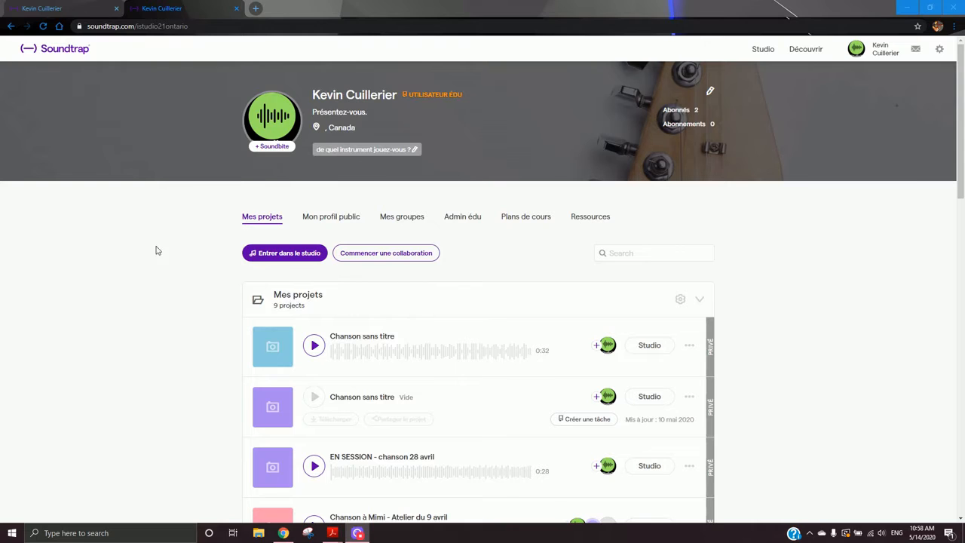
- Enter the studio and start a new Musique project
click(293, 253)
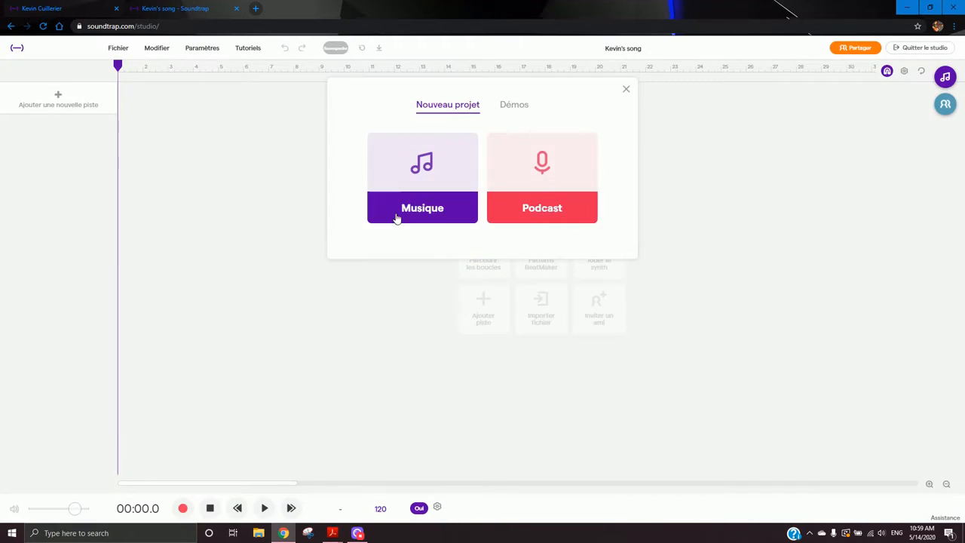
click(427, 195)
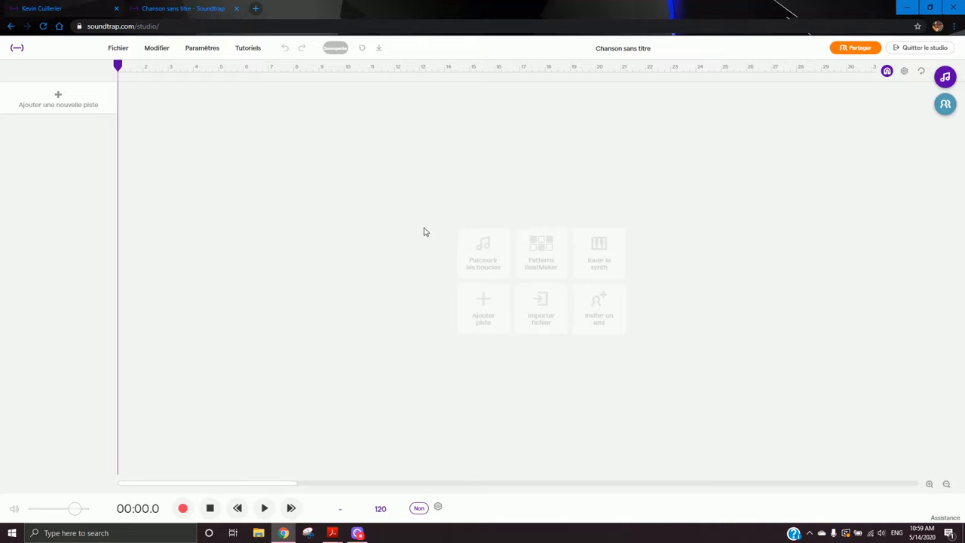
- Open the loop browser, clear its search and filter the loops by the Drums category
click(487, 247)
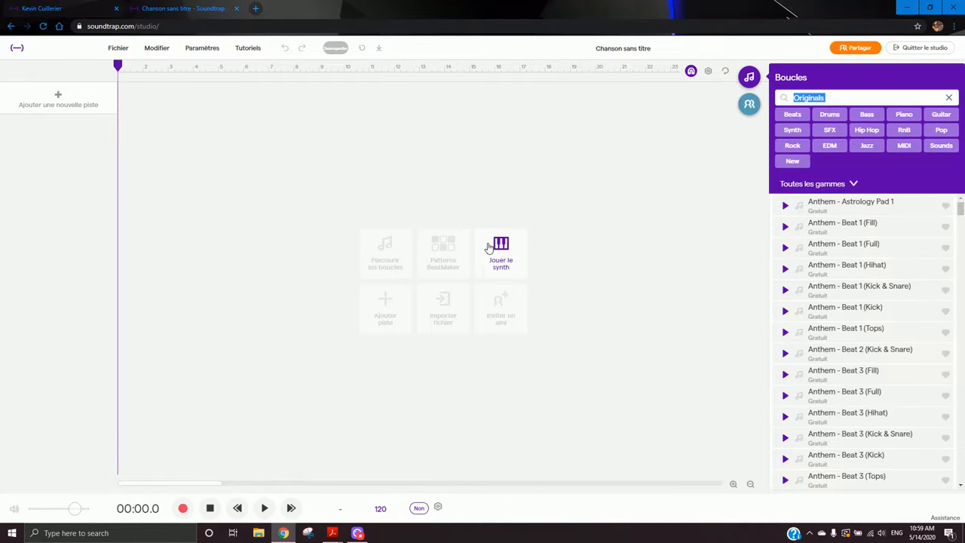
click(948, 97)
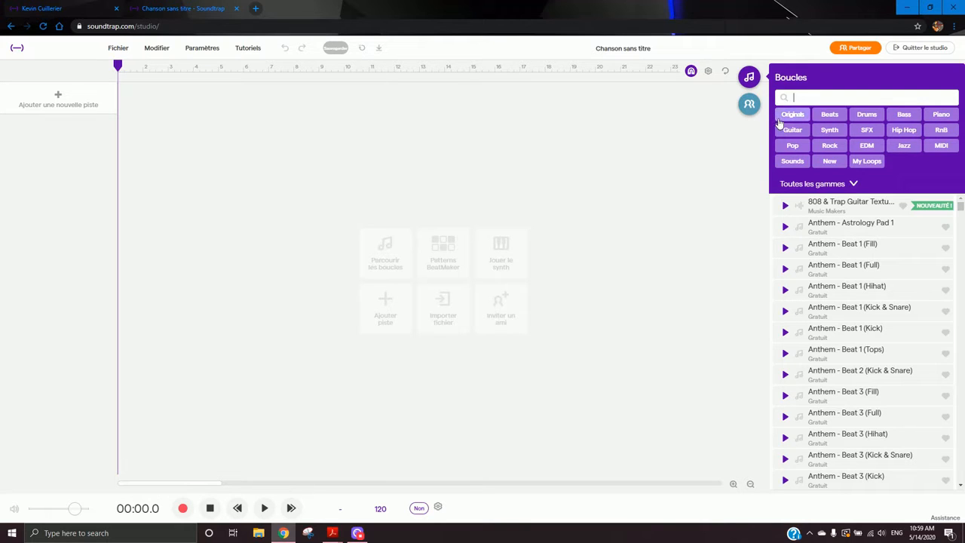
click(870, 114)
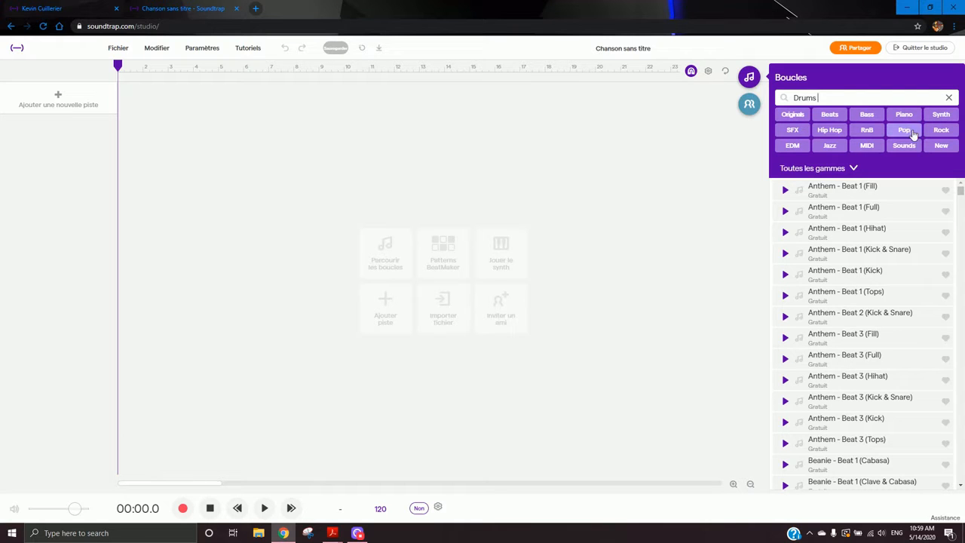
- Scroll through the drum loops and preview several Electro, Disco Vintage and D&B loops to compare them
drag(960, 190, 961, 256)
click(911, 252)
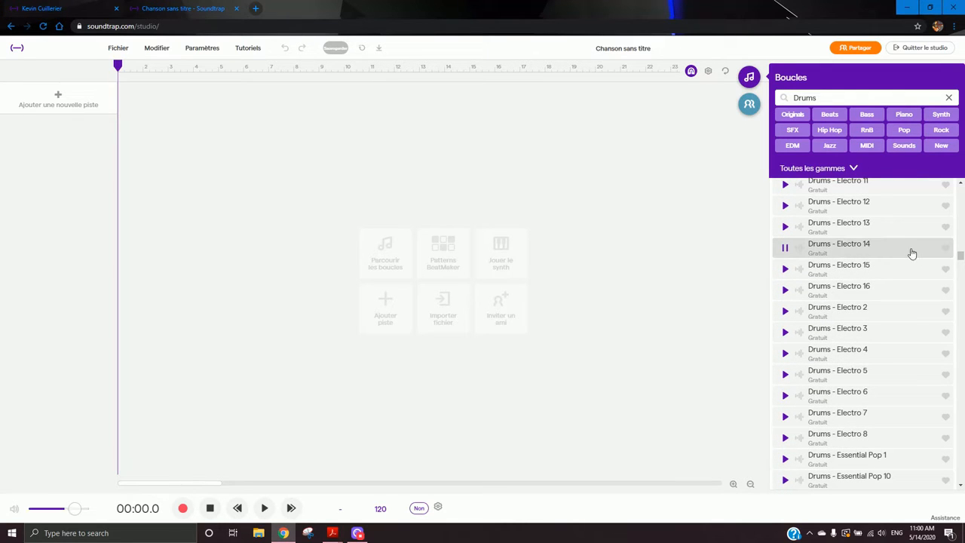
click(889, 208)
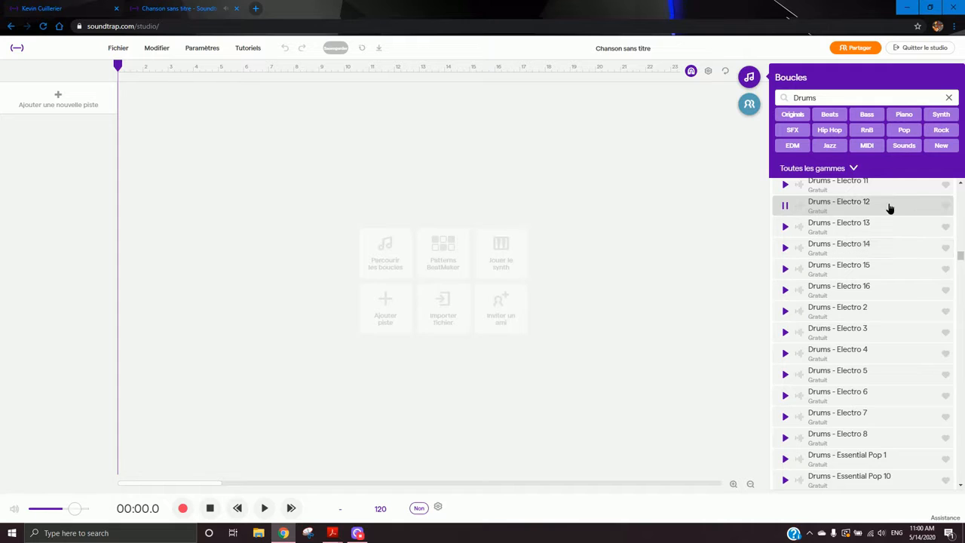
click(885, 292)
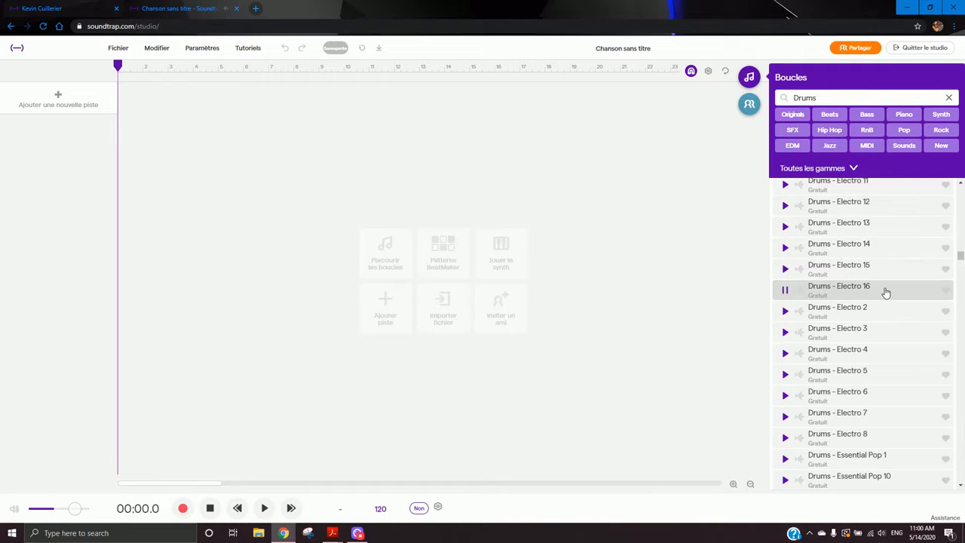
scroll(882, 222, up, 2)
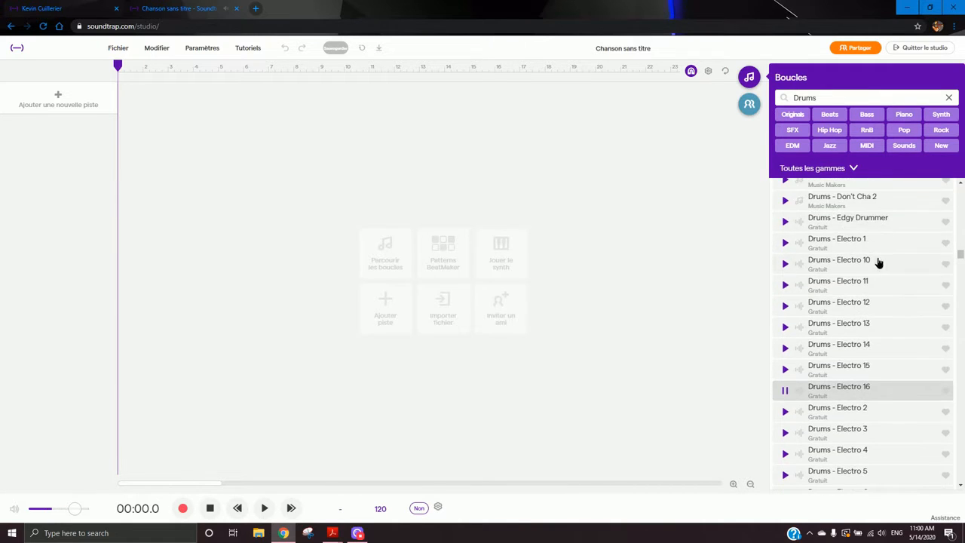
click(878, 261)
click(882, 243)
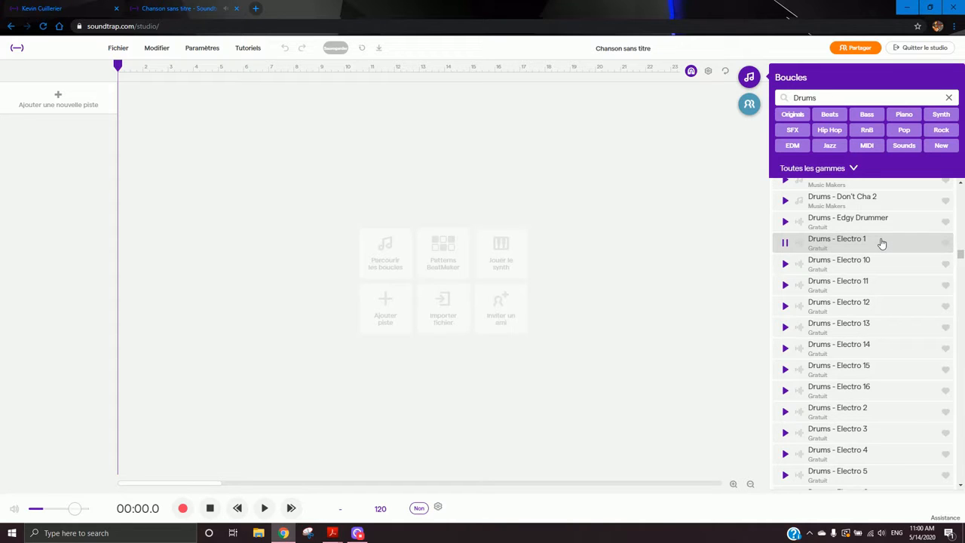
click(893, 311)
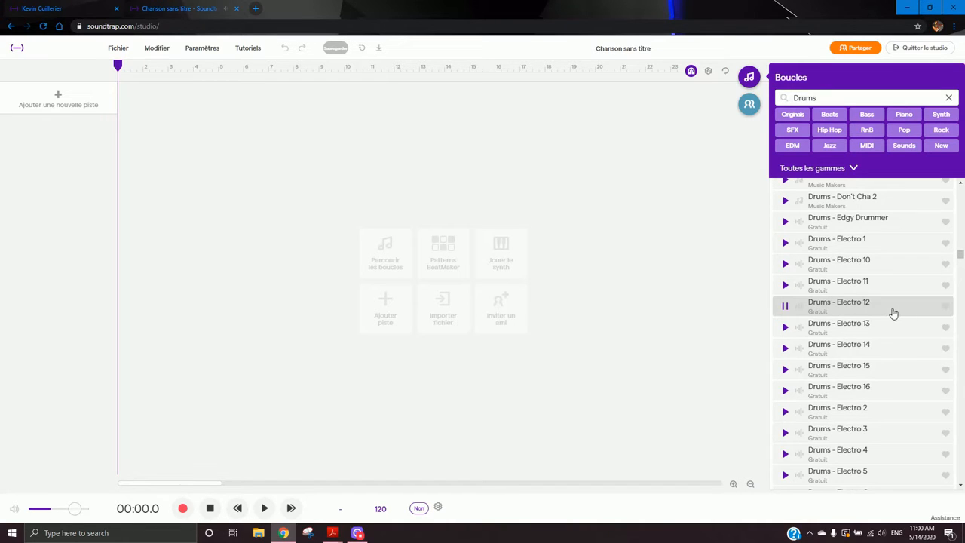
click(881, 283)
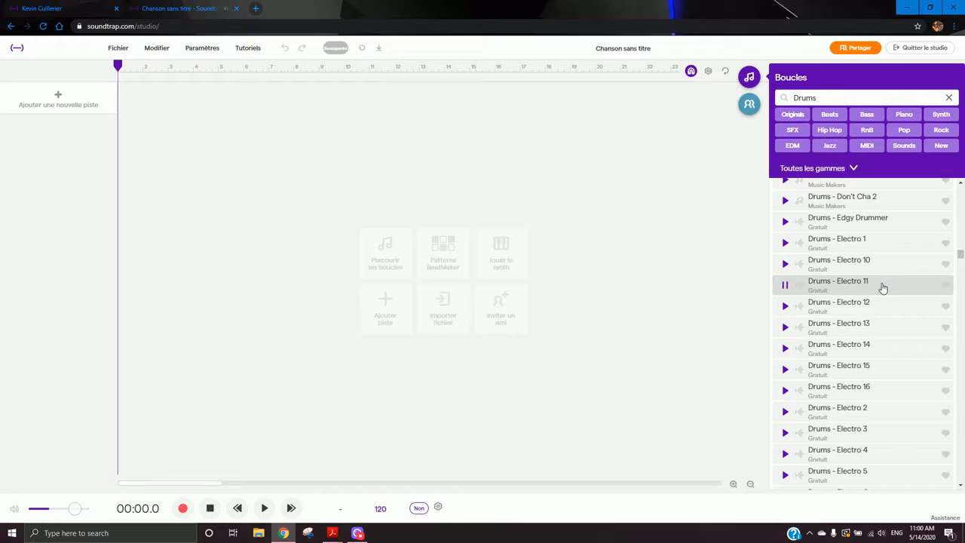
scroll(879, 285, up, 3)
click(875, 256)
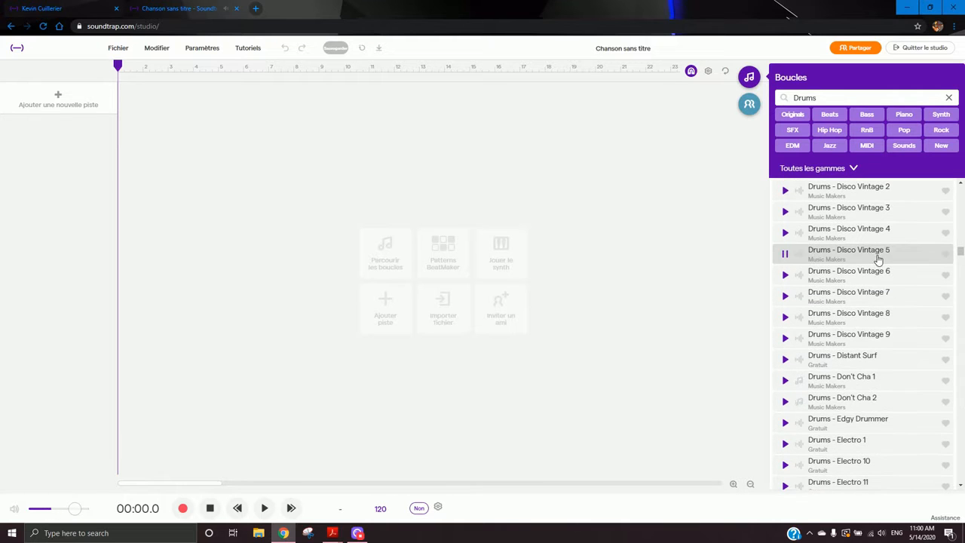
mouse_move(961, 252)
mouse_down()
mouse_move(941, 340)
mouse_move(961, 341)
mouse_move(961, 411)
mouse_move(960, 236)
mouse_up()
click(863, 359)
click(879, 395)
click(895, 408)
click(883, 428)
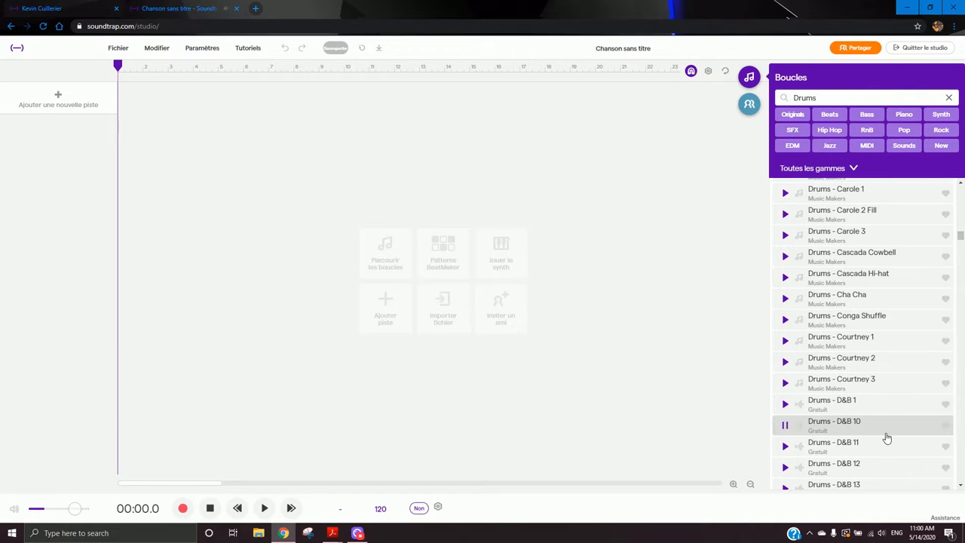
scroll(884, 431, down, 2)
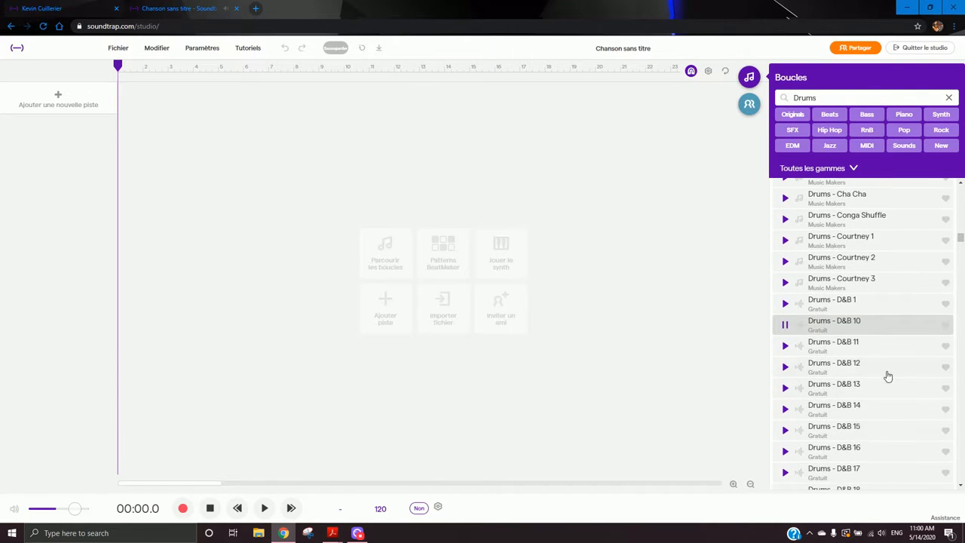
click(886, 372)
click(888, 416)
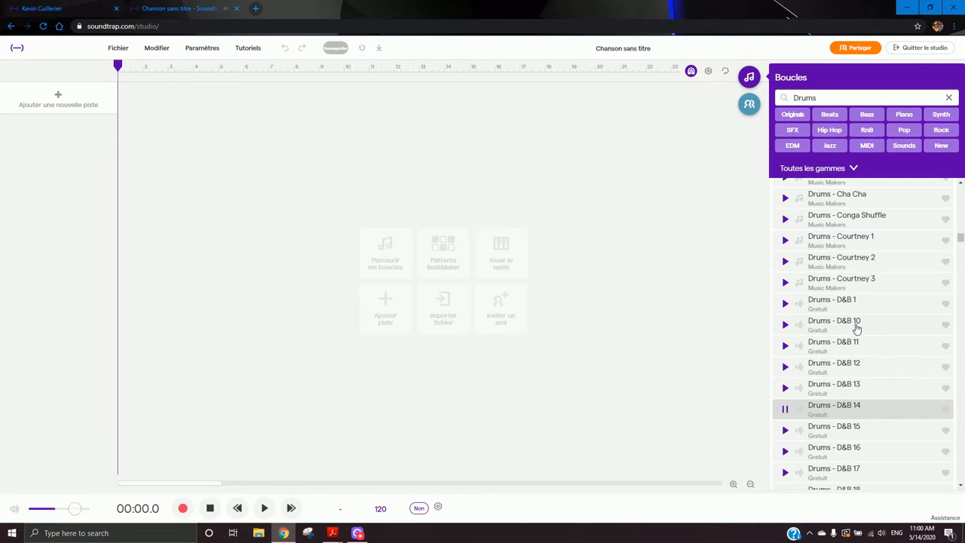
scroll(888, 435, down, 1)
click(881, 440)
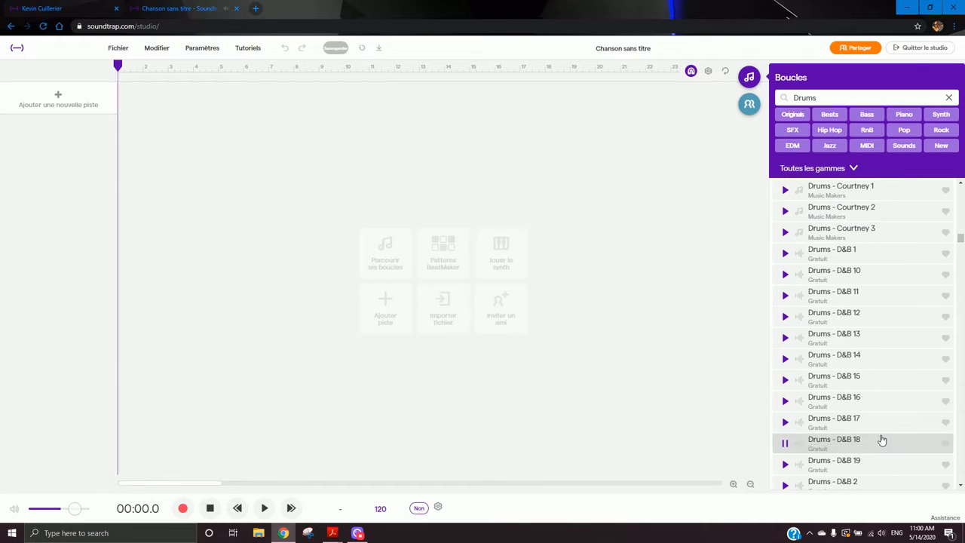
scroll(885, 437, down, 2)
click(886, 386)
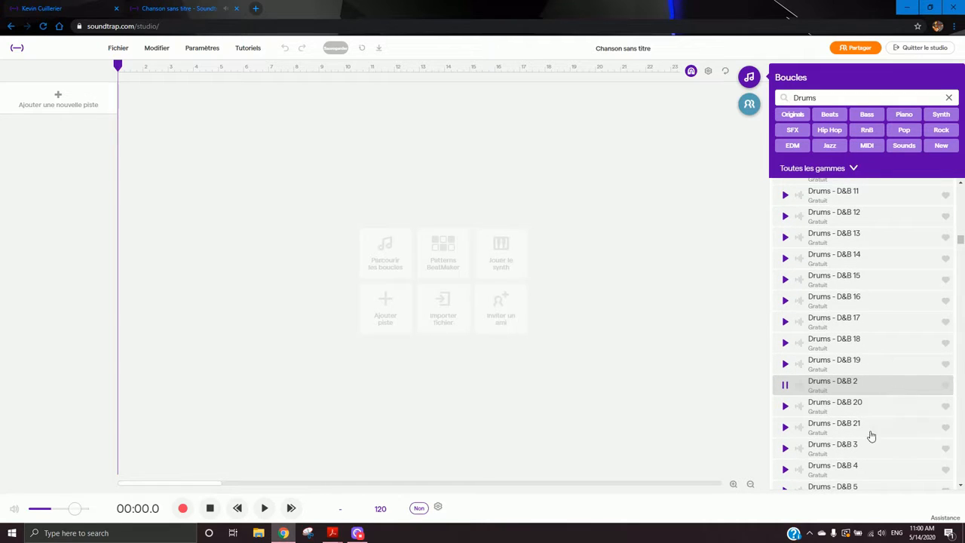
click(879, 455)
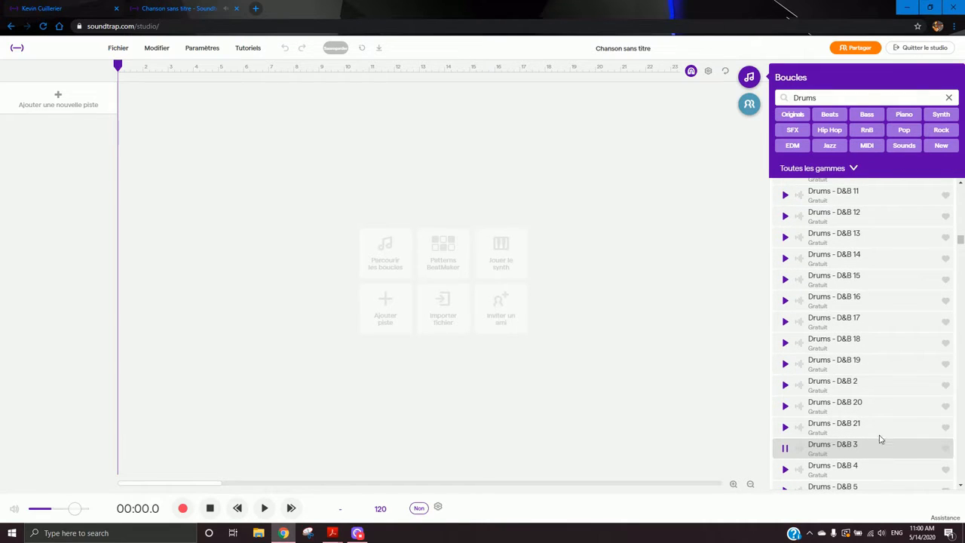
click(882, 465)
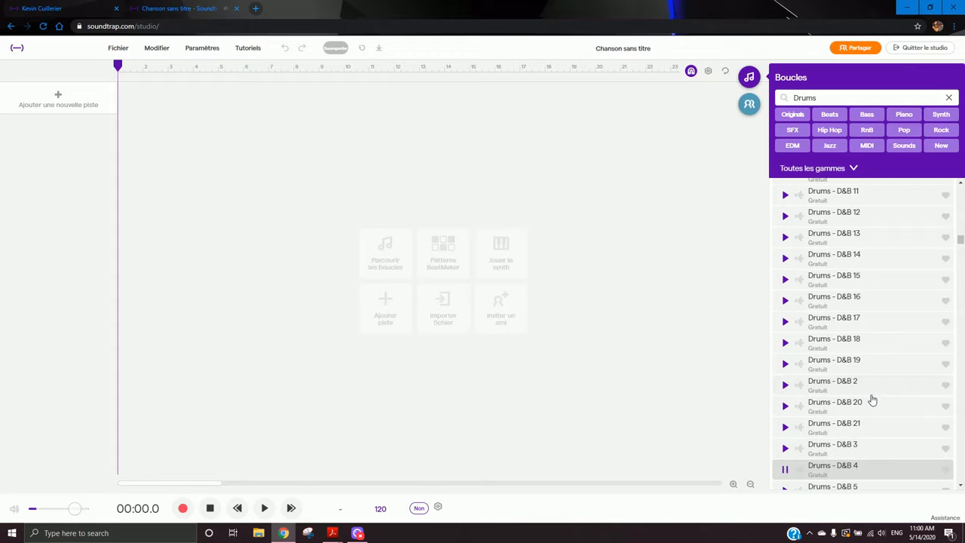
click(868, 489)
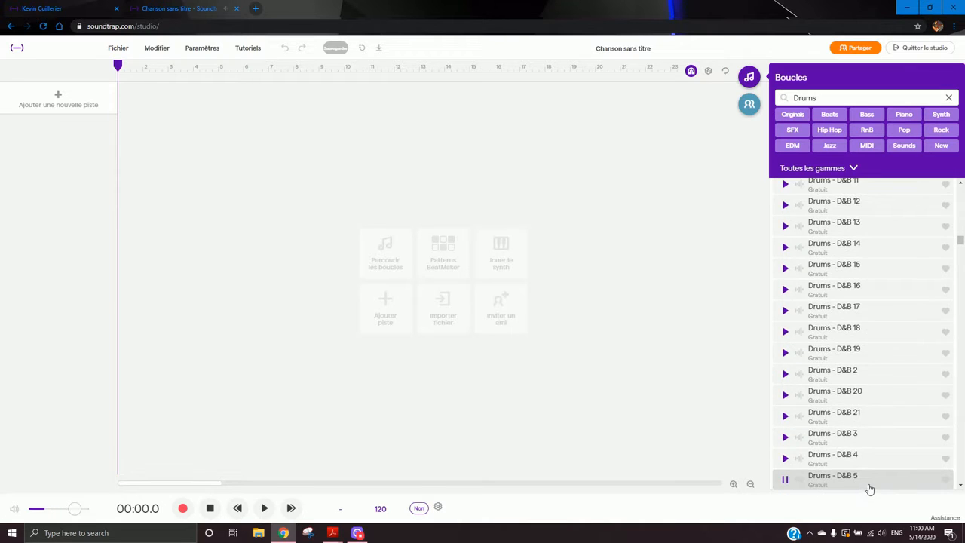
click(879, 356)
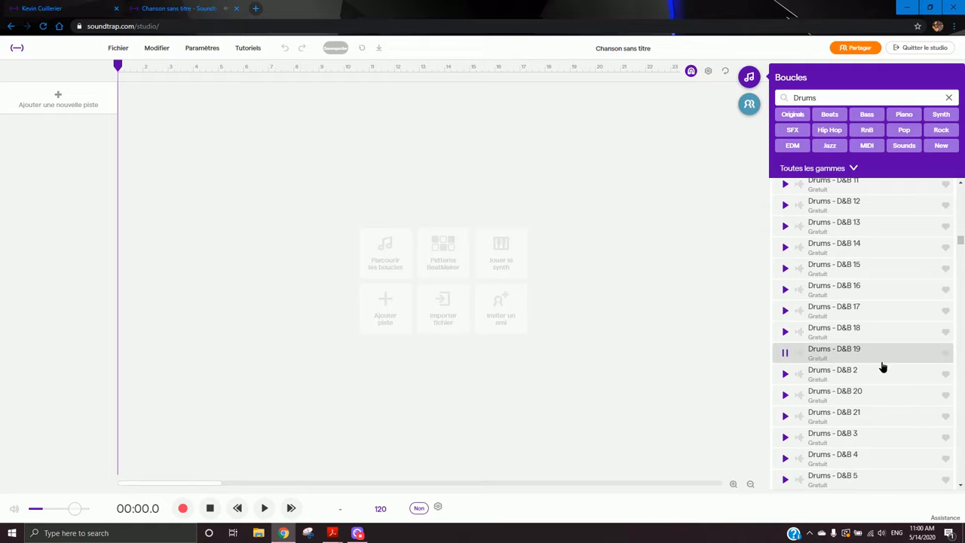
- Add the Drums - D&B 2 loop to a new track at the start of the timeline
click(879, 372)
drag(884, 375, 119, 164)
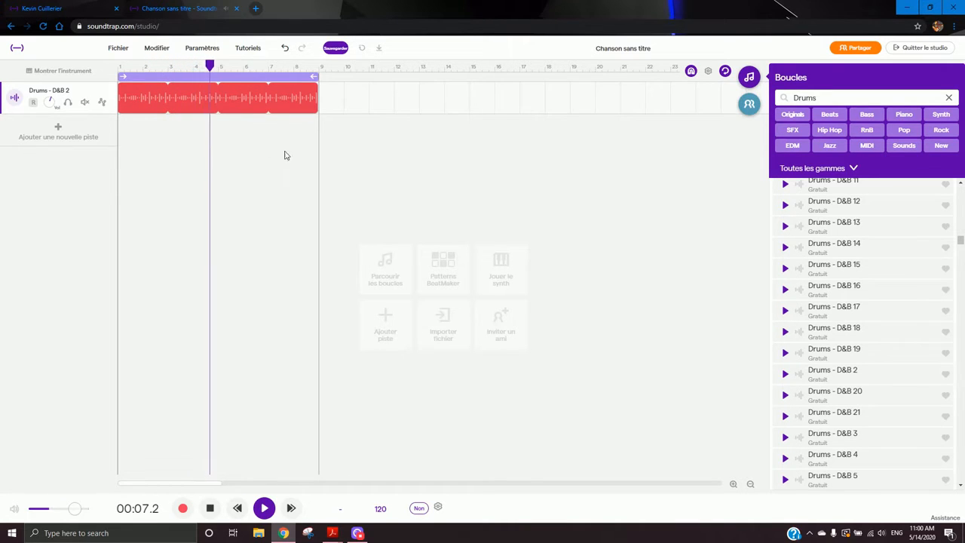
- Clear the loop search and filter the loop browser by the Synth category
mouse_move(254, 108)
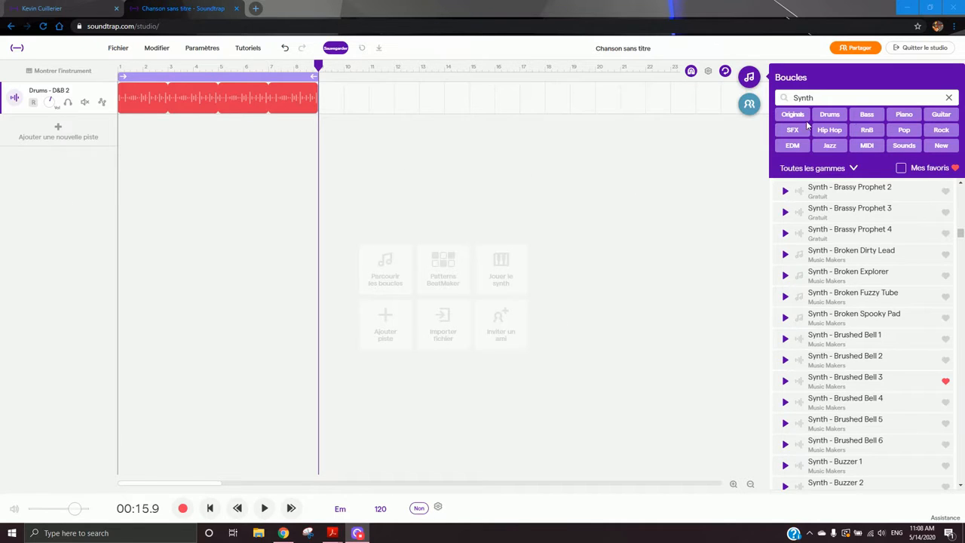
click(948, 100)
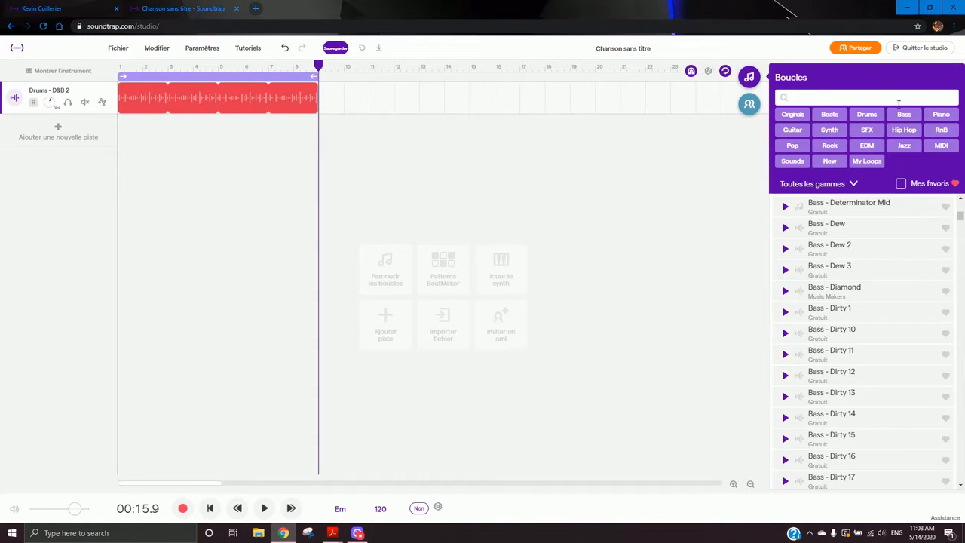
click(867, 119)
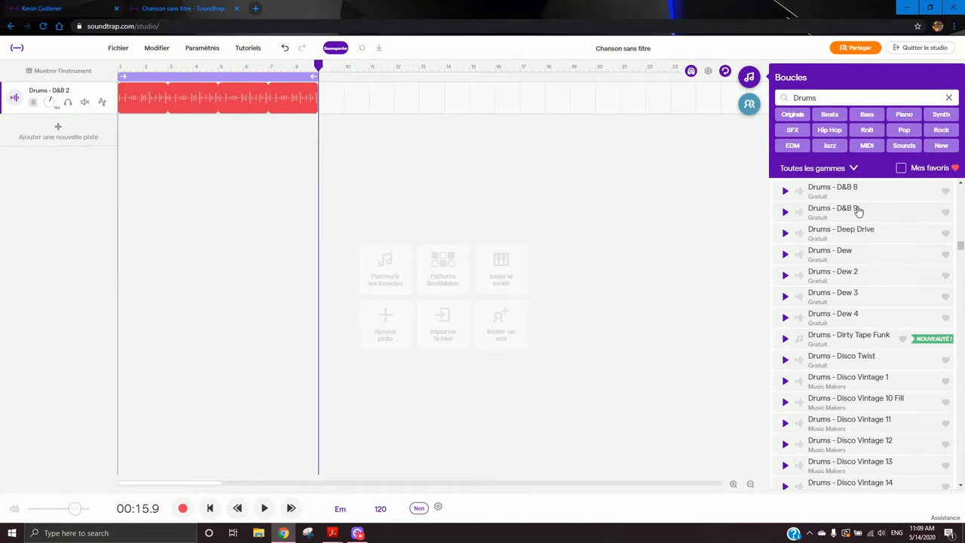
drag(959, 250, 960, 189)
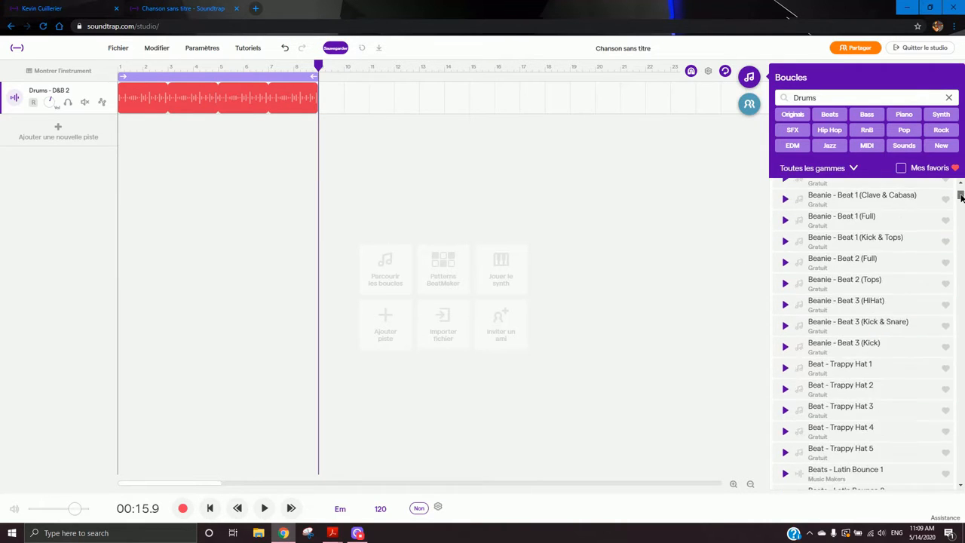
click(948, 99)
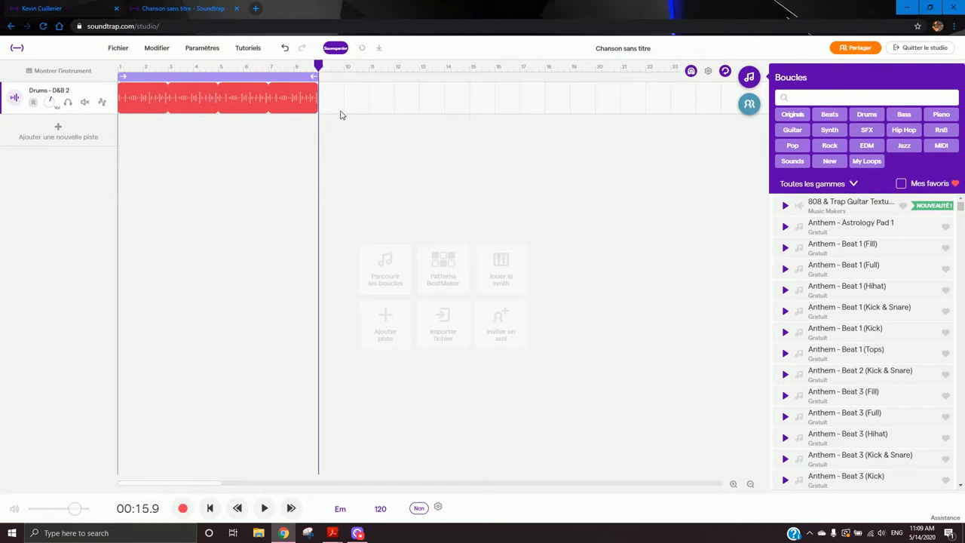
click(824, 132)
- Scroll through the synth loops and preview several lead and other synth loops
drag(960, 195, 960, 318)
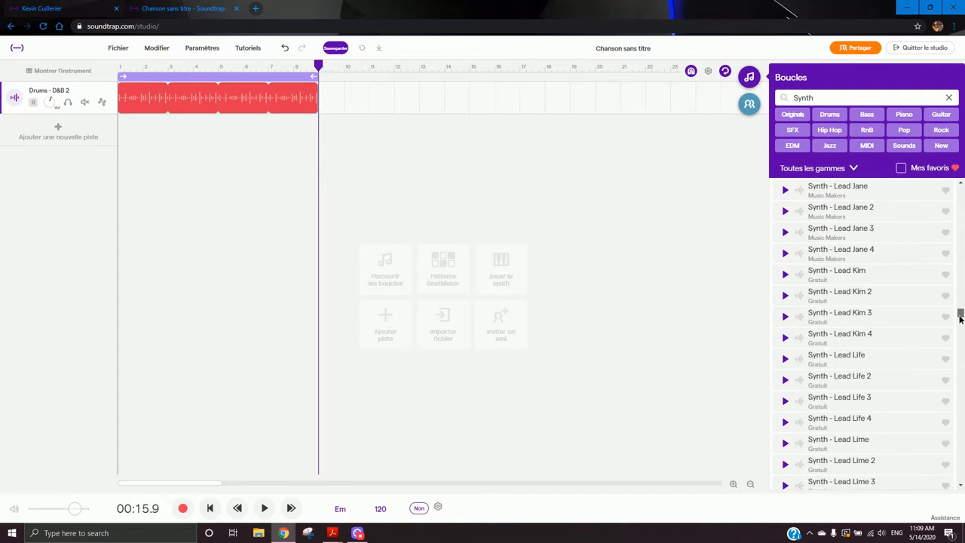
click(865, 313)
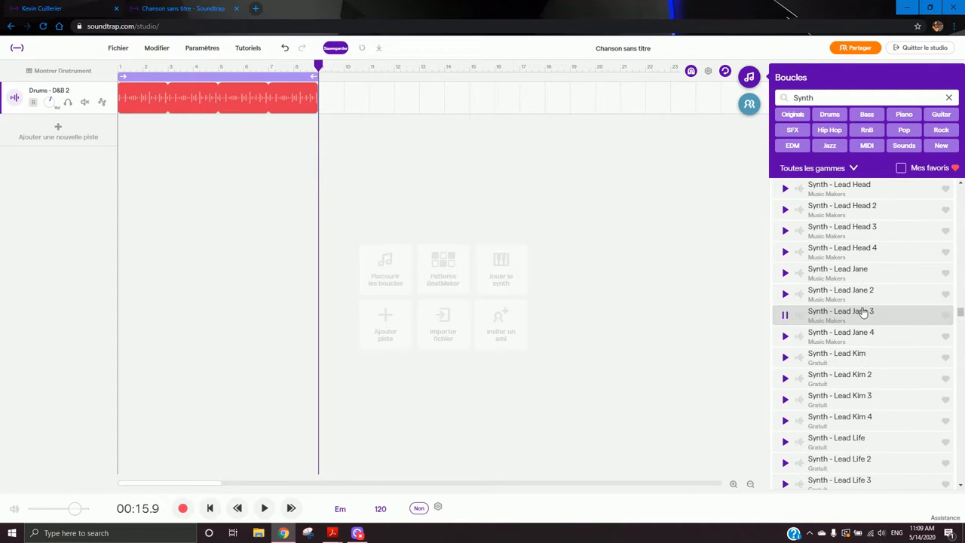
click(883, 440)
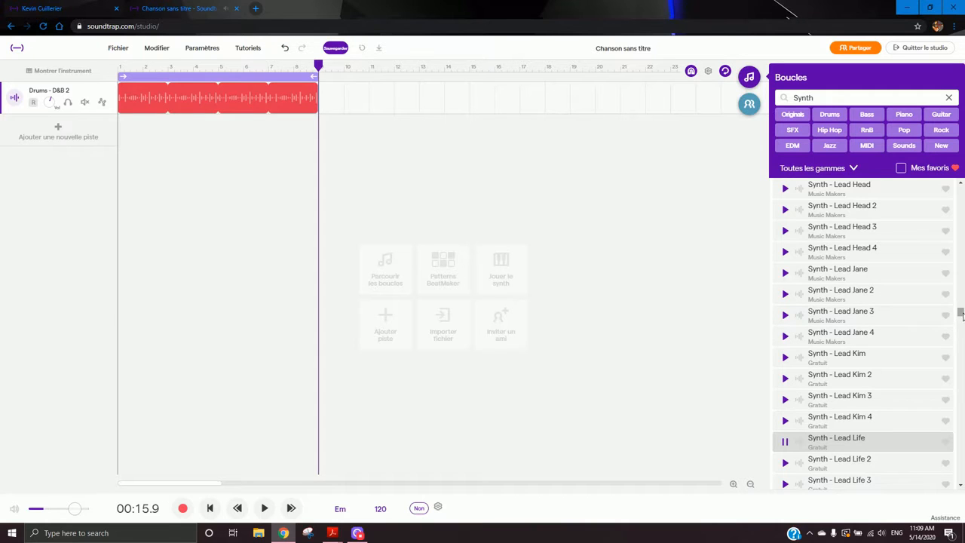
drag(962, 315, 877, 351)
click(835, 350)
drag(960, 348, 913, 377)
click(914, 374)
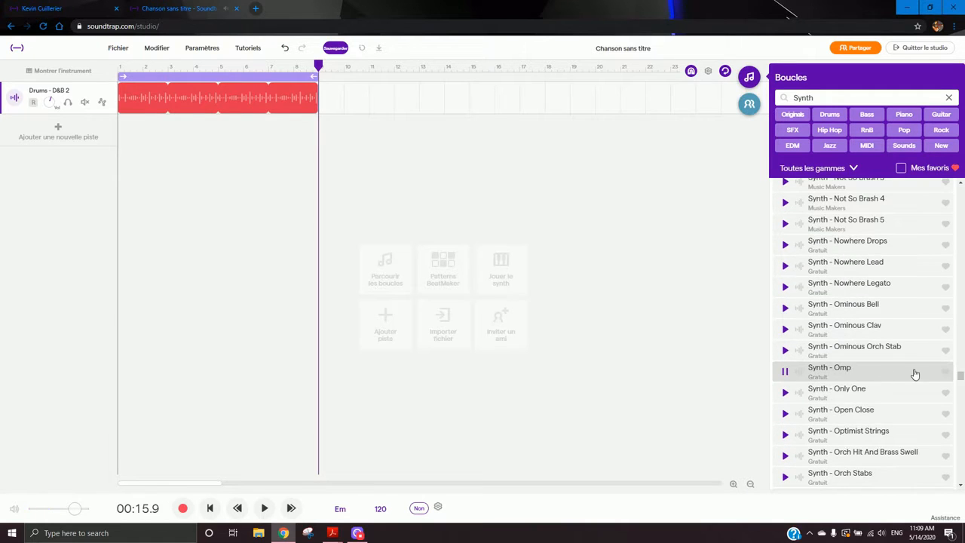
- Show only favourite synth loops, then switch the favourites filter back off and scroll the list
click(926, 169)
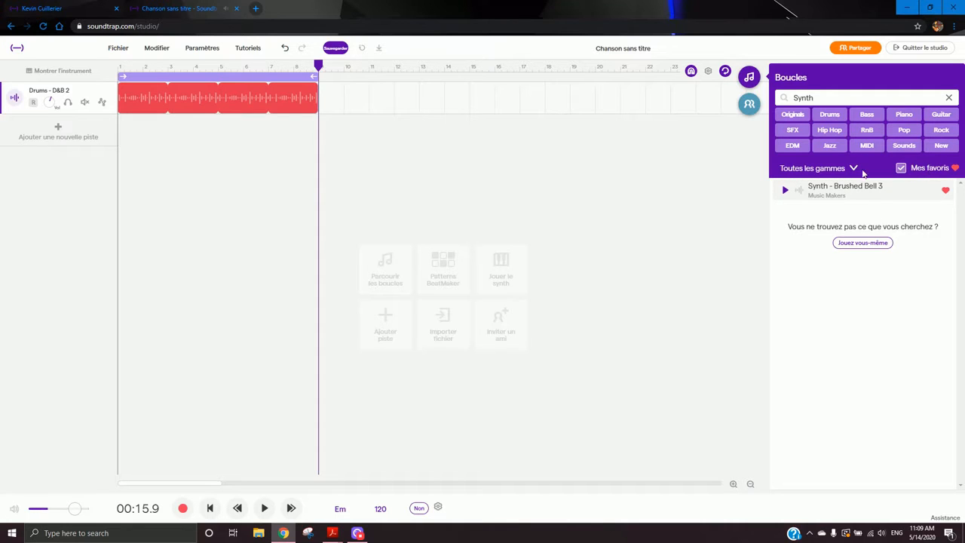
click(938, 170)
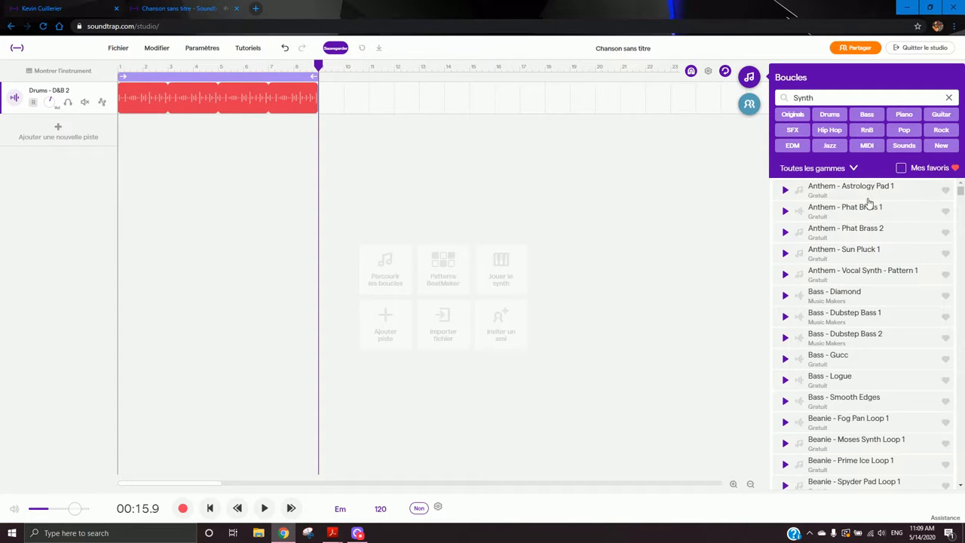
scroll(896, 418, down, 3)
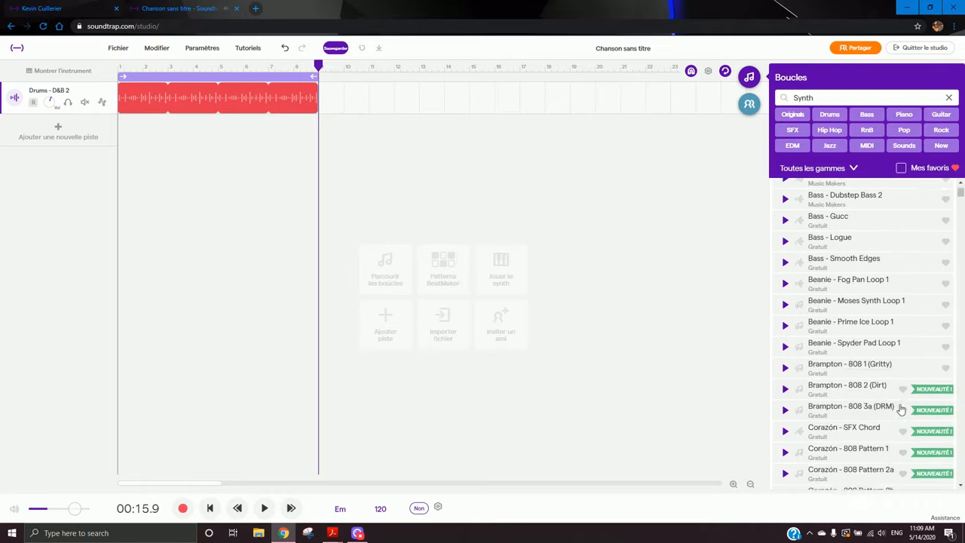
- Scroll the synth loop list and preview the Synth - Madd 2 and Synth - Pad 1 loops
drag(961, 195, 945, 364)
click(833, 283)
click(869, 315)
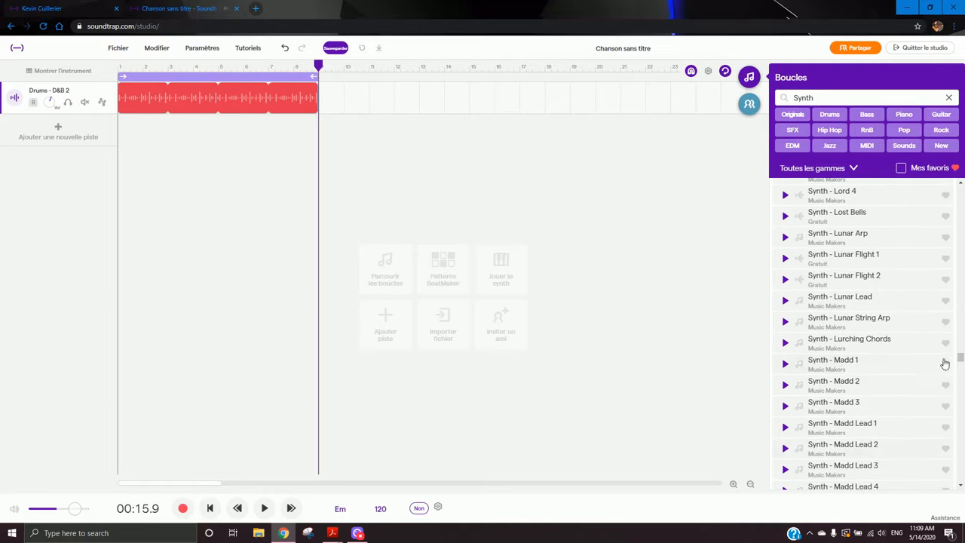
click(864, 389)
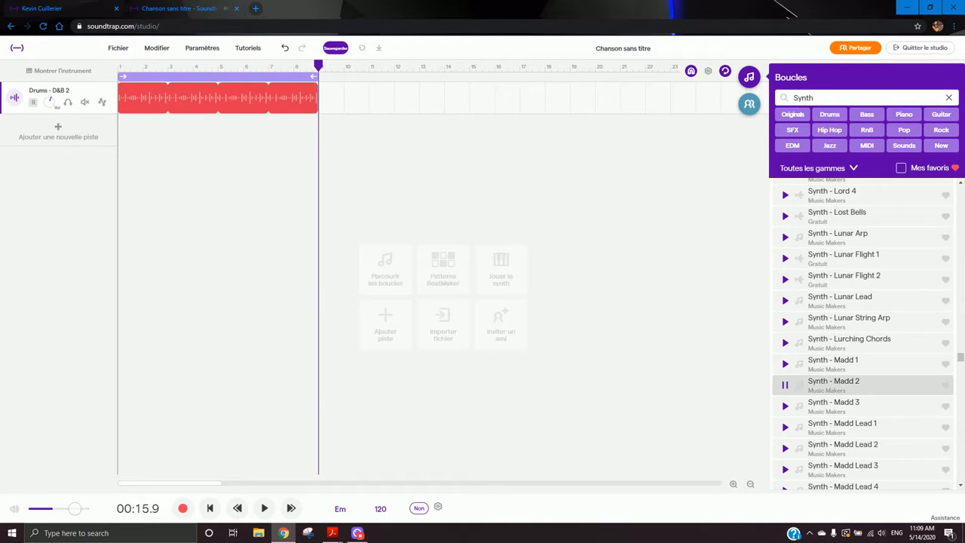
drag(961, 362, 941, 385)
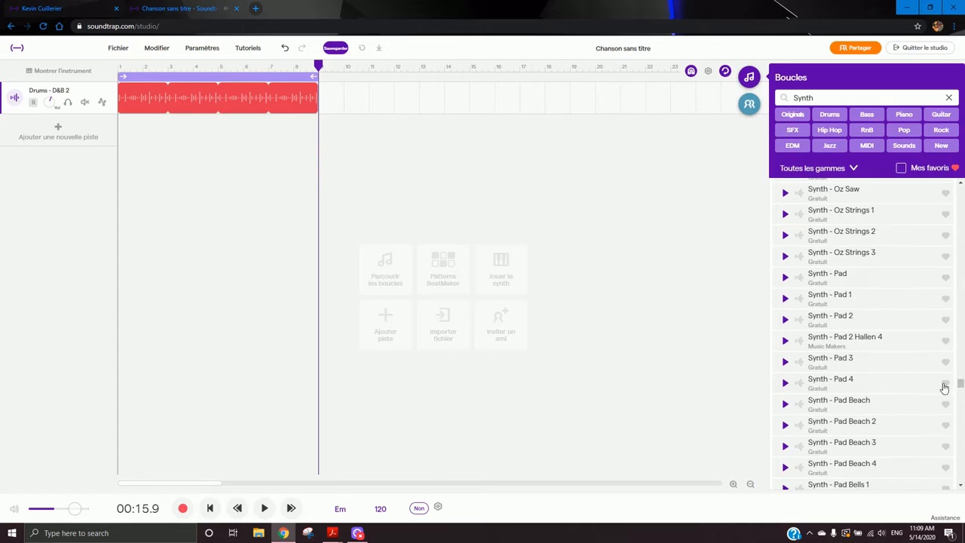
click(873, 384)
click(882, 300)
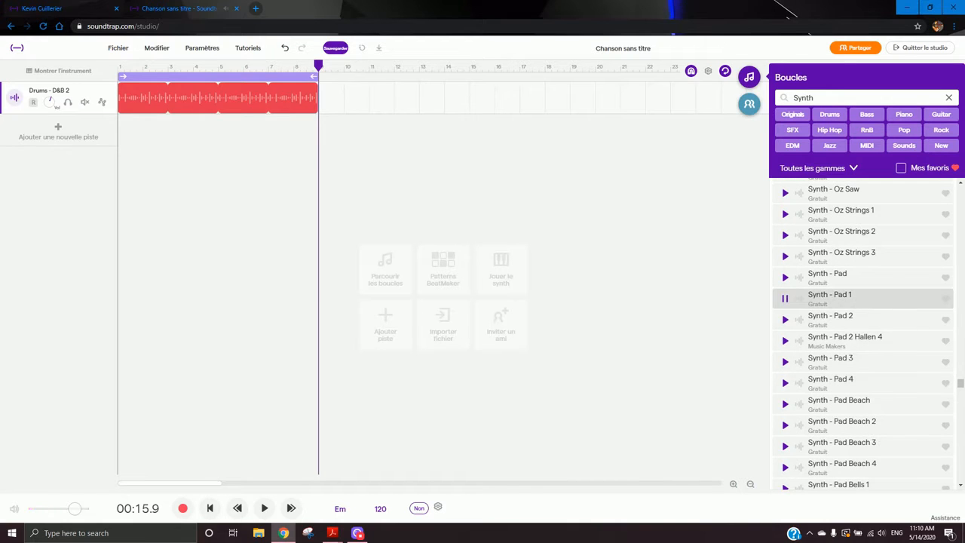
- Scroll further through the synth loops, preview one, and mark Synth - Strings Pad 2 as a favourite
drag(962, 386, 959, 452)
click(864, 383)
click(888, 377)
click(905, 432)
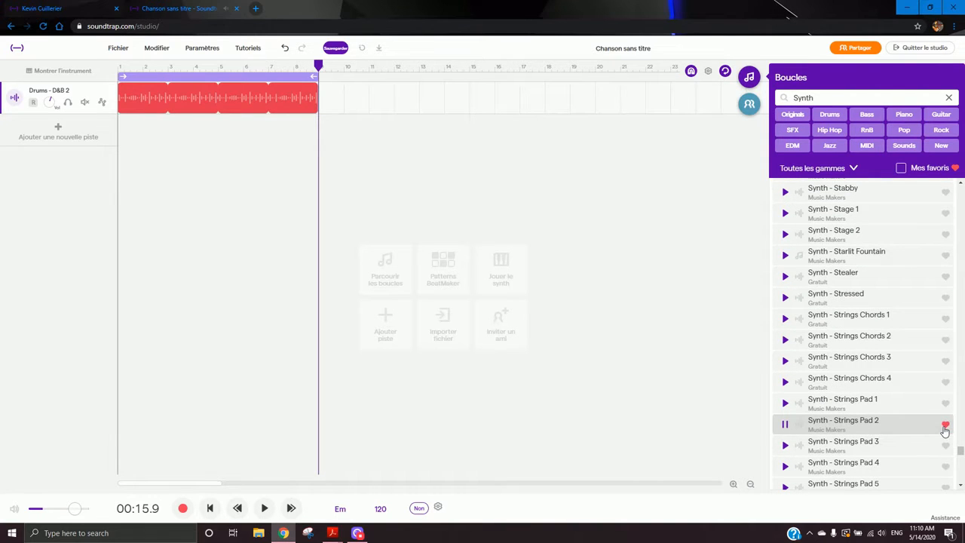
- Show only favourite loops and add Synth - Brushed Bell 3 to a new track at the timeline start
click(901, 169)
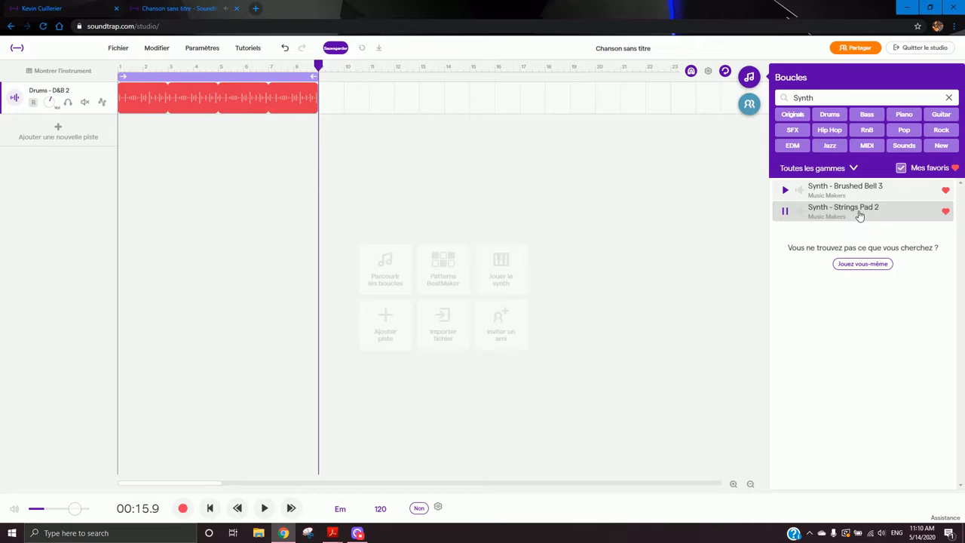
click(893, 194)
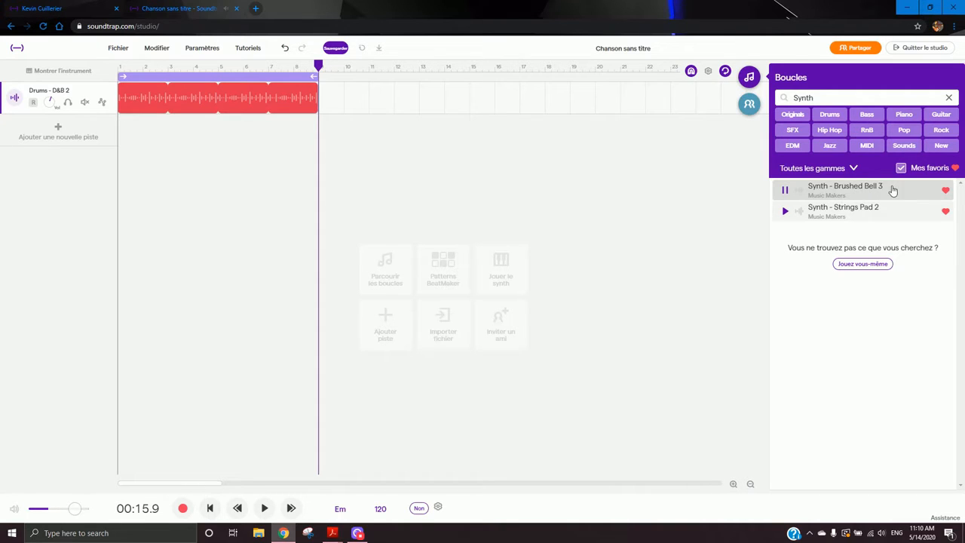
mouse_move(896, 193)
mouse_down()
mouse_move(528, 155)
mouse_move(131, 135)
mouse_move(118, 138)
mouse_move(127, 162)
mouse_move(121, 145)
mouse_up()
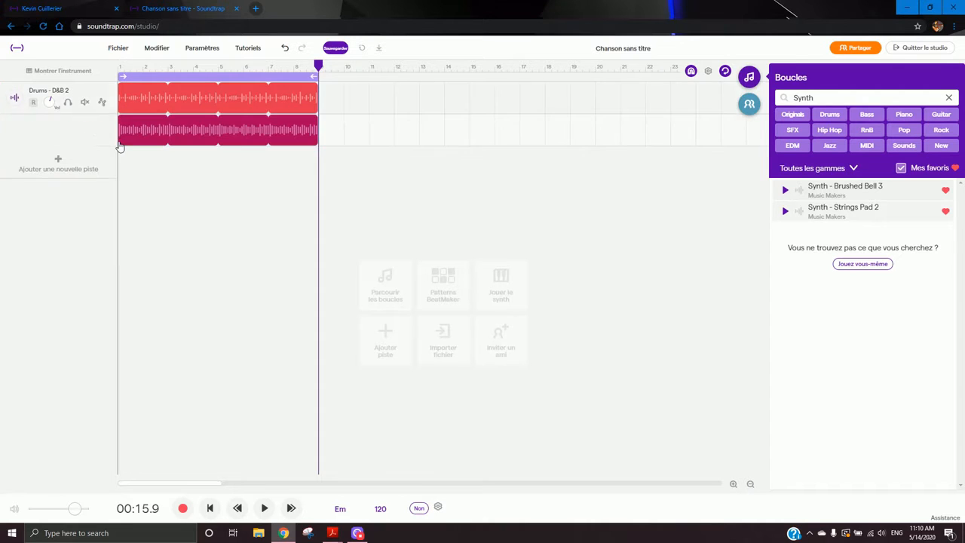
- Play the song from the beginning and stop playback
click(121, 70)
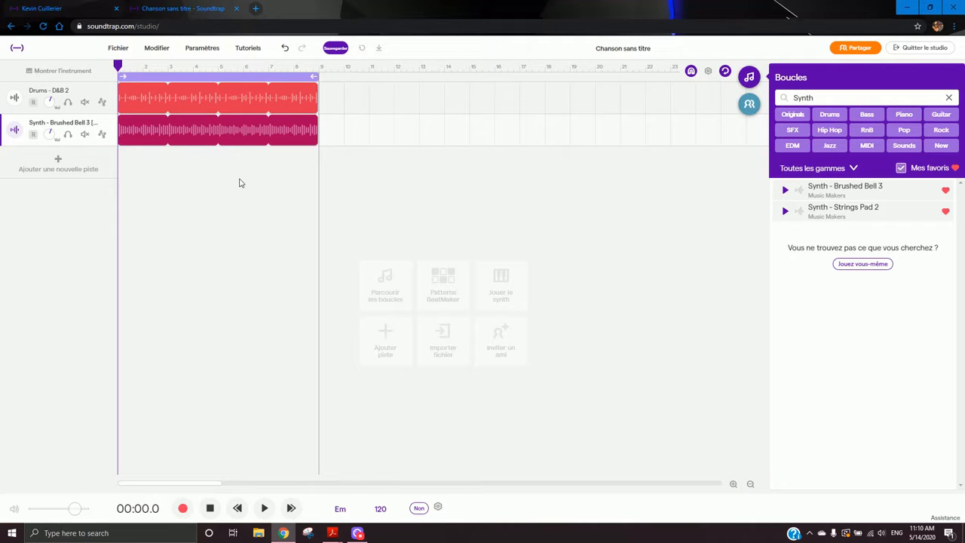
click(264, 507)
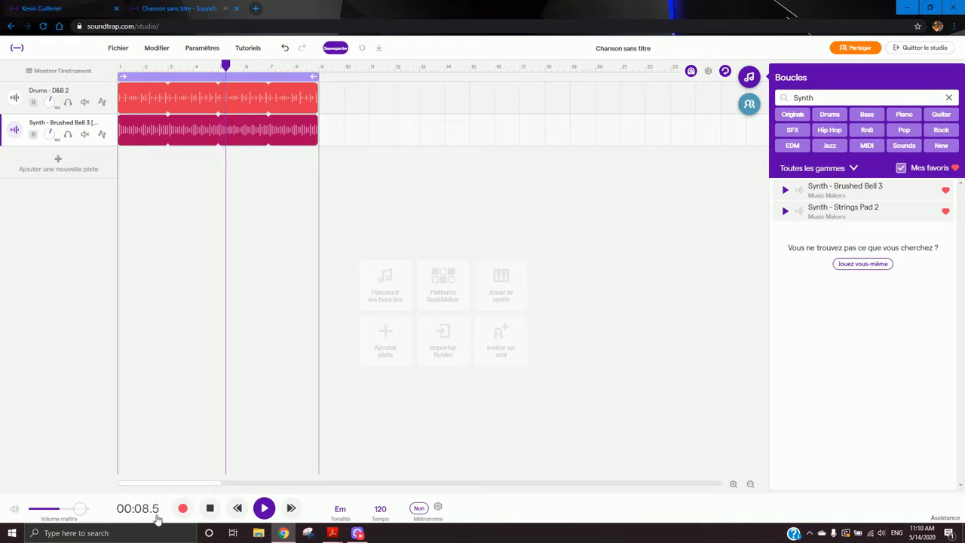
click(212, 508)
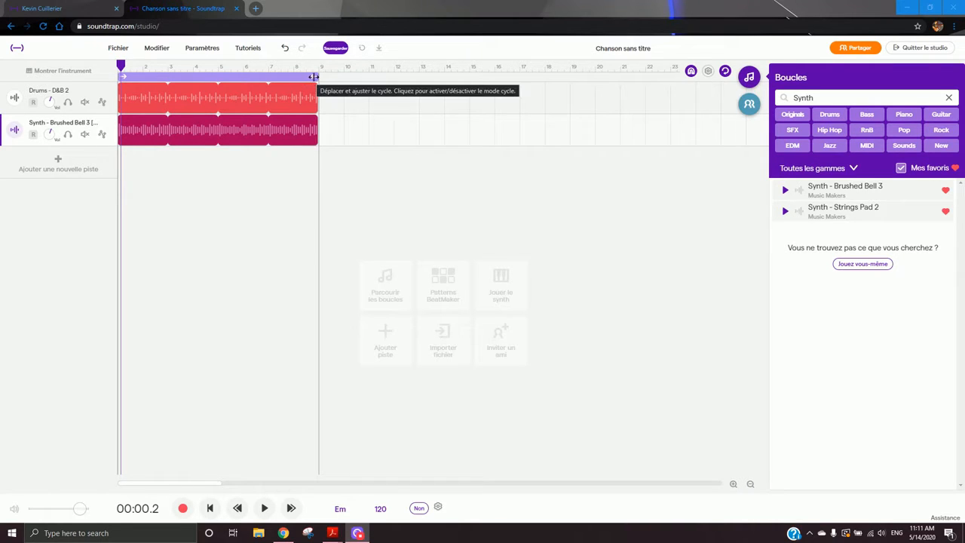
- Shorten the playback cycle region to end at bar 5 and play the looped section
drag(313, 77, 264, 76)
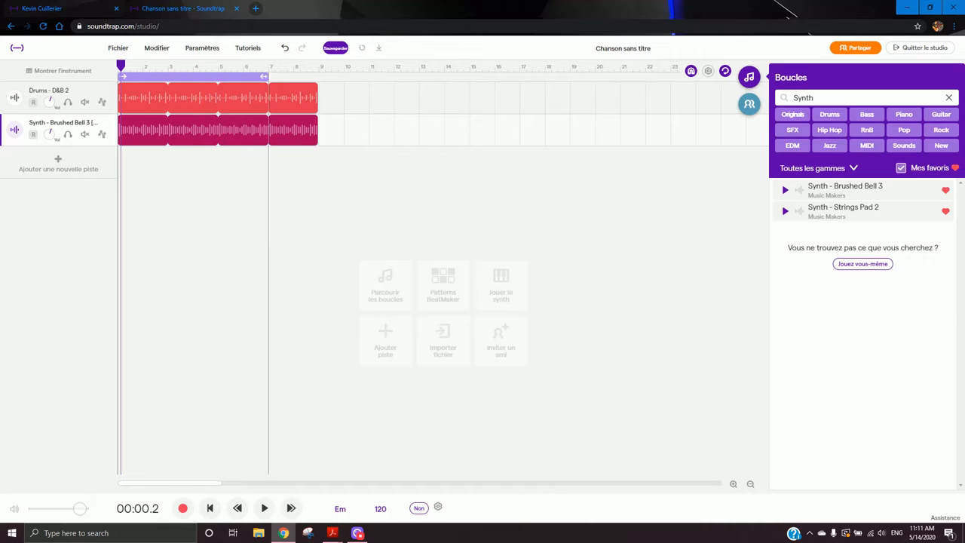
mouse_move(119, 75)
mouse_down()
mouse_move(182, 76)
mouse_move(110, 78)
mouse_up()
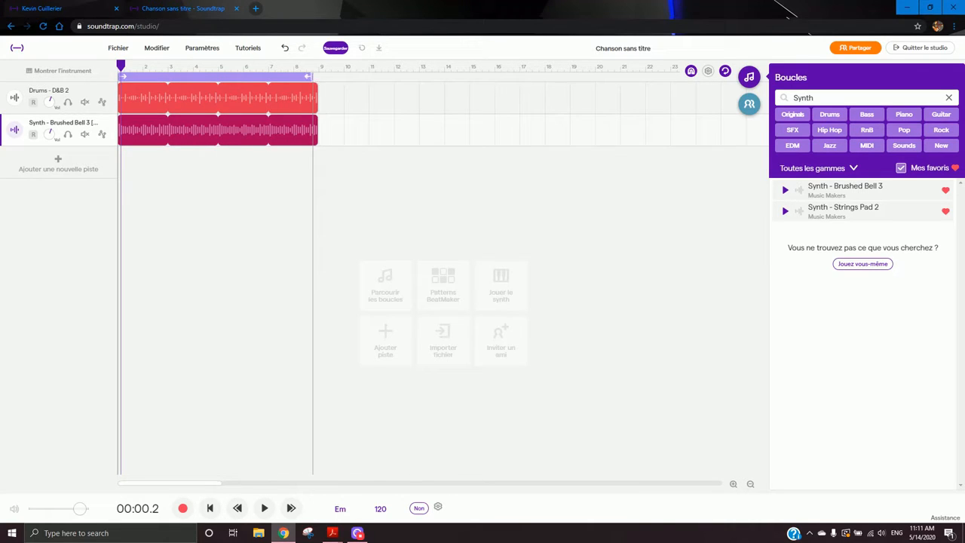
drag(309, 77, 216, 77)
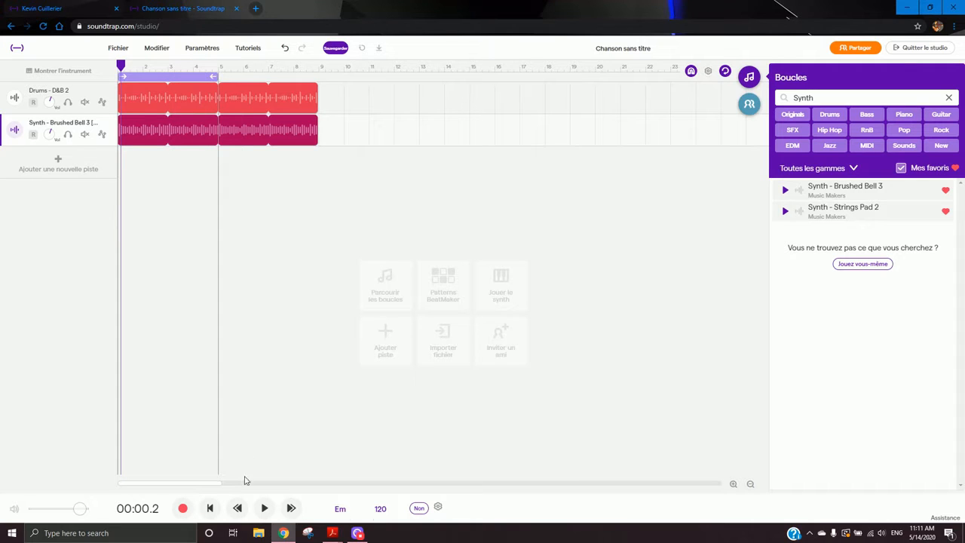
click(264, 508)
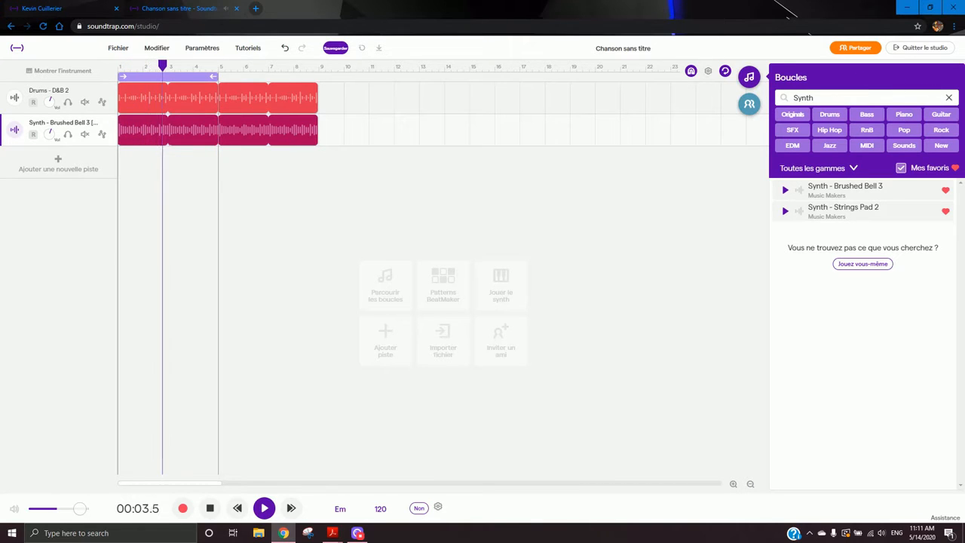
- Clear the loop search, filter the browser by the Guitar category, and switch off the favourites filter
click(948, 97)
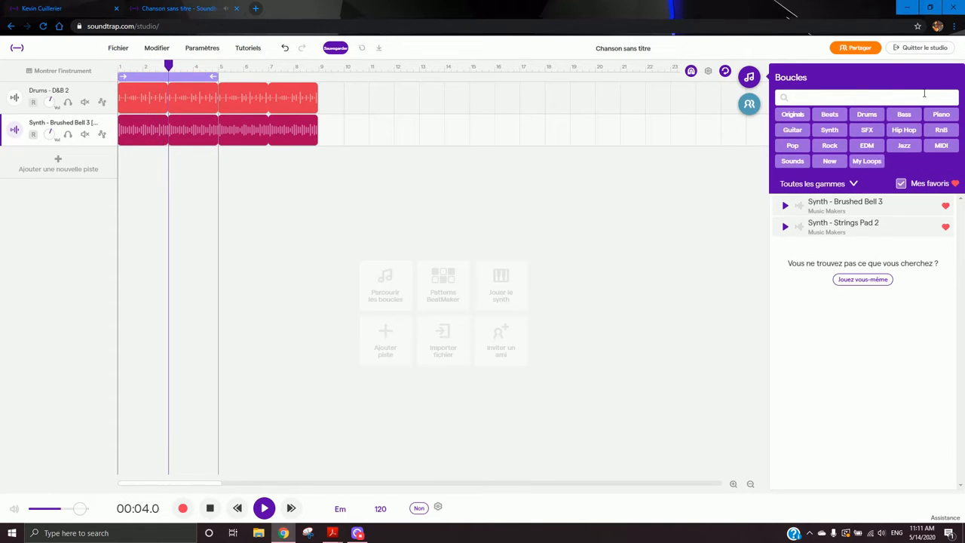
click(796, 132)
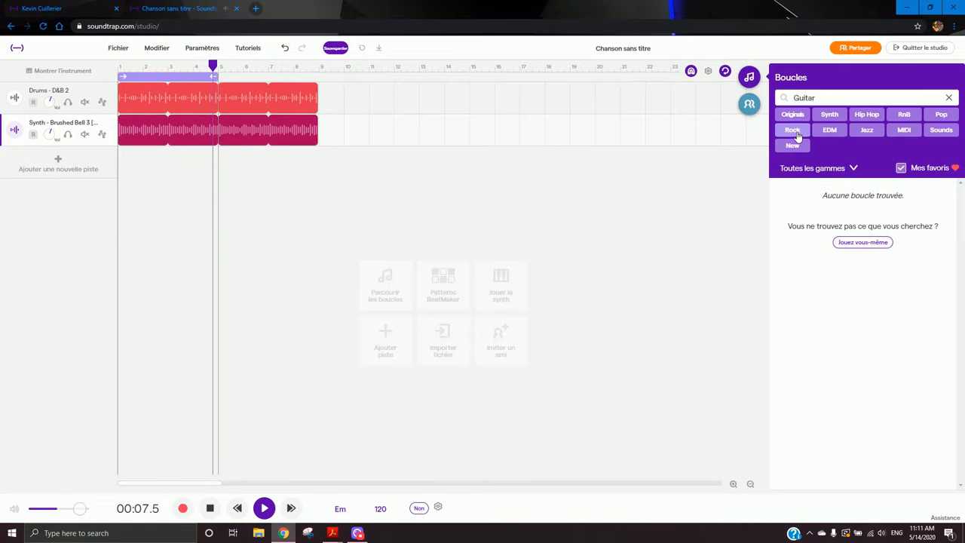
click(899, 169)
- Scroll through the guitar loops and preview several Acoustic Strum loops
drag(960, 194, 962, 310)
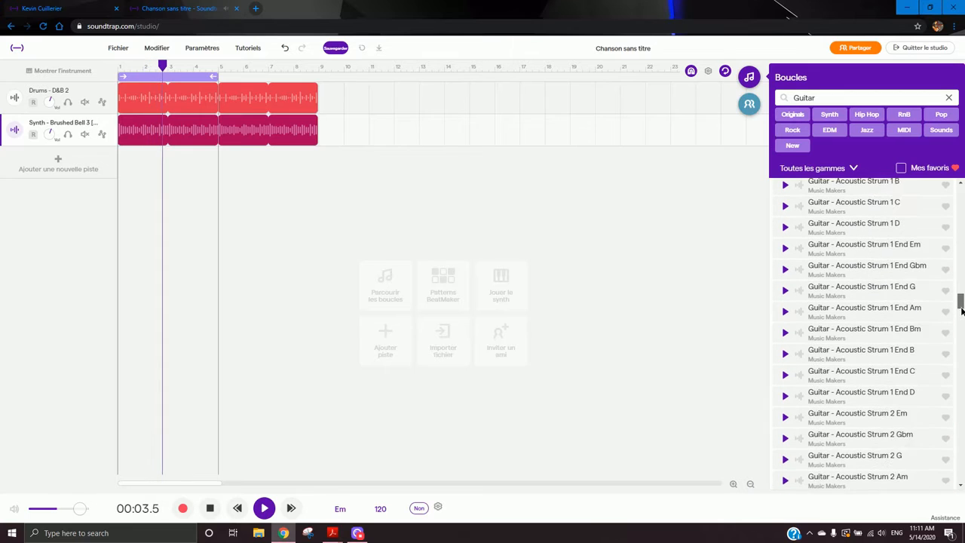
click(858, 258)
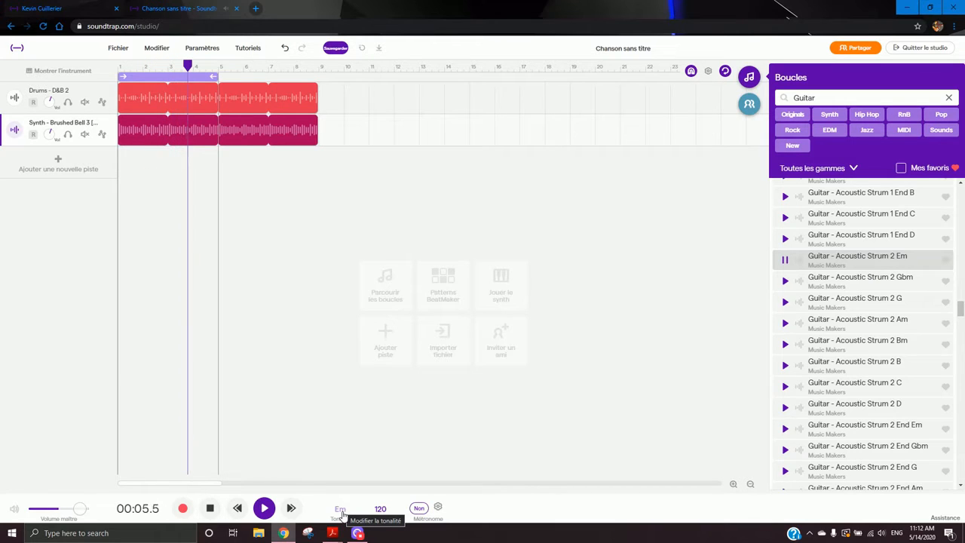
click(873, 428)
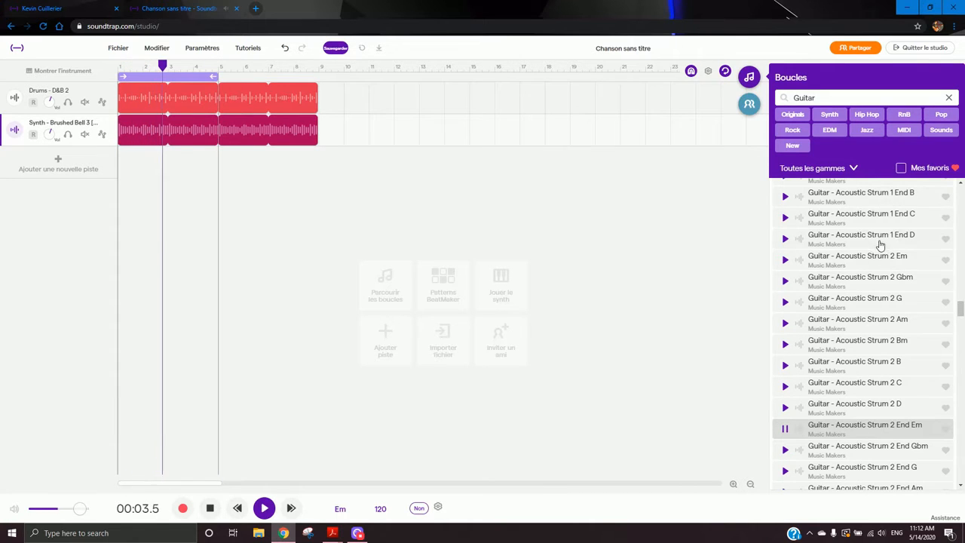
scroll(878, 244, up, 4)
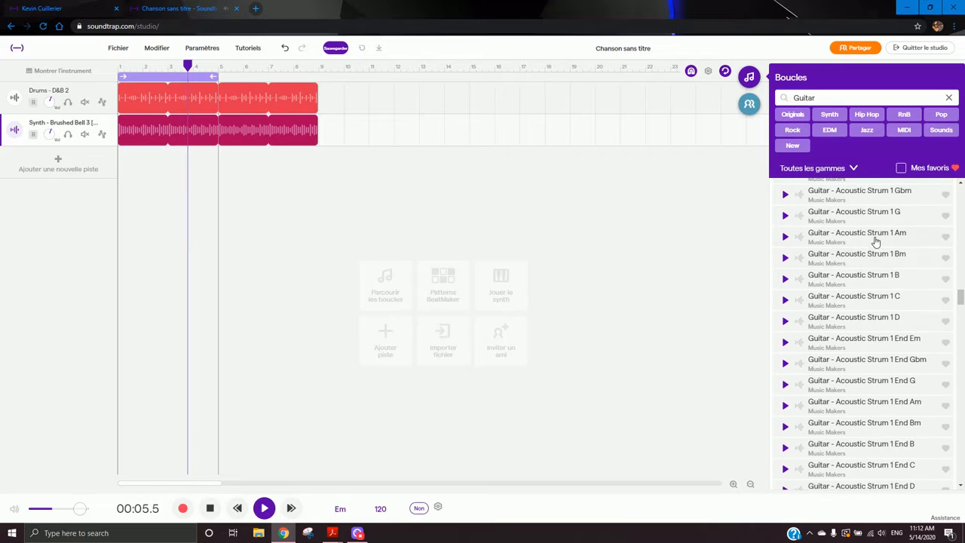
scroll(880, 214, up, 1)
click(882, 225)
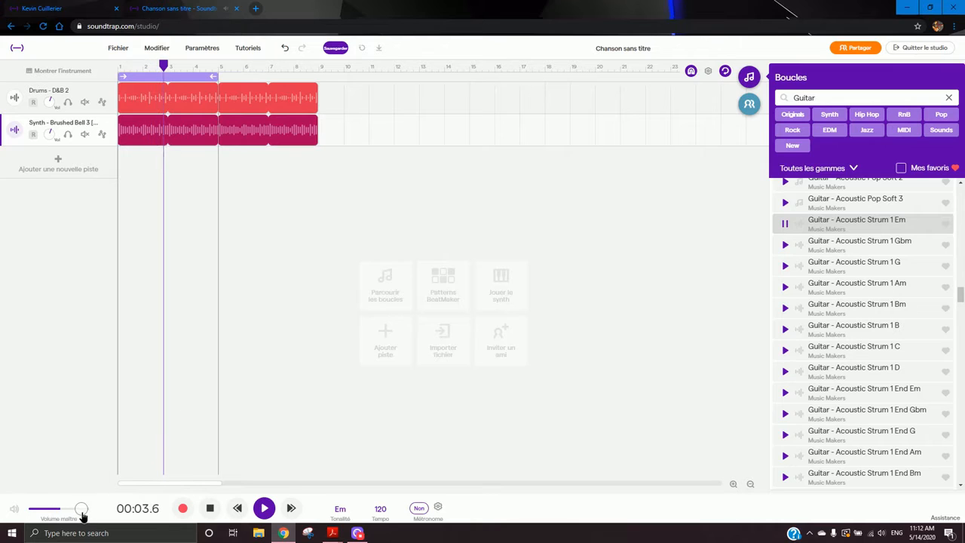
scroll(858, 346, down, 1)
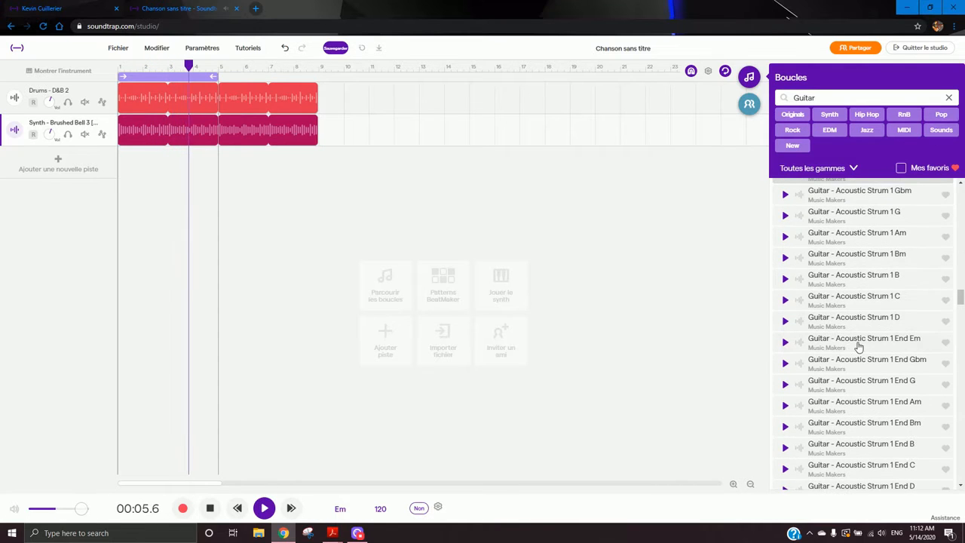
scroll(858, 346, down, 4)
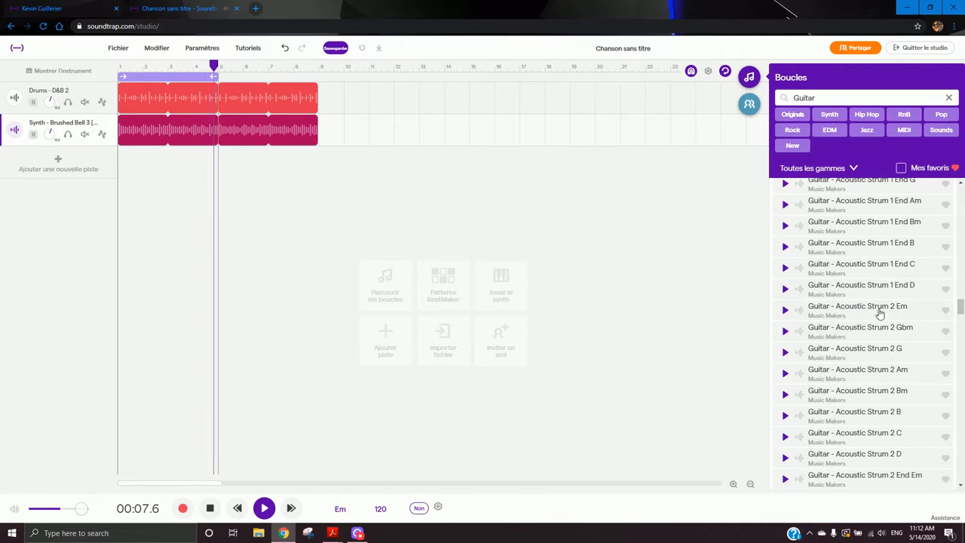
- Add the Guitar - Acoustic Strum 2 Em loop to a new track at the timeline start and stop playback
click(880, 313)
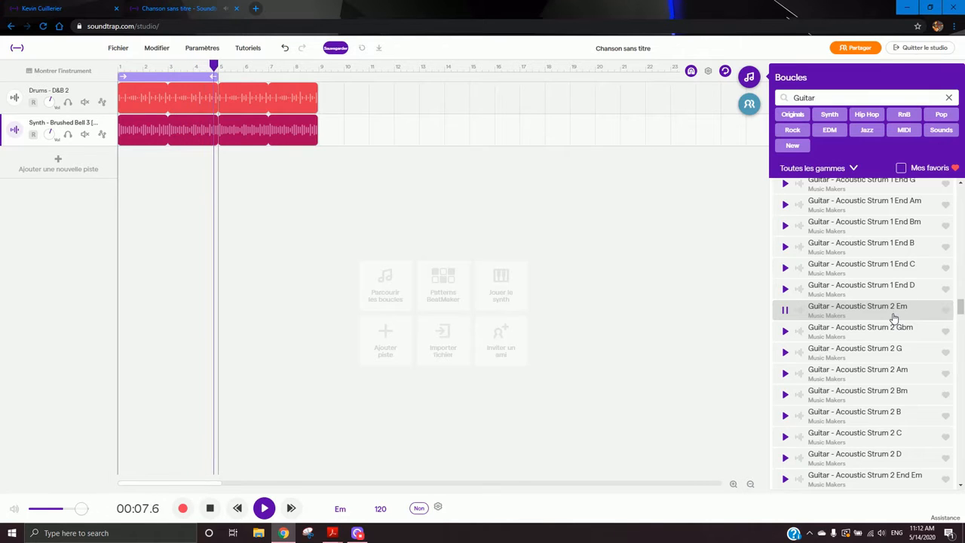
drag(894, 317, 119, 168)
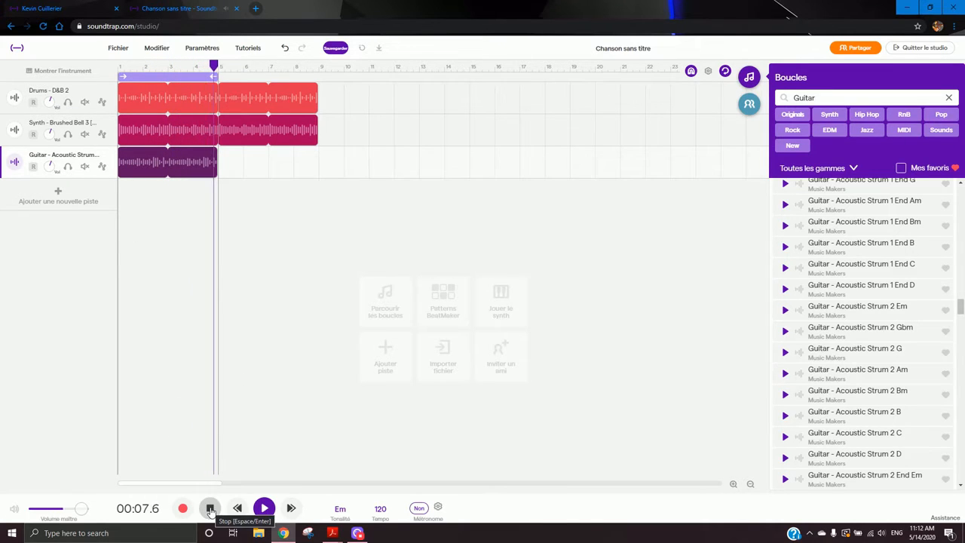
click(211, 510)
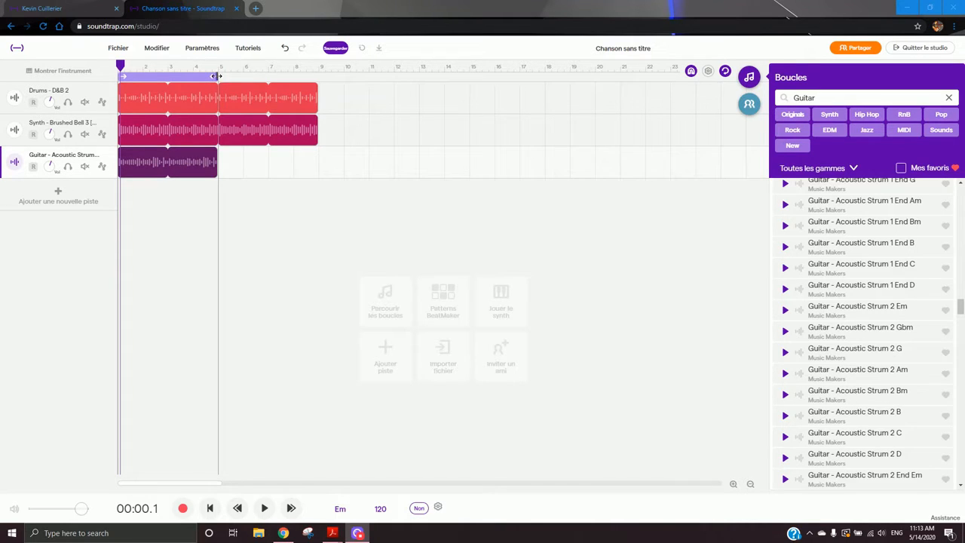
- Extend the cycle region to bar 9 and loop the guitar clip out to bar 9
drag(217, 76, 314, 76)
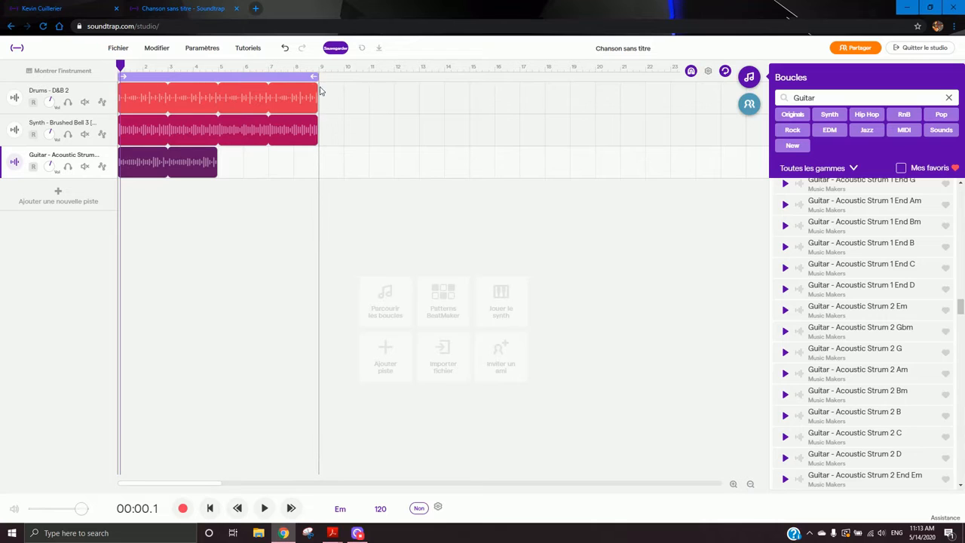
click(183, 162)
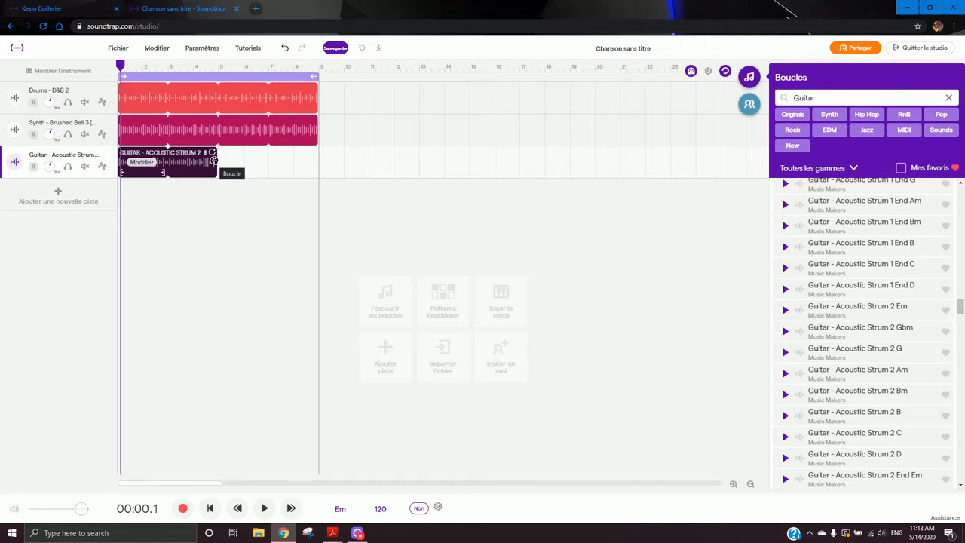
drag(214, 160, 316, 167)
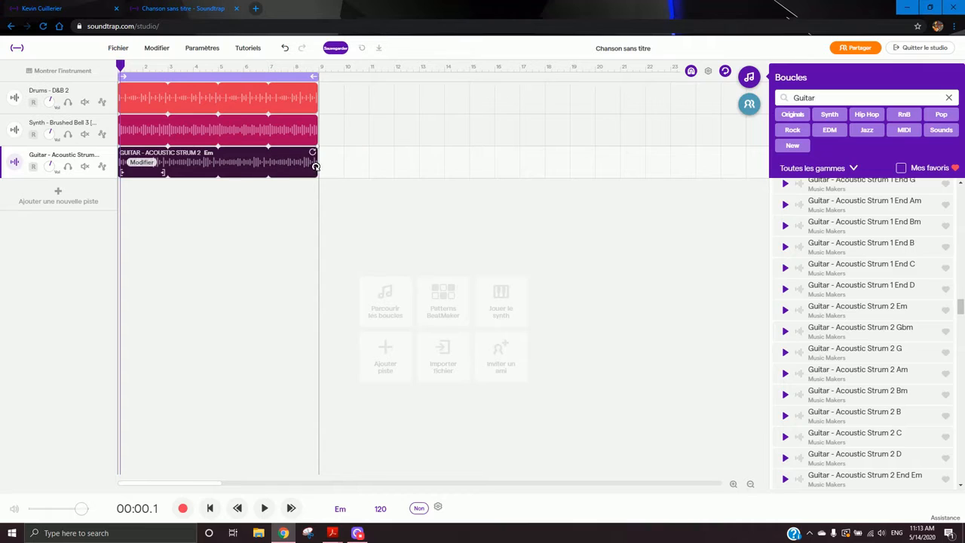
click(255, 205)
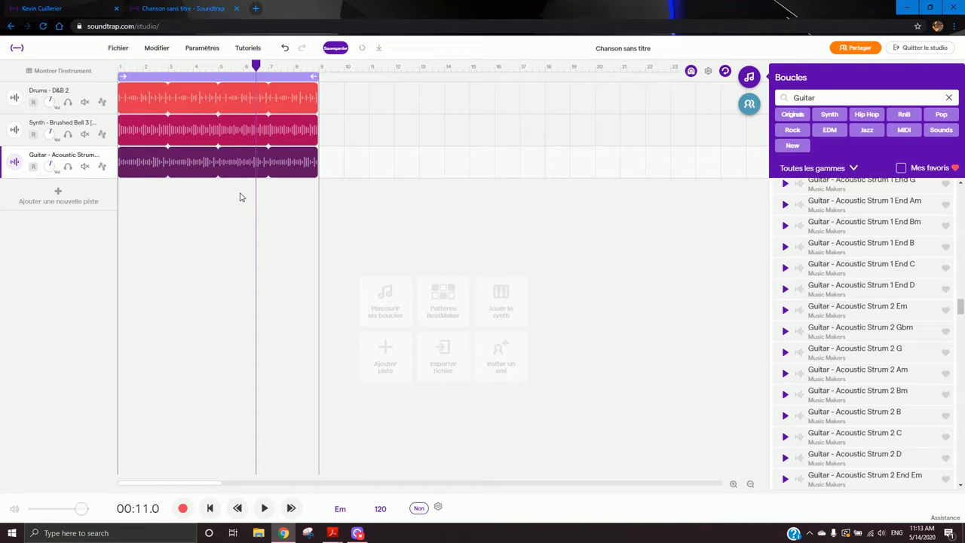
- Play the three-track arrangement from the start, stop it, and return the playhead to the beginning
click(119, 67)
key(space)
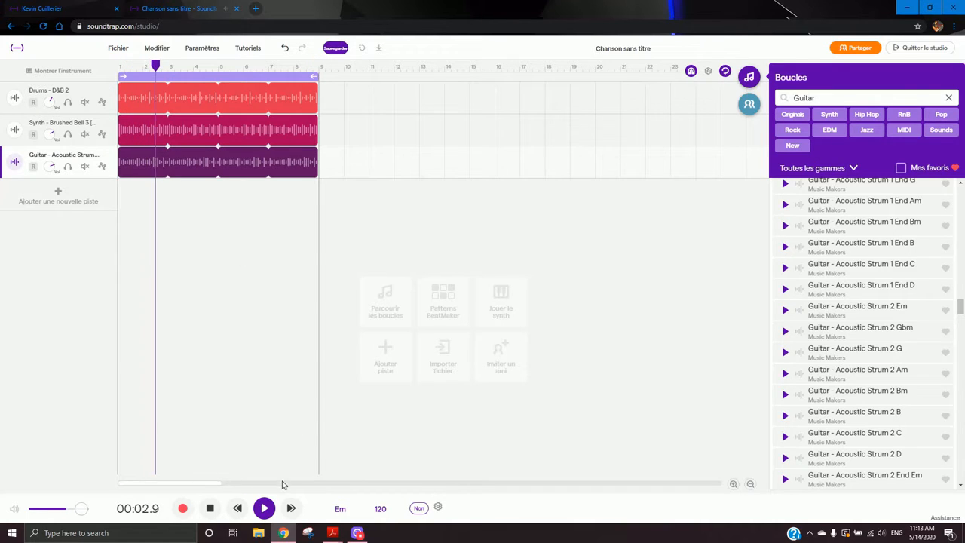
key(space)
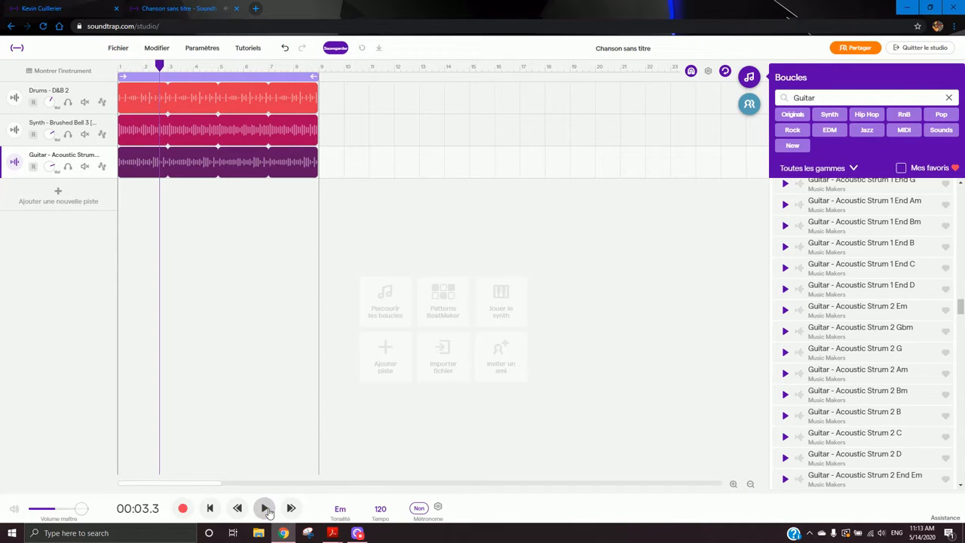
click(119, 68)
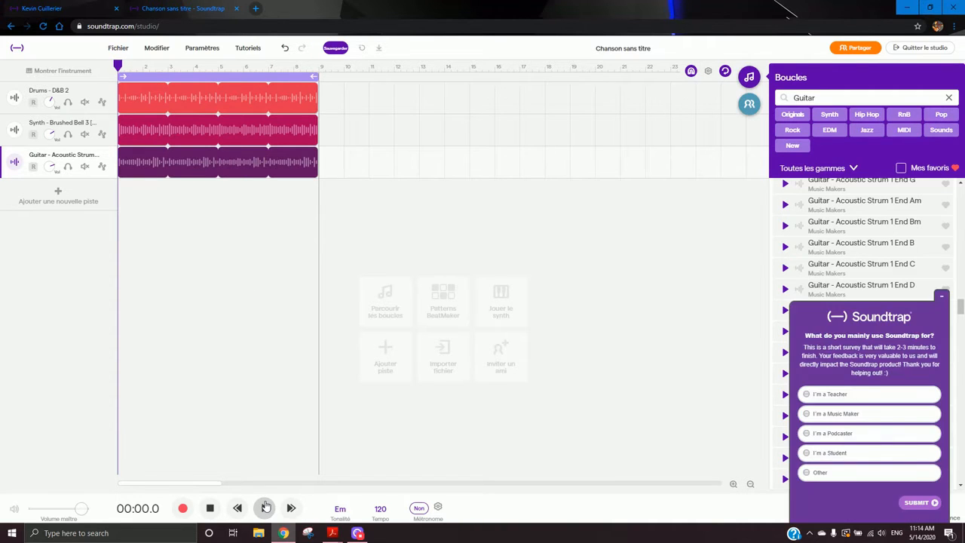
click(940, 298)
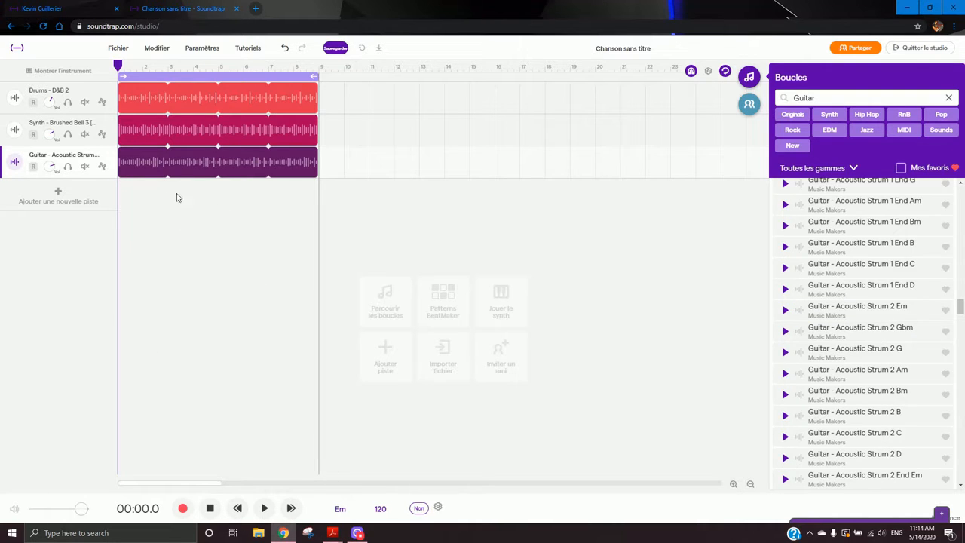
- Play the three-track arrangement briefly and return the playhead to the start
click(255, 411)
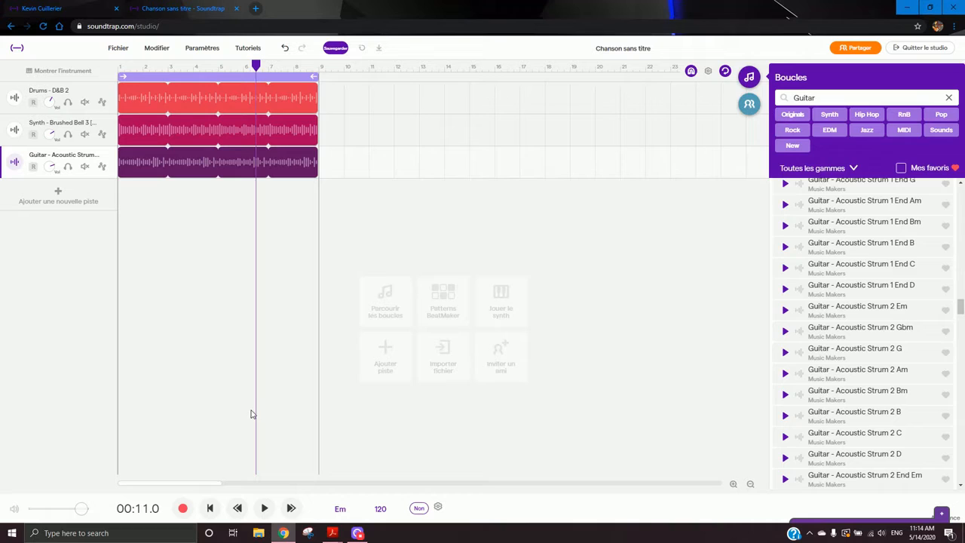
click(117, 66)
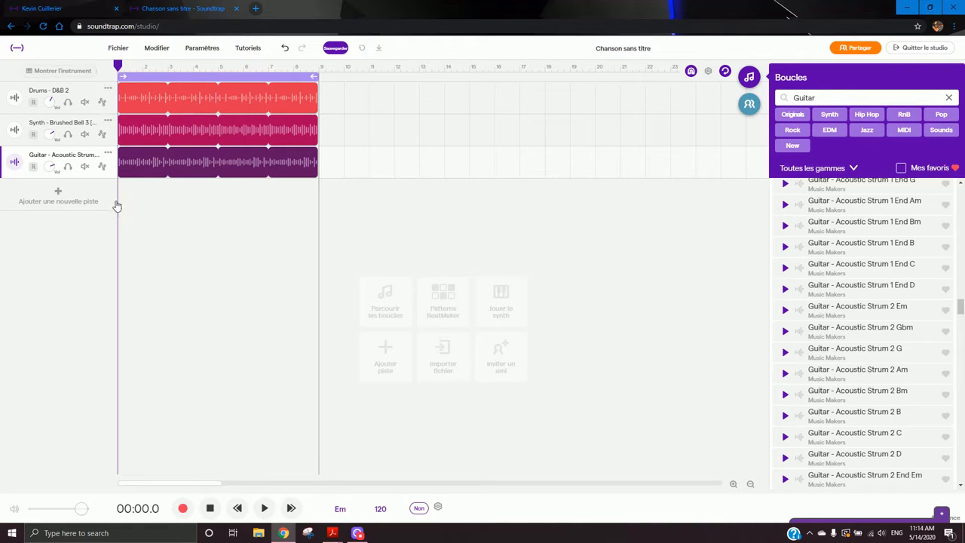
- Change the song key to A minor and adjust the audio to match the new key
click(340, 509)
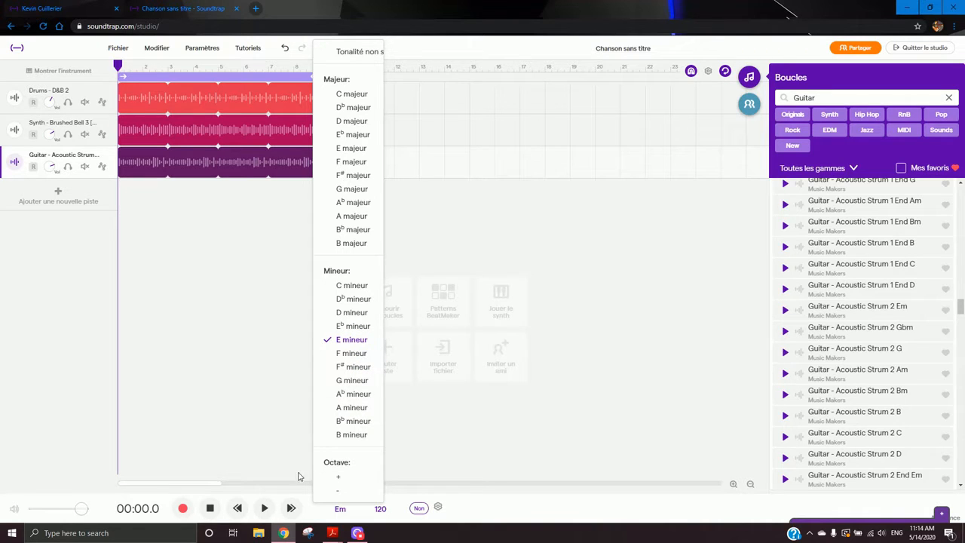
click(265, 506)
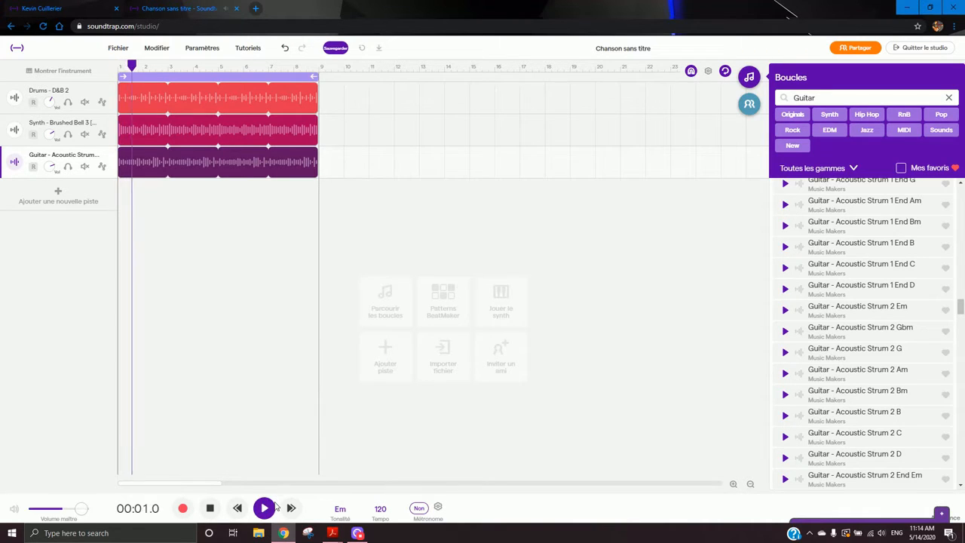
click(340, 509)
click(357, 411)
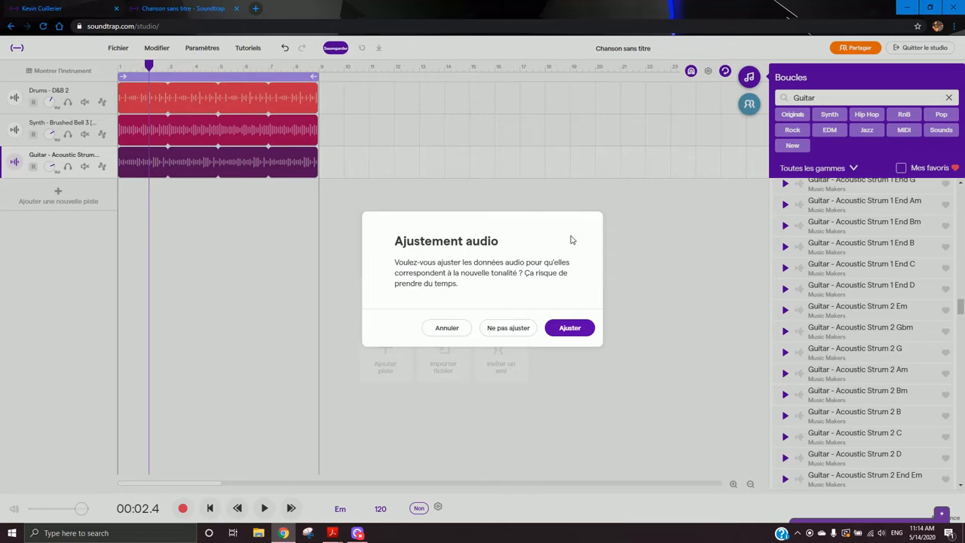
click(567, 328)
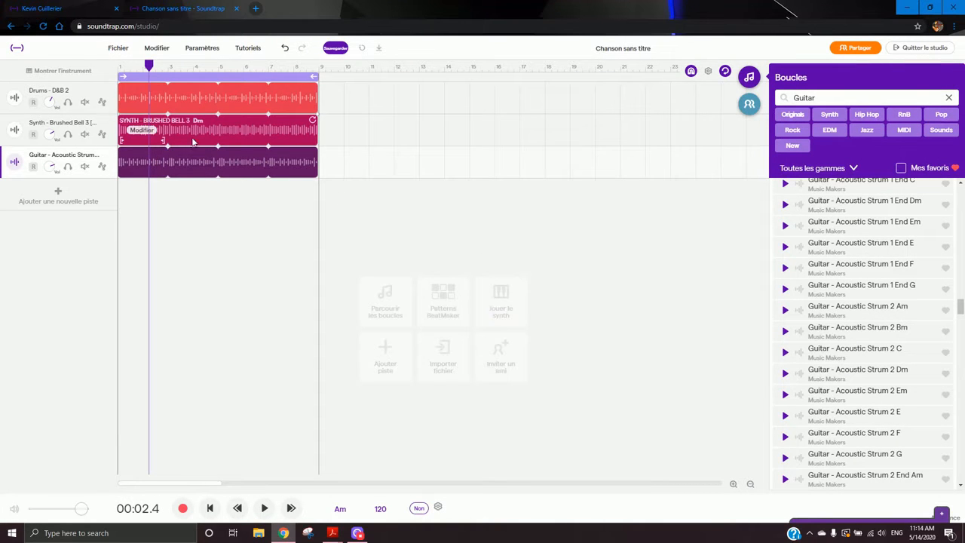
- Play the song in A minor from the start and stop playback
click(123, 68)
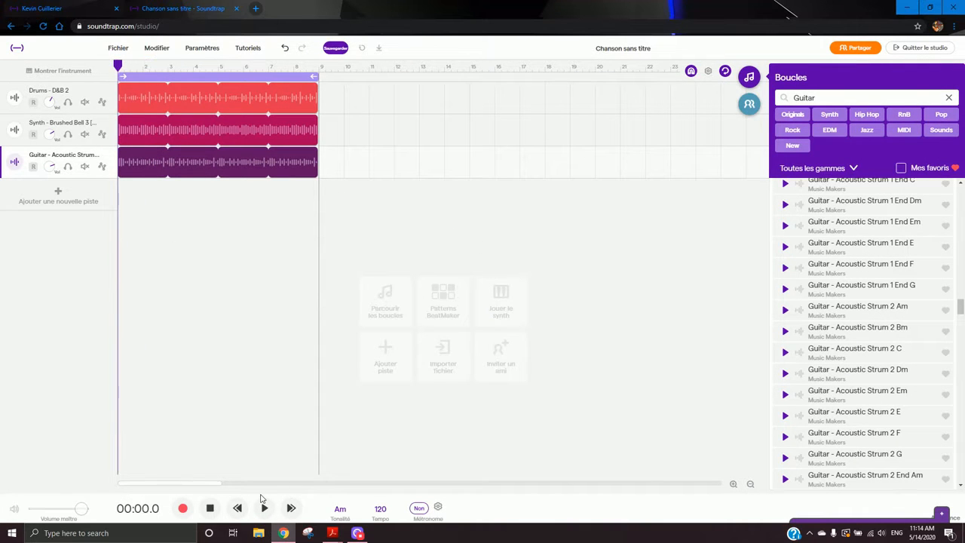
click(265, 508)
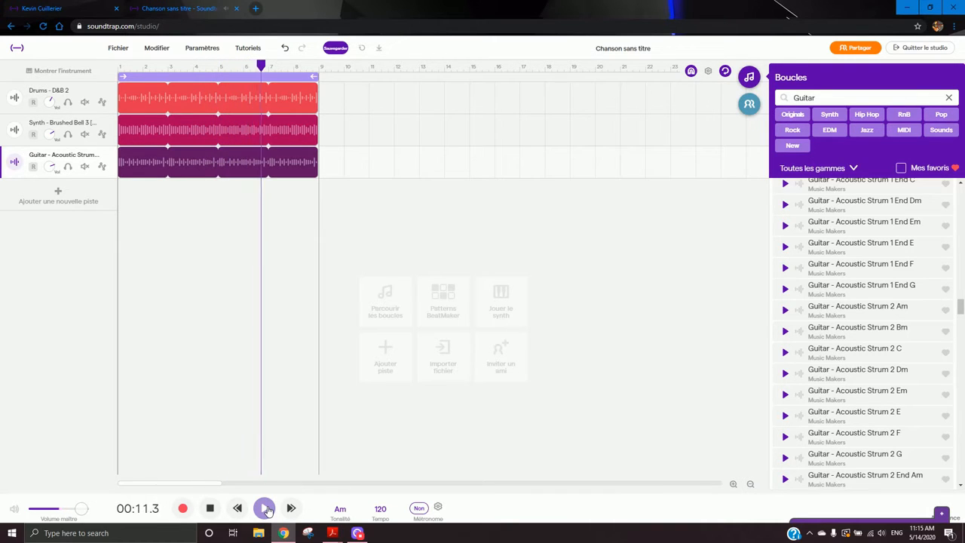
click(264, 508)
- Set the tempo to 90 bpm by tapping the tap-tempo button, confirming and adjusting the audio
click(381, 510)
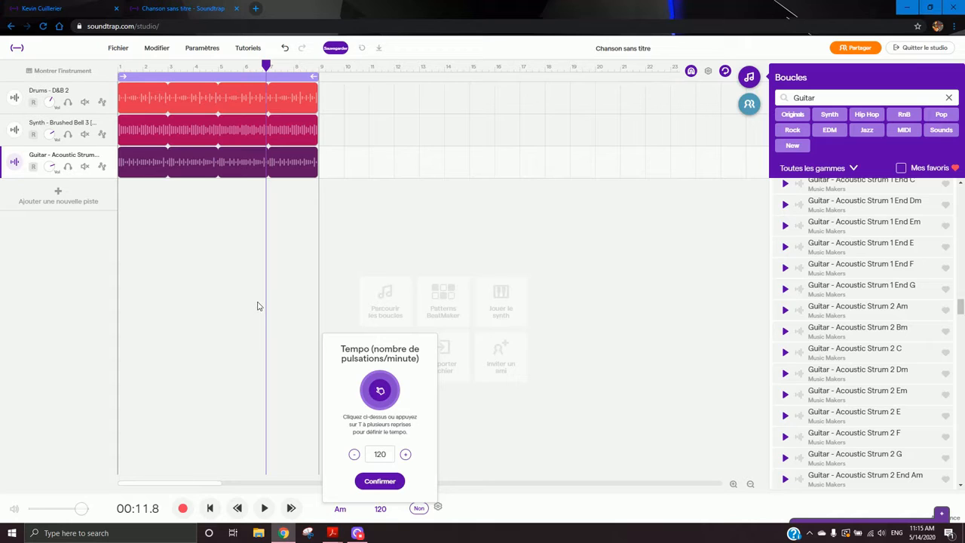
click(388, 390)
click(389, 391)
click(389, 390)
click(389, 392)
click(390, 391)
click(388, 390)
click(384, 390)
click(386, 389)
click(379, 482)
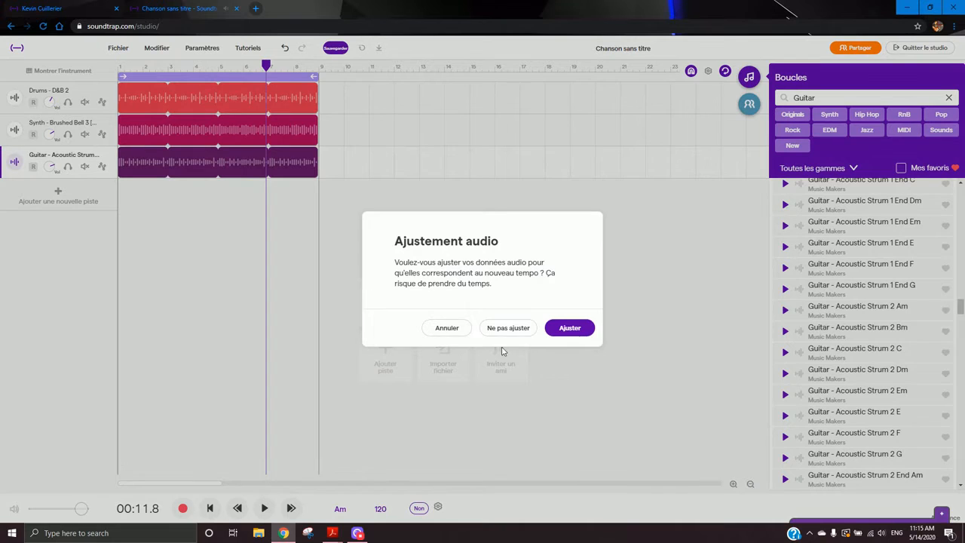
click(564, 327)
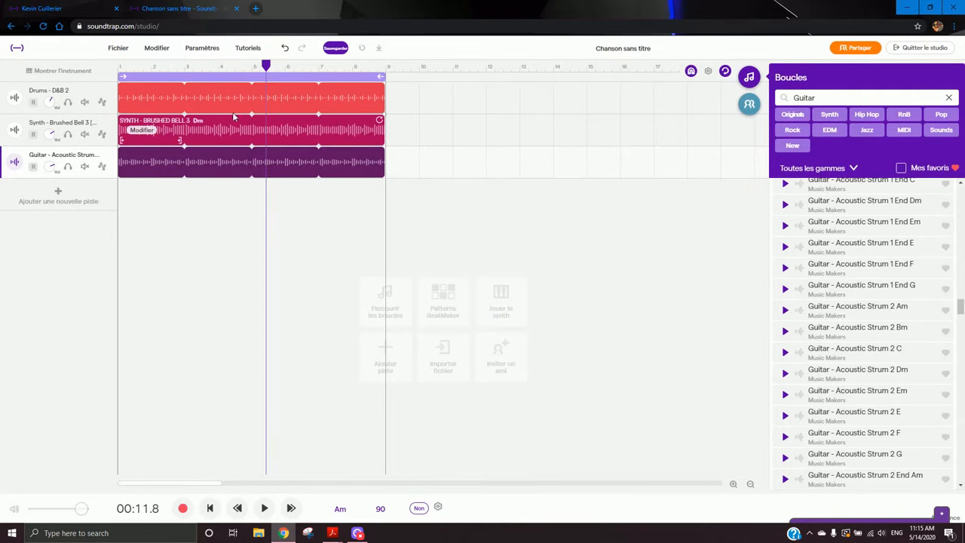
- Reset the playhead and play the song at the slower tempo
click(213, 508)
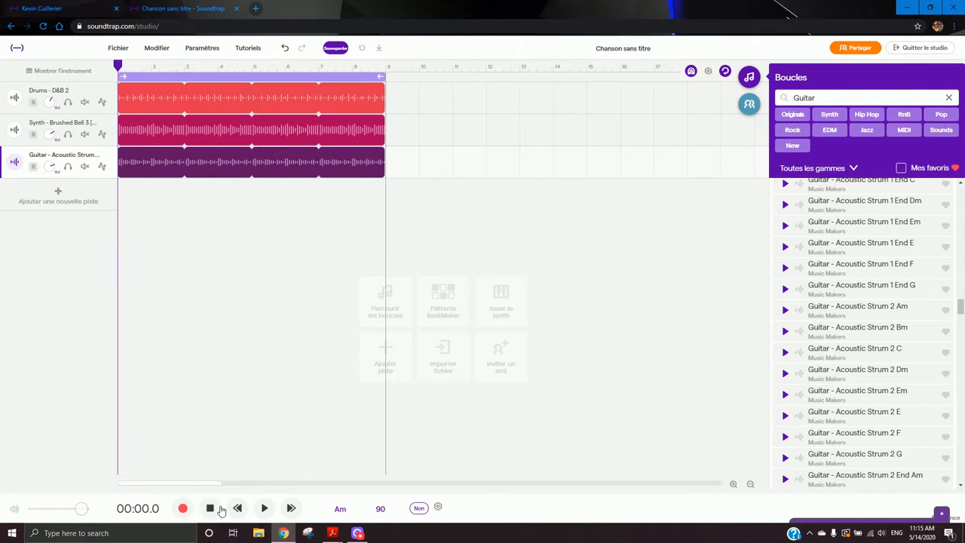
click(264, 513)
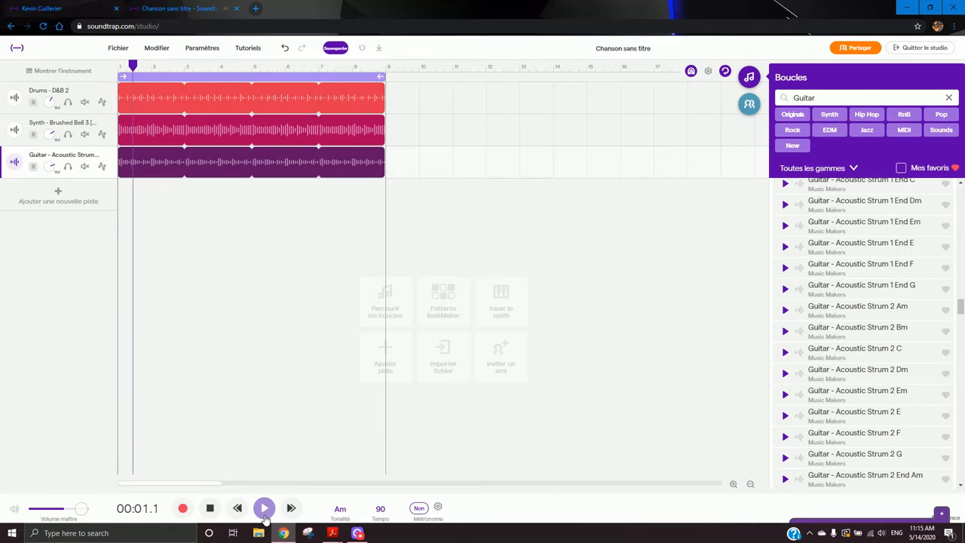
- Set the tempo to 140 bpm and adjust the audio to the new tempo
click(380, 509)
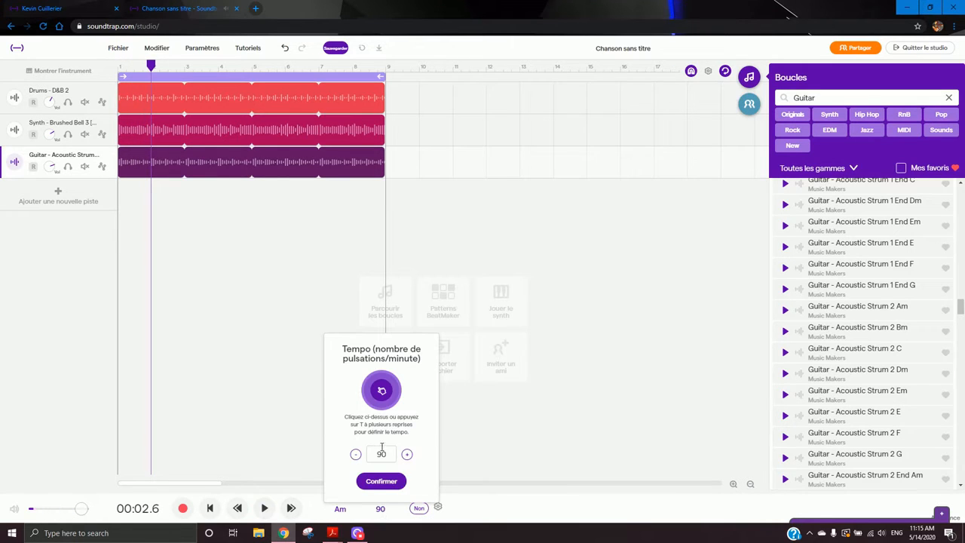
text(140)
click(389, 483)
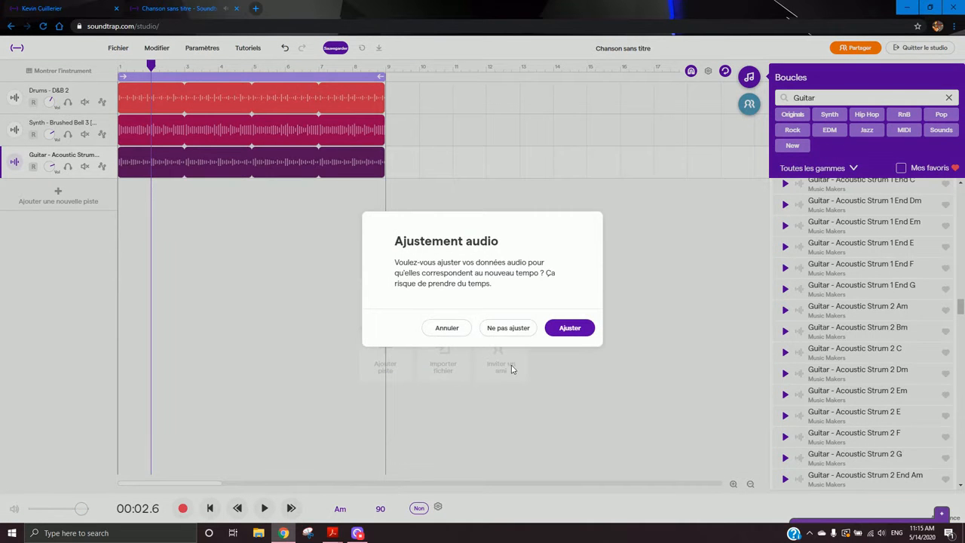
click(558, 328)
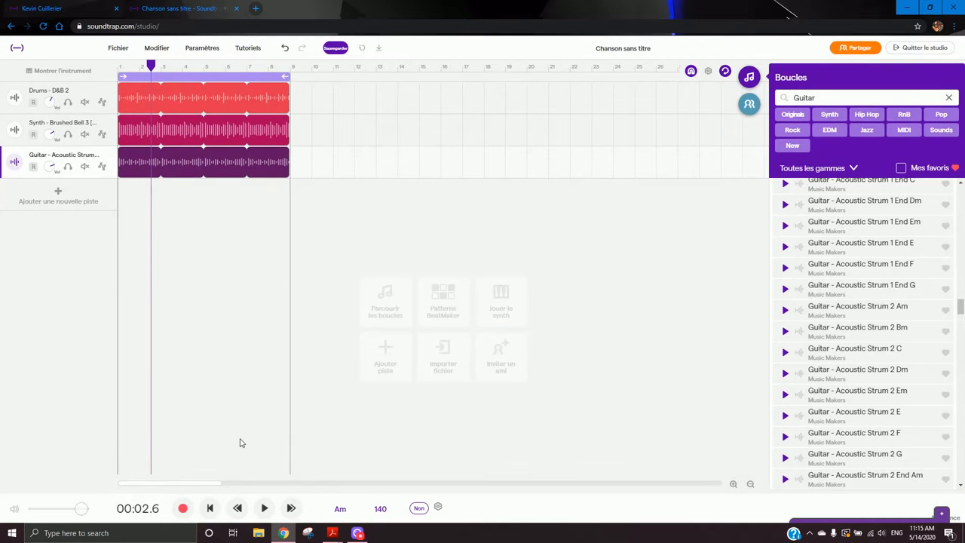
- Play the song at 140 bpm and stop playback
click(264, 508)
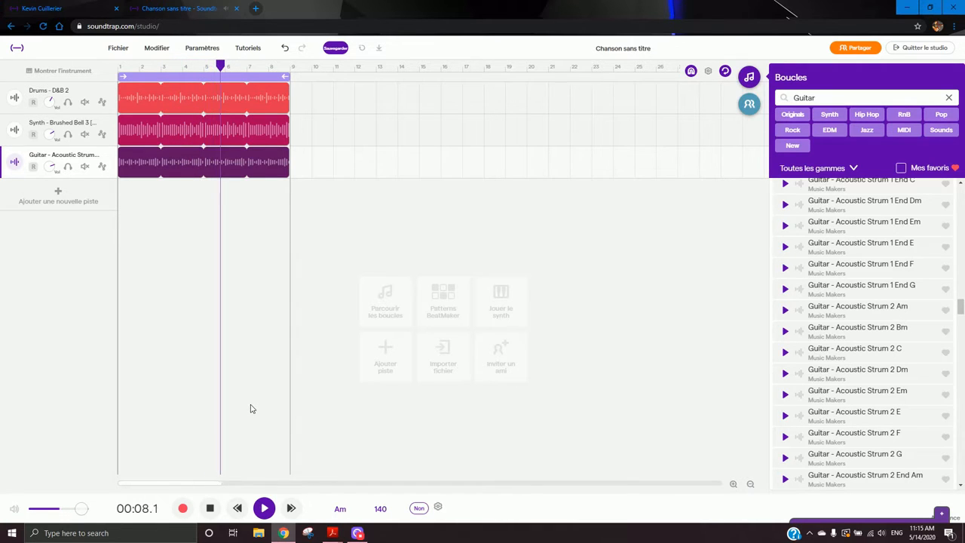
key(space)
- Set the tempo back to 120 bpm and adjust the audio to match
click(380, 508)
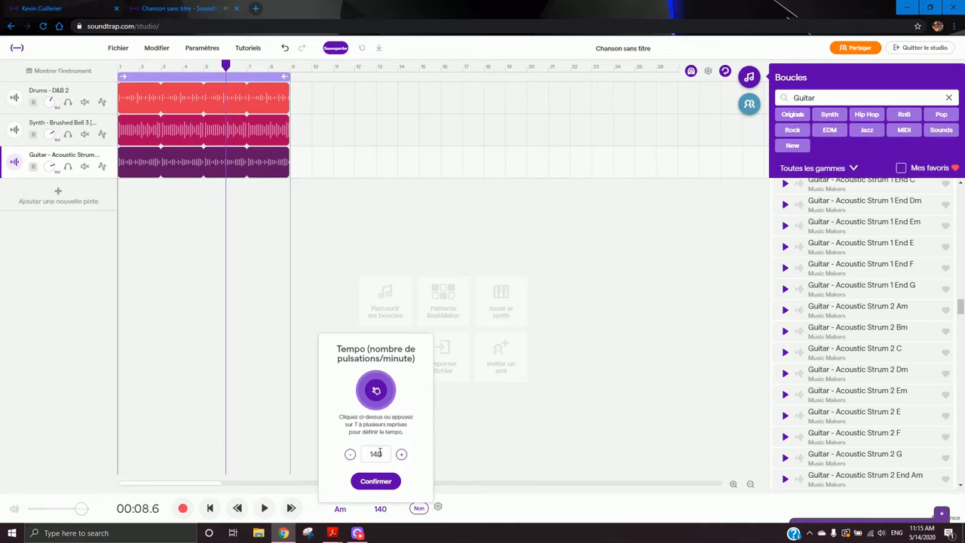
text(120)
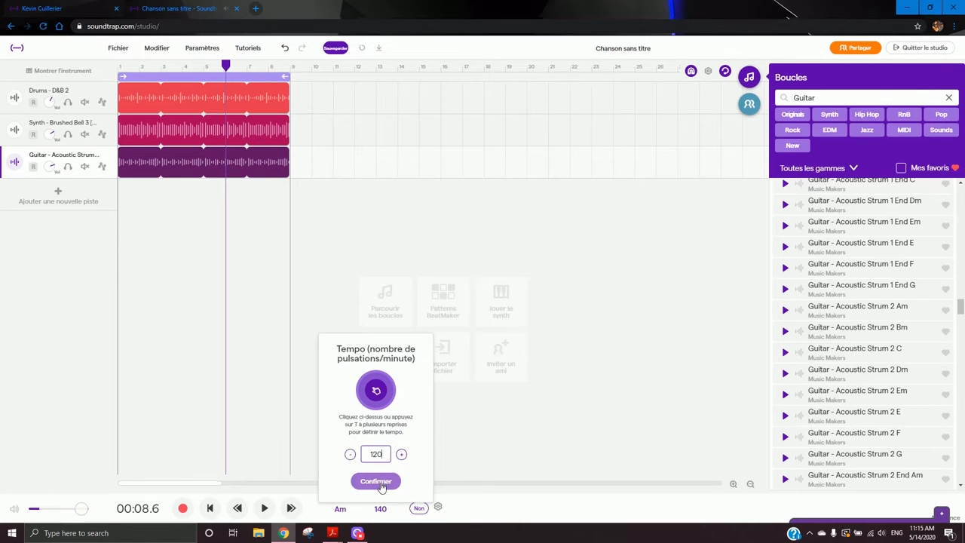
click(375, 481)
click(549, 328)
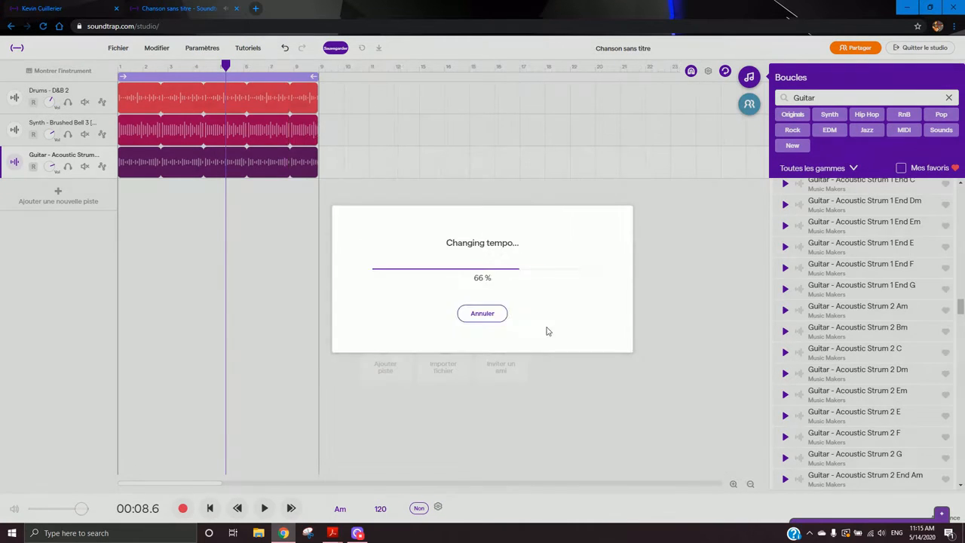
- Select the guitar clip and preview the Acoustic Strum 2 loops in Am, C, E, F and G
key(space)
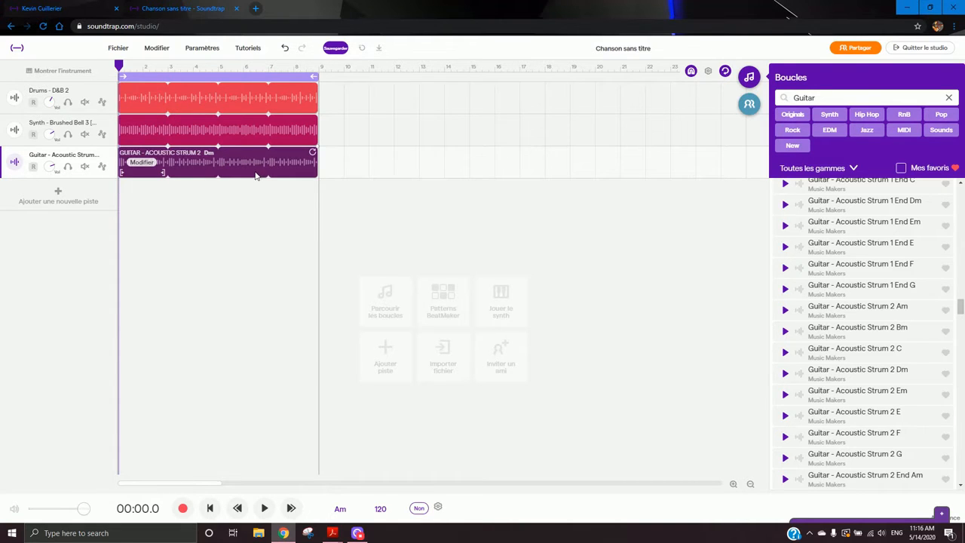
click(205, 165)
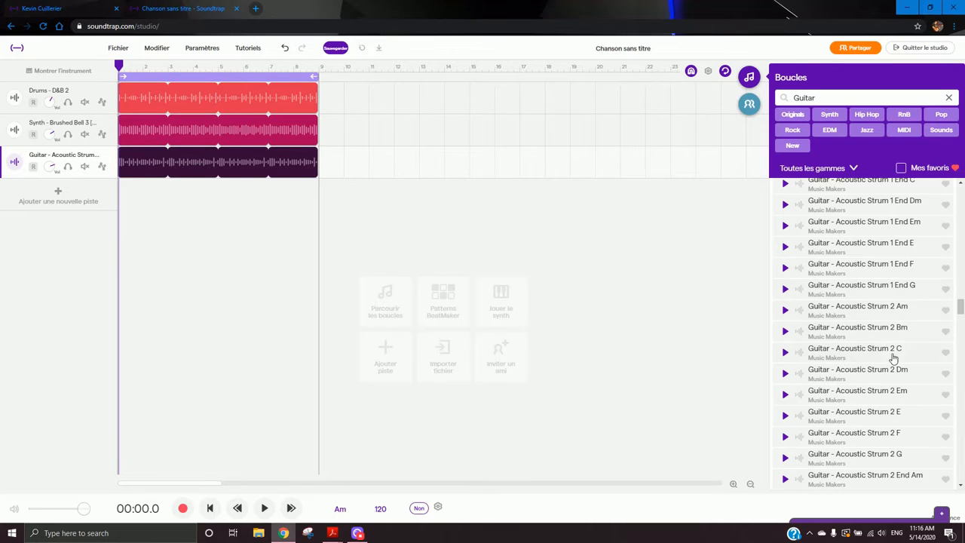
click(864, 315)
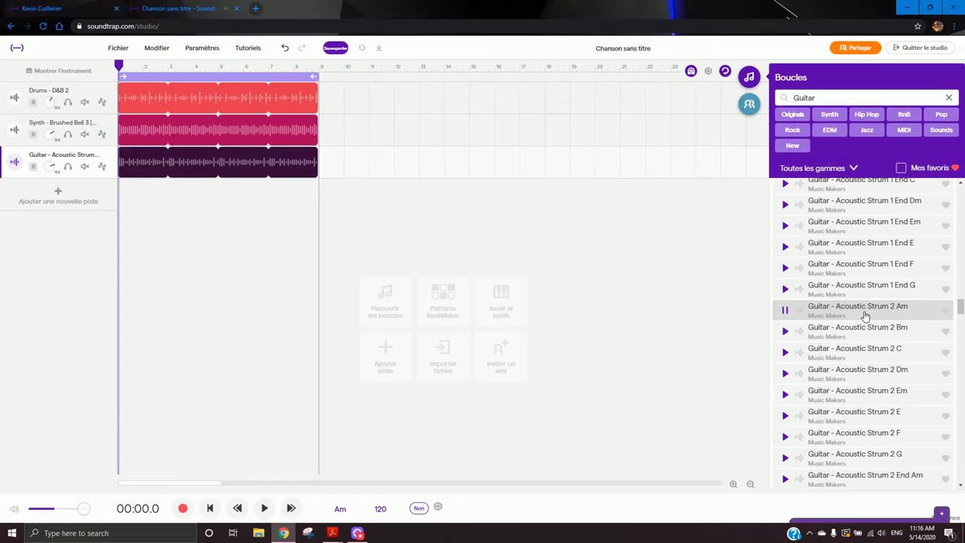
click(872, 352)
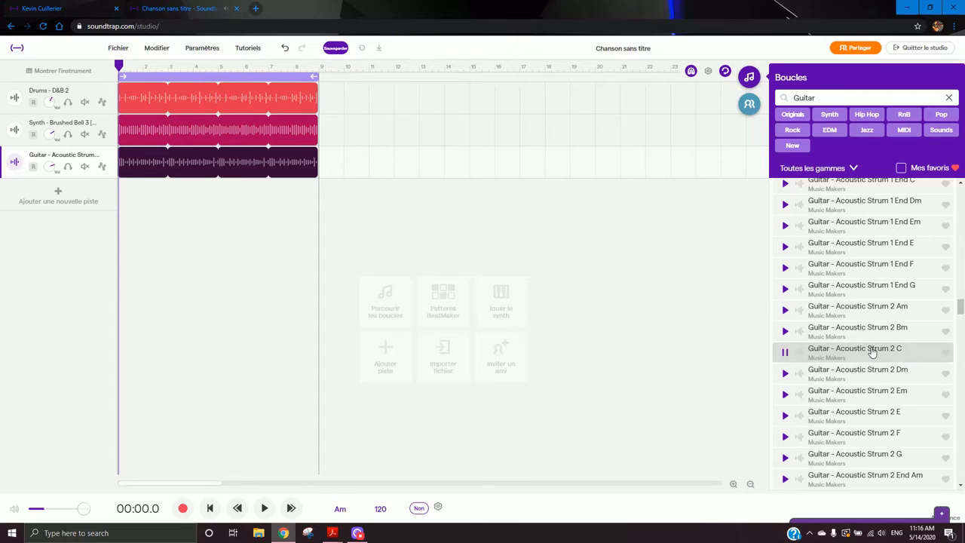
click(876, 419)
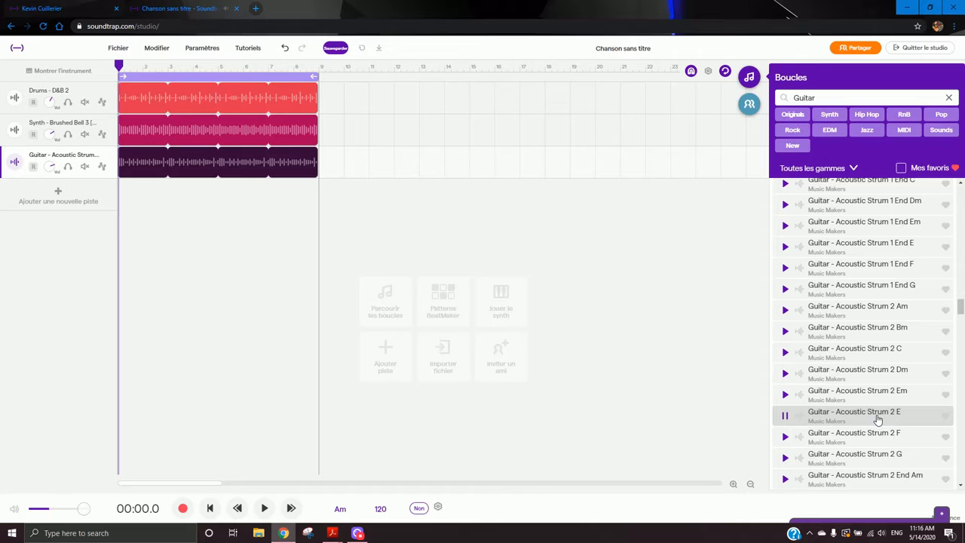
click(879, 435)
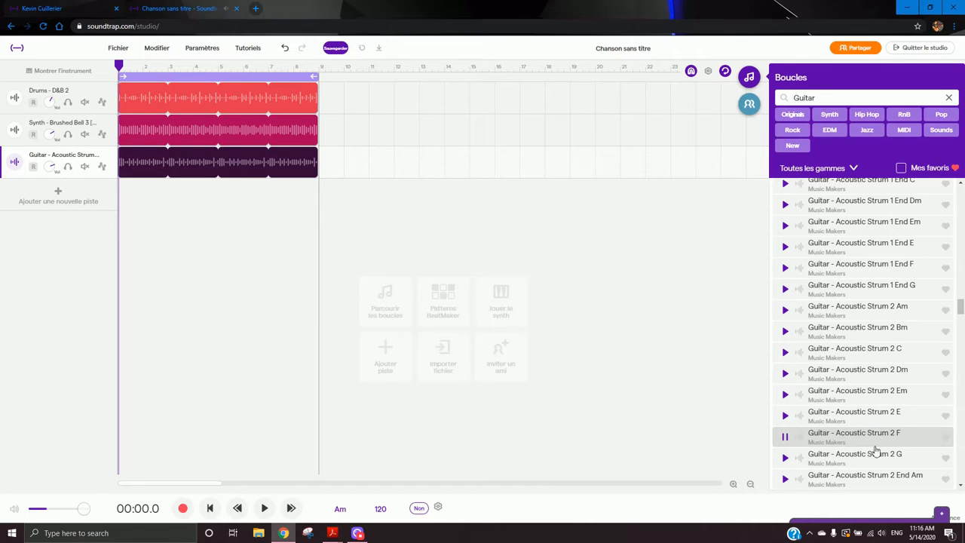
click(876, 452)
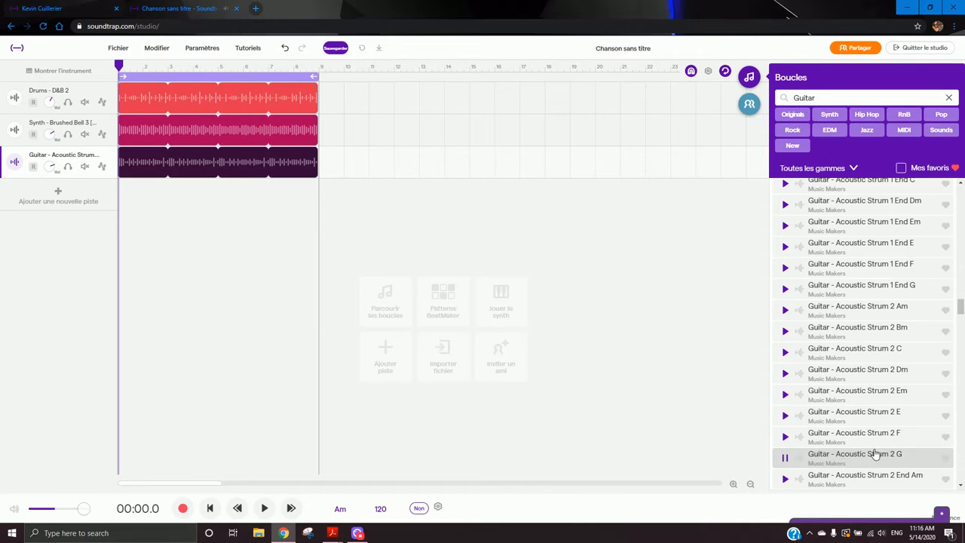
click(876, 311)
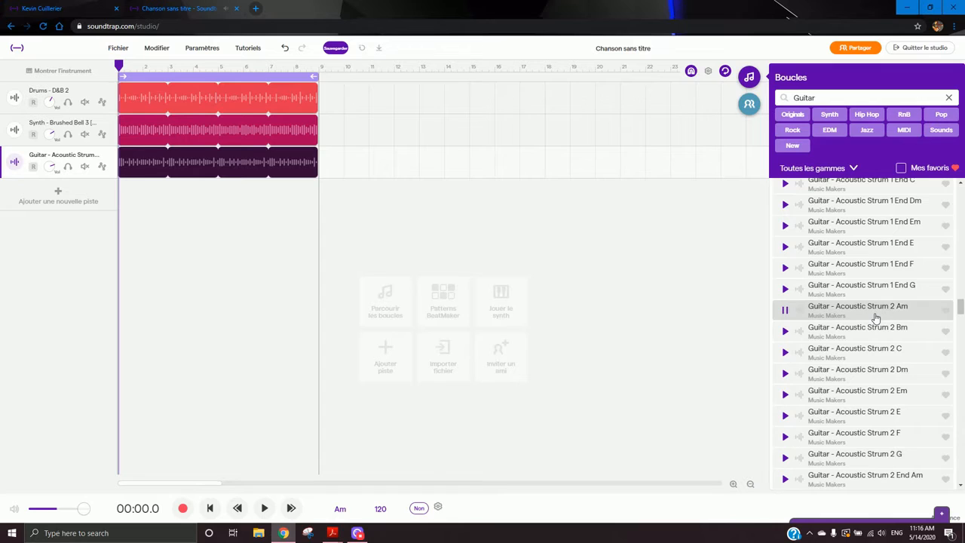
click(874, 457)
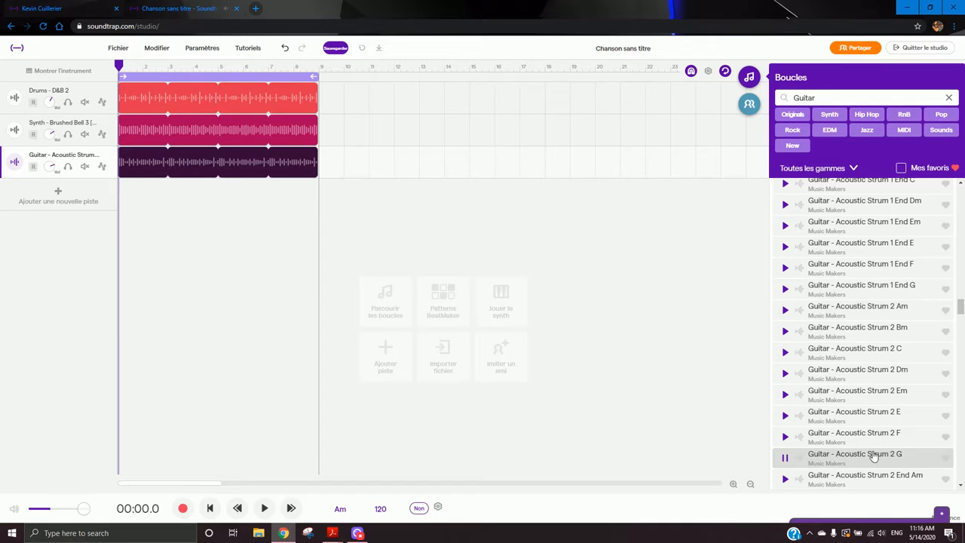
click(877, 354)
click(877, 311)
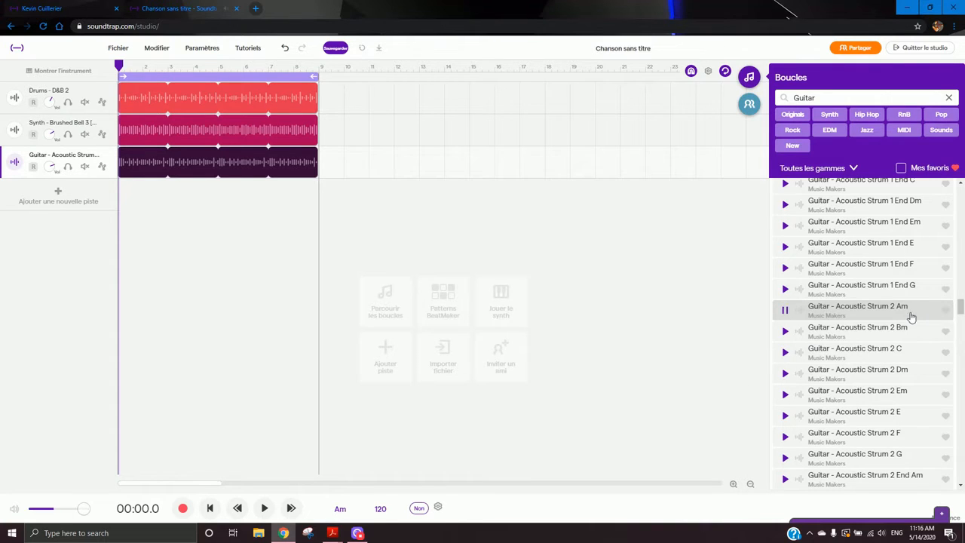
click(911, 355)
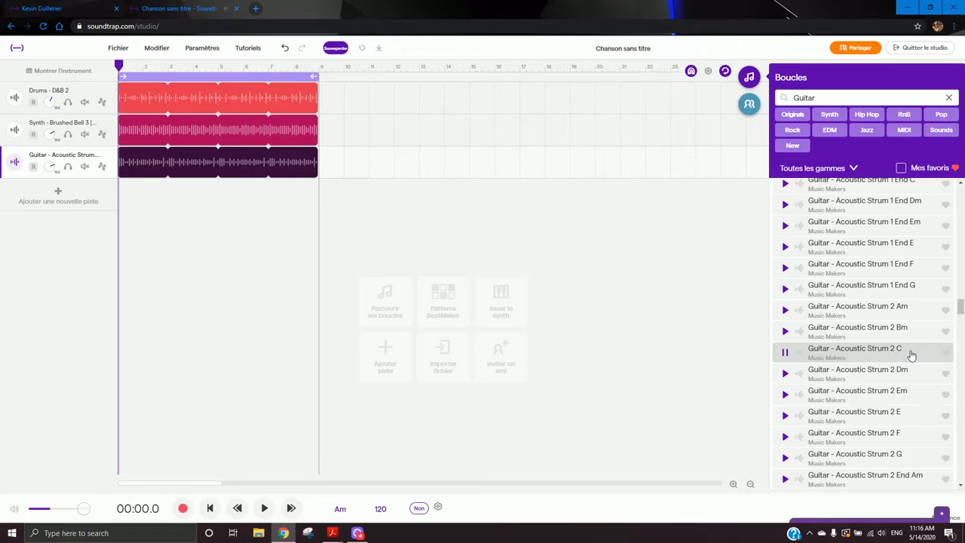
click(909, 462)
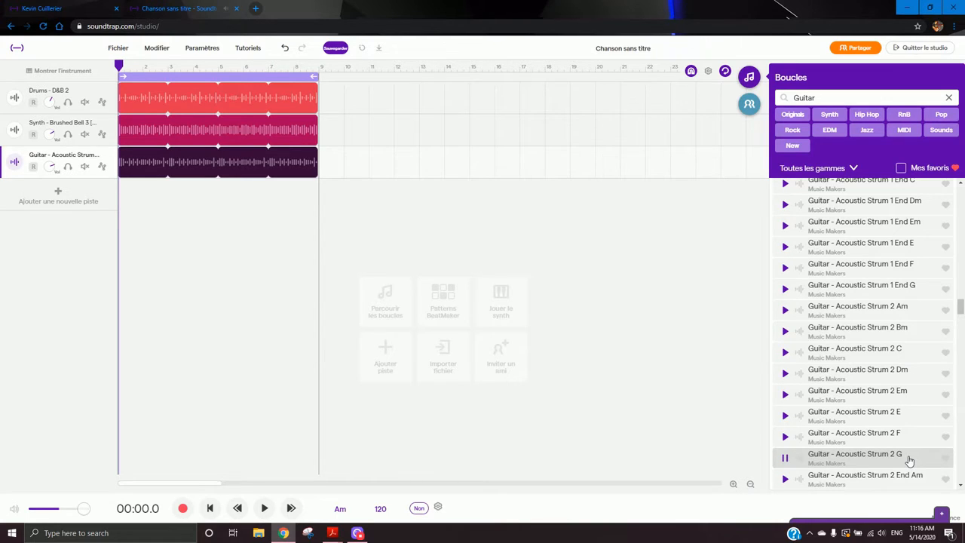
click(917, 312)
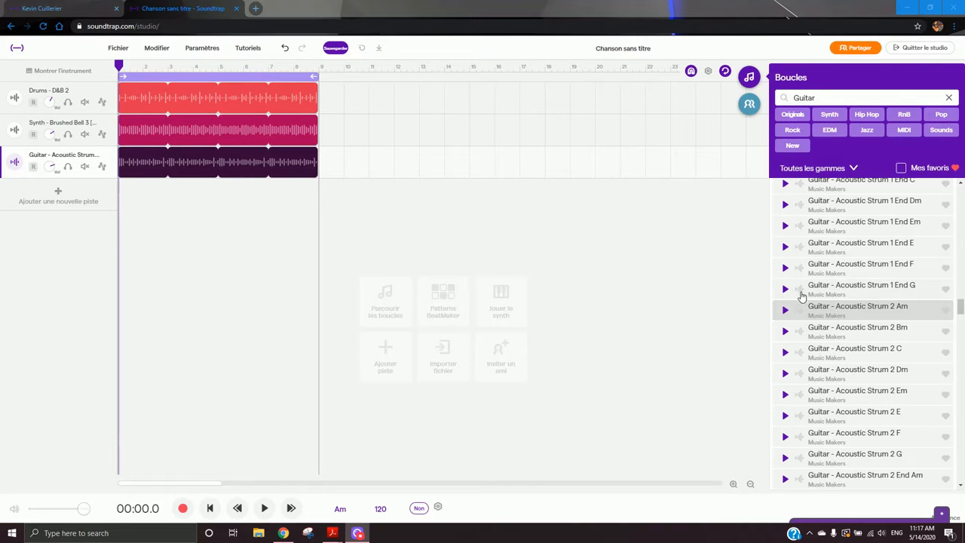
- Move the playhead past the clips and turn off the cycle region spanning bars 1 to 9
click(324, 101)
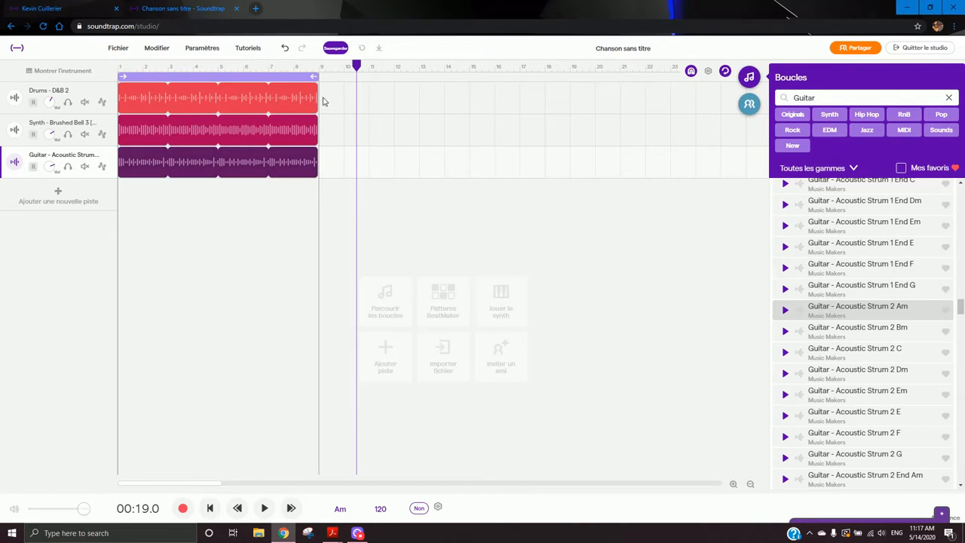
click(297, 79)
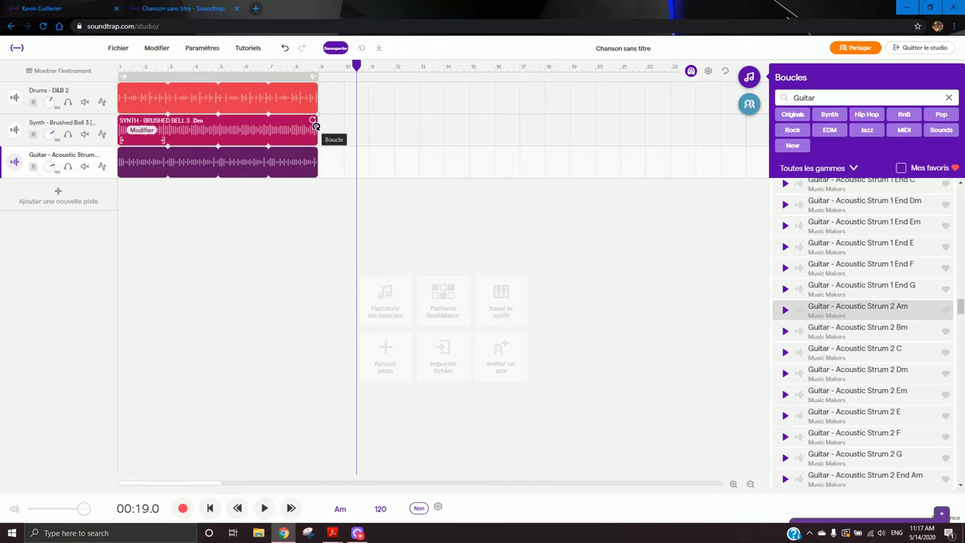
- Loop the synth and drum clips so both extend to bar 21
drag(316, 125, 616, 126)
drag(315, 89, 565, 89)
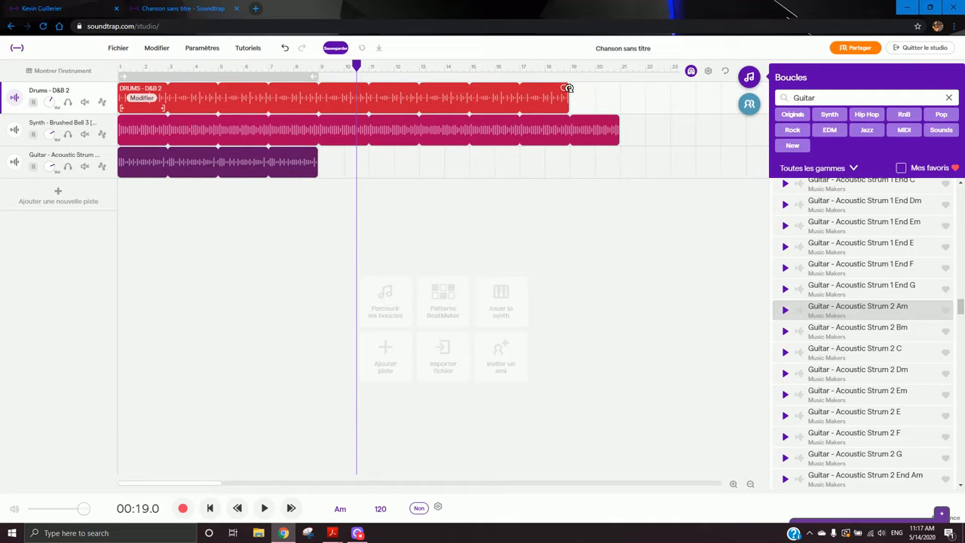
mouse_move(619, 132)
mouse_down()
mouse_move(641, 131)
mouse_move(591, 134)
mouse_move(618, 129)
mouse_up()
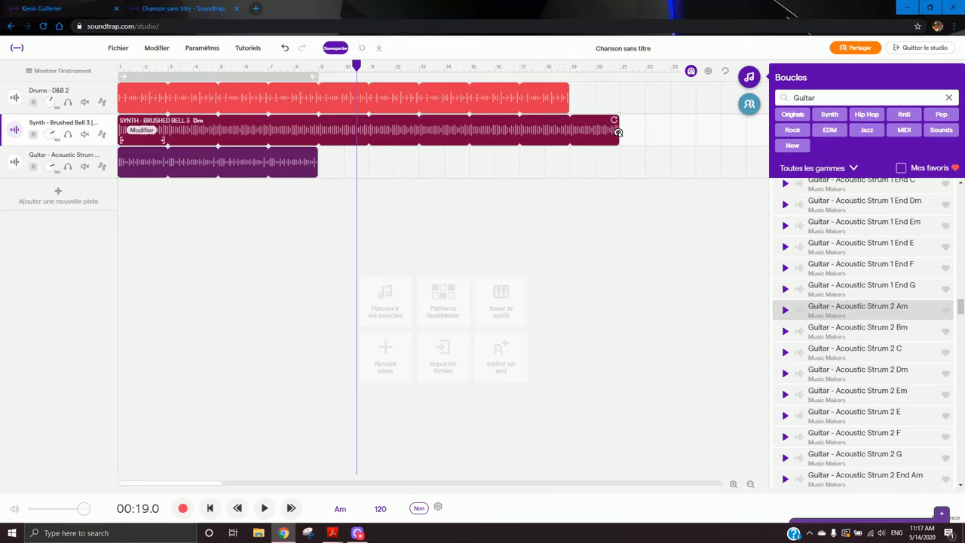
drag(567, 91, 616, 92)
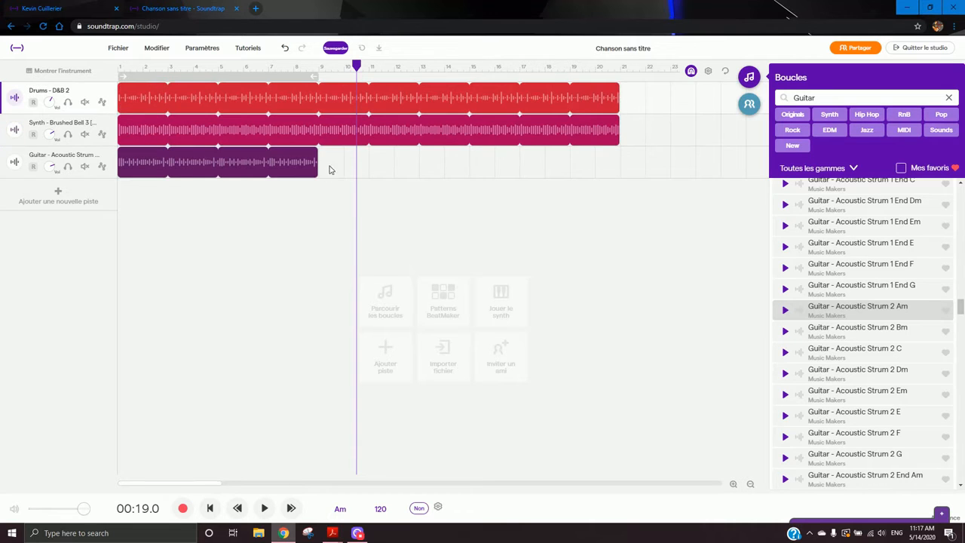
- Shorten the guitar clip's loop so it ends at bar 5
drag(317, 159, 608, 155)
click(469, 231)
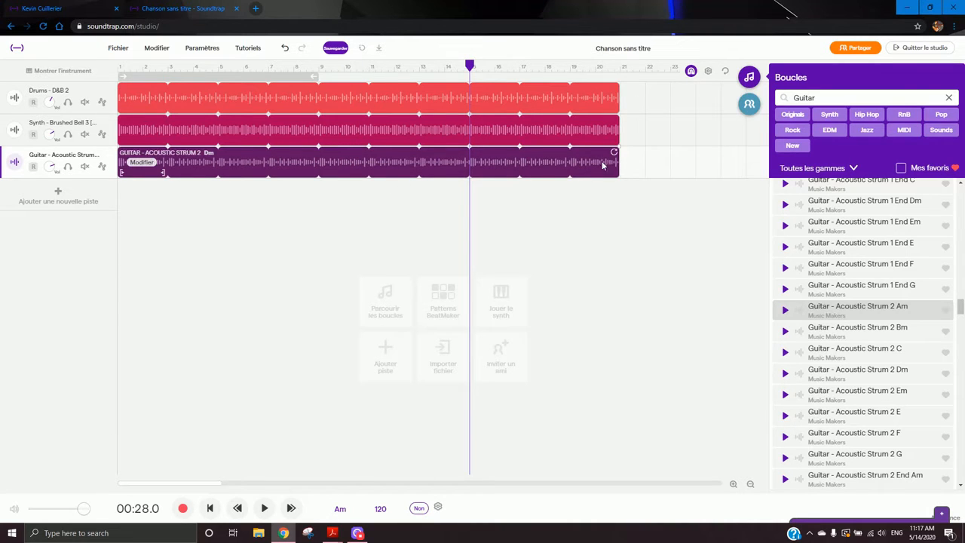
drag(617, 162, 223, 156)
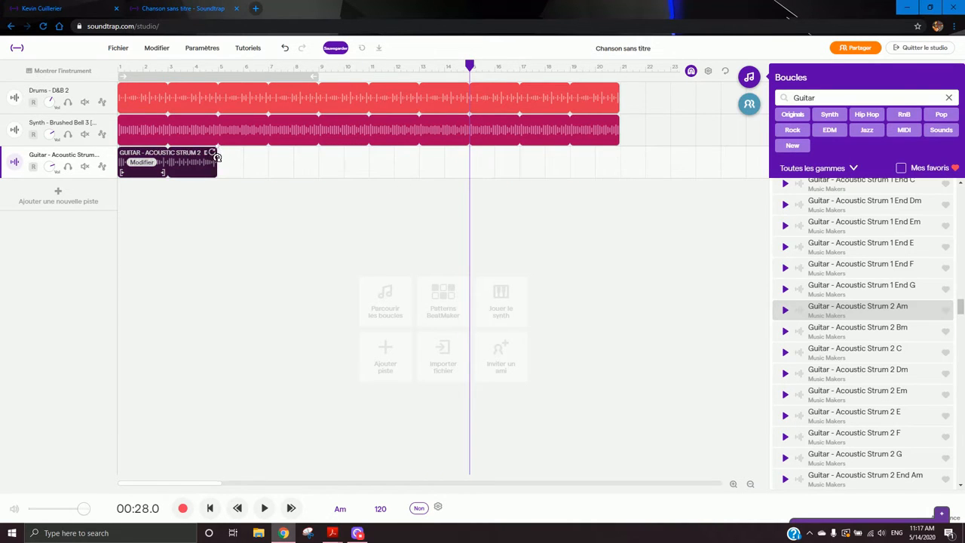
- Play the song briefly, stop it, and mute the synth track
click(139, 68)
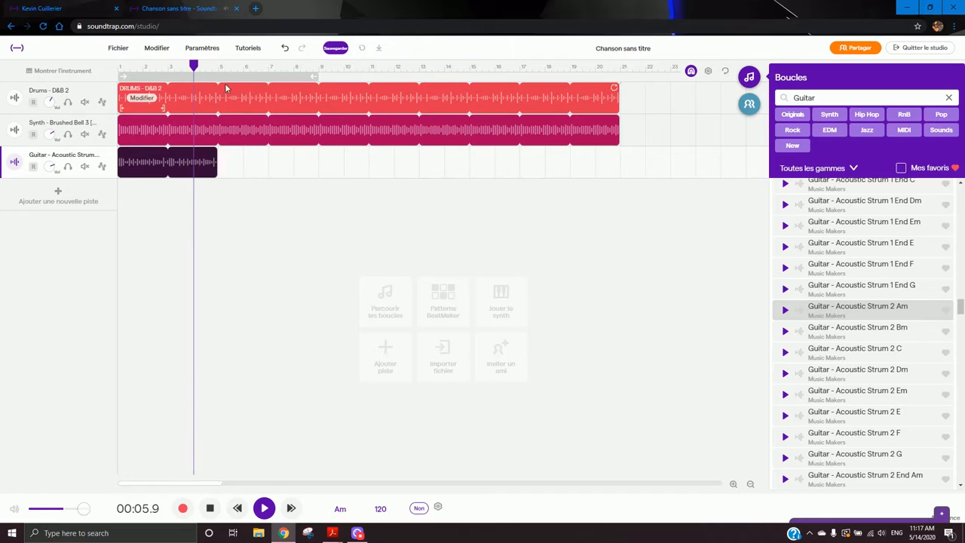
key(space)
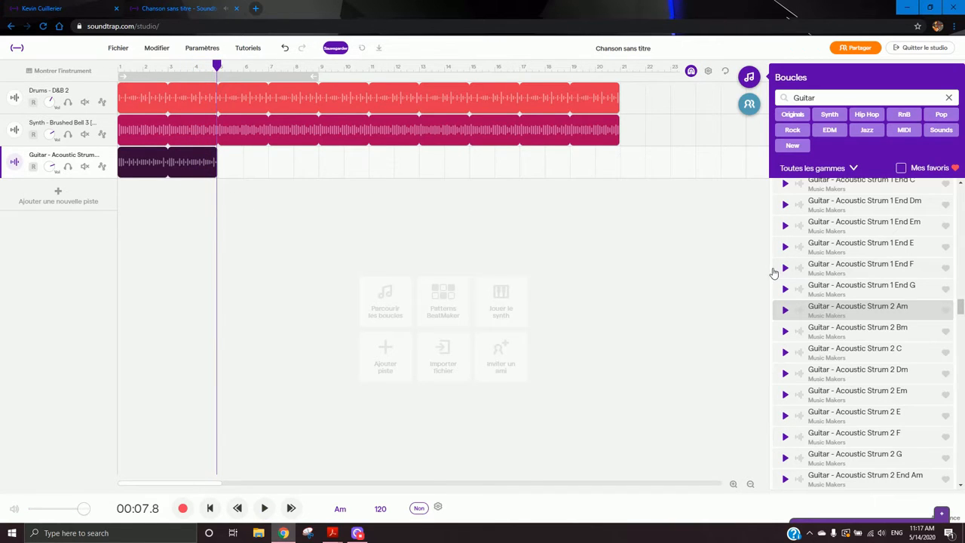
click(84, 134)
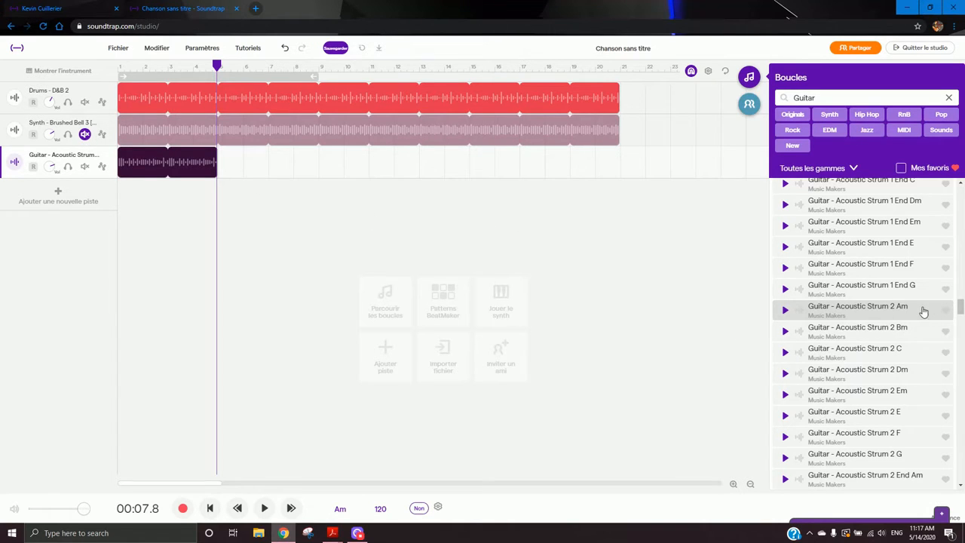
- Add the Guitar - Acoustic Strum 2 C loop to the guitar track at bar 5 and play from the start
drag(911, 354, 232, 184)
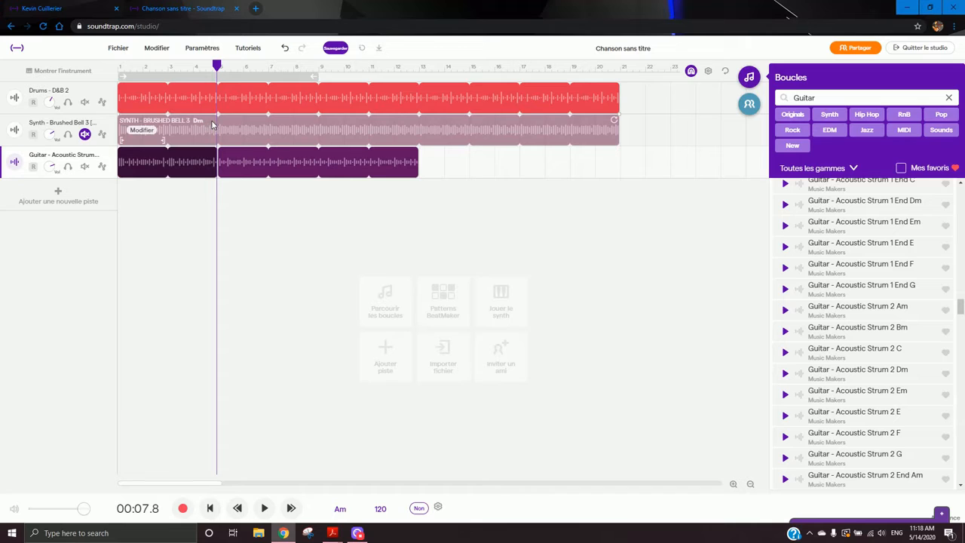
click(182, 68)
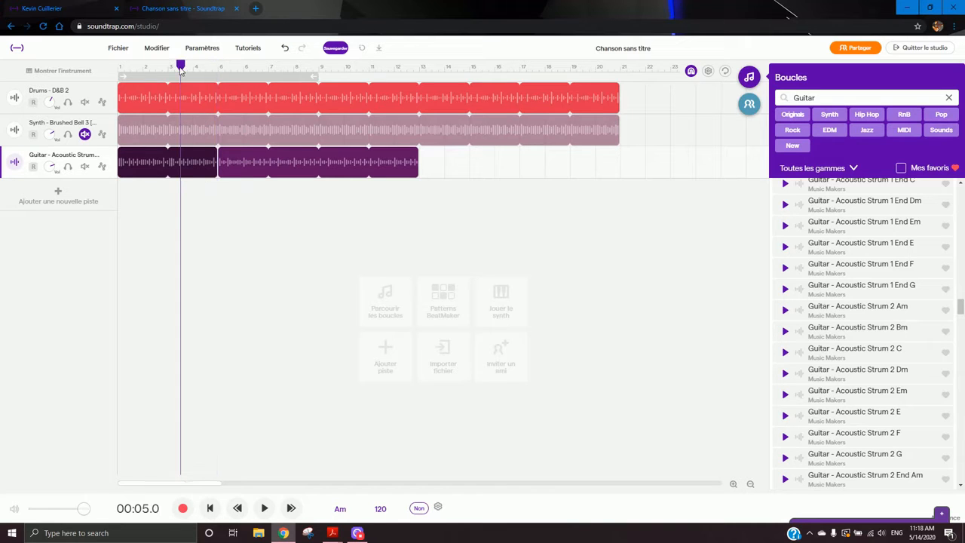
drag(181, 70, 119, 67)
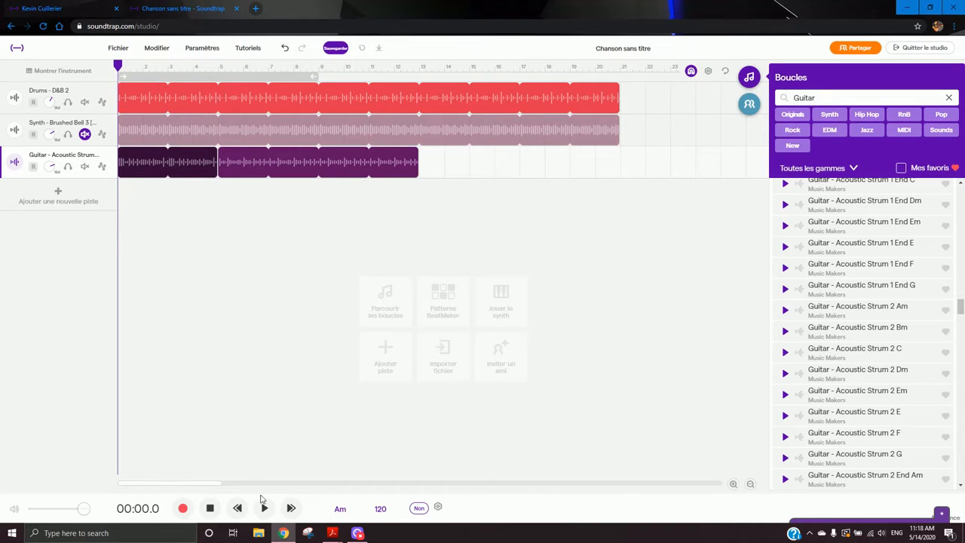
click(264, 507)
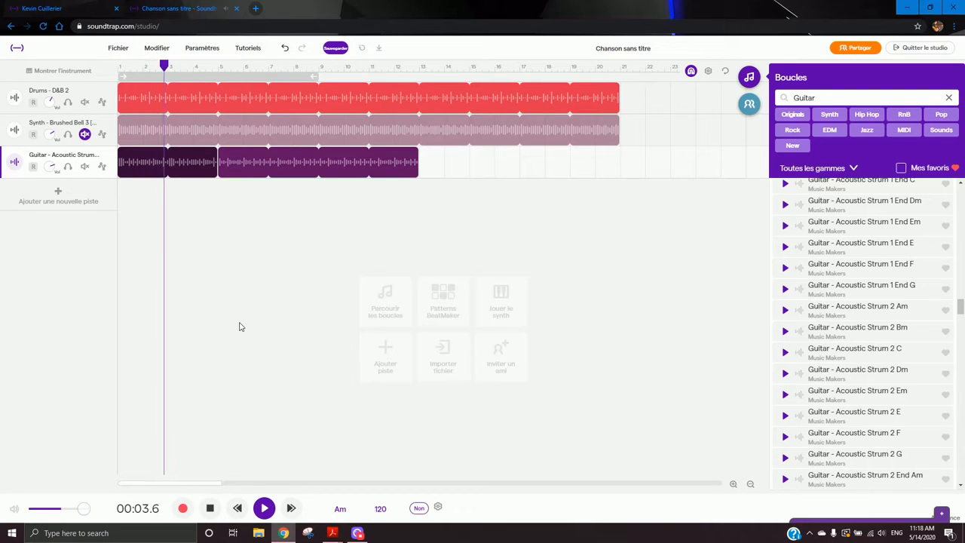
- Toggle the synth track's mute on and off during playback, then stop playback
click(85, 134)
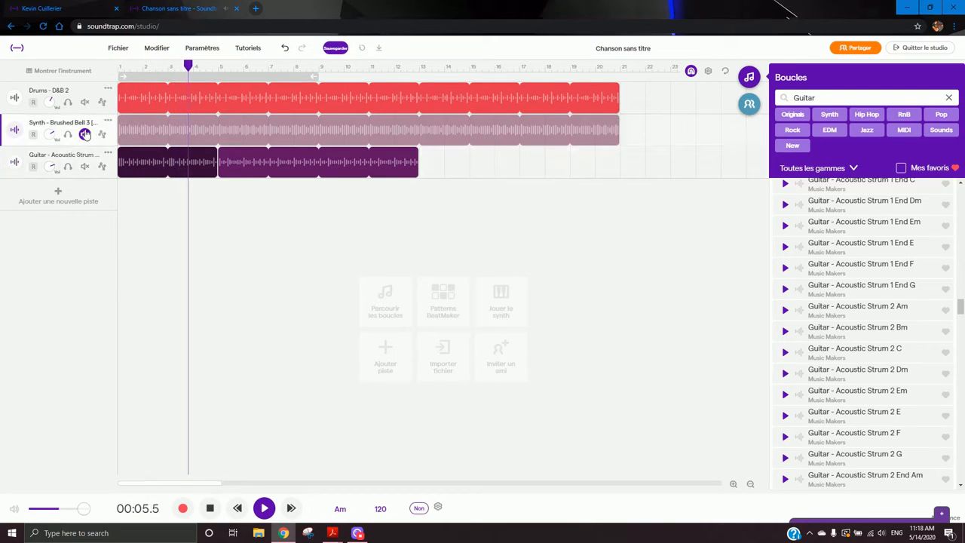
click(85, 134)
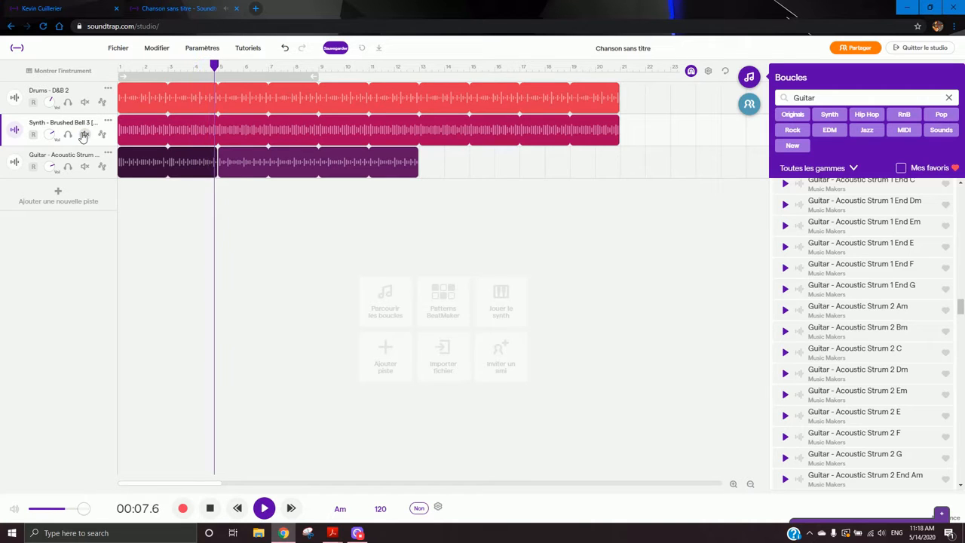
click(85, 134)
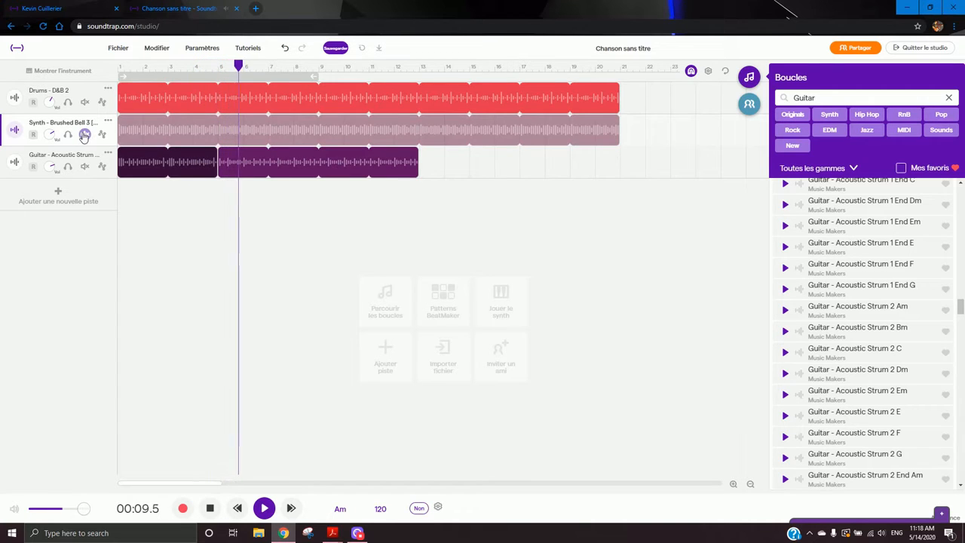
click(85, 134)
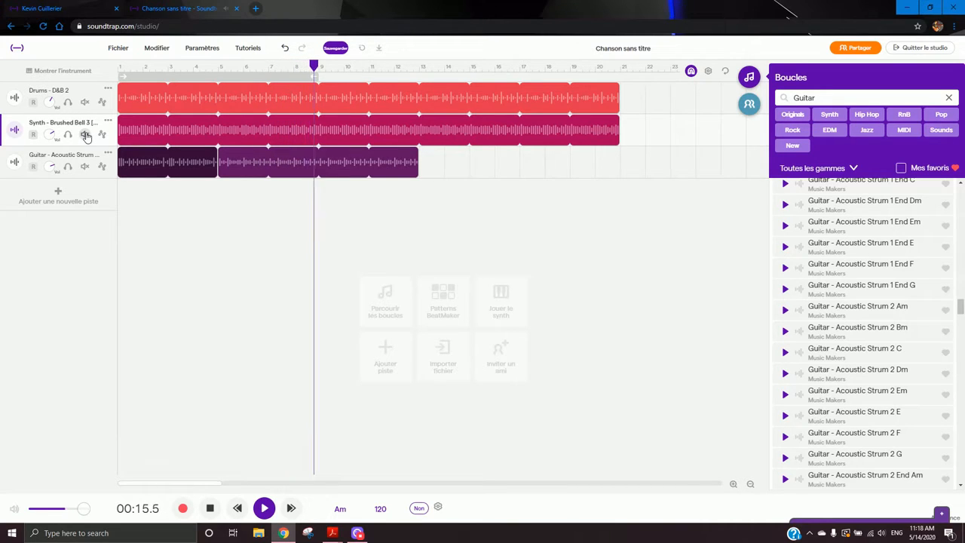
click(85, 134)
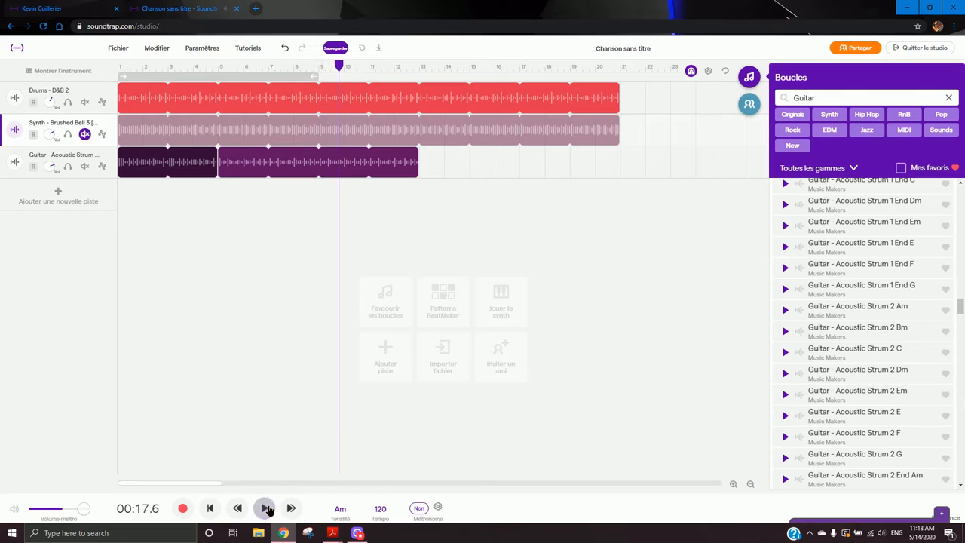
click(268, 510)
- Shorten the C guitar clip's loop so it ends at bar 9
click(312, 194)
click(320, 73)
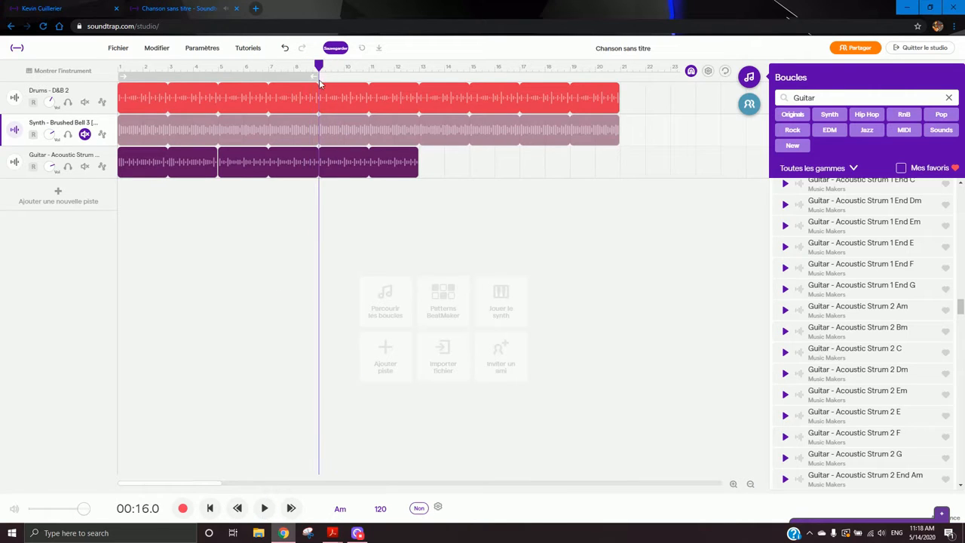
click(336, 169)
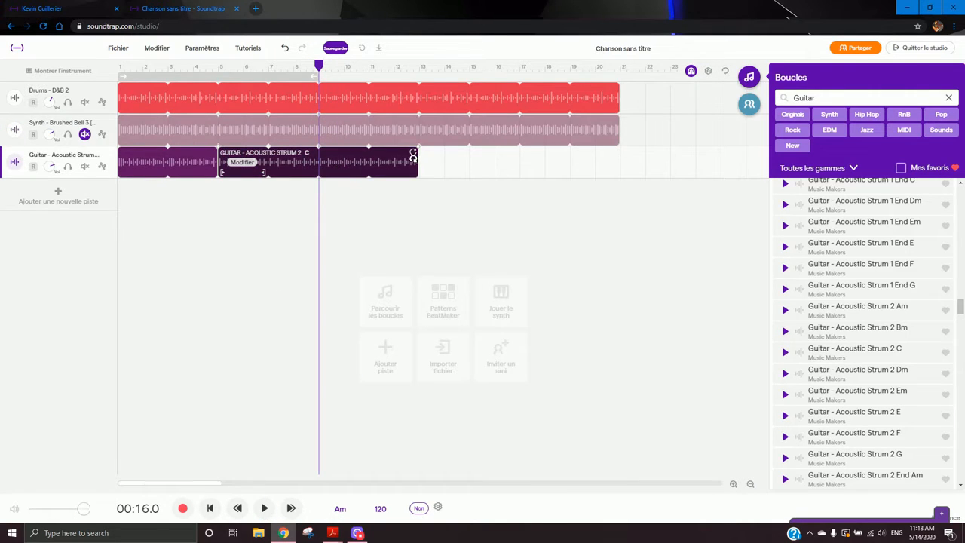
drag(416, 160, 313, 159)
- Add the Guitar - Acoustic Strum 2 G loop to the guitar track at bar 9, ending at bar 13
click(477, 239)
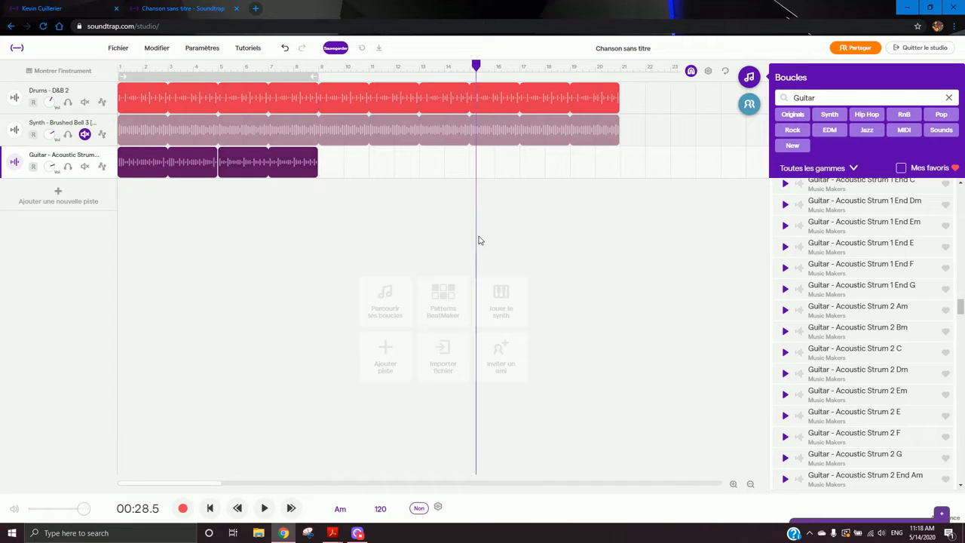
drag(875, 460, 323, 164)
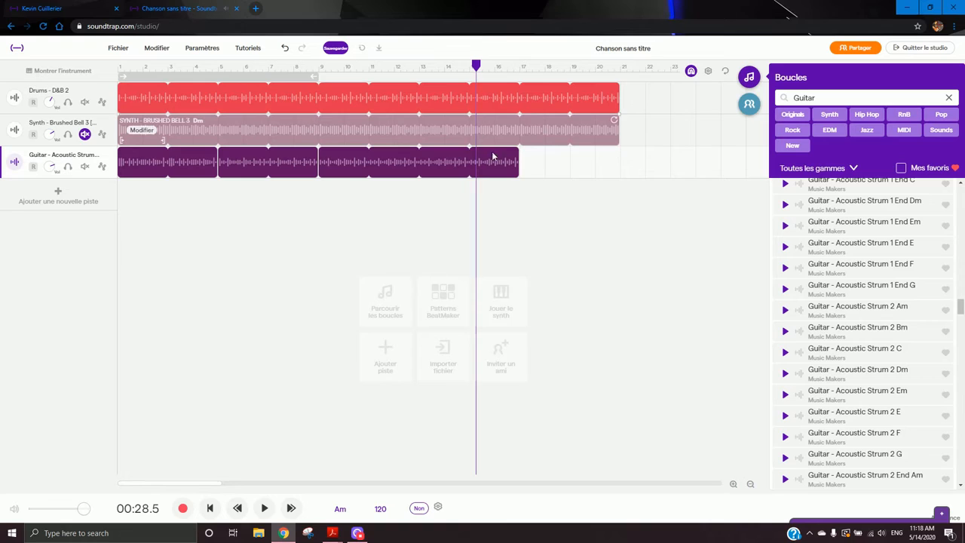
drag(517, 162, 414, 164)
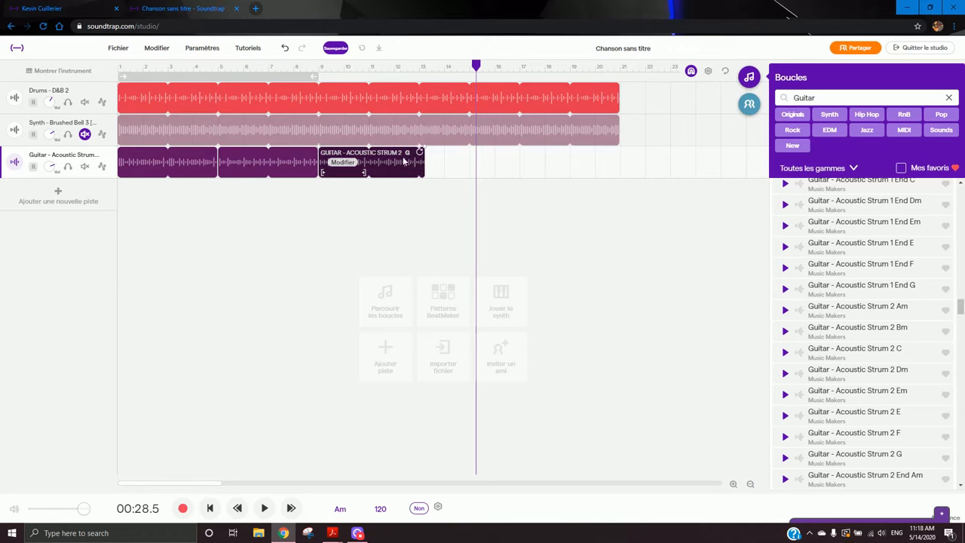
- Play the song from the start and stop it
click(119, 68)
key(space)
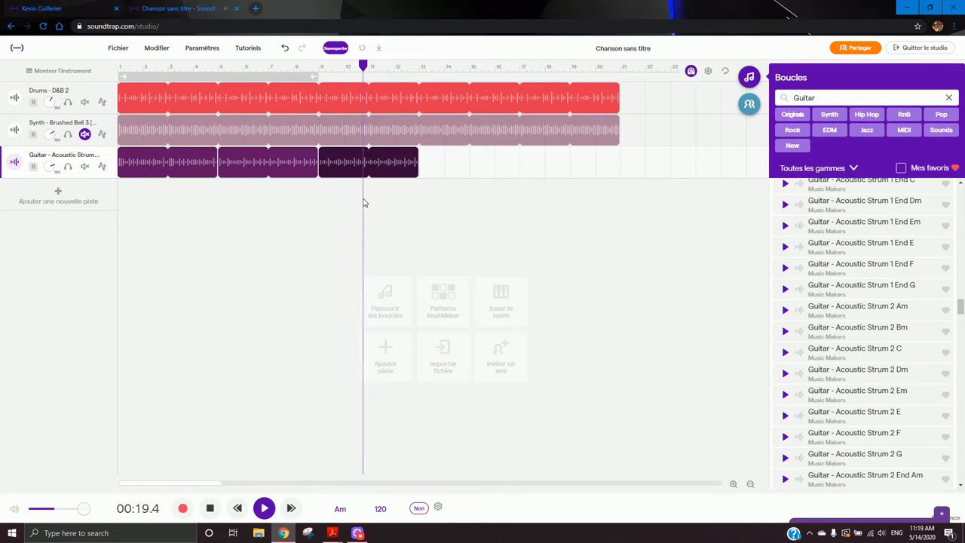
key(space)
- Shorten the G clip to end at bar 11 and add the Acoustic Strum 2 Am loop from bar 11 to bar 13
drag(415, 160, 362, 162)
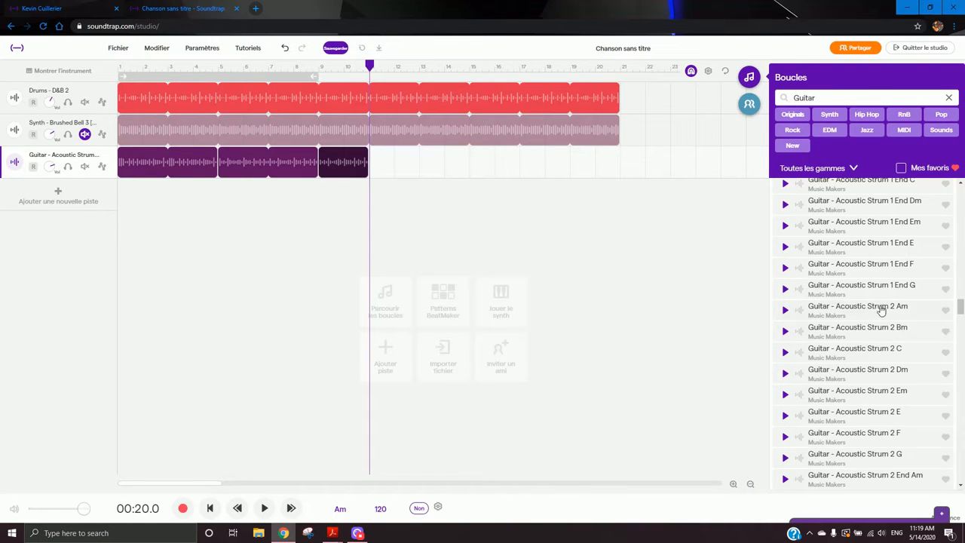
drag(912, 312, 373, 159)
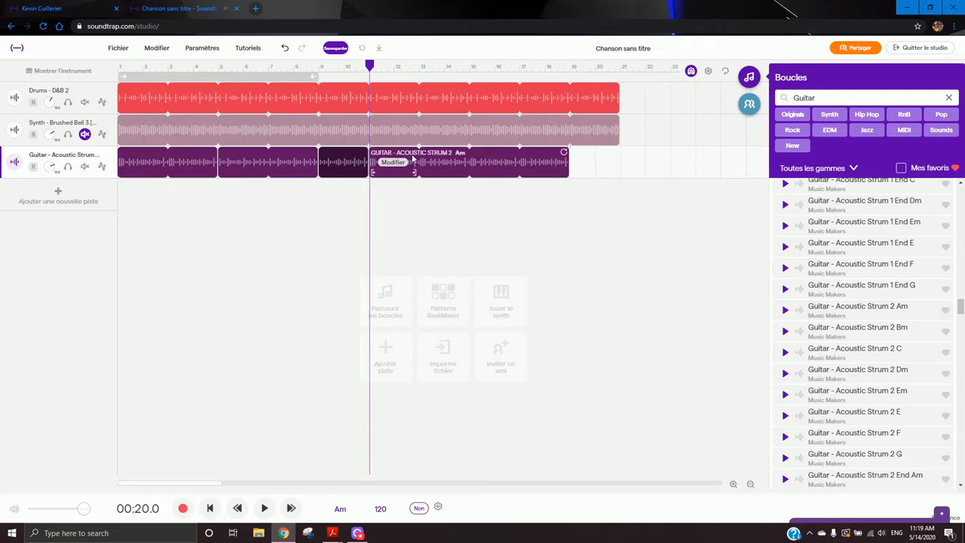
drag(568, 155, 404, 154)
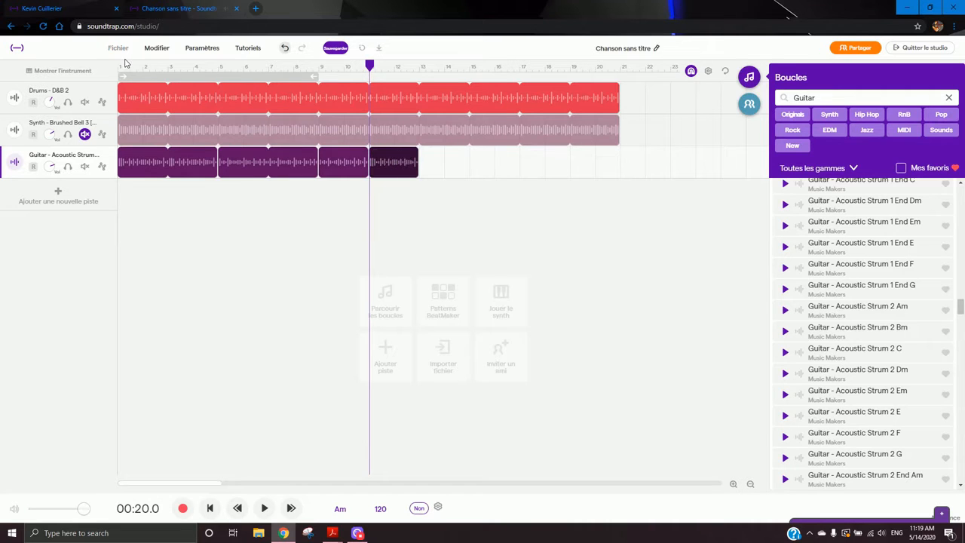
- Play the song from the start, toggle the synth track's mute, and stop playback
key(Return)
key(space)
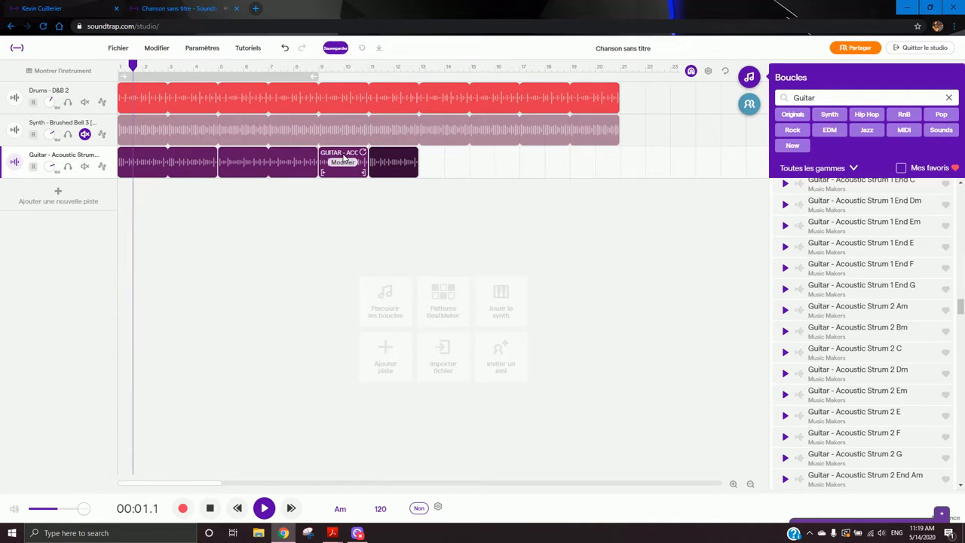
click(85, 135)
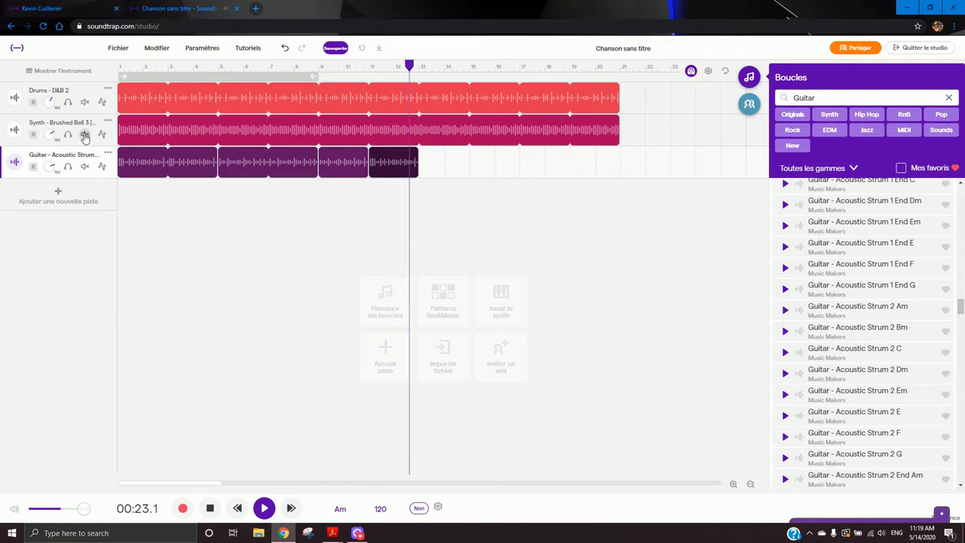
click(84, 135)
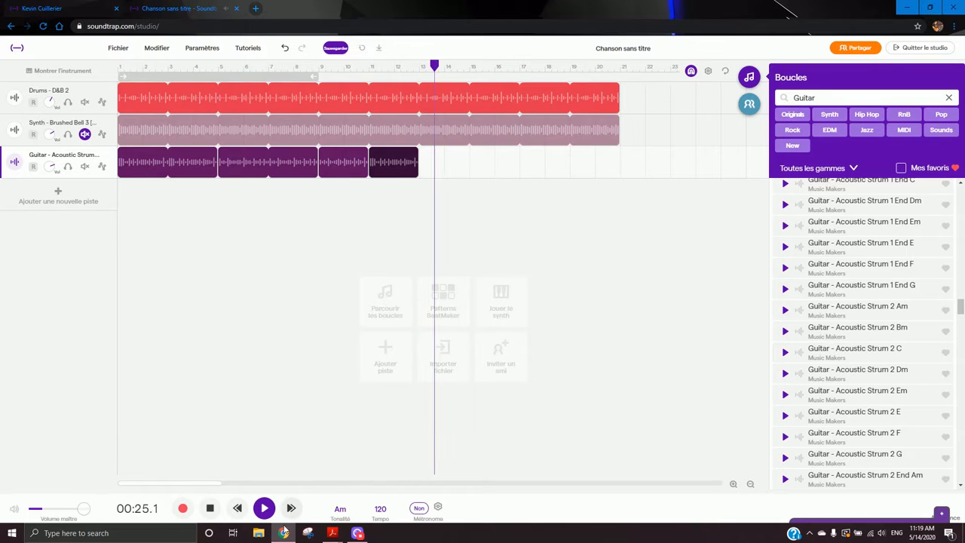
key(space)
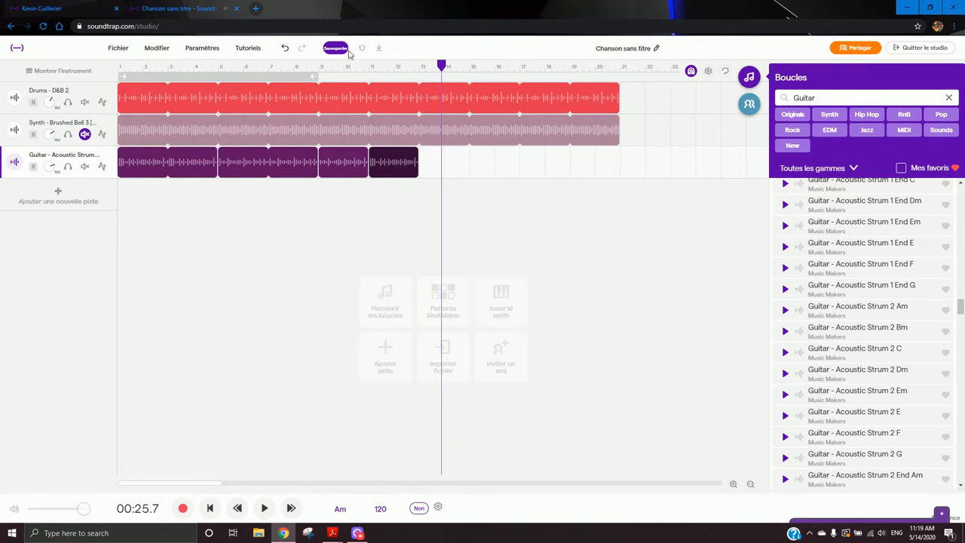
- Return to the start, mute the synth and drum tracks, and play the guitar track alone
click(188, 68)
drag(124, 67, 118, 66)
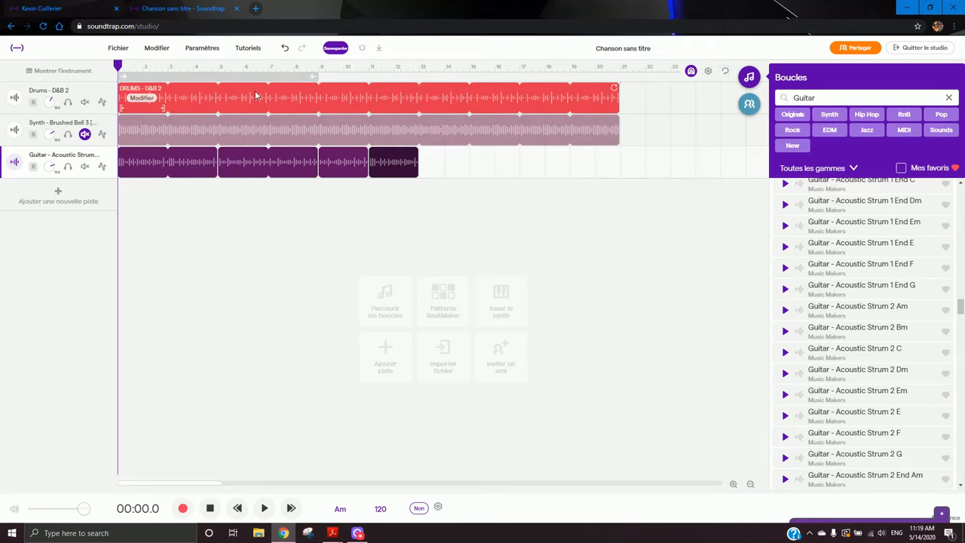
click(85, 134)
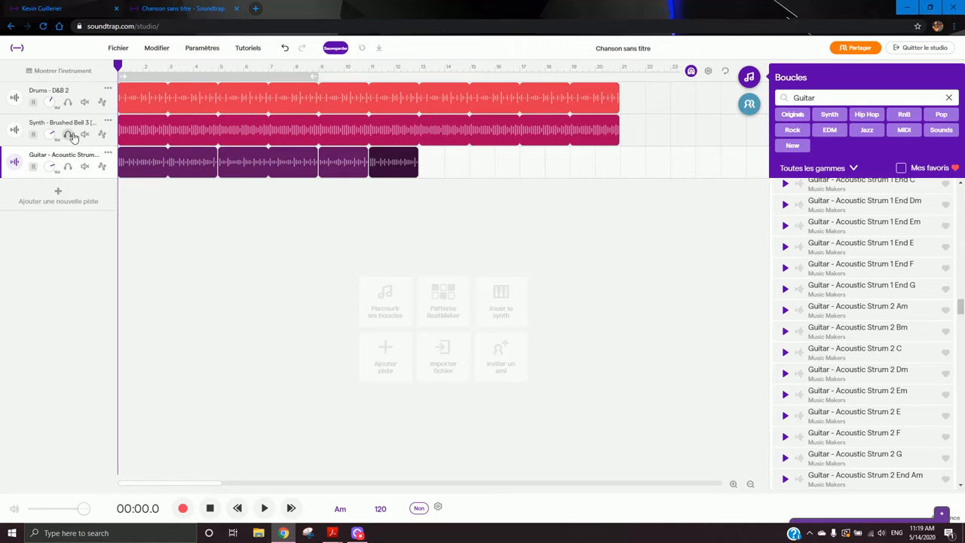
click(84, 136)
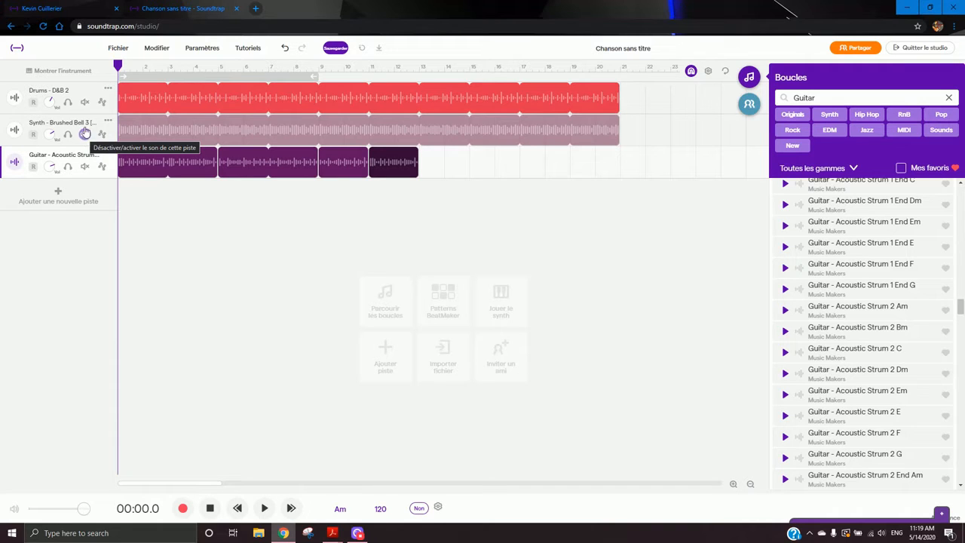
click(84, 102)
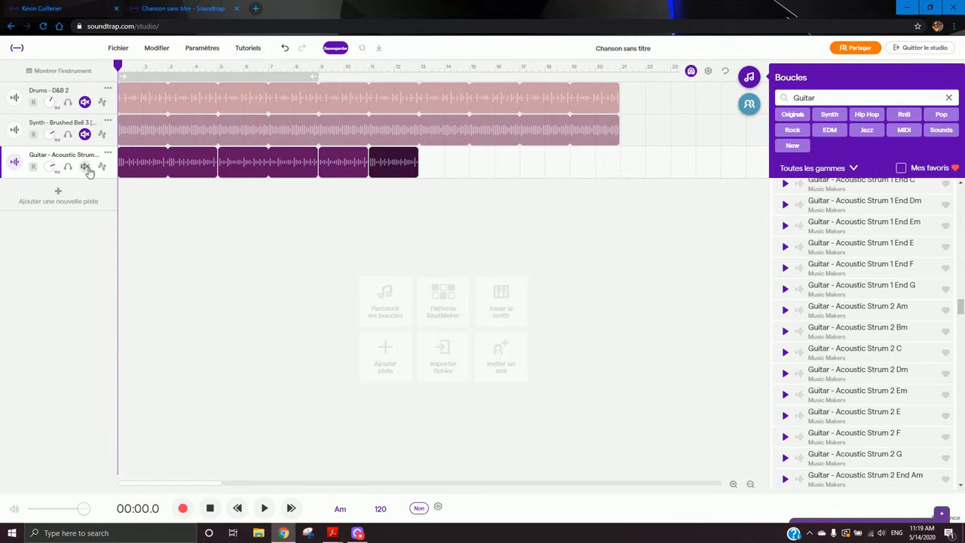
click(264, 508)
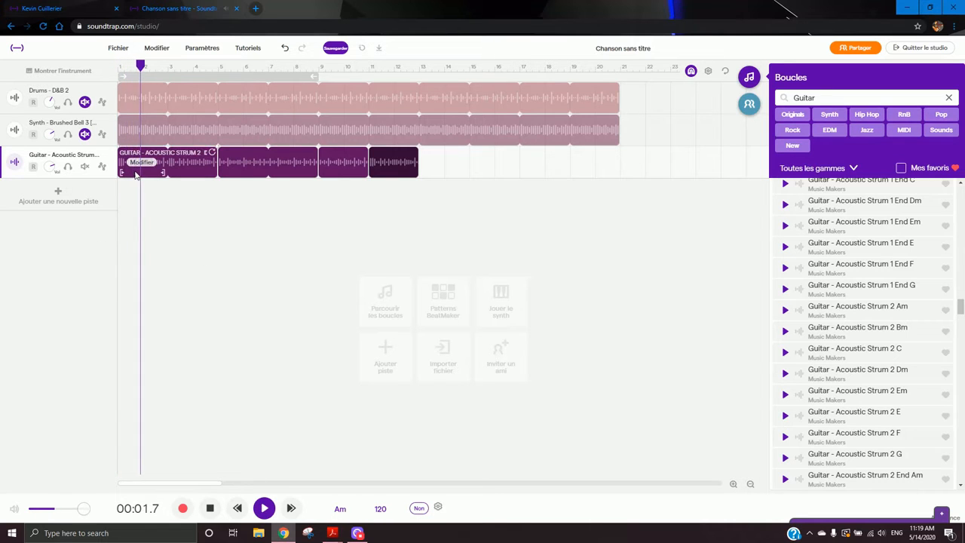
- During playback, toggle the mute on the guitar, synth and drum tracks to compare combinations, ending with all tracks unmuted
click(84, 166)
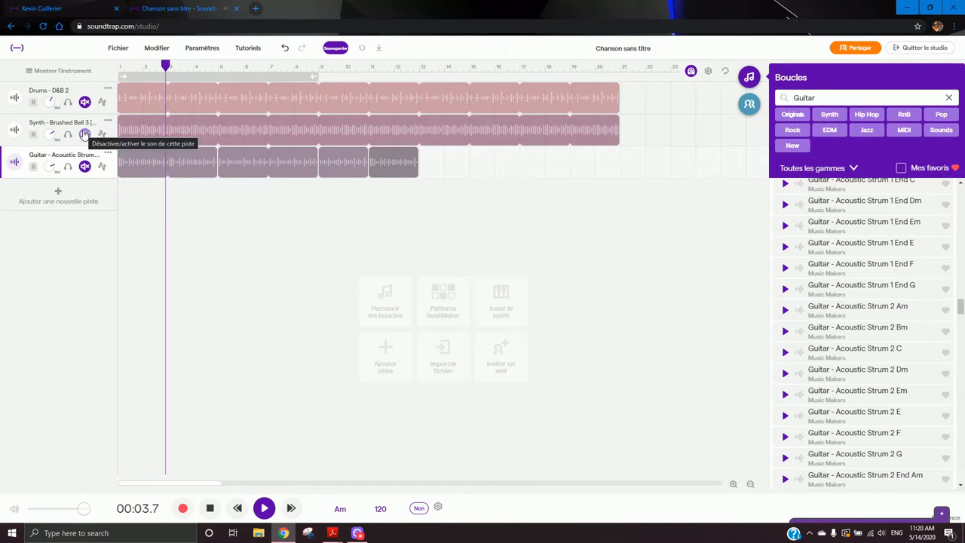
click(84, 134)
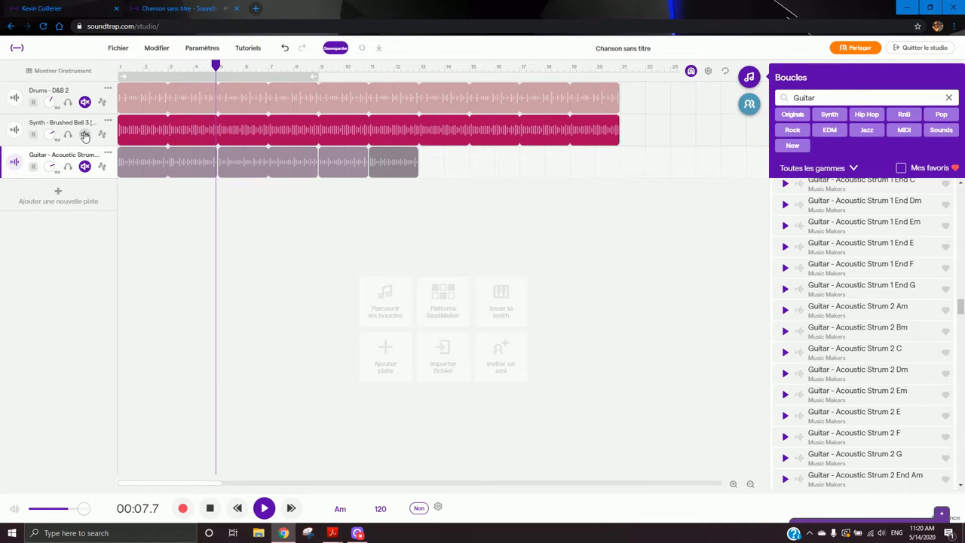
click(86, 103)
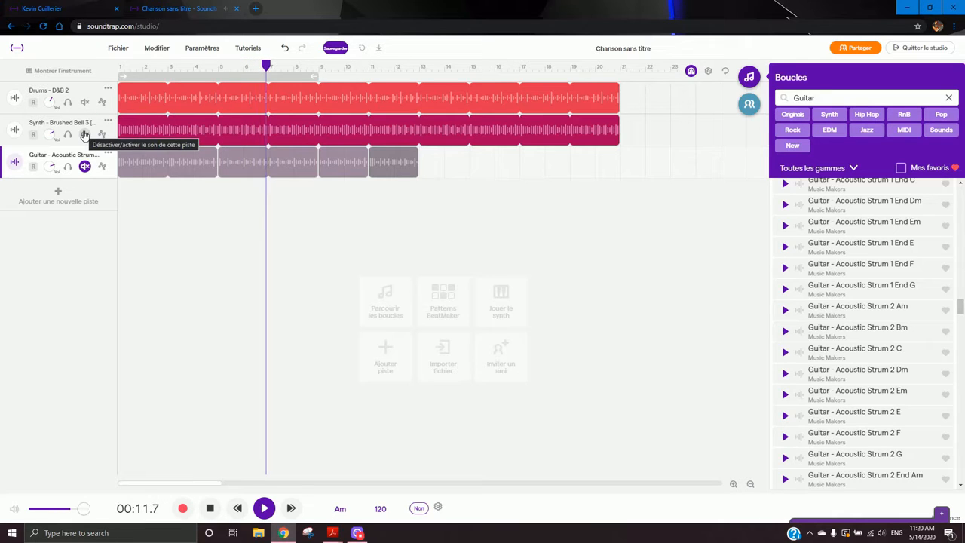
click(84, 134)
click(84, 167)
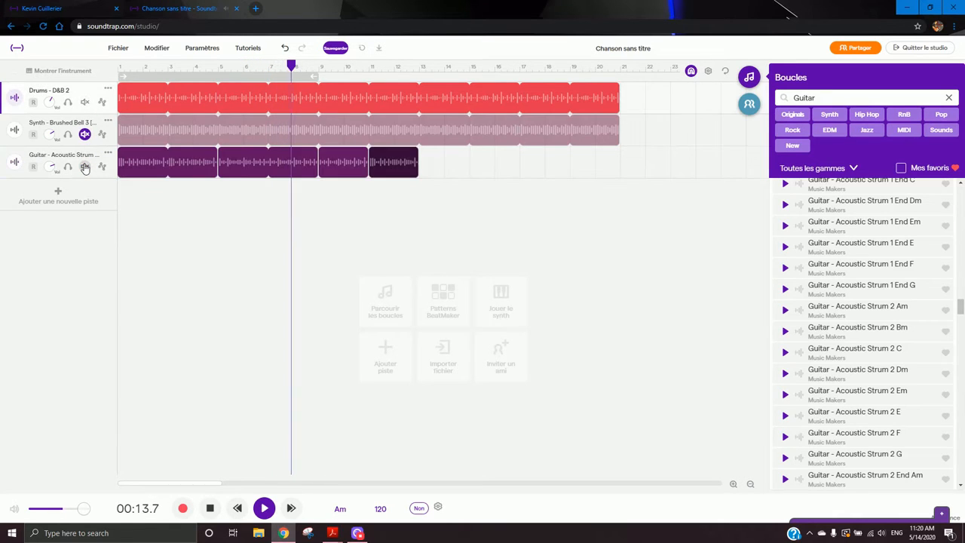
click(84, 166)
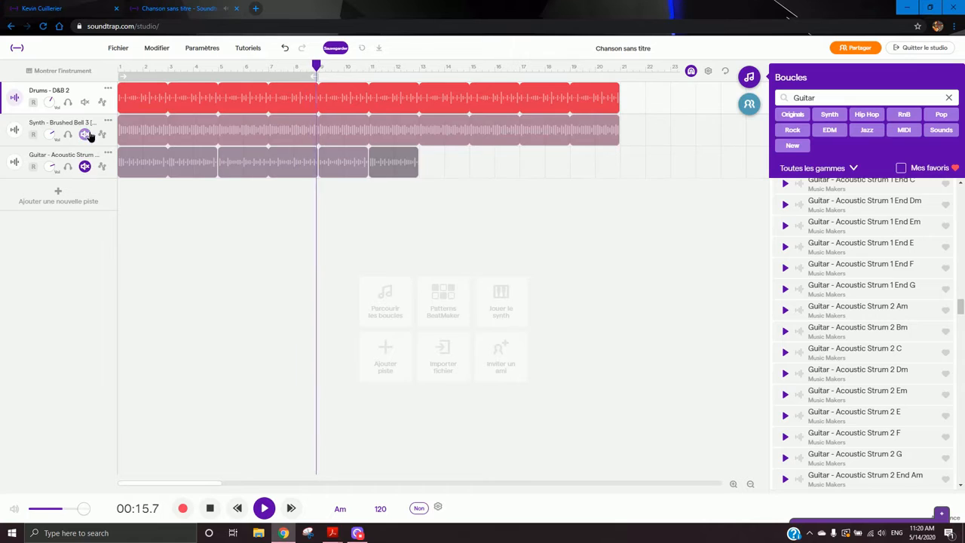
click(84, 134)
click(84, 167)
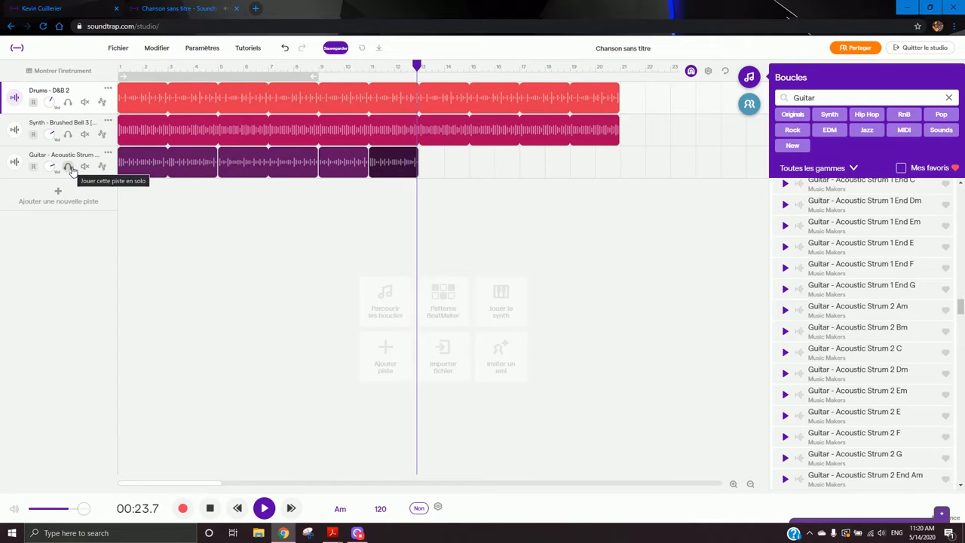
- Solo the synth track, remove the solo, stop playback and return to the start of the song
click(67, 135)
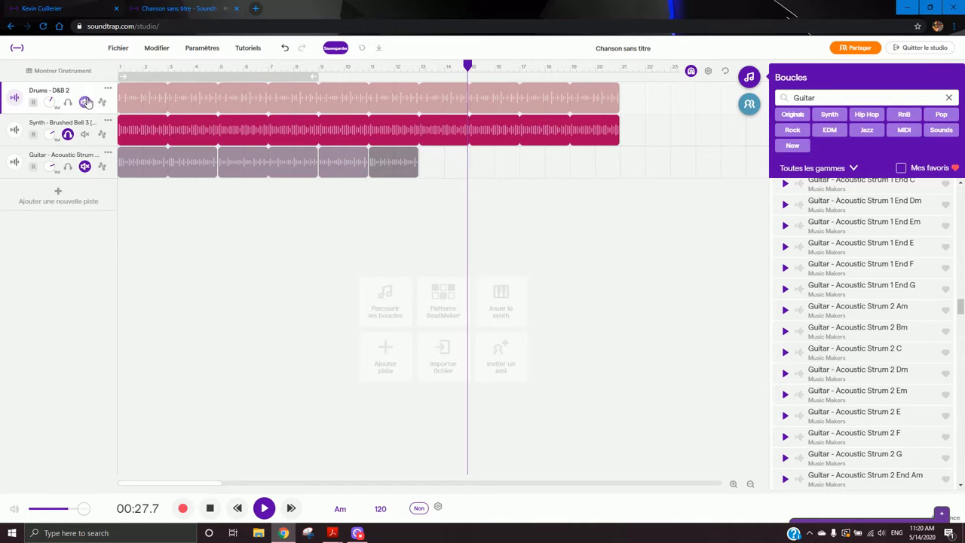
click(67, 134)
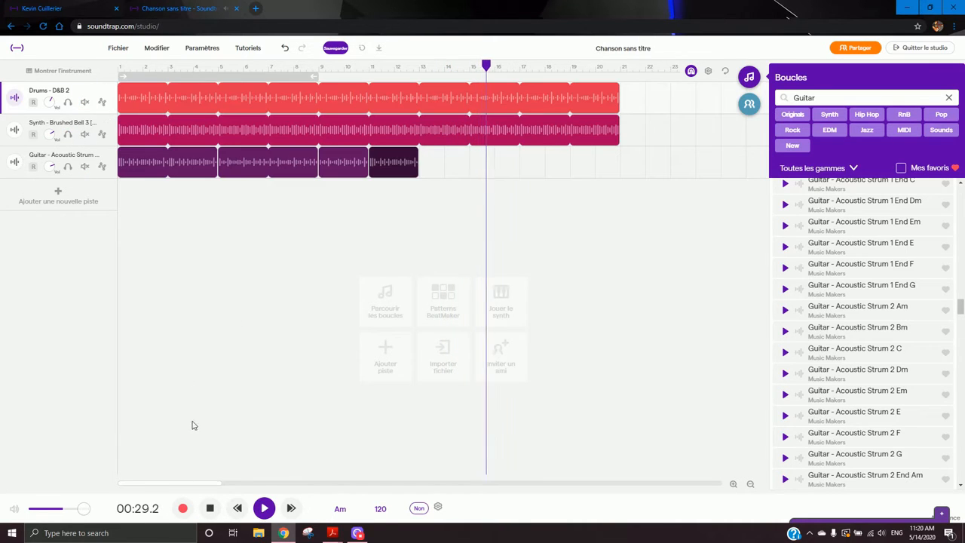
click(264, 510)
click(128, 67)
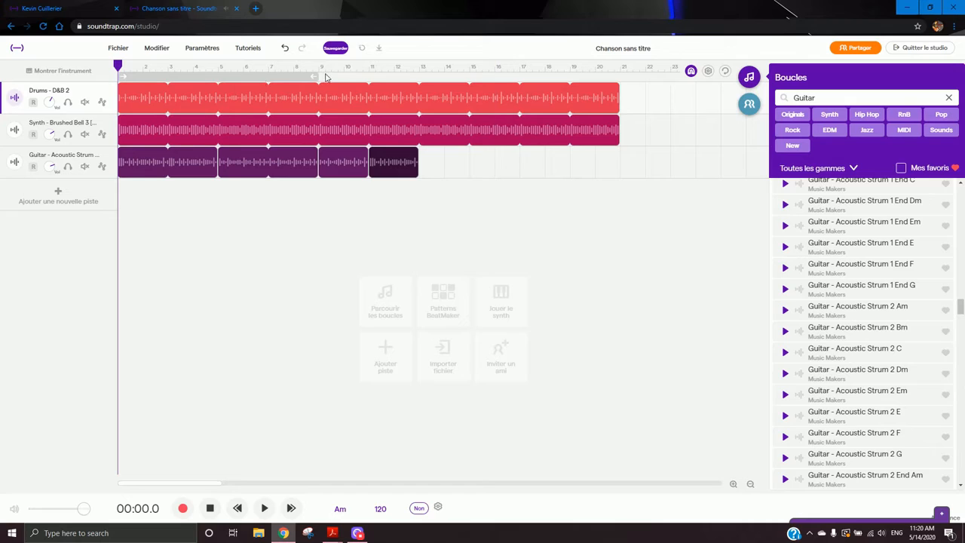
- Extend the loop region to end at bar 13 and turn on looping
drag(318, 75, 421, 83)
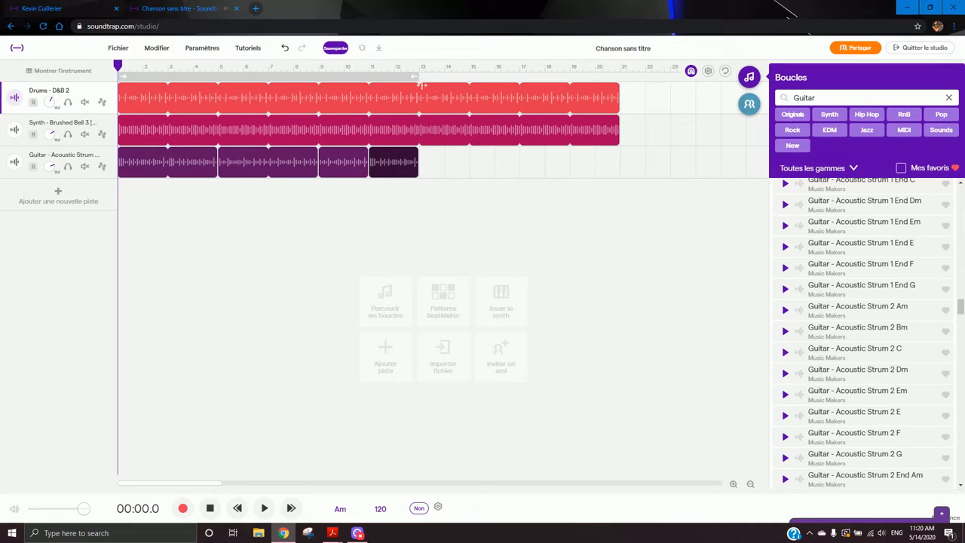
click(353, 79)
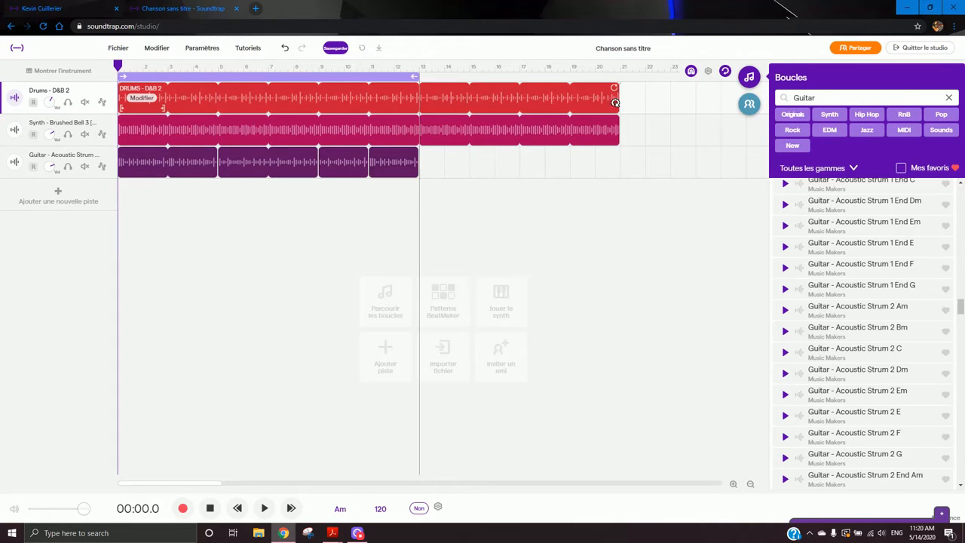
- Shorten the drum and synth clips so both end at bar 13
drag(618, 101, 424, 107)
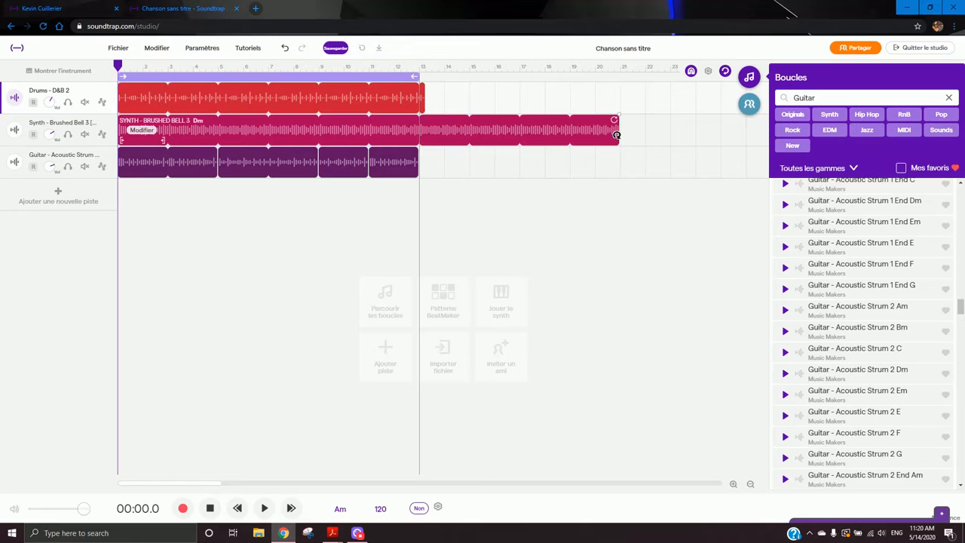
drag(618, 129, 419, 100)
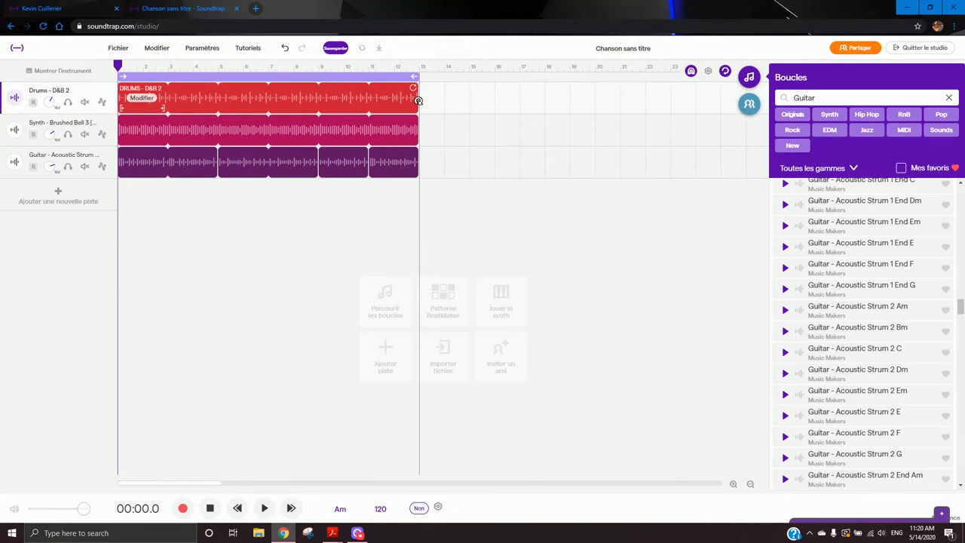
- Return to the start, select the synth track, and search the loop library for brushed bell
click(192, 265)
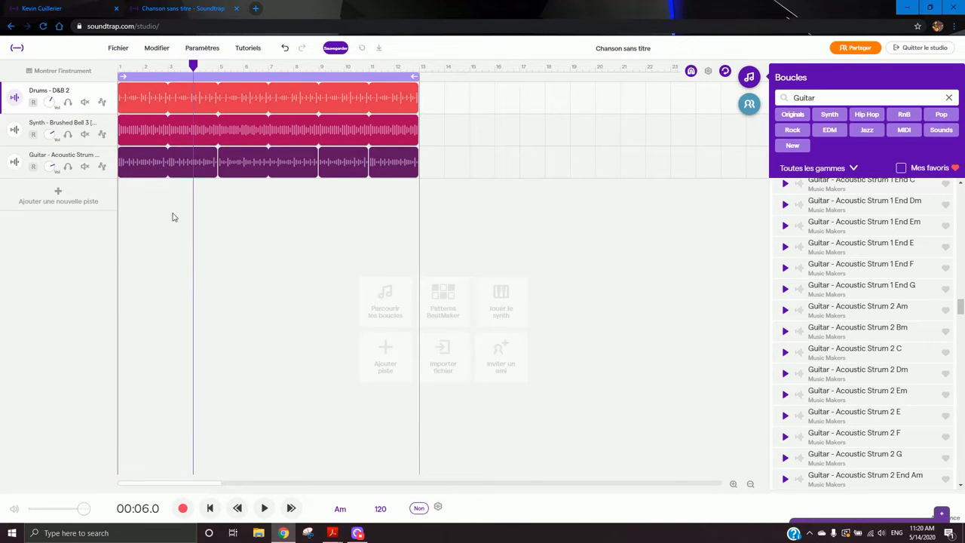
click(119, 68)
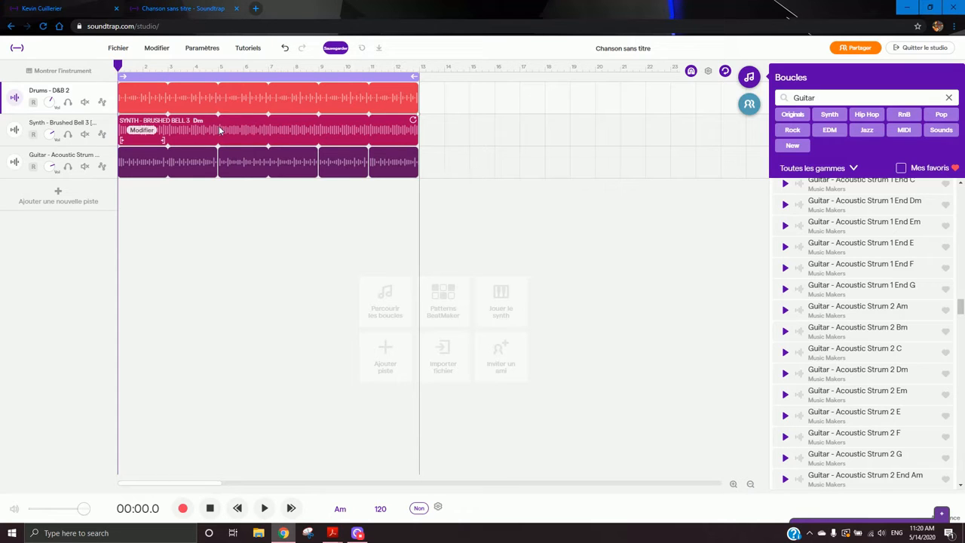
click(245, 137)
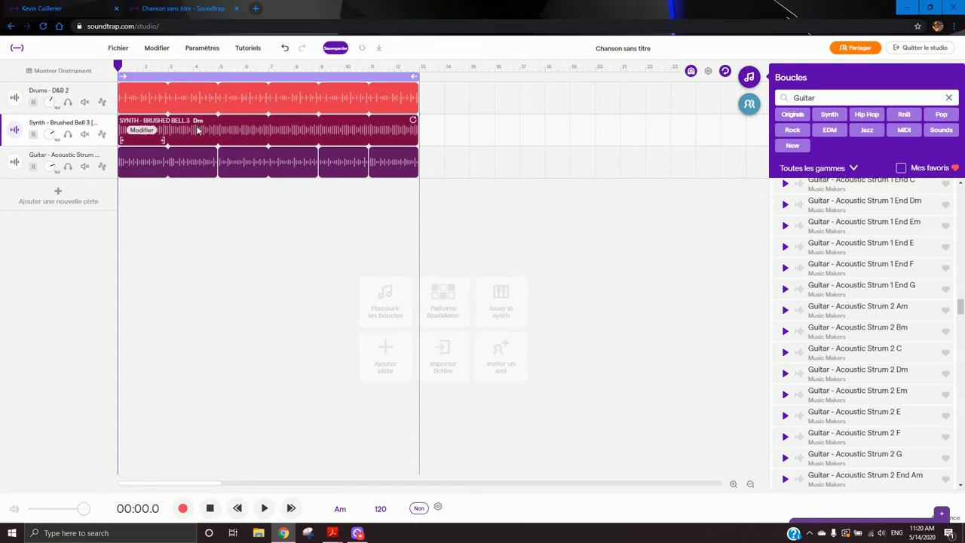
click(947, 99)
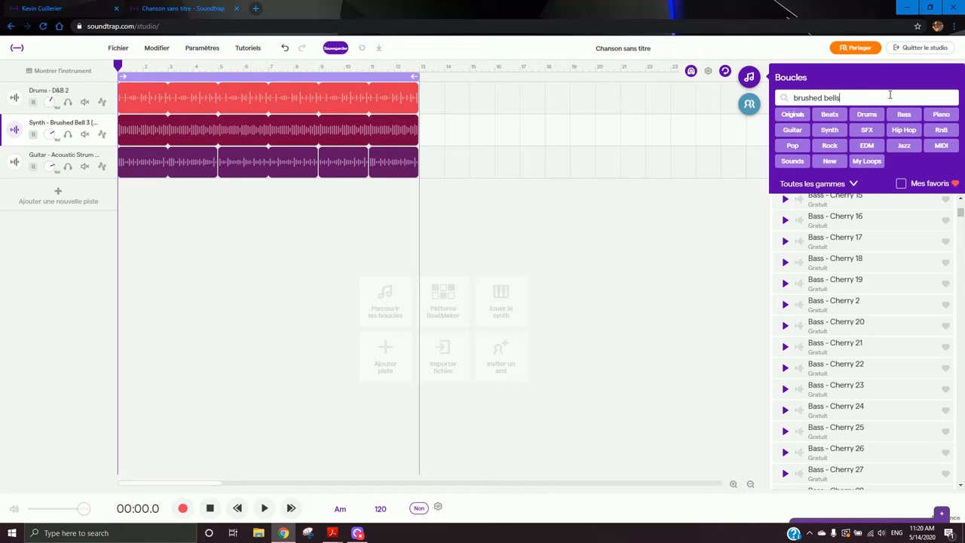
key(Return)
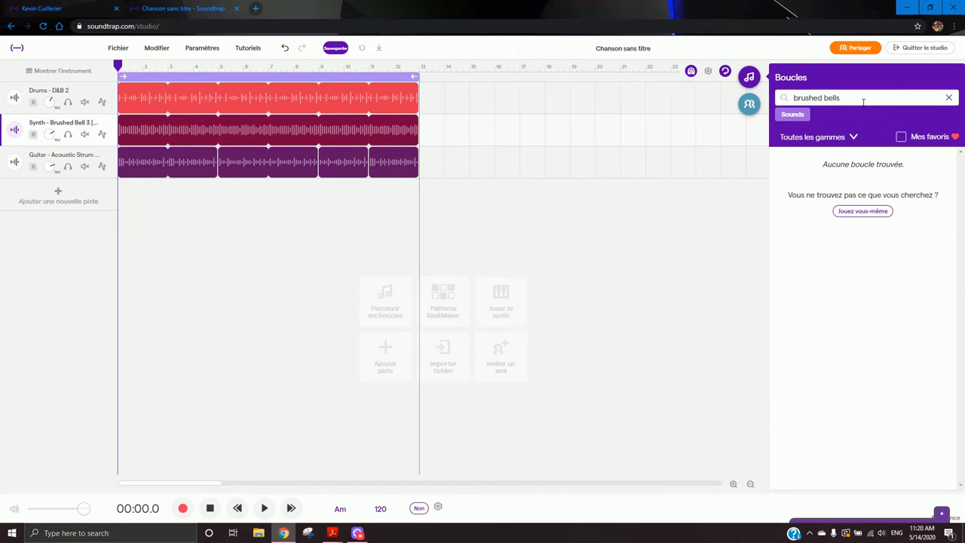
key(Return)
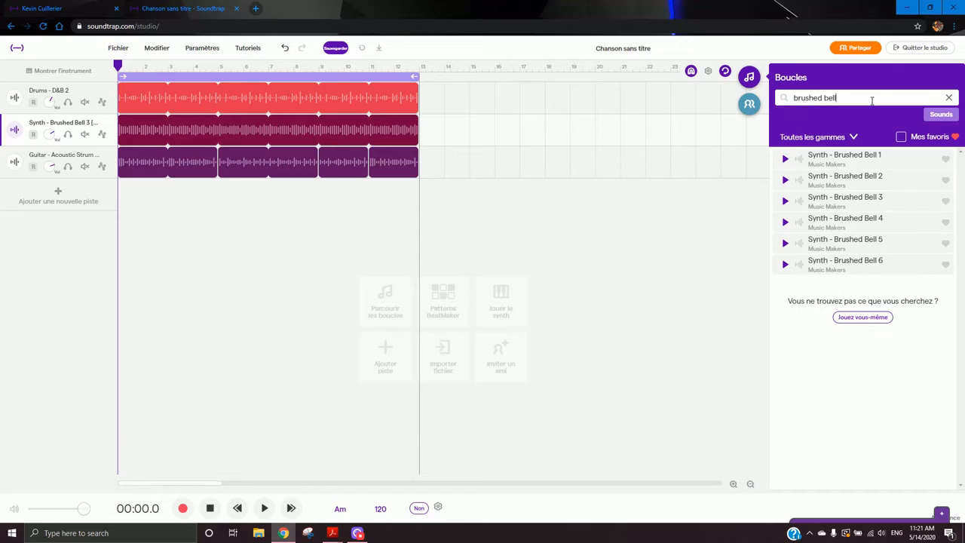
- Preview the Synth - Brushed Bell 1, 2, 3 and 5 loops
click(914, 166)
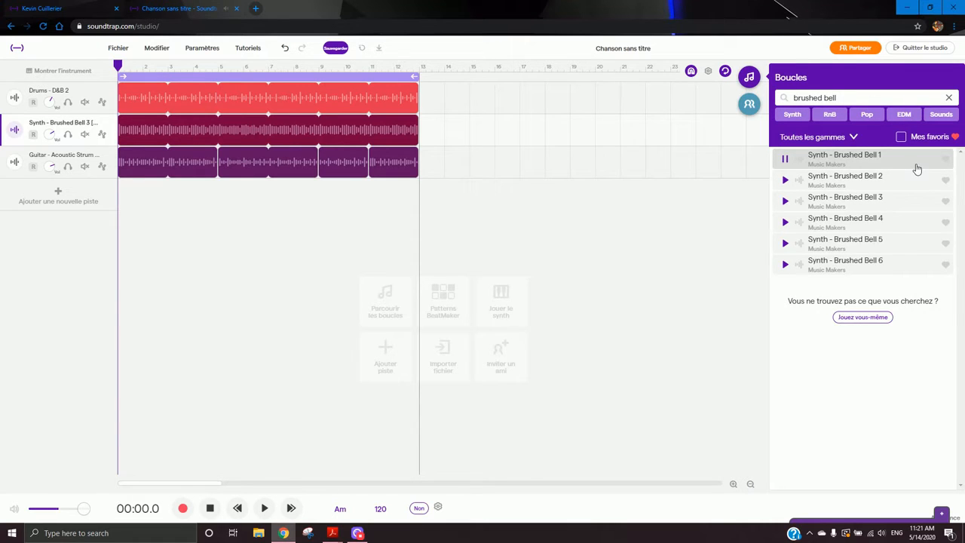
click(907, 181)
click(892, 204)
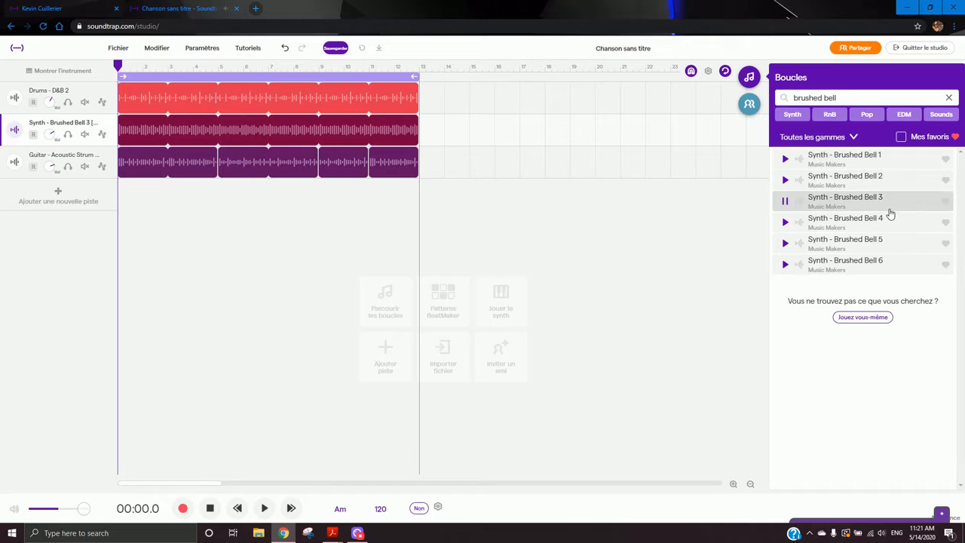
click(894, 243)
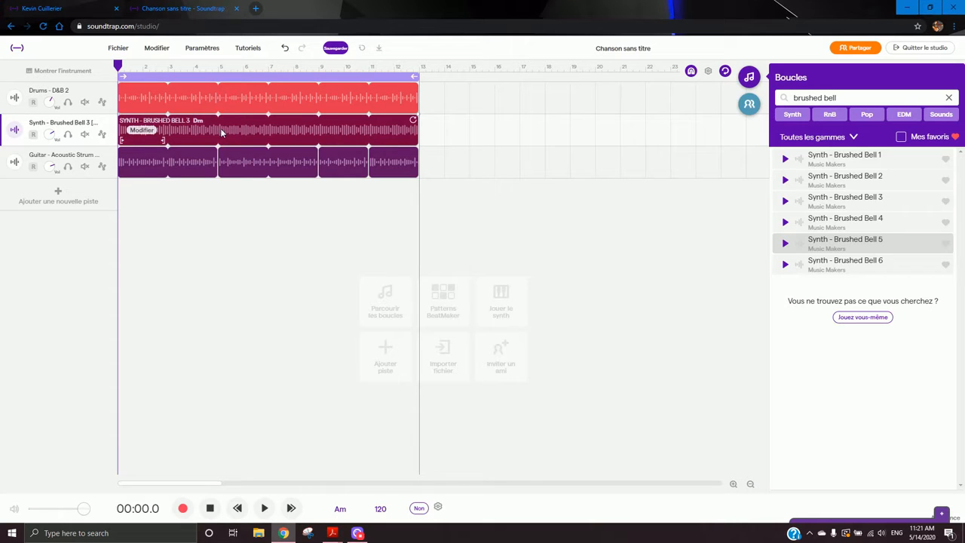
- Split the synth clip at bar 5
click(220, 68)
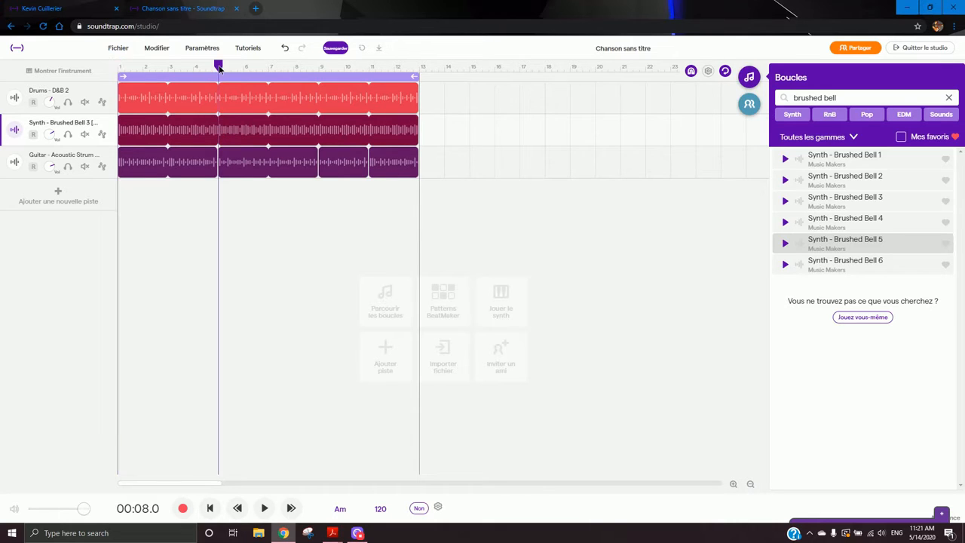
mouse_move(220, 67)
mouse_down()
mouse_move(119, 67)
mouse_move(219, 73)
mouse_up()
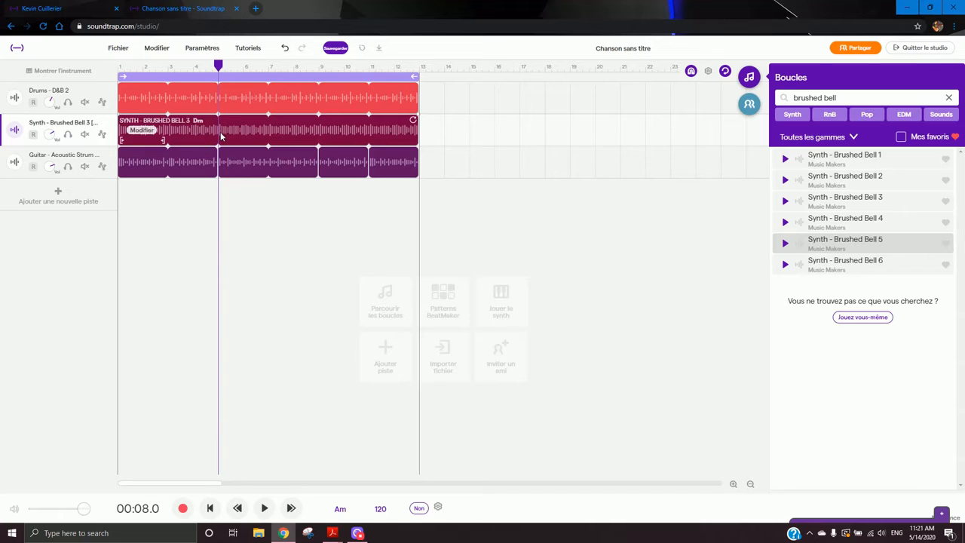
right_click(219, 131)
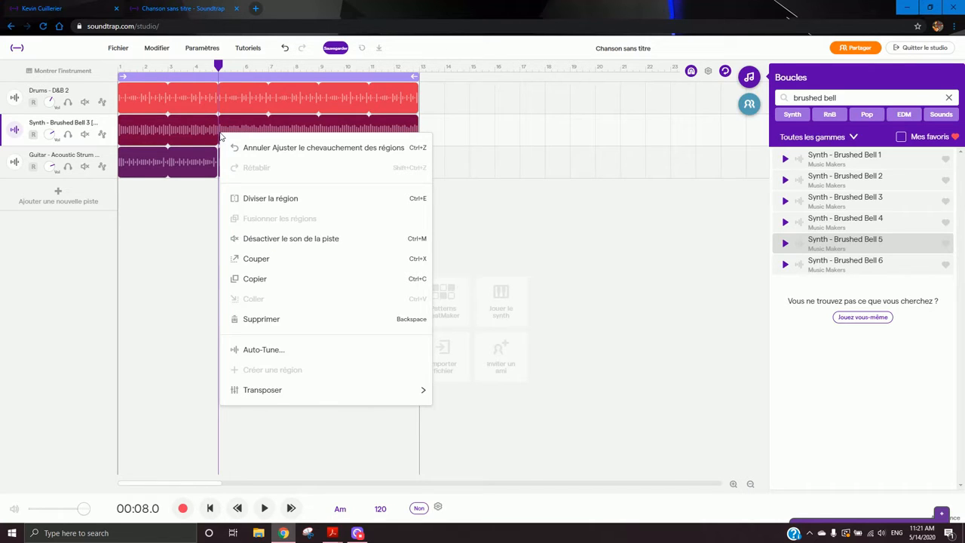
click(268, 200)
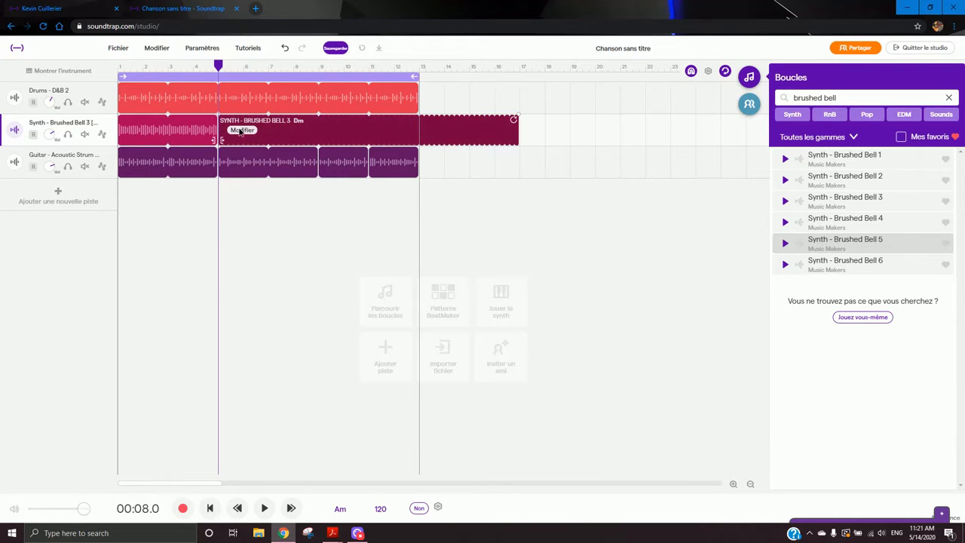
- Transpose the second part of the split synth clip to the key of Cm
click(241, 130)
mouse_move(278, 270)
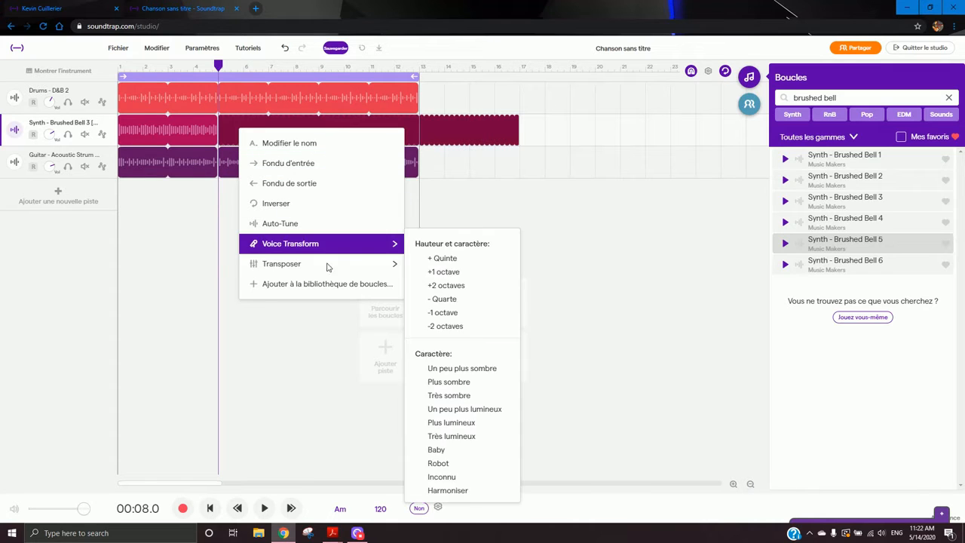
mouse_move(382, 269)
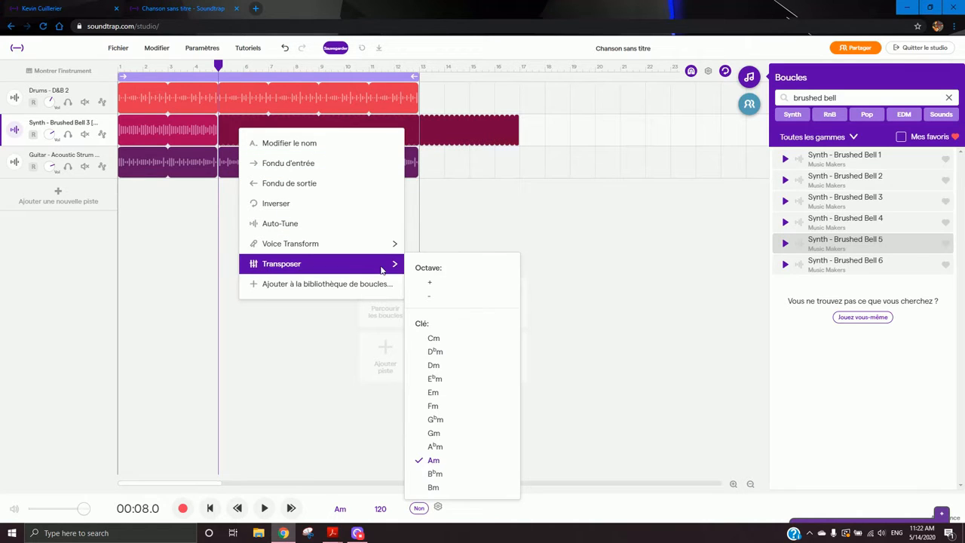
click(443, 337)
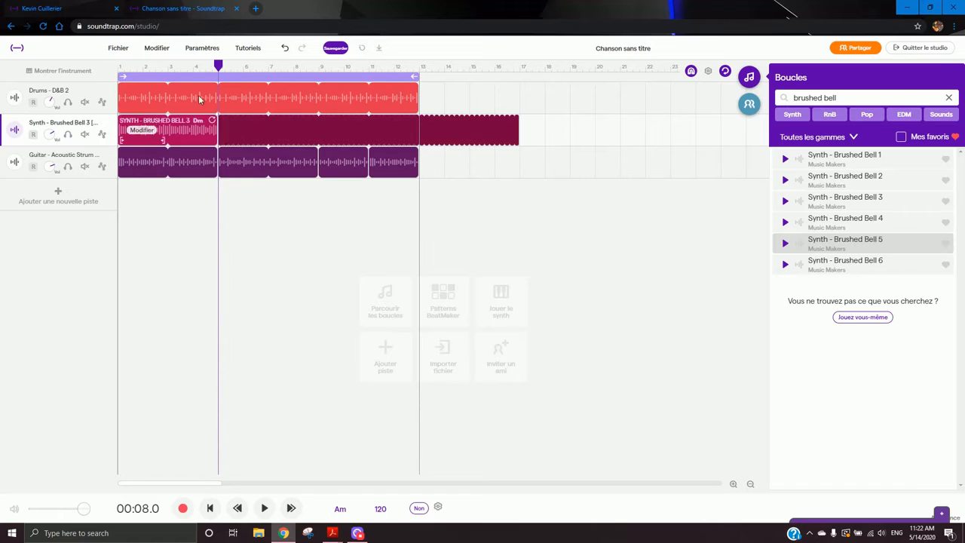
- Play the song from bar 2 and toggle the synth track's solo on and off
click(150, 66)
key(space)
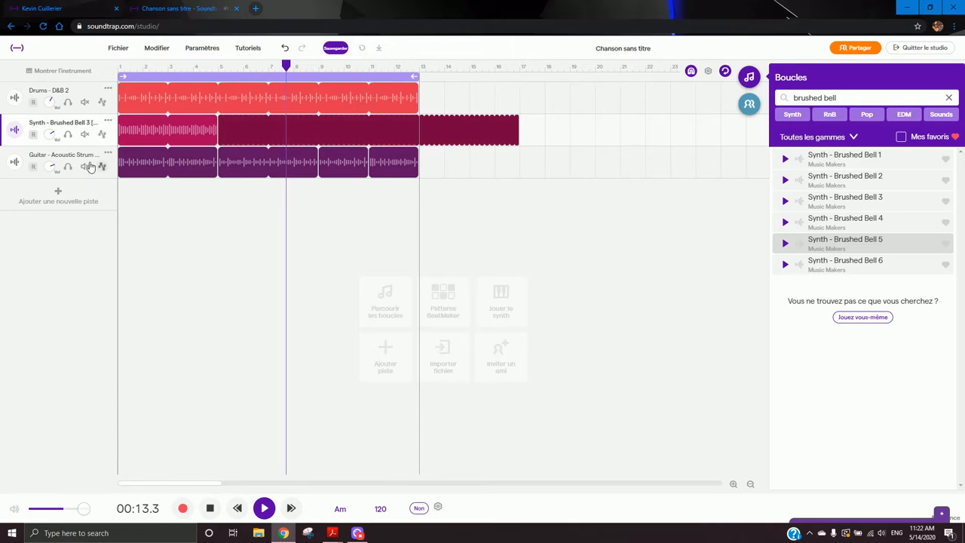
click(68, 134)
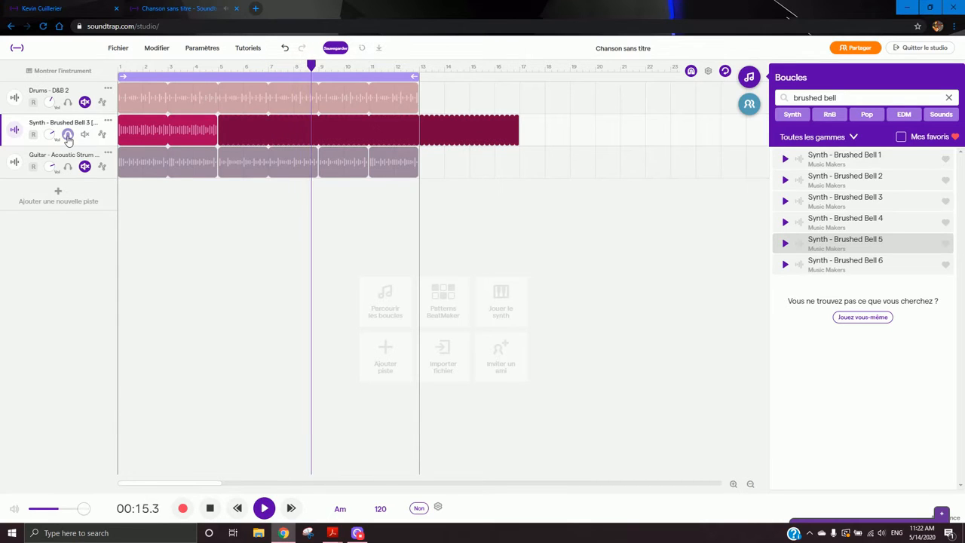
click(67, 134)
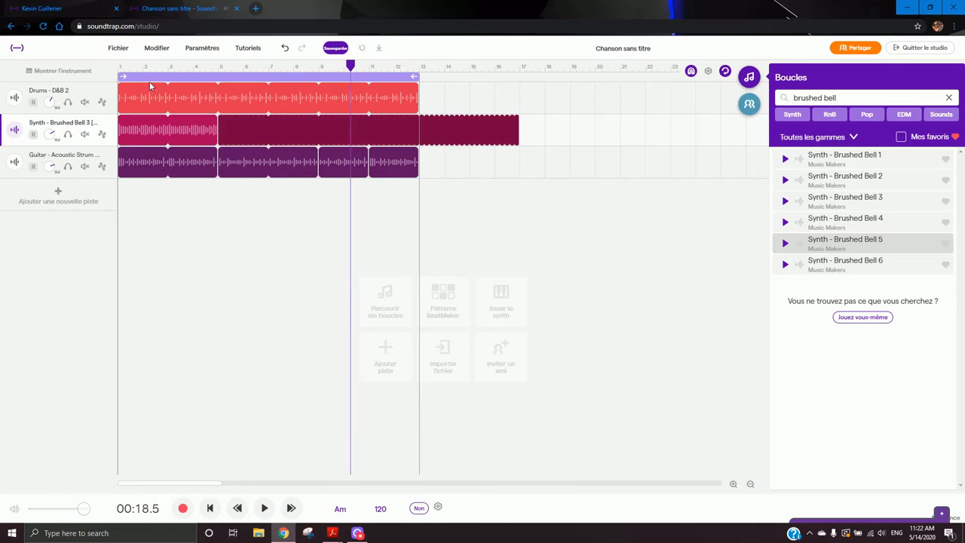
- Restart playback from bar 3 and solo the synth and guitar tracks
click(171, 79)
key(space)
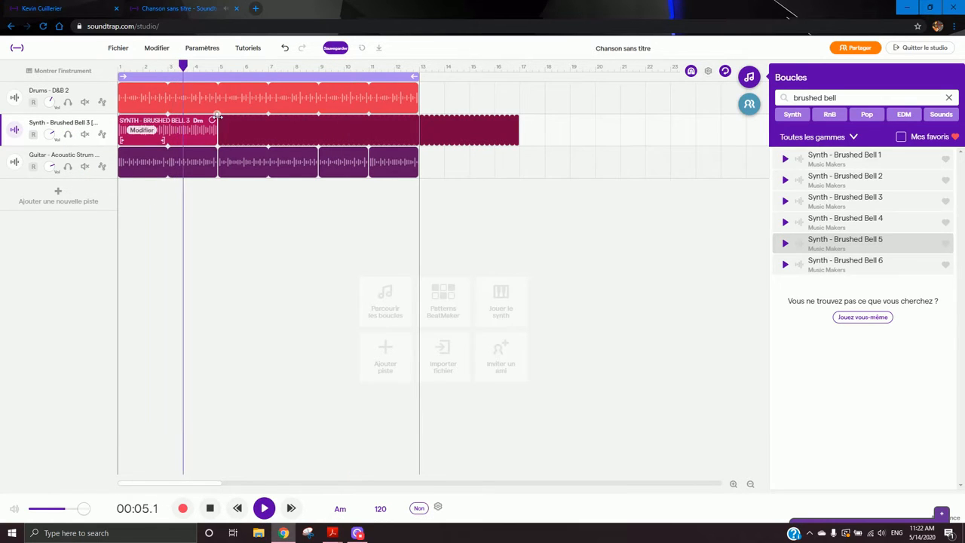
click(68, 134)
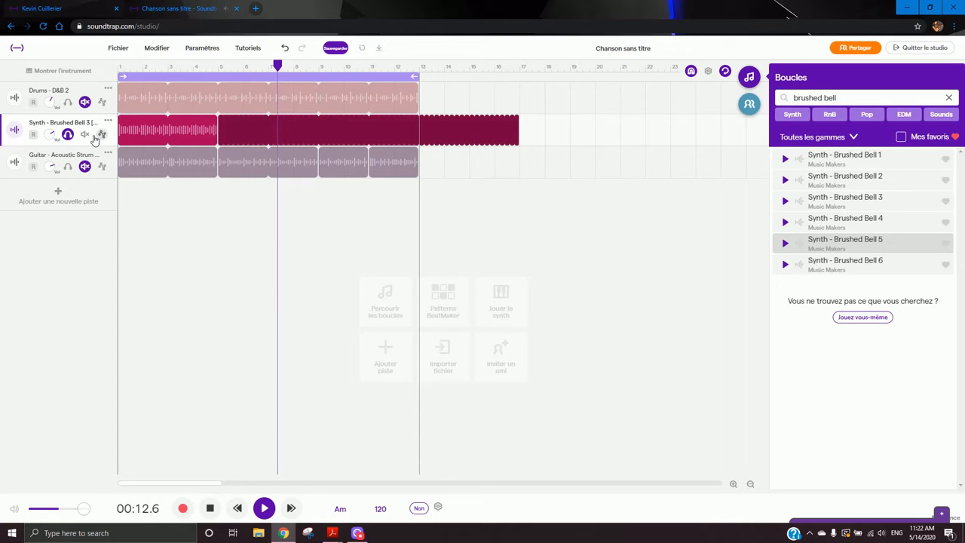
click(68, 167)
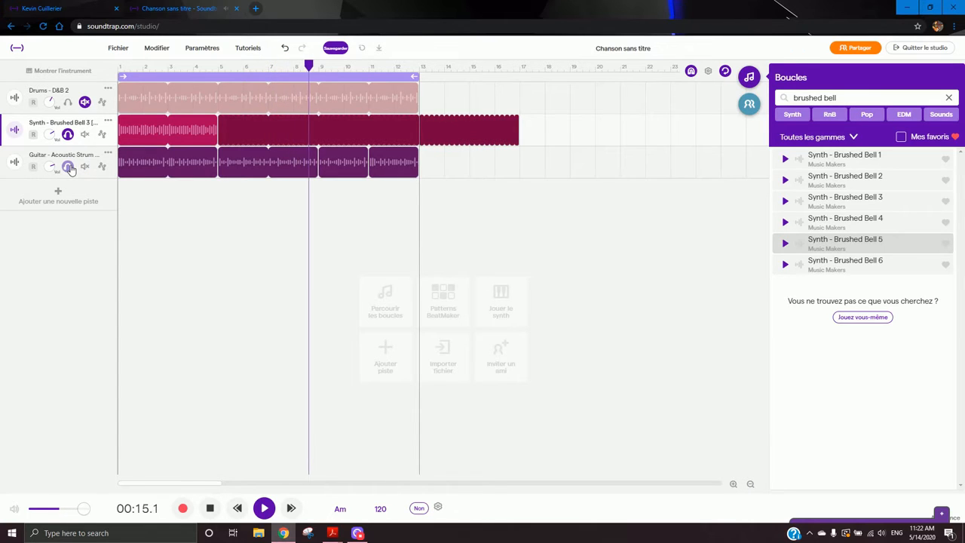
- Turn off the solo on the guitar and synth tracks
click(67, 166)
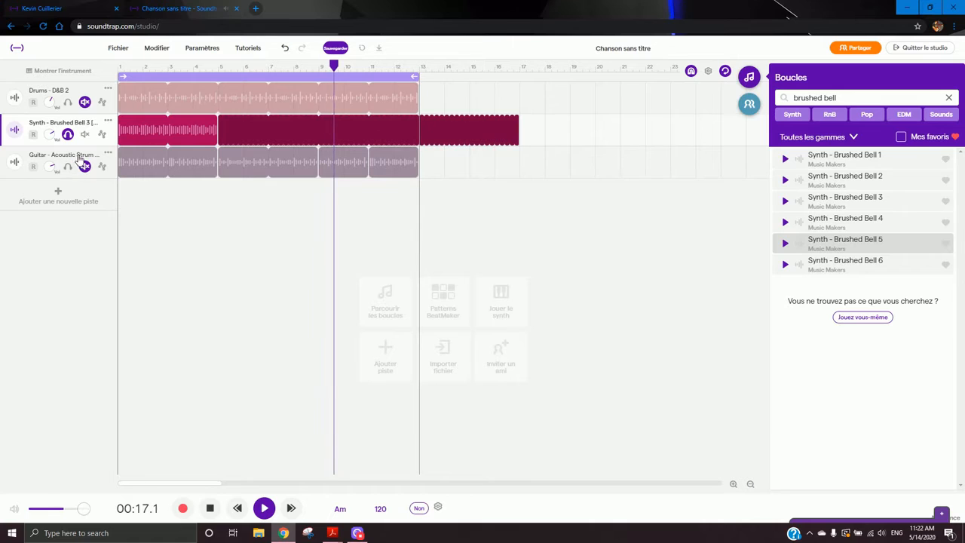
click(68, 135)
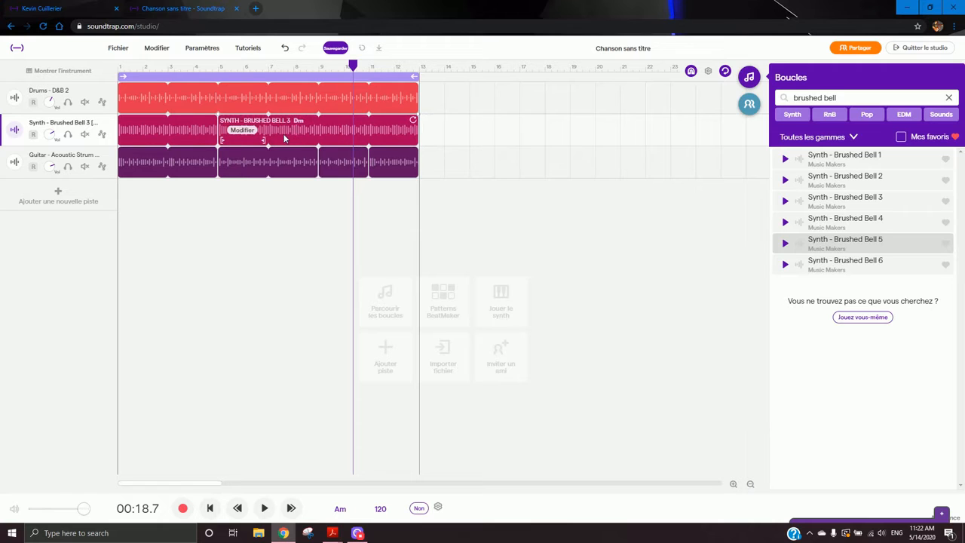
- Transpose the second part of the synth clip to the key of D♭m
click(196, 136)
click(261, 134)
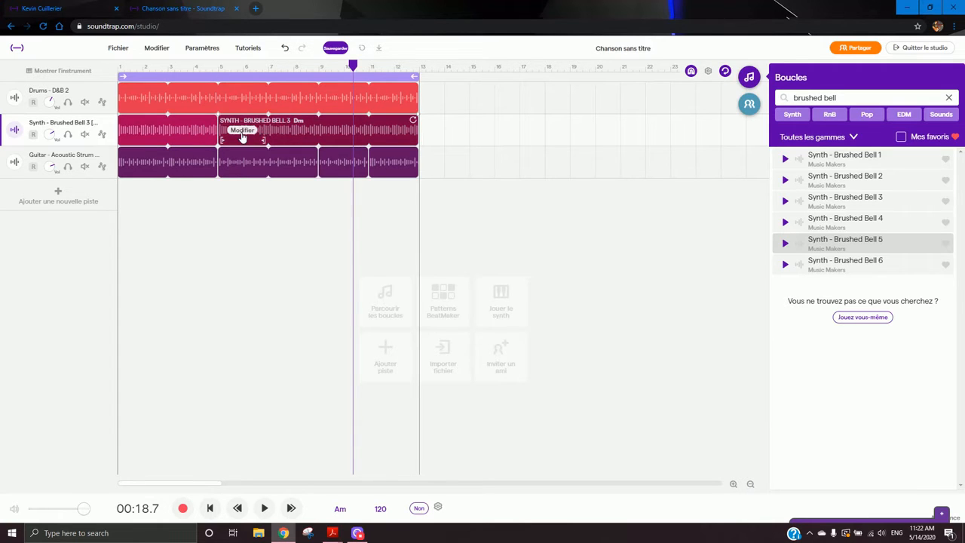
click(242, 137)
mouse_move(339, 268)
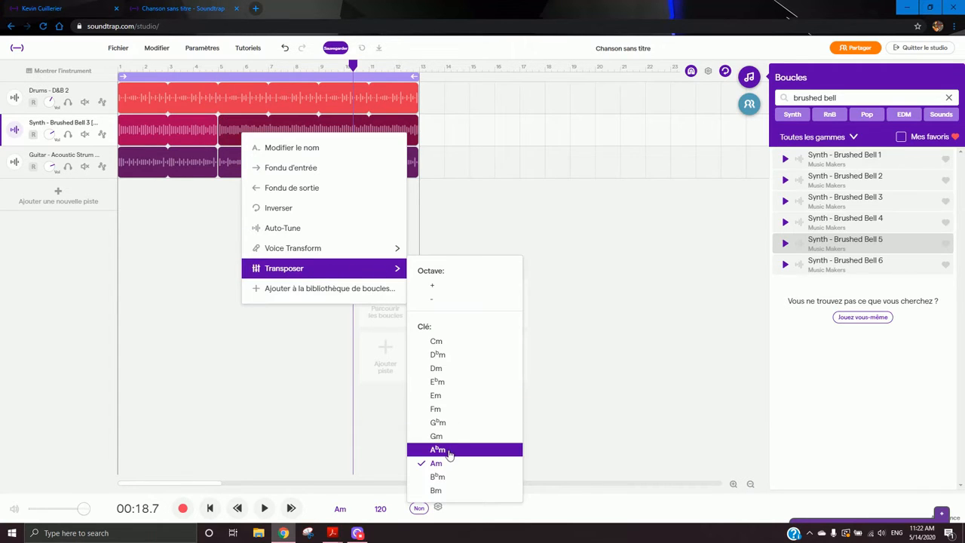
click(439, 355)
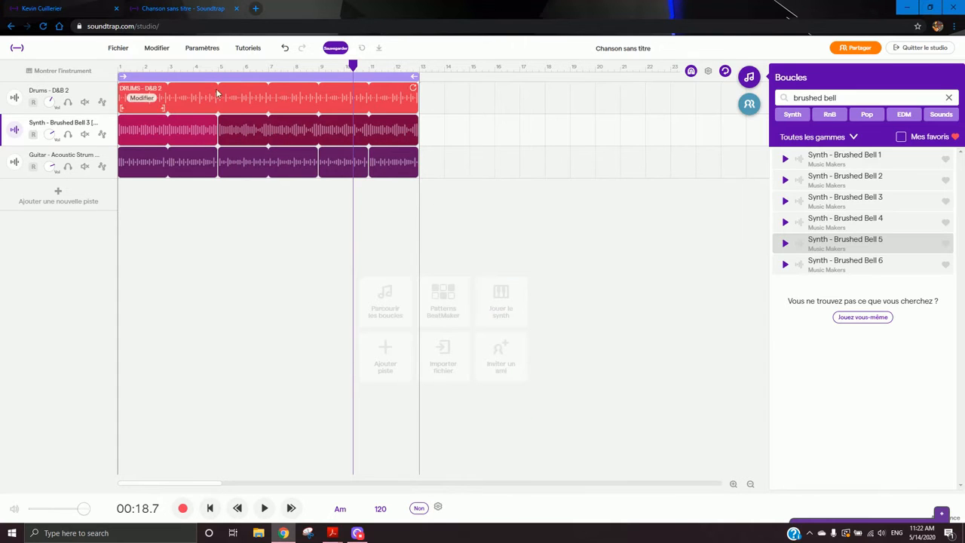
- Play the song briefly from bar 4 and reopen the second synth clip's transpose options
click(202, 68)
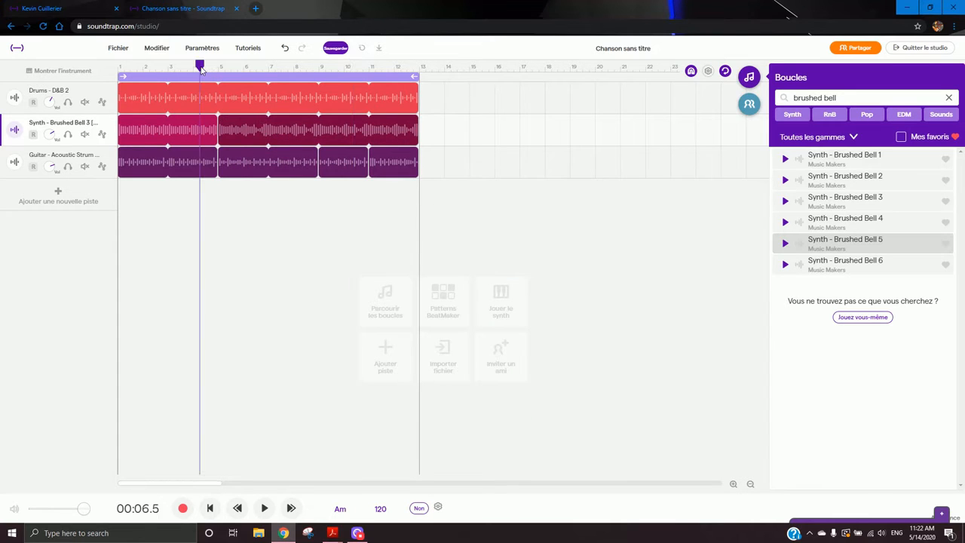
key(space)
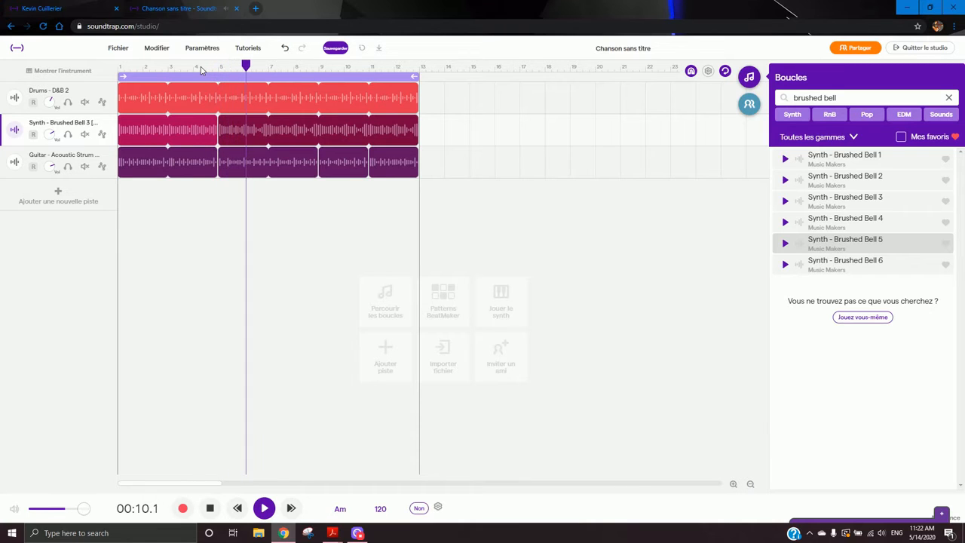
key(space)
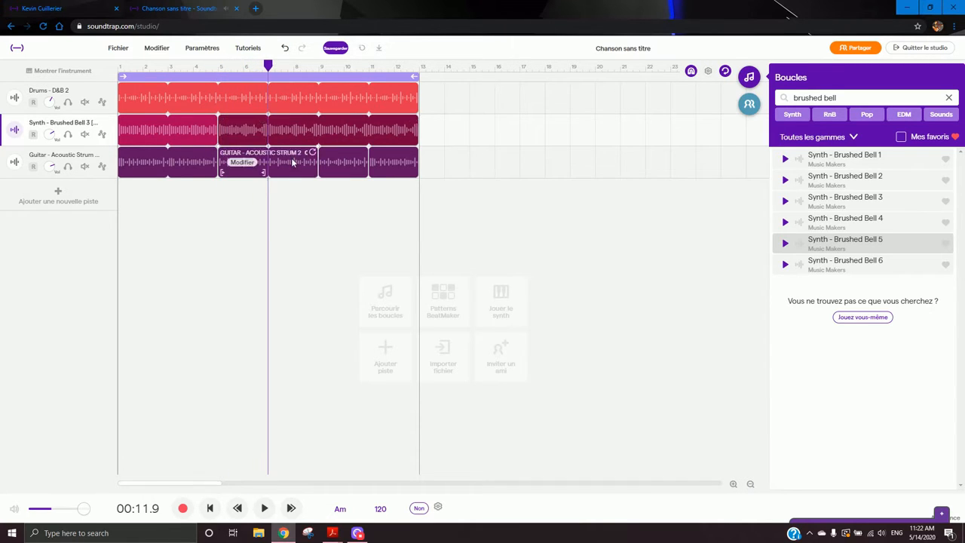
click(241, 132)
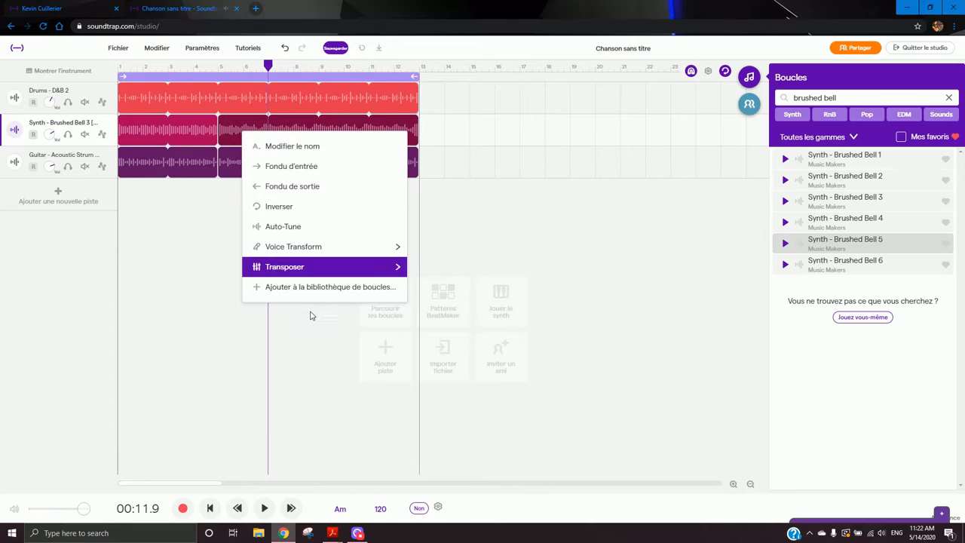
mouse_move(364, 268)
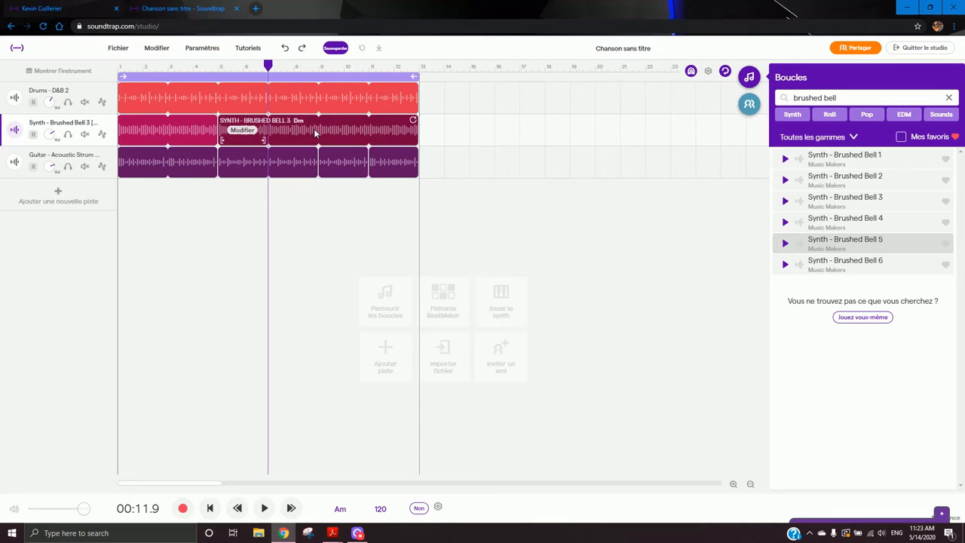
- Play the whole song from the beginning, selecting the guitar and synth clips along the way
click(130, 68)
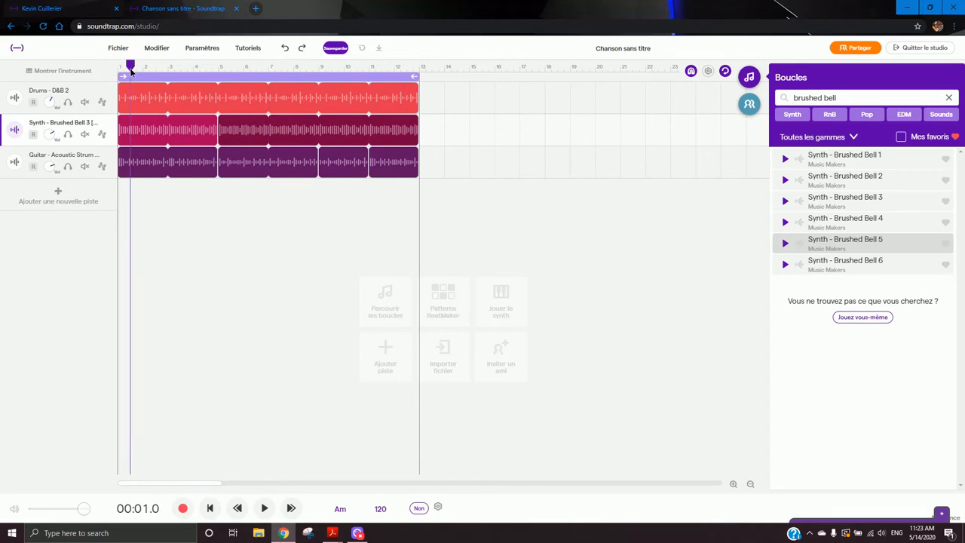
key(space)
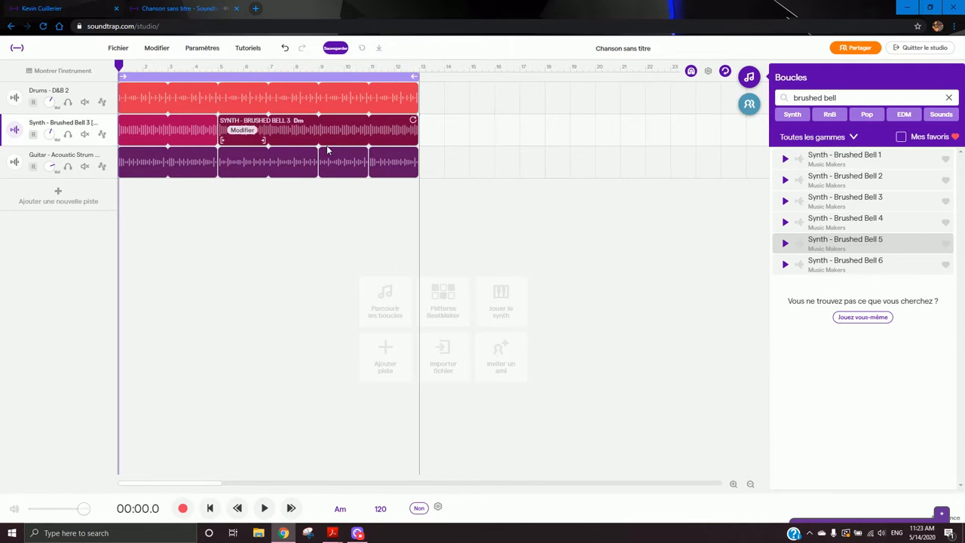
click(343, 162)
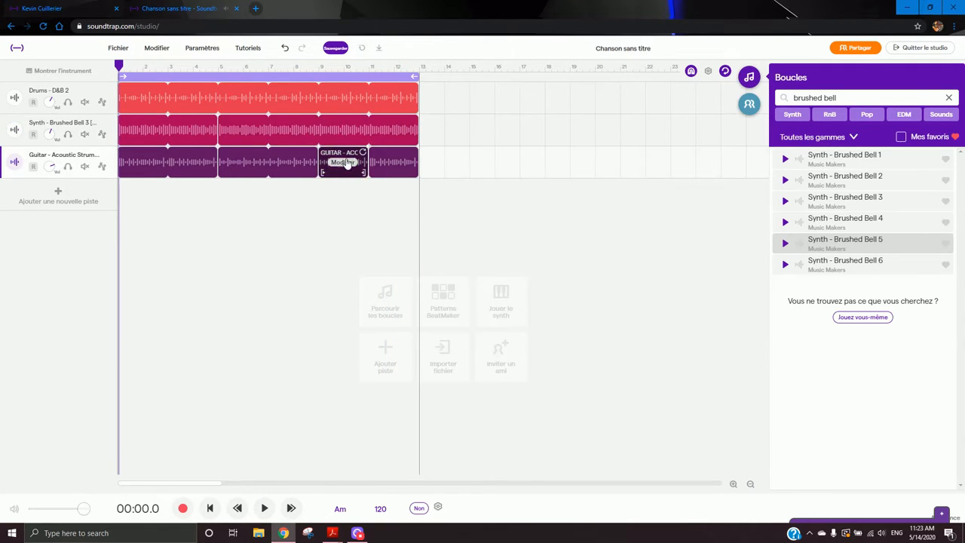
click(318, 132)
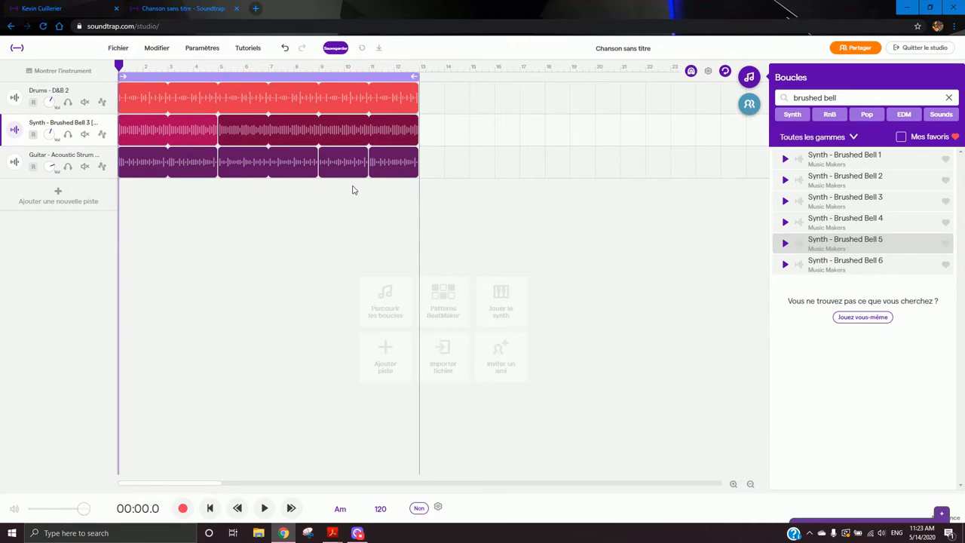
mouse_move(350, 170)
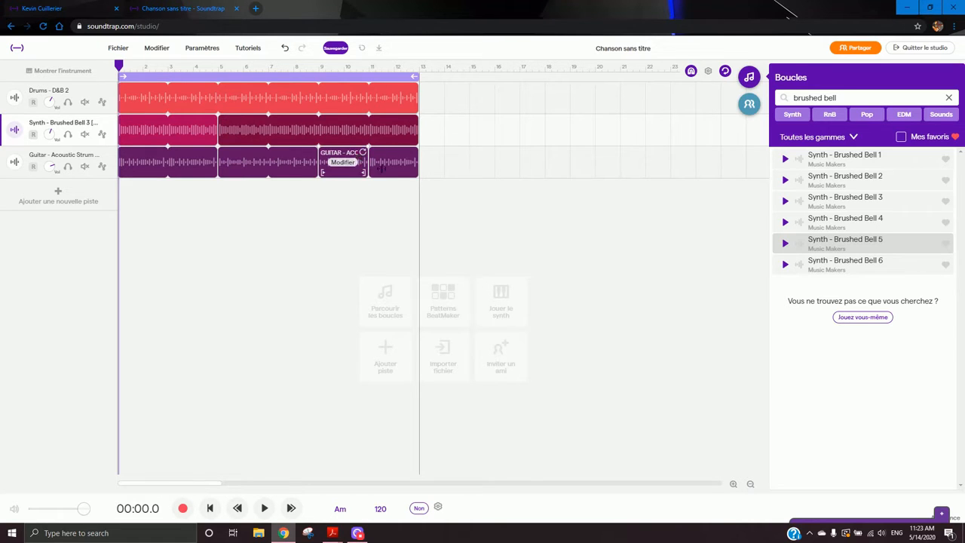
click(458, 189)
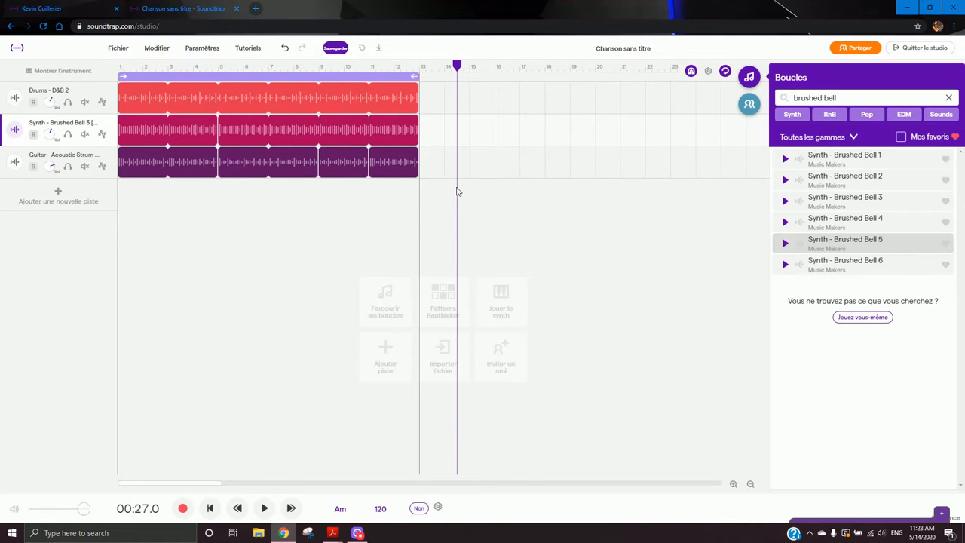
click(119, 69)
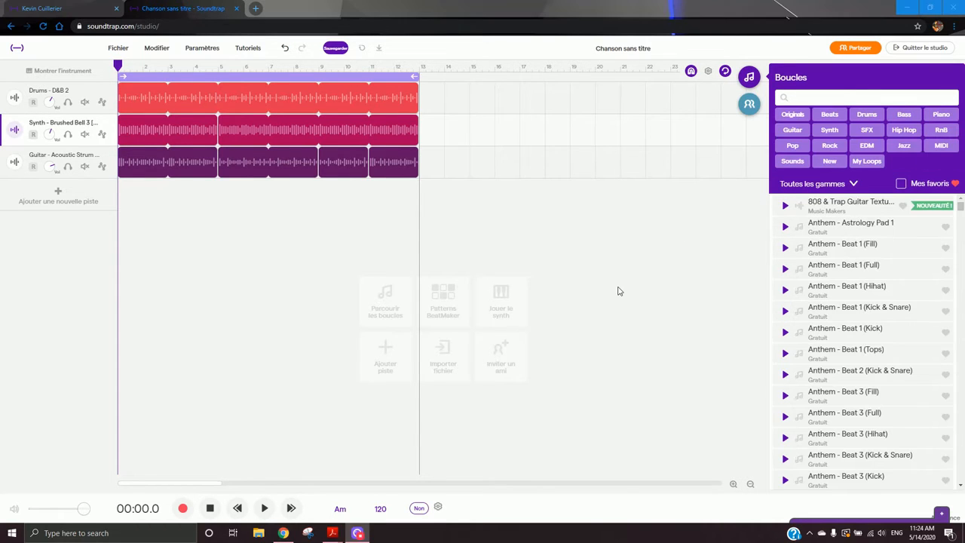
- Mute the drums, synth and guitar tracks
click(85, 102)
click(84, 134)
click(84, 166)
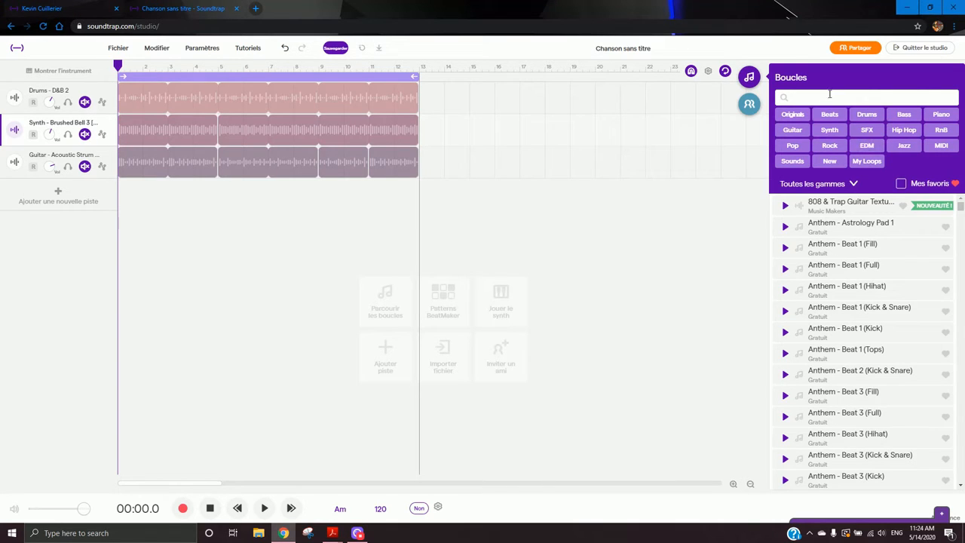
- Filter the loop library by EDM and preview several bass loops such as Apparent Random and Banzay
click(868, 145)
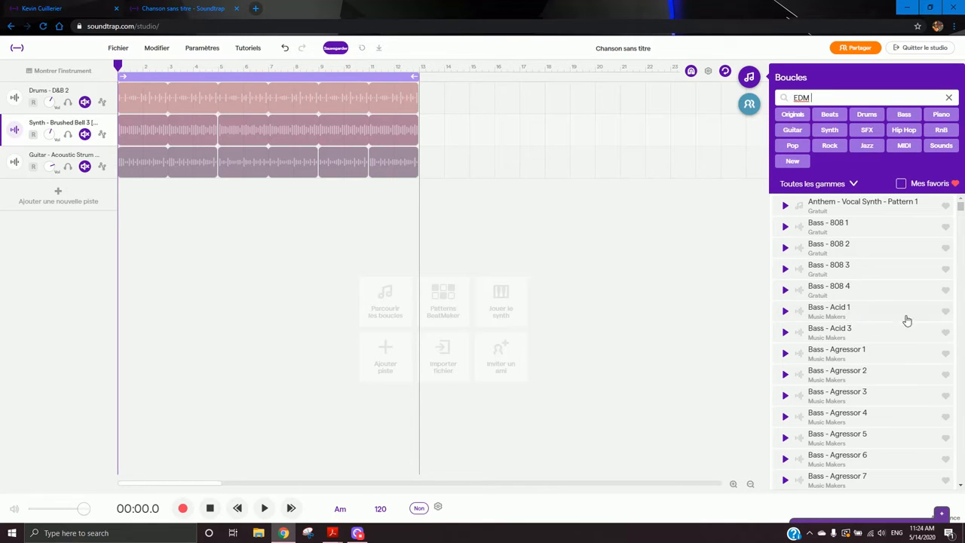
click(899, 351)
scroll(905, 373, down, 4)
click(889, 411)
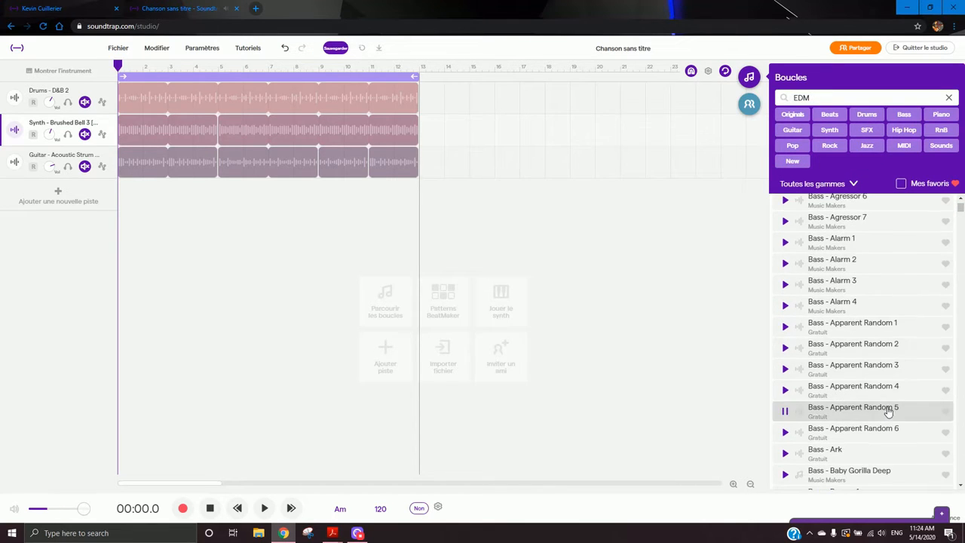
click(879, 389)
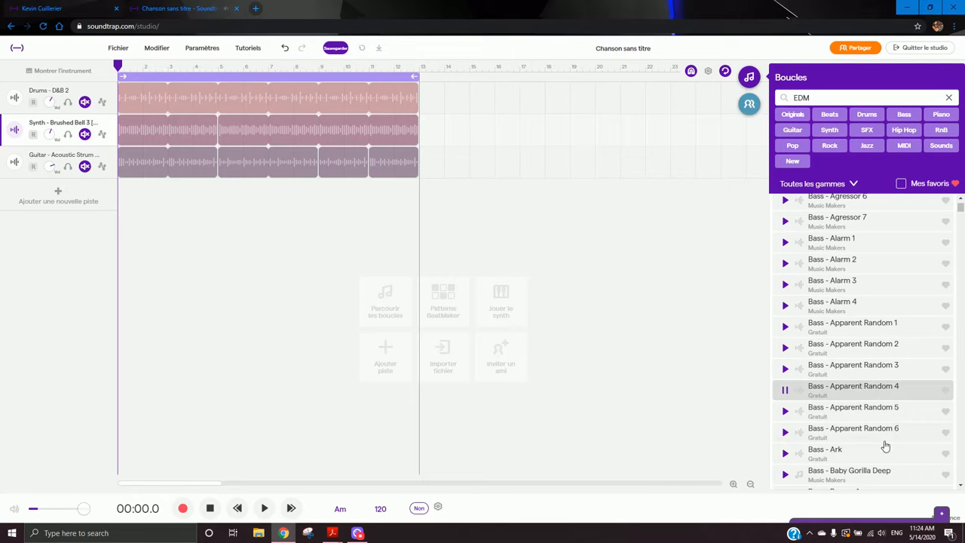
click(887, 471)
scroll(878, 426, down, 3)
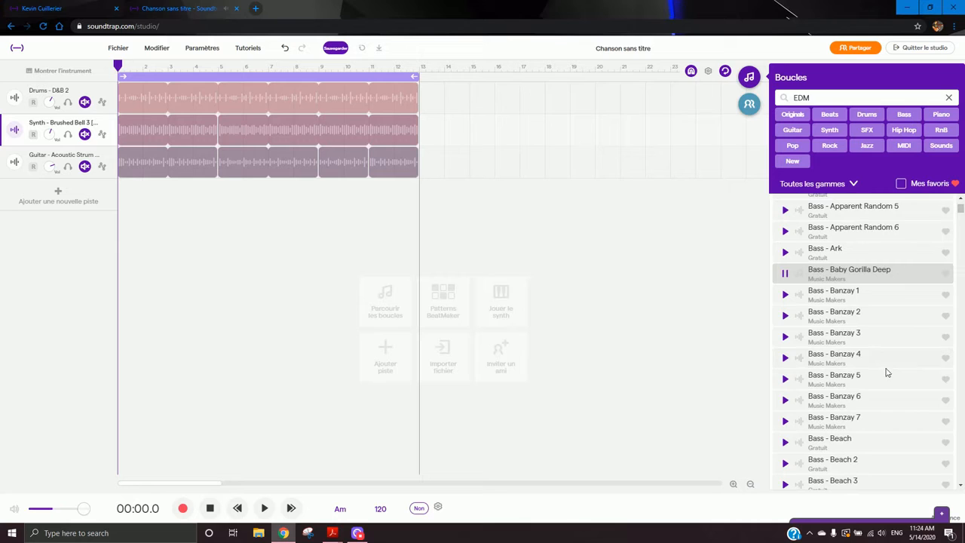
click(893, 384)
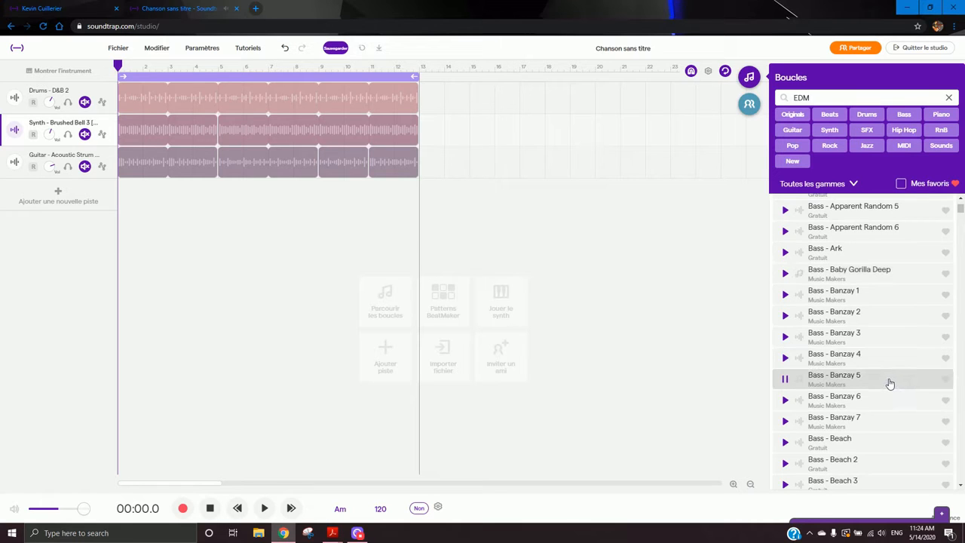
click(877, 459)
scroll(890, 374, down, 4)
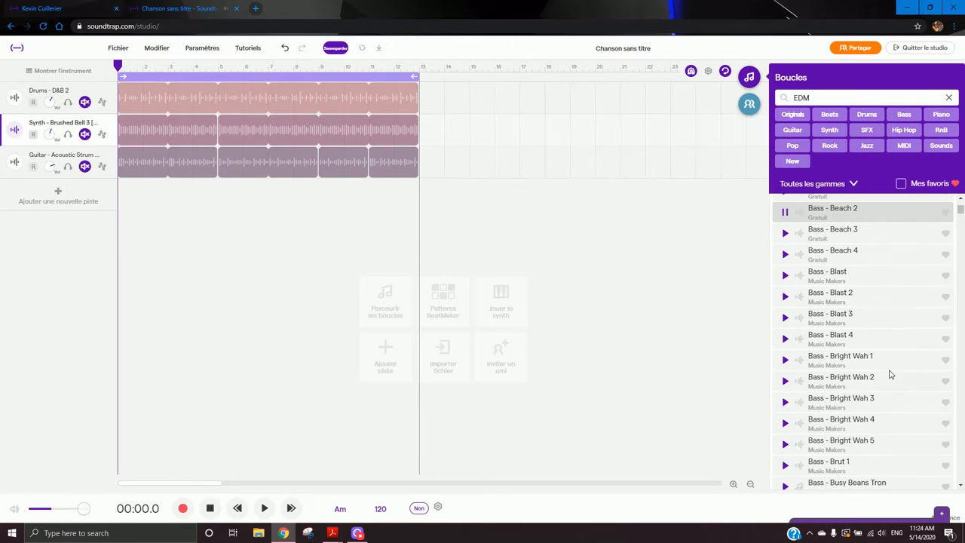
click(888, 398)
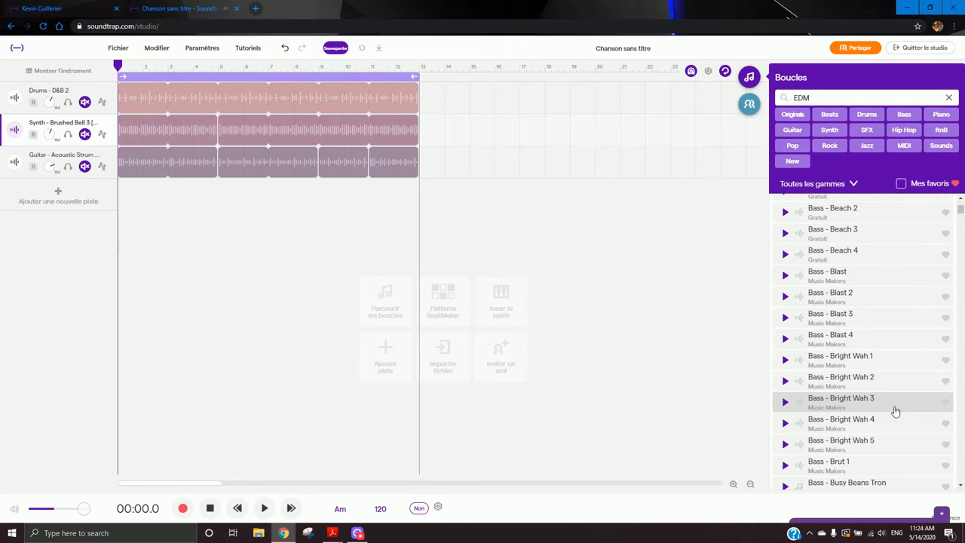
- Clear the search, filter the loops by Piano and preview Vinyl Piano and Electric piano loops
click(949, 97)
click(941, 114)
click(885, 304)
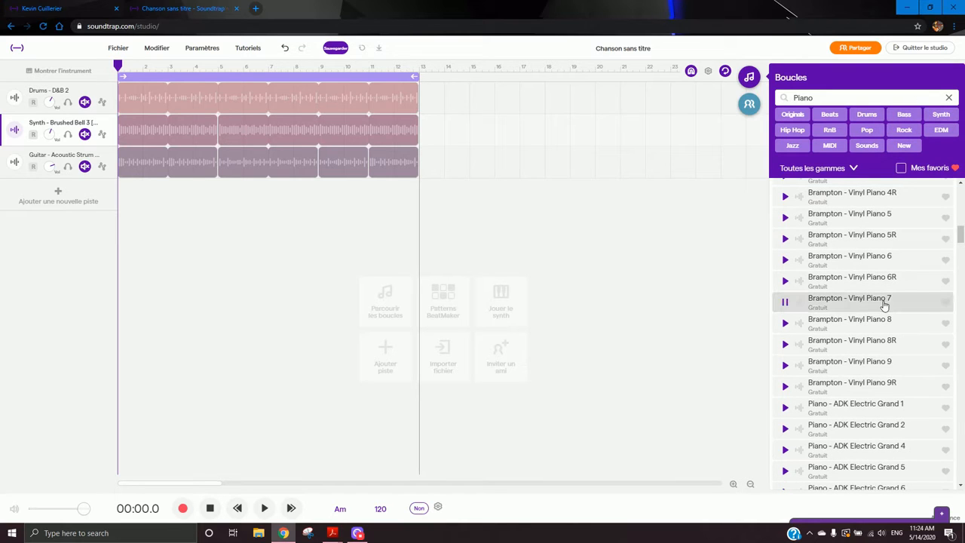
drag(960, 235, 866, 289)
click(872, 295)
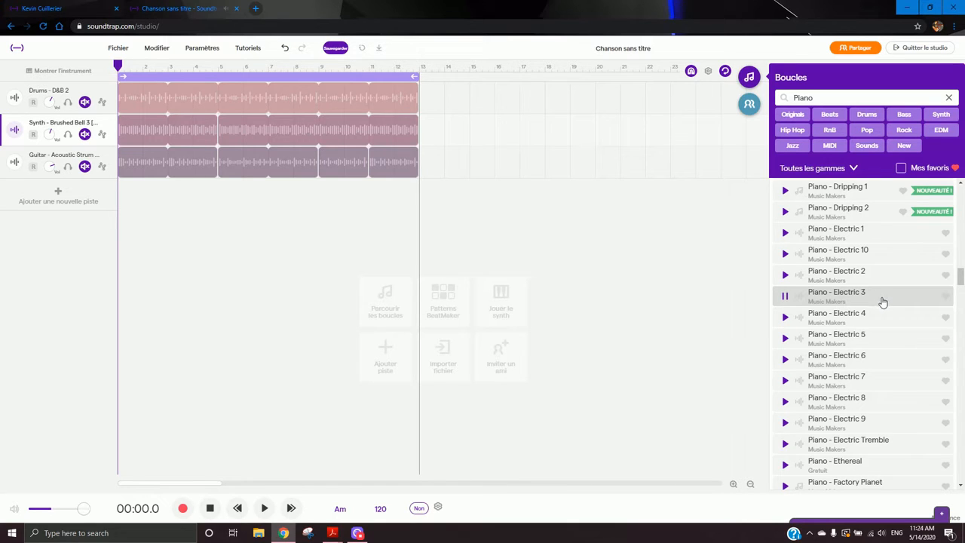
click(884, 323)
click(882, 294)
click(895, 254)
click(894, 297)
- Add the Piano - Electric 3 loop as a new track at the song start and play it
drag(896, 295, 120, 205)
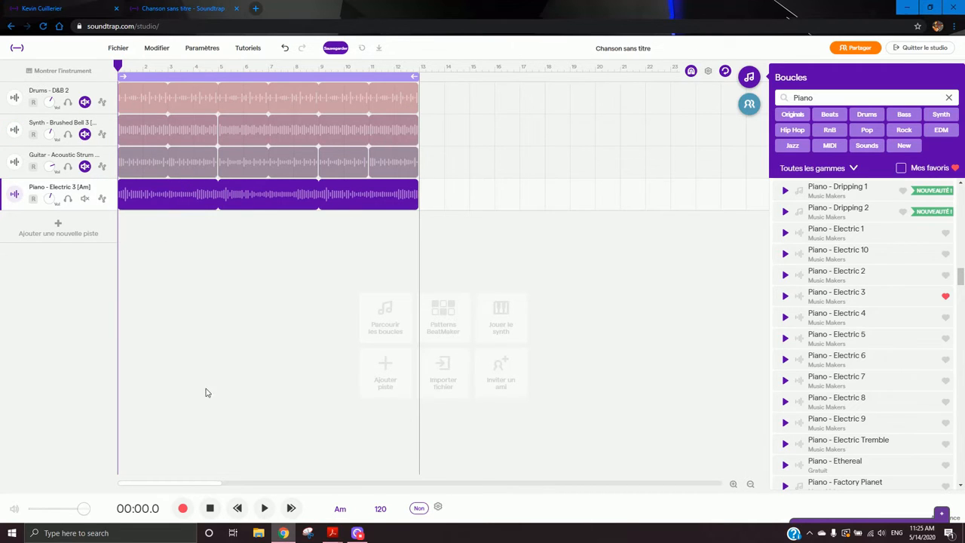
click(264, 508)
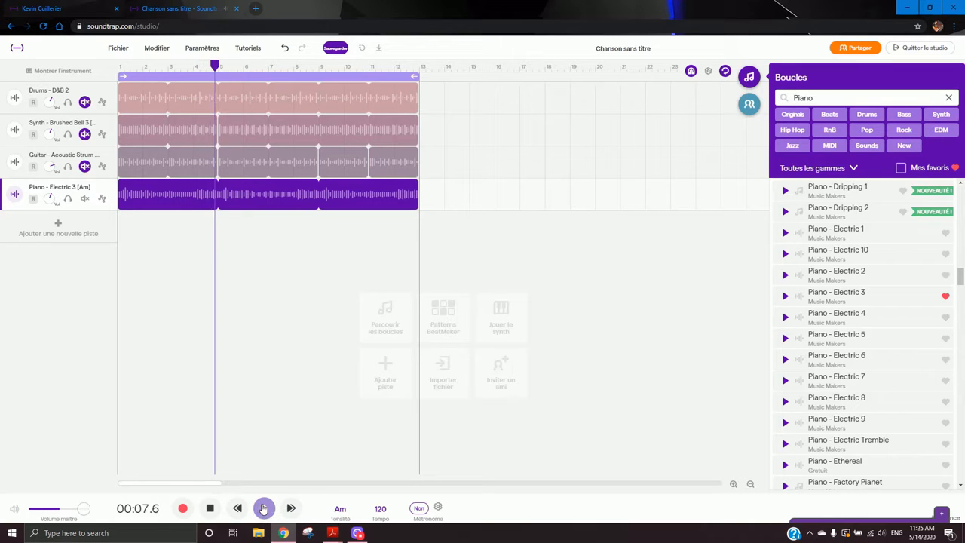
click(263, 508)
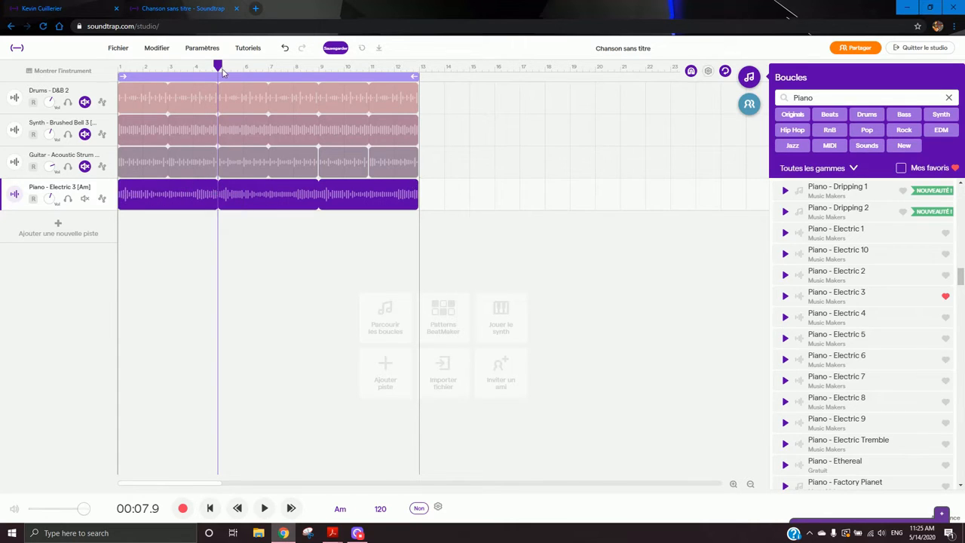
- Split the piano clip at bar 5
right_click(218, 193)
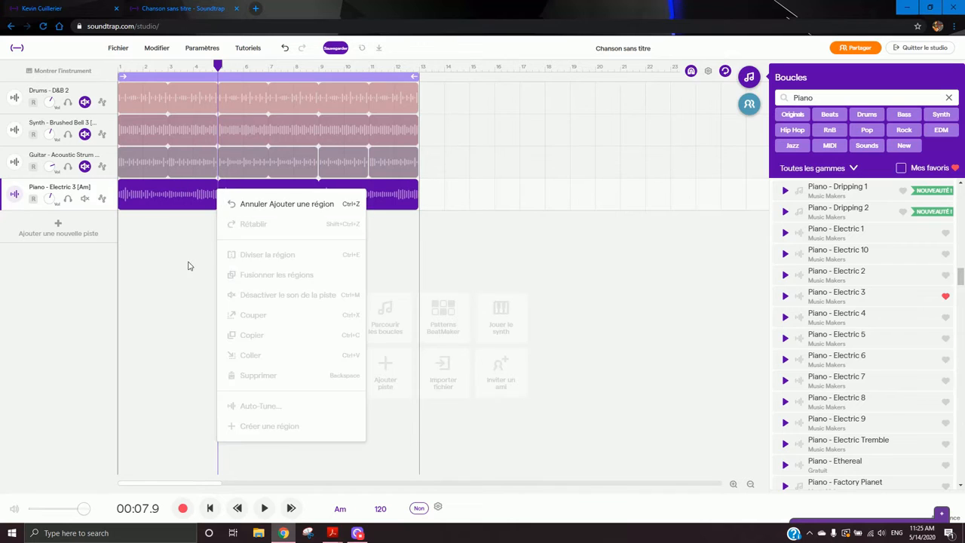
click(201, 200)
right_click(218, 194)
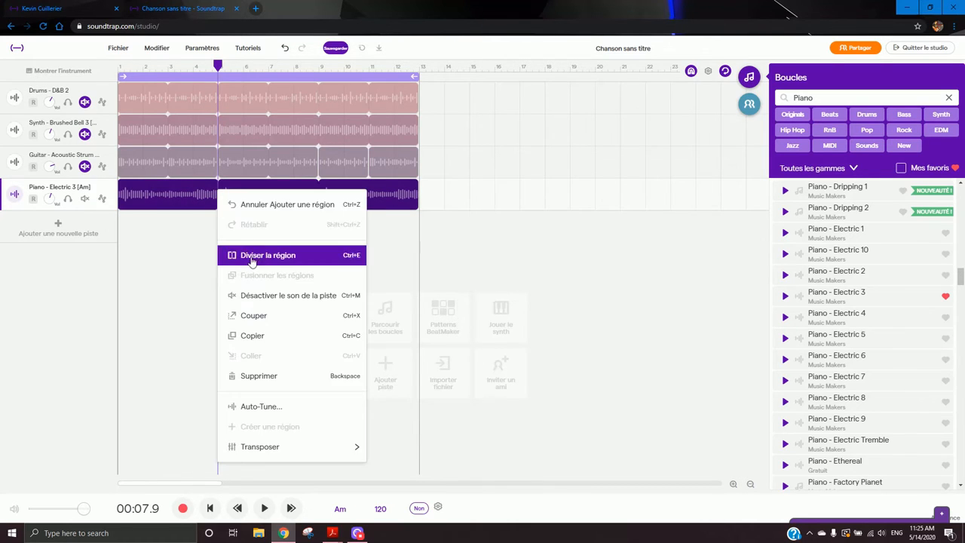
click(230, 257)
- Transpose the second piano clip to the key of Em
click(262, 197)
right_click(239, 200)
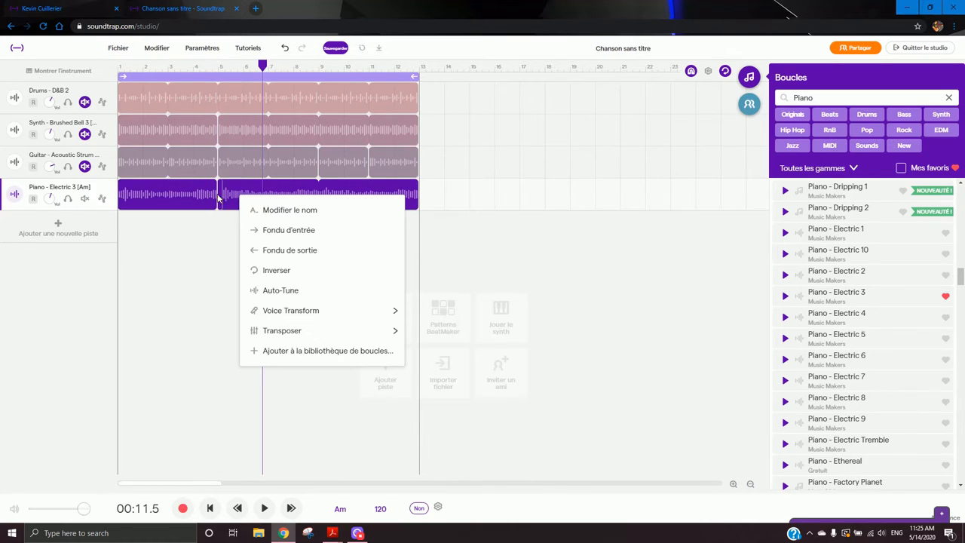
click(215, 198)
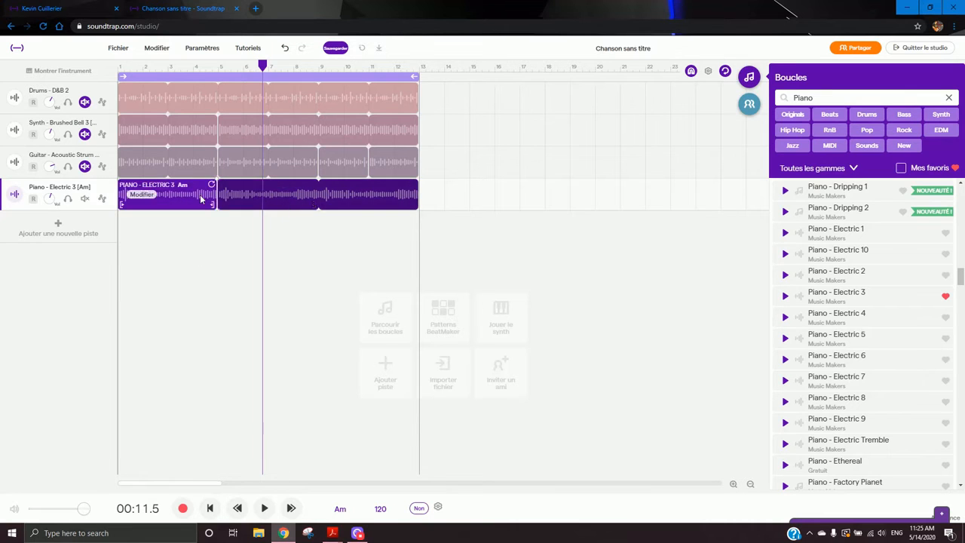
click(256, 204)
click(244, 196)
mouse_move(302, 336)
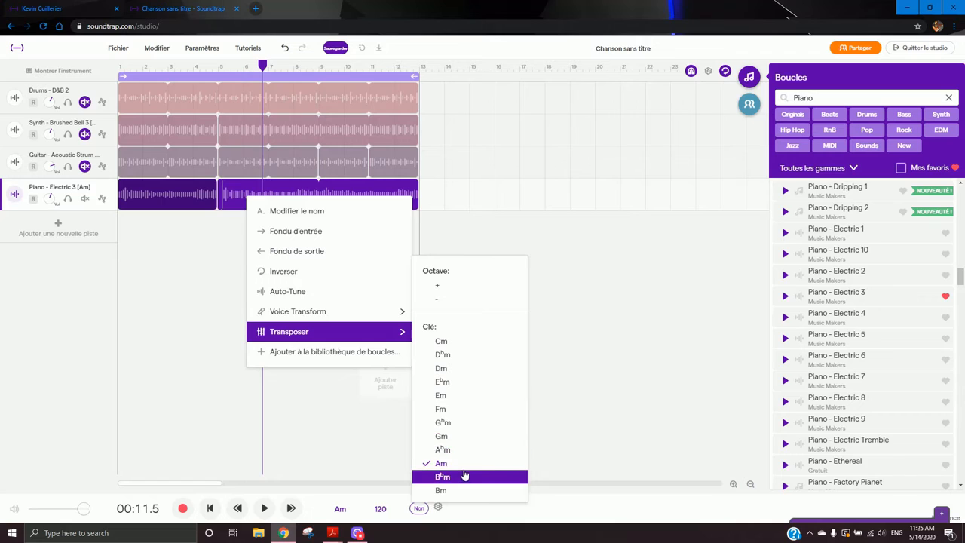
click(462, 397)
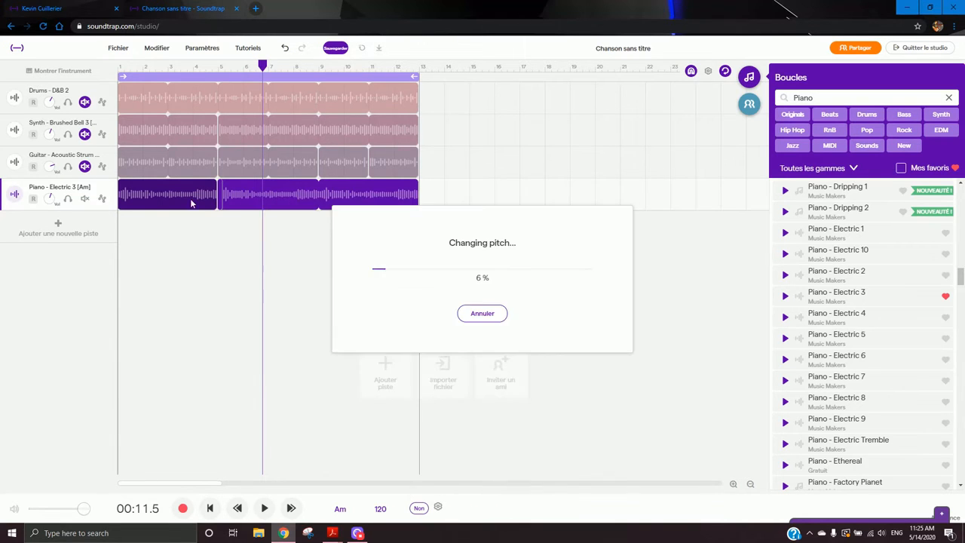
- Play the song from bar 2 to hear the transposed piano clip
click(157, 67)
key(space)
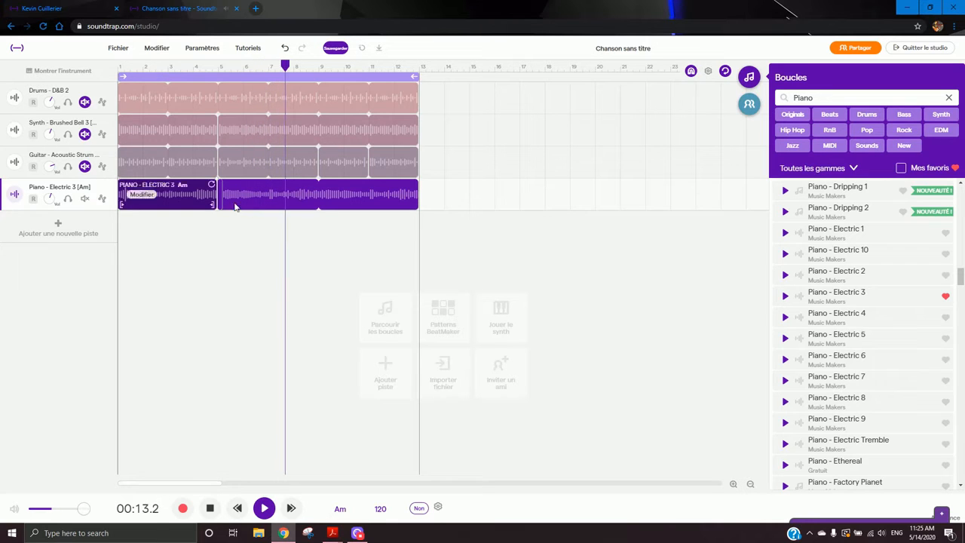
click(264, 509)
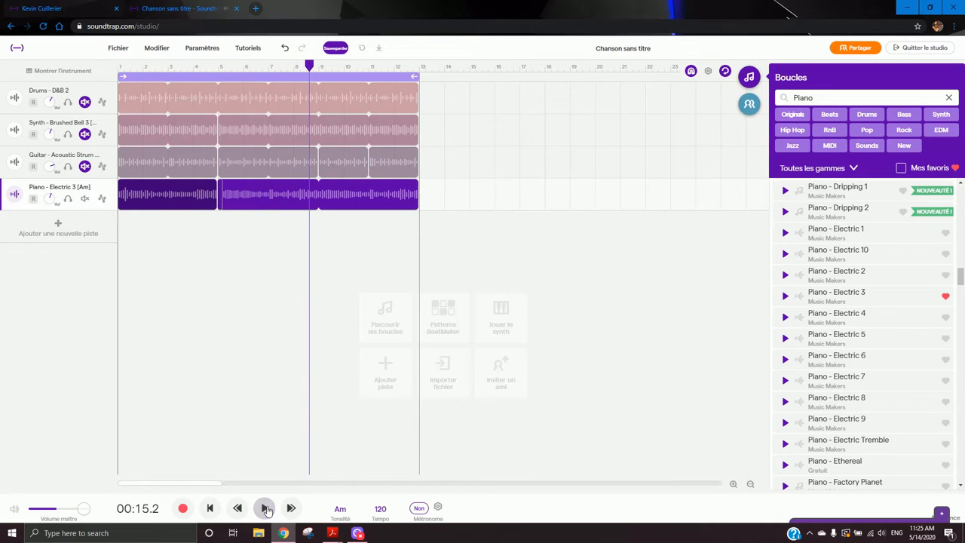
- Transpose the second piano clip down one octave and play it back briefly
click(219, 67)
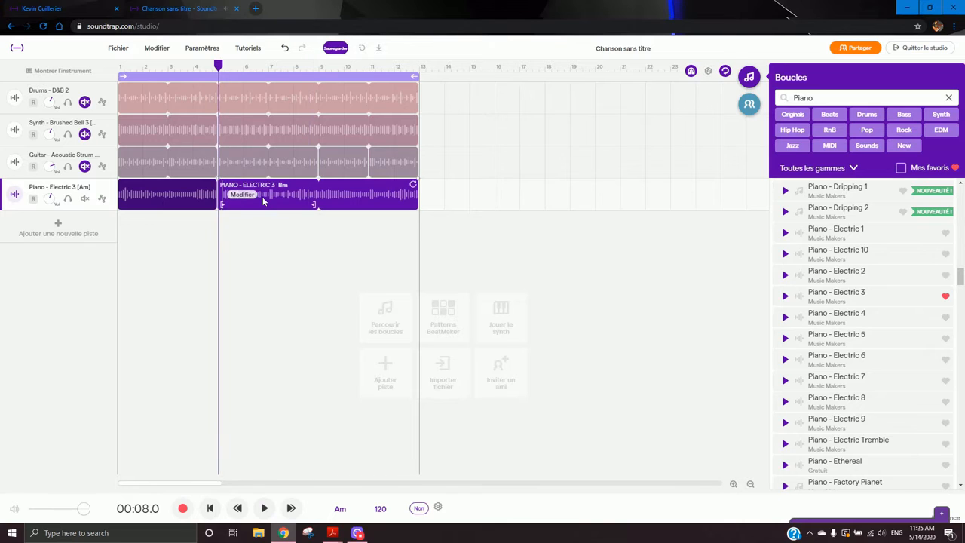
click(265, 201)
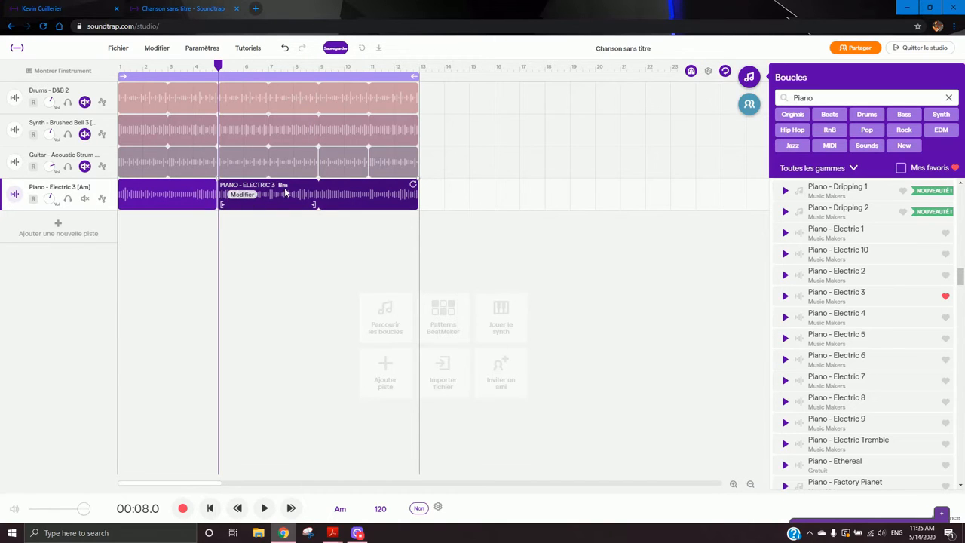
right_click(247, 196)
mouse_move(335, 337)
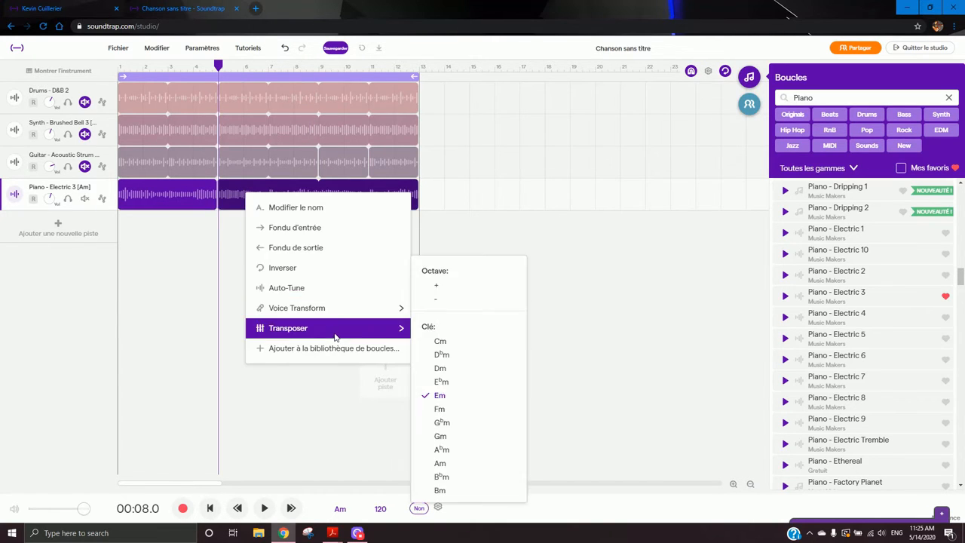
click(438, 301)
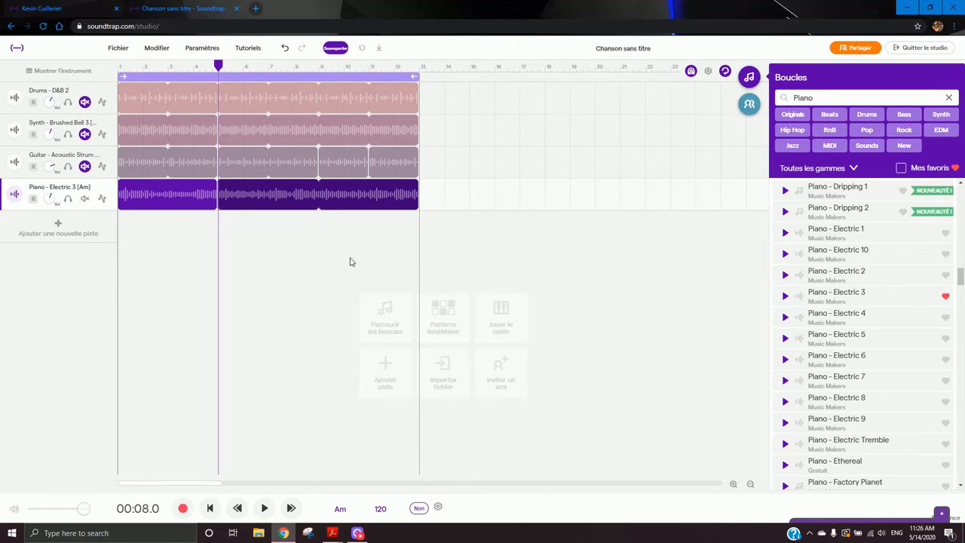
click(138, 68)
key(space)
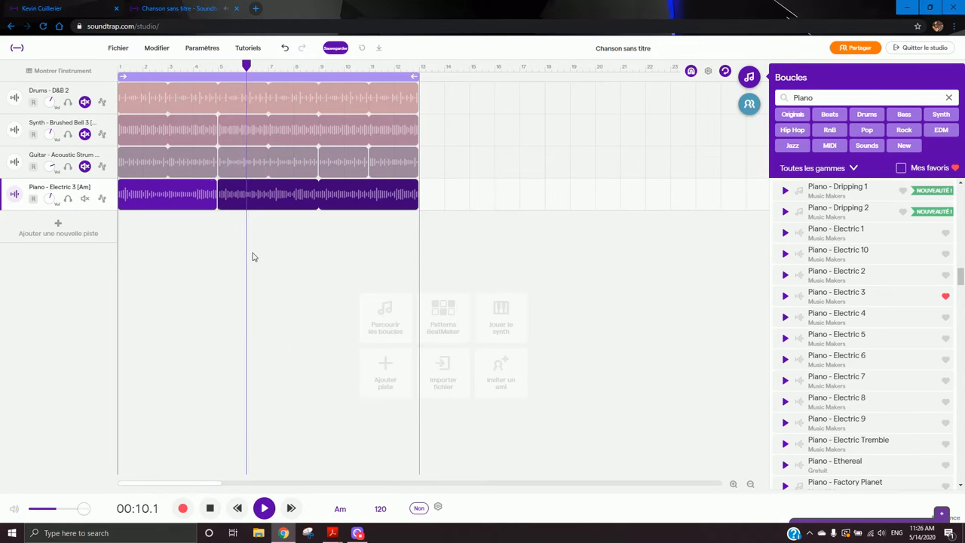
key(space)
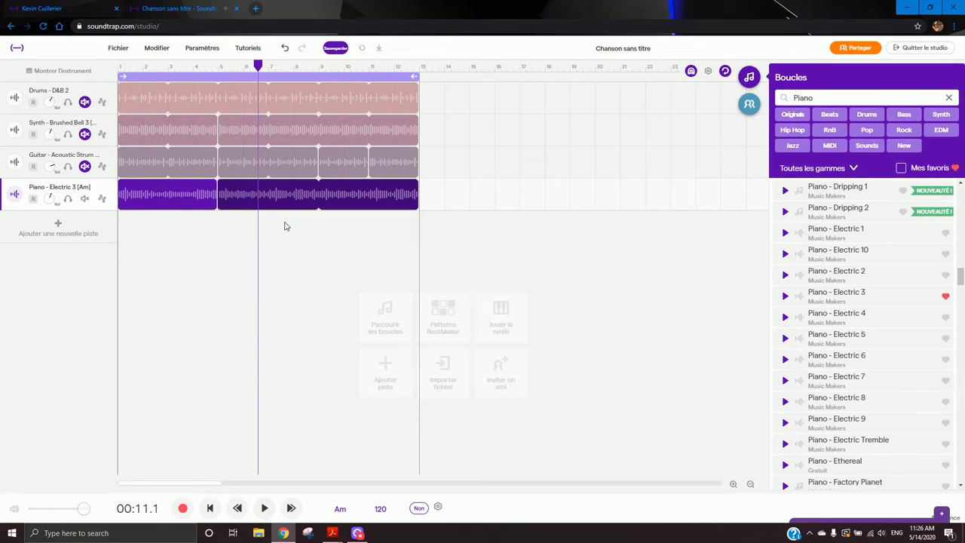
right_click(245, 202)
mouse_move(357, 342)
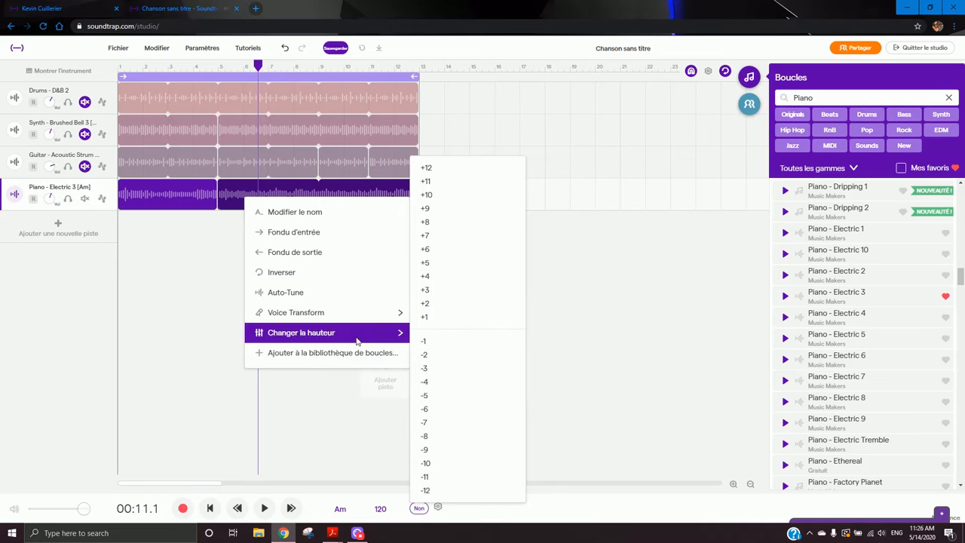
mouse_move(363, 320)
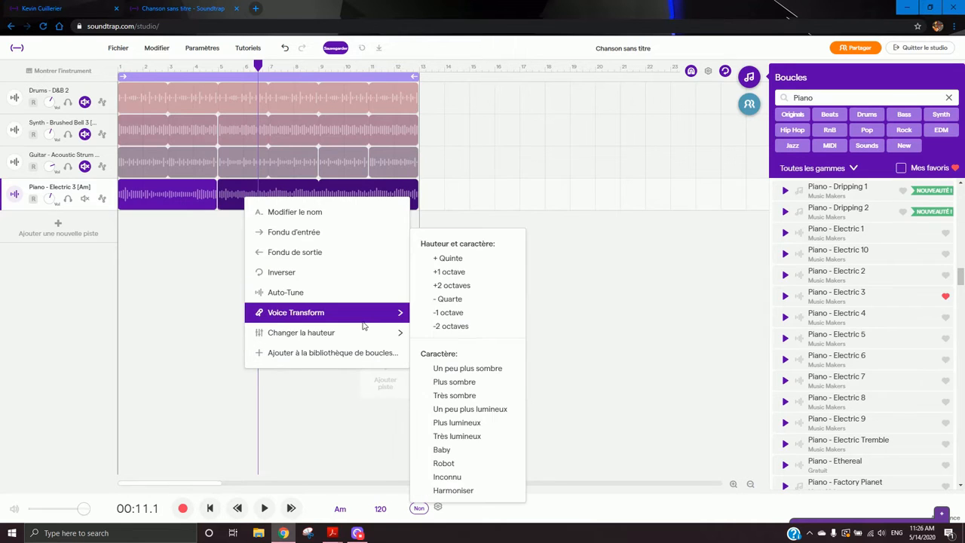
click(260, 392)
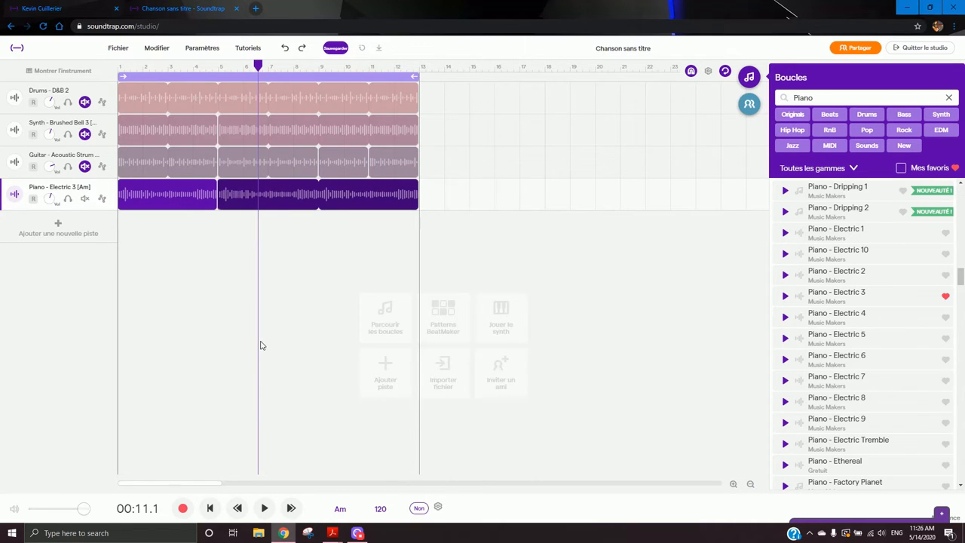
- Try to apply the - Quarte Voice Transform to the second piano clip
right_click(241, 197)
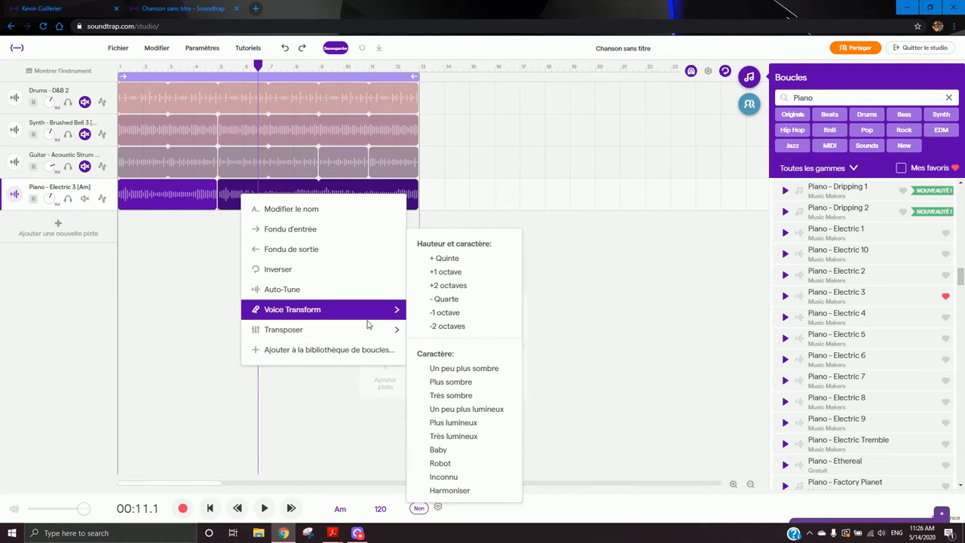
mouse_move(386, 331)
click(432, 299)
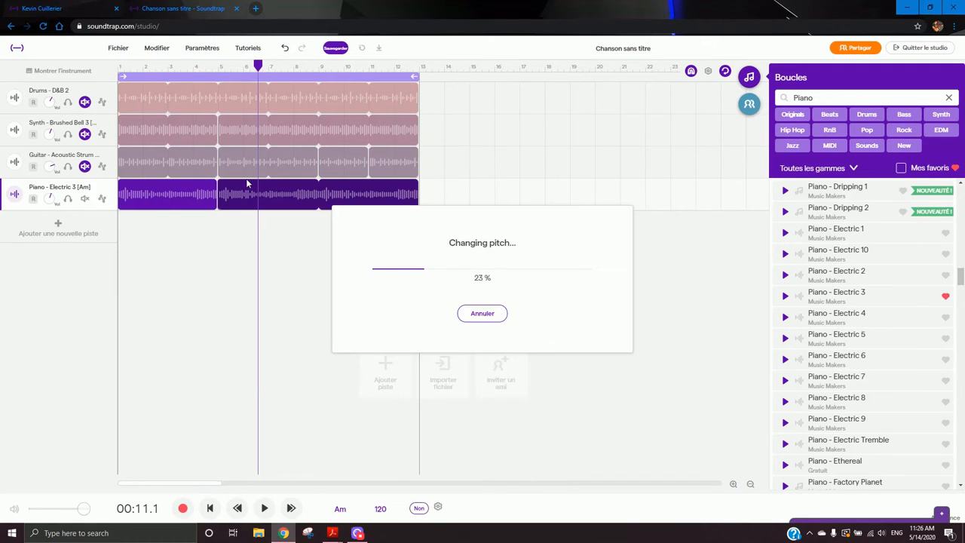
- Play the song from bar 3 to hear the piano part
click(188, 68)
key(space)
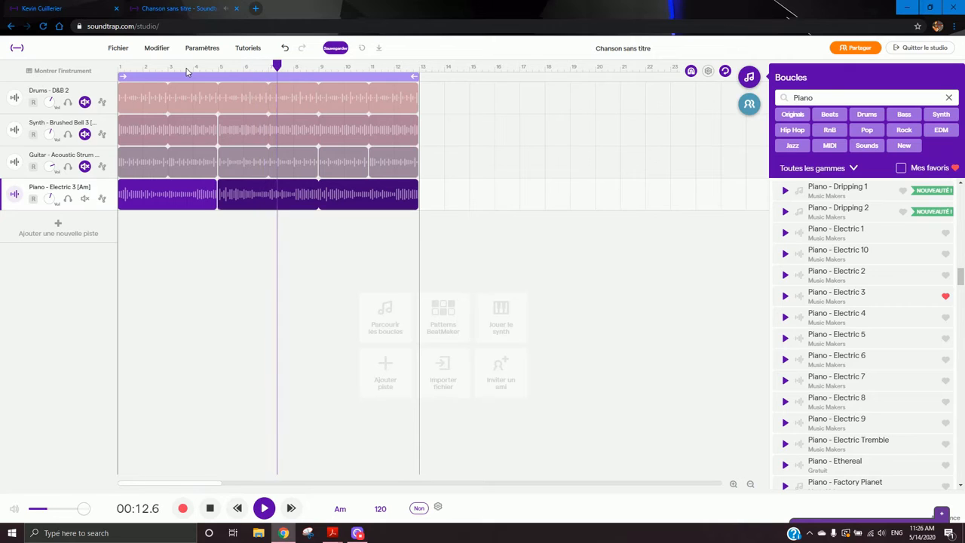
mouse_move(253, 153)
mouse_move(269, 195)
key(space)
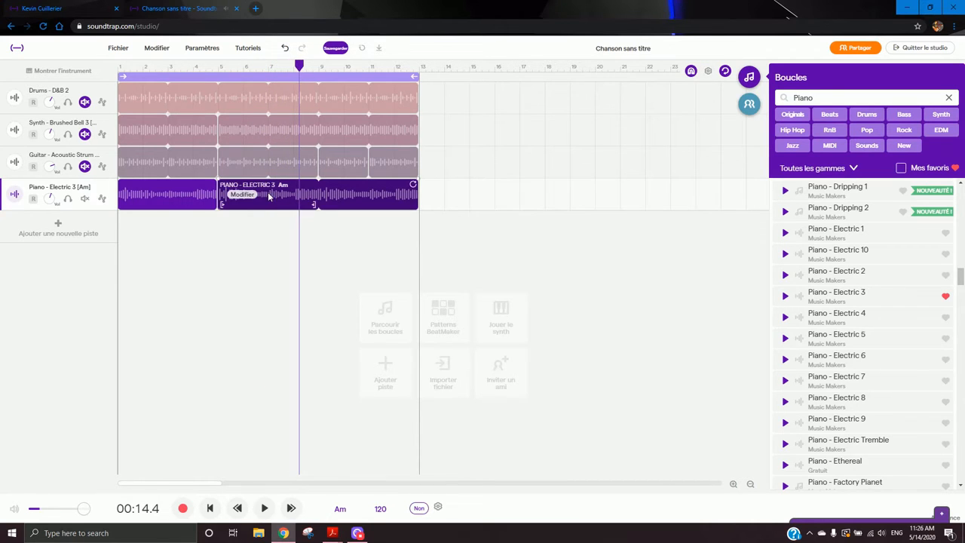
- Apply the - Quarte Voice Transform pitch shift to the second piano clip
click(241, 197)
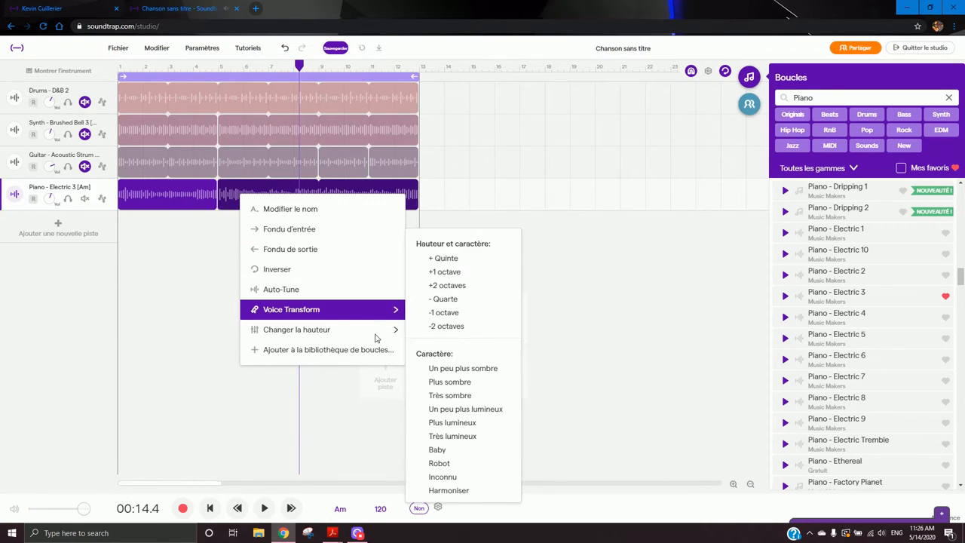
mouse_move(381, 333)
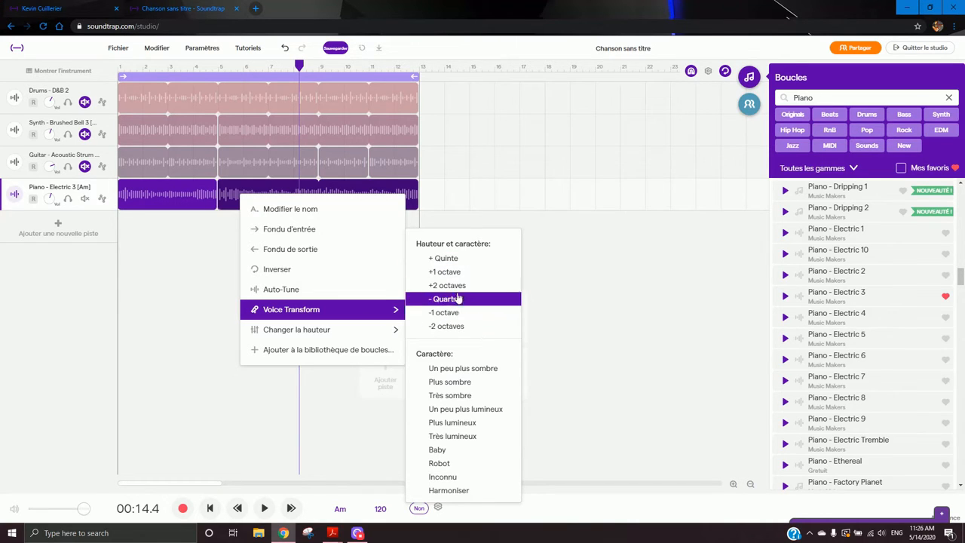
click(459, 261)
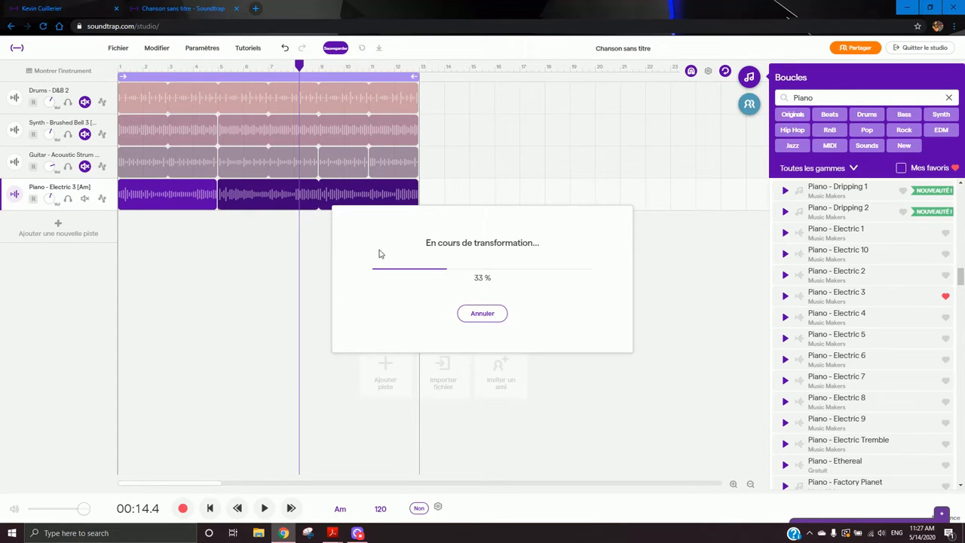
- Play the song from several points along the timeline, then return to the start
click(201, 68)
key(space)
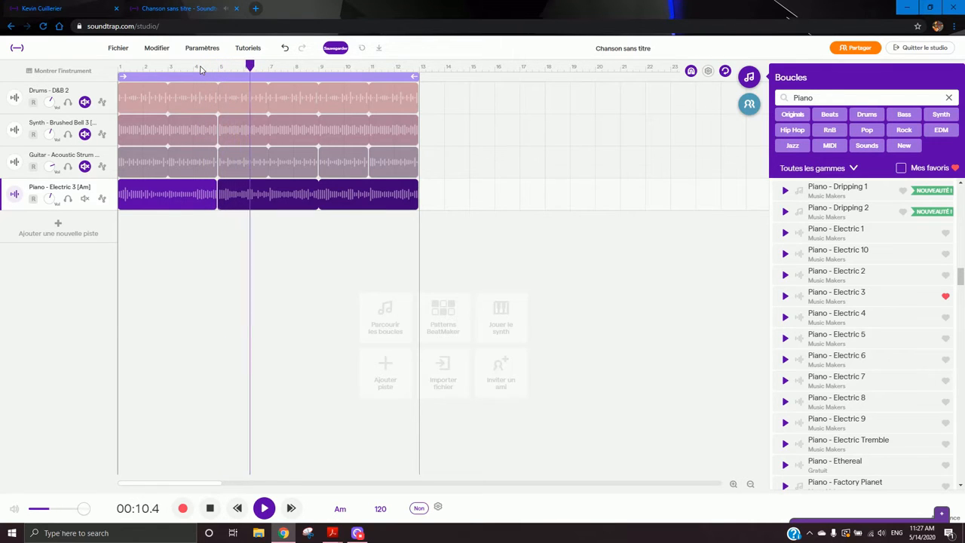
click(265, 510)
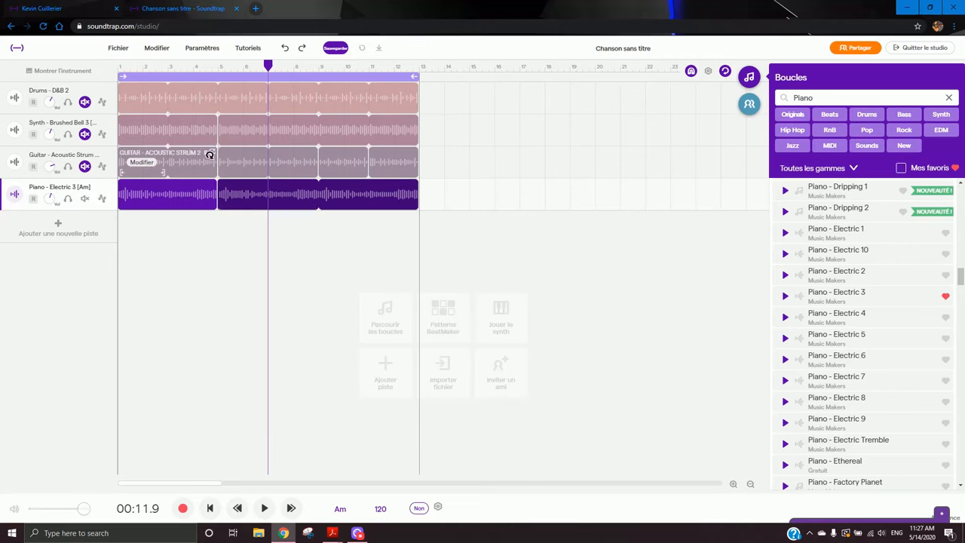
click(175, 67)
click(238, 66)
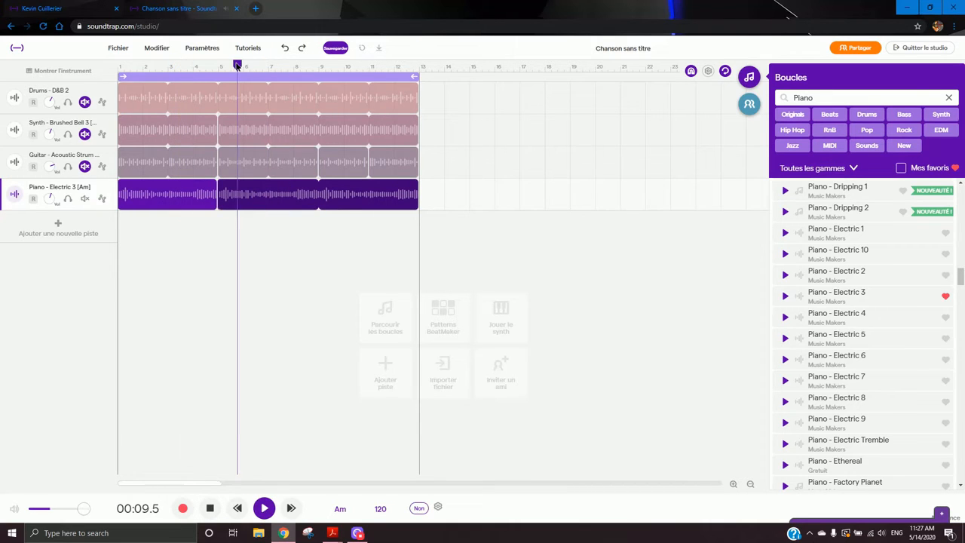
click(242, 244)
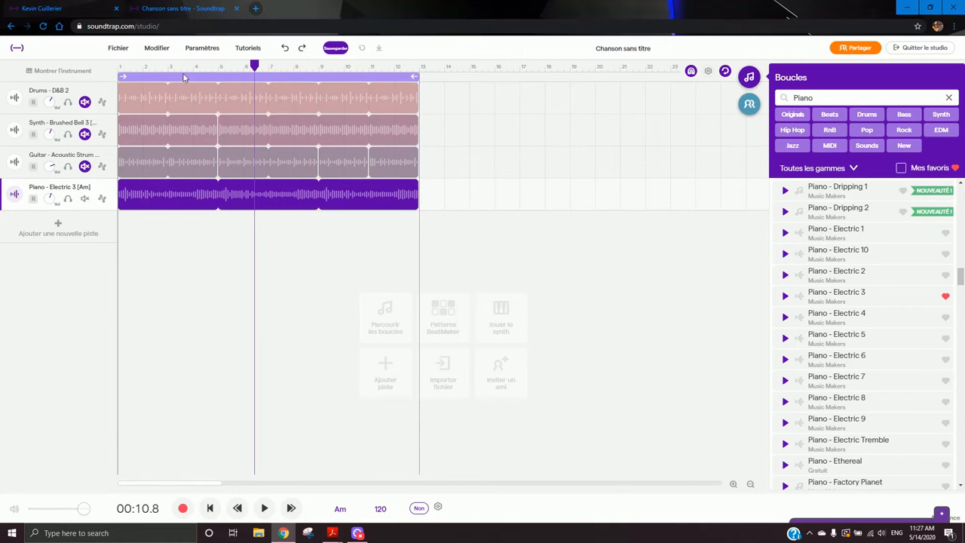
click(117, 75)
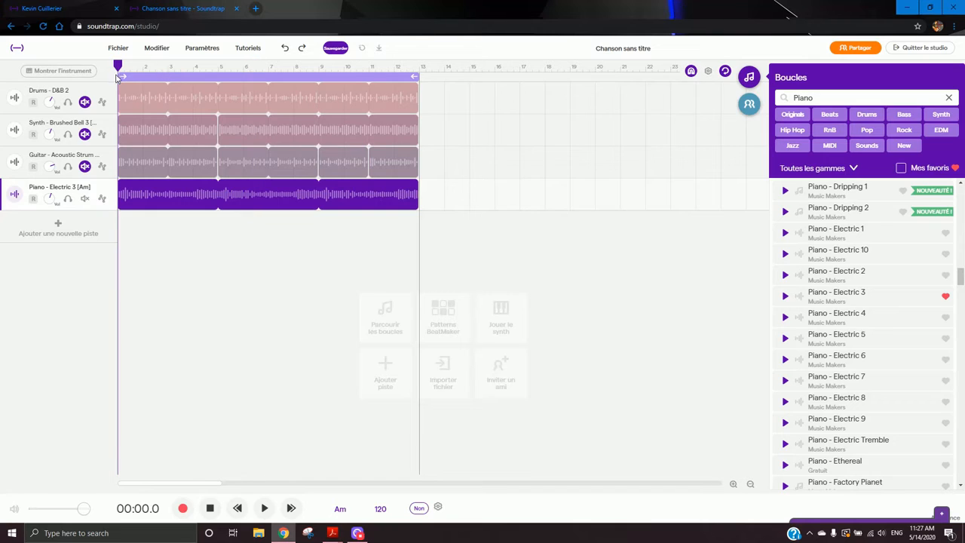
- Unmute the drums, synth and guitar tracks, then solo the guitar and piano tracks
click(85, 102)
click(84, 134)
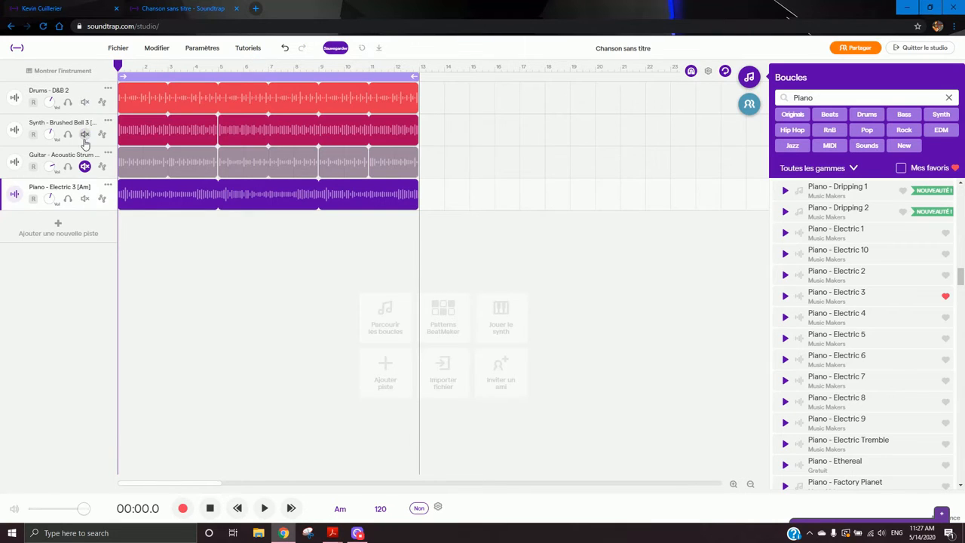
click(84, 166)
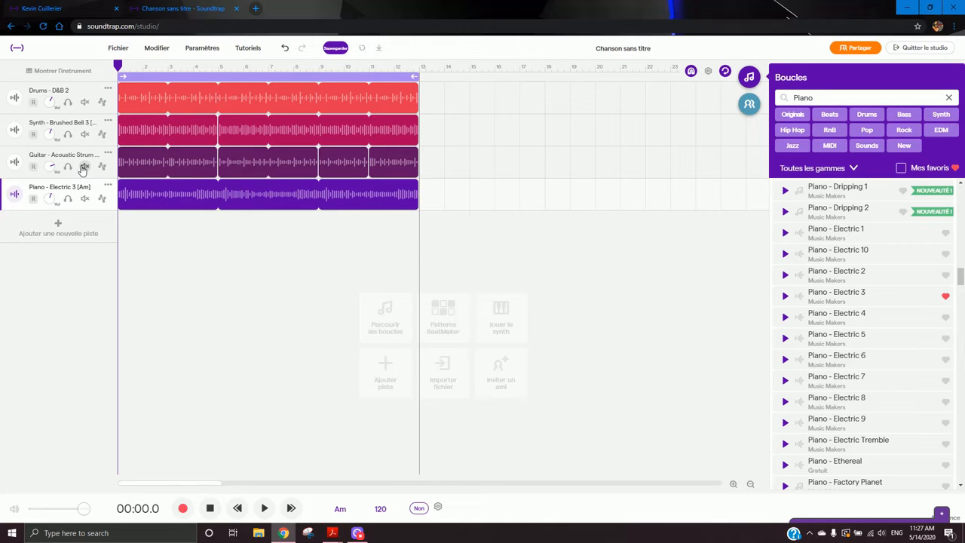
click(68, 167)
click(68, 199)
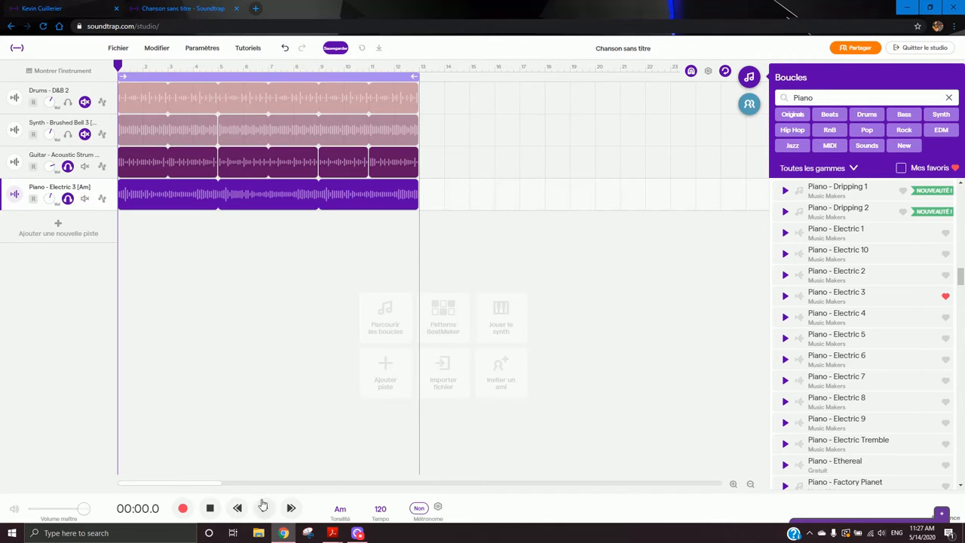
- Play the song and add the synth track to the soloed tracks during playback
click(263, 507)
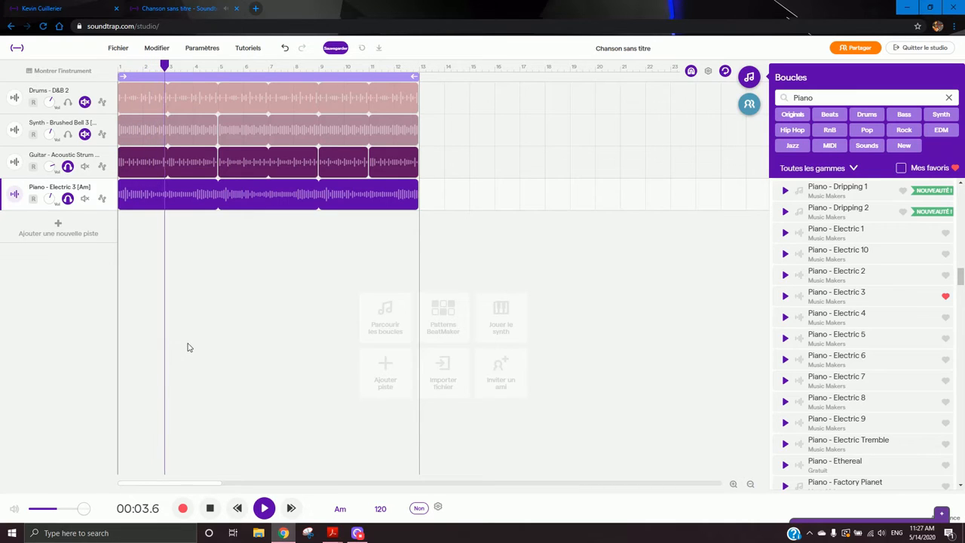
key(Return)
click(71, 135)
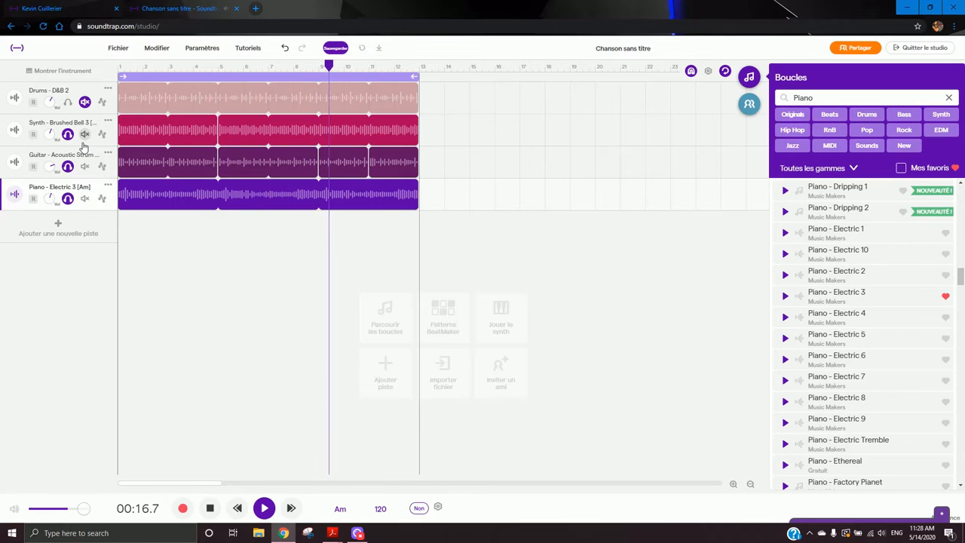
key(space)
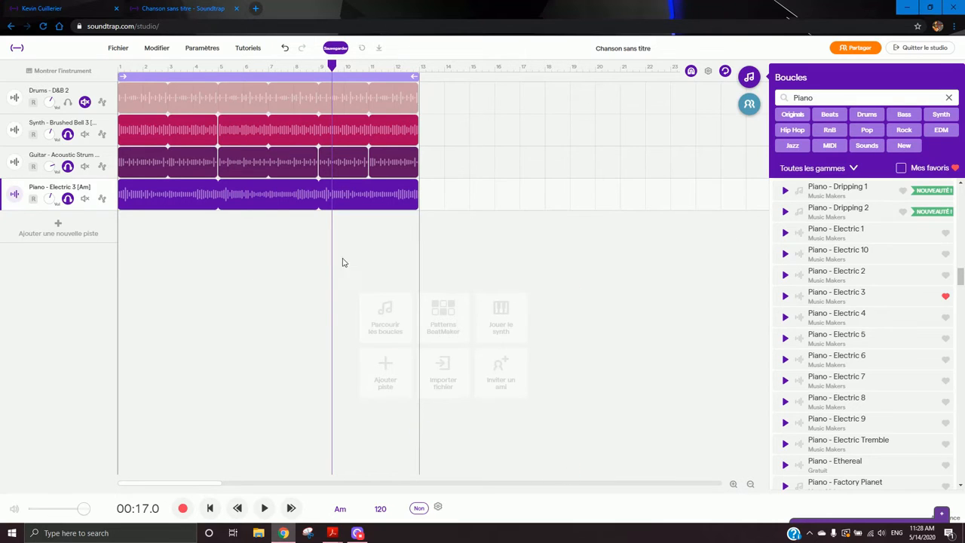
click(233, 206)
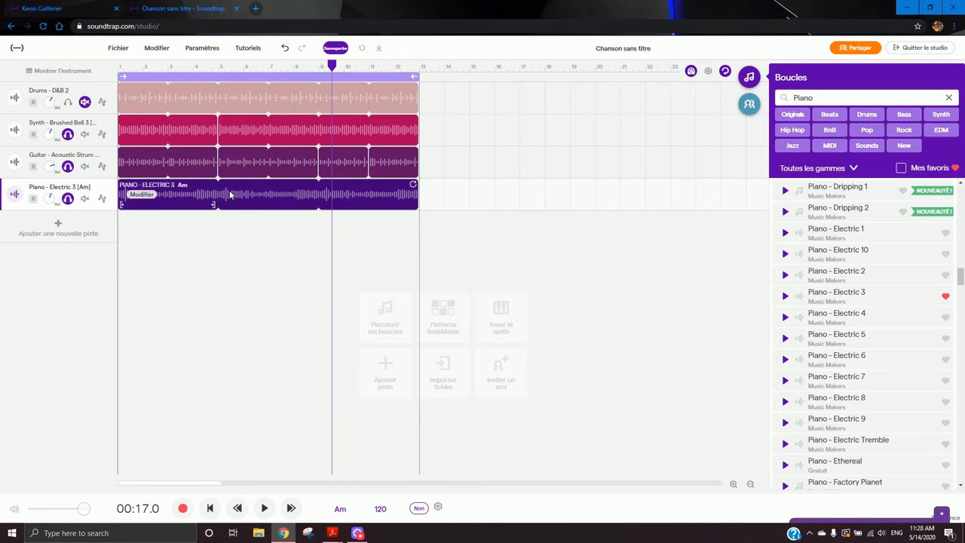
right_click(155, 194)
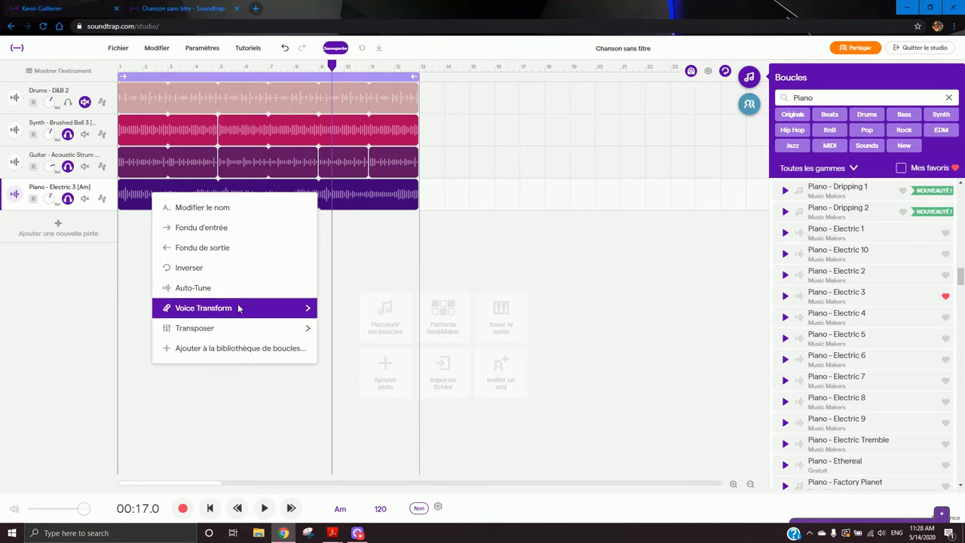
mouse_move(238, 334)
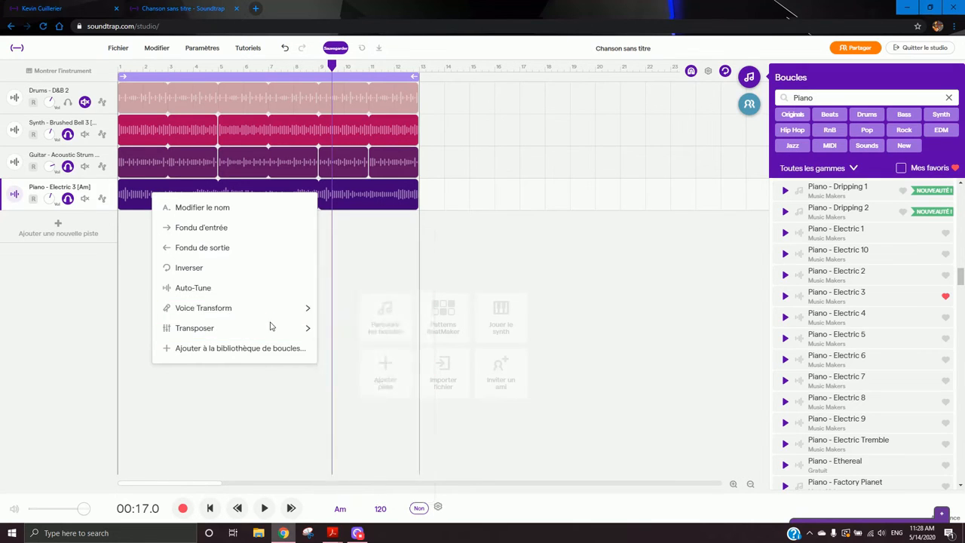
mouse_move(274, 316)
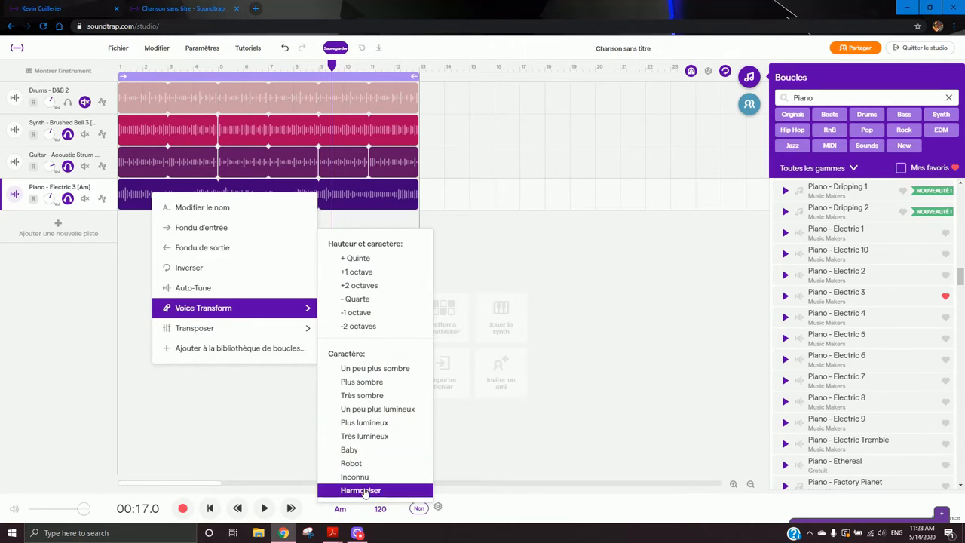
click(222, 394)
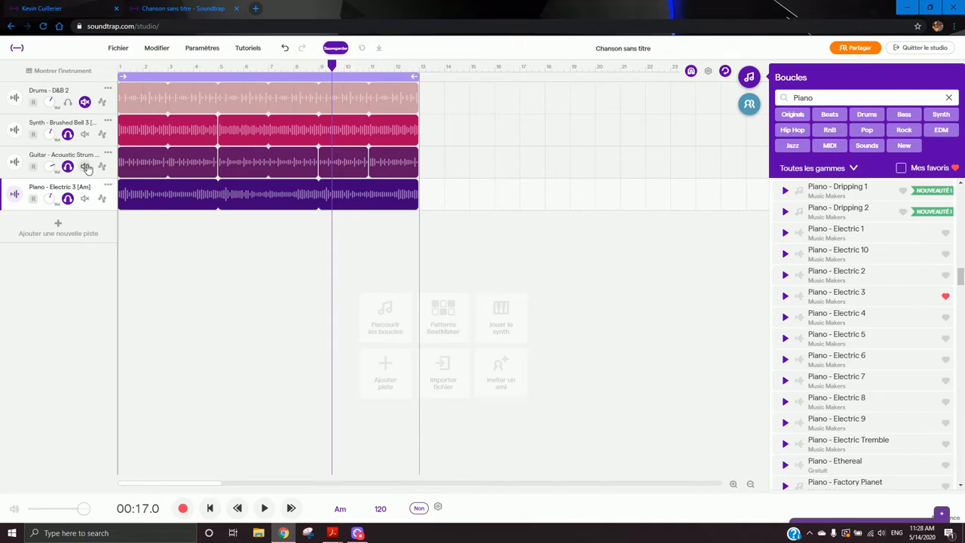
- Unsolo the synth and guitar tracks and play the soloed piano from the start
click(68, 135)
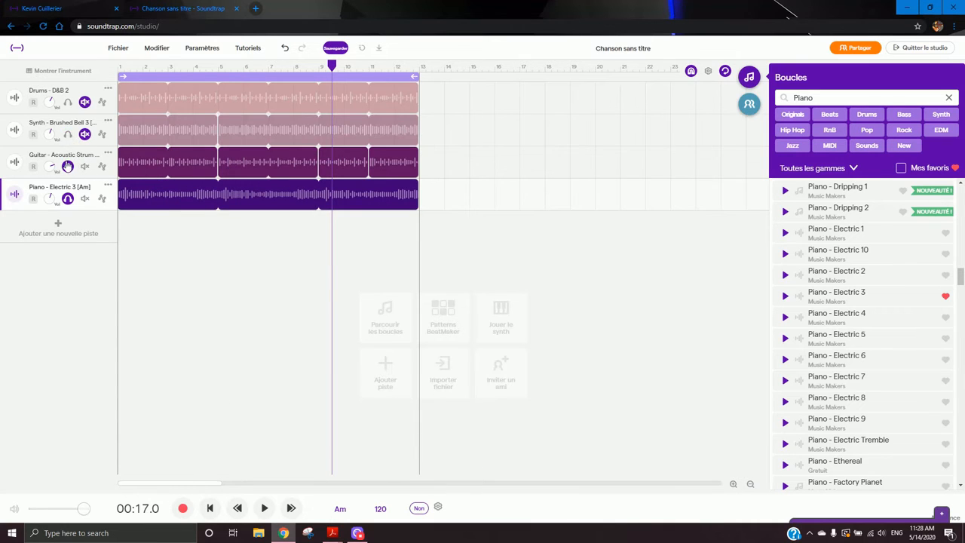
click(67, 167)
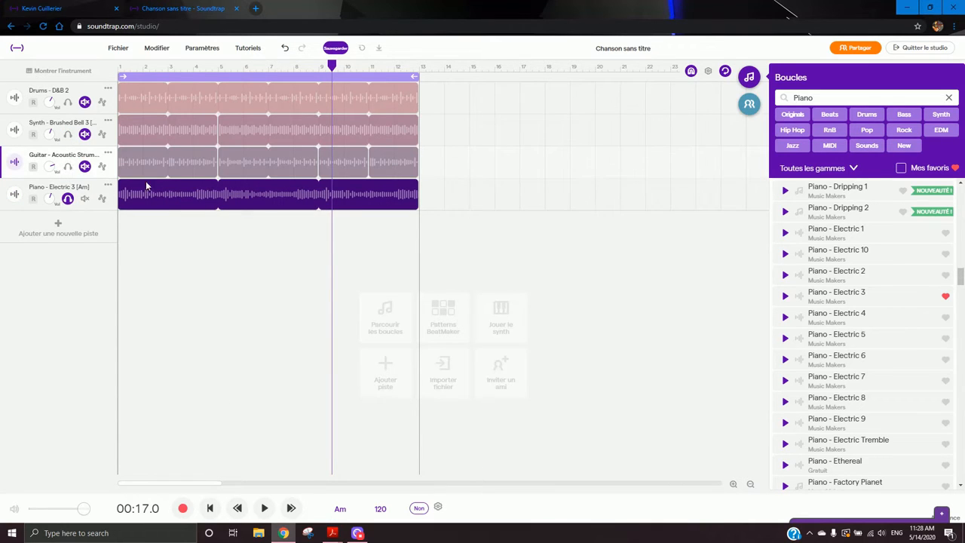
click(125, 68)
click(264, 508)
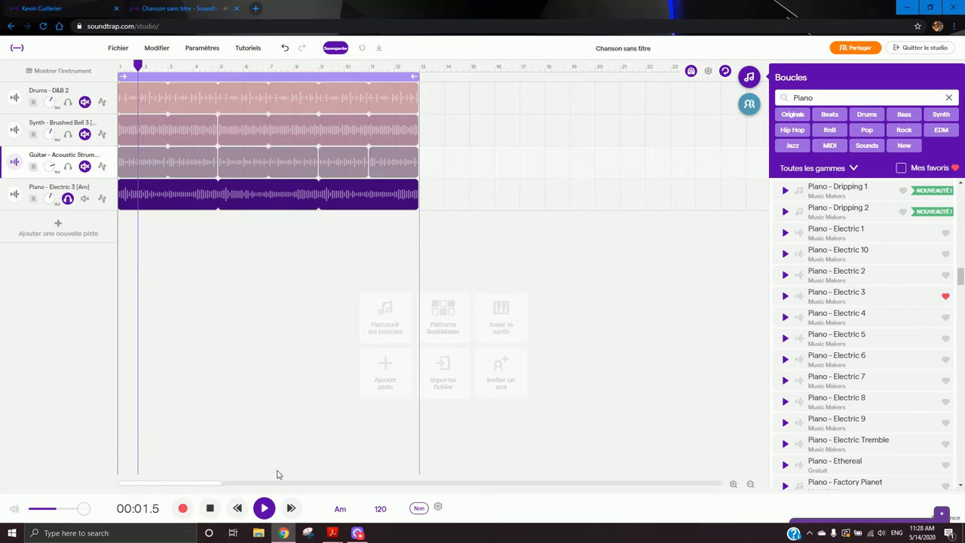
- Apply the Très lumineux Voice Transform to the first piano clip and play it back
right_click(191, 195)
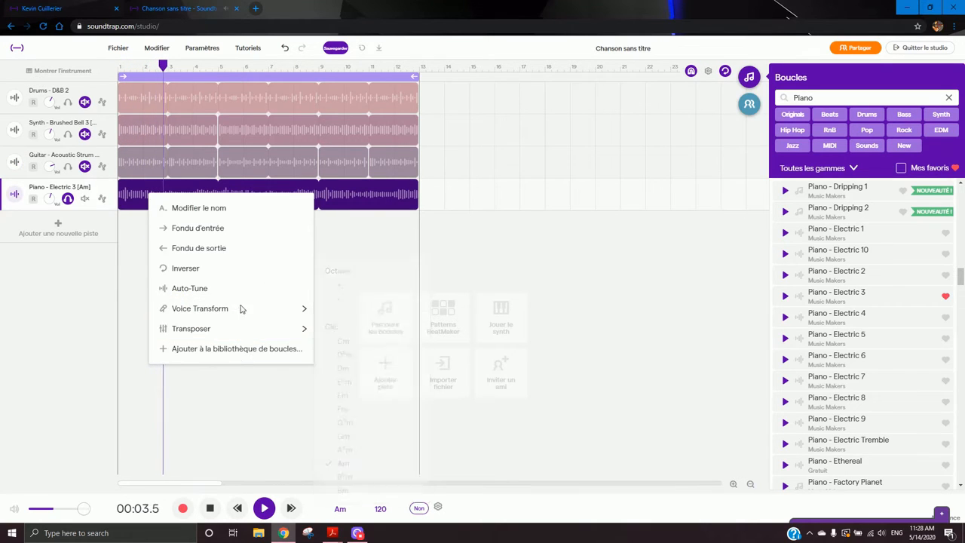
mouse_move(245, 311)
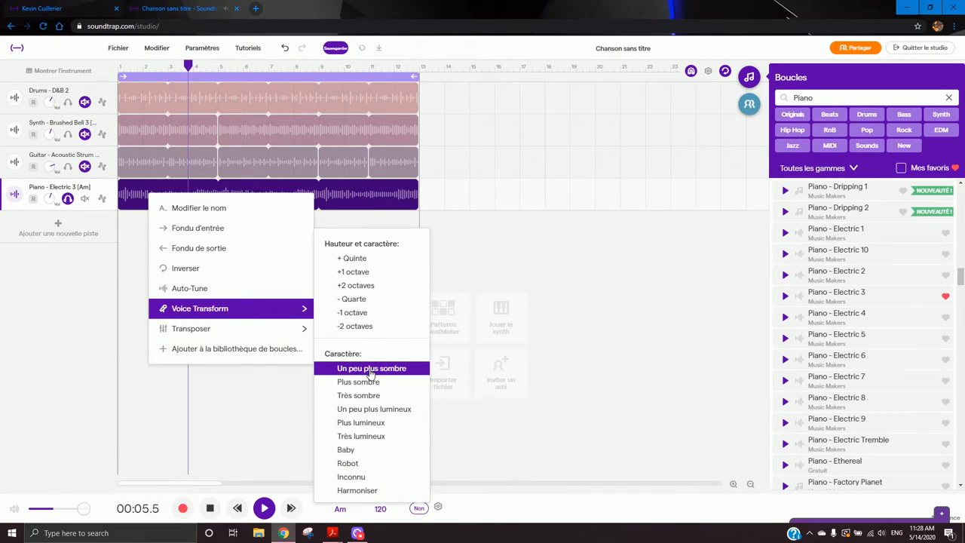
click(376, 437)
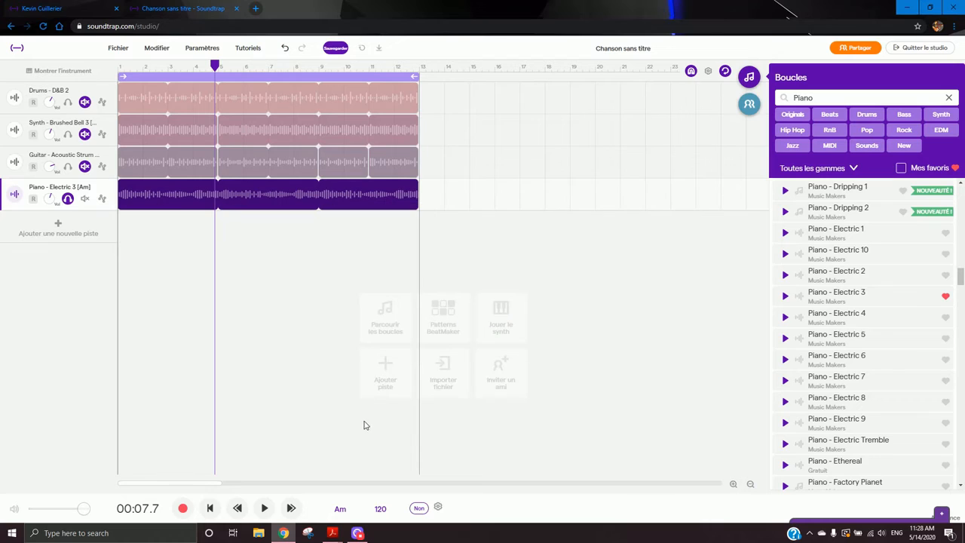
key(space)
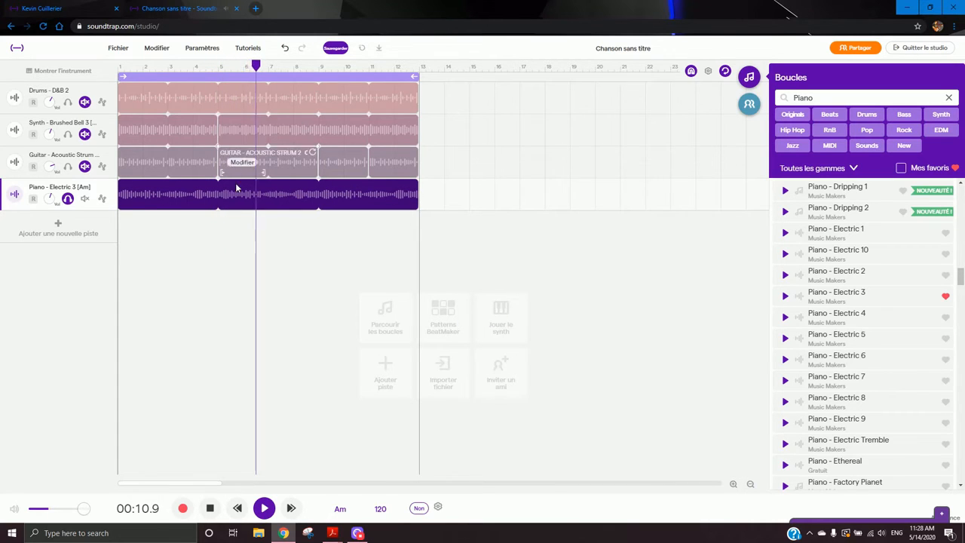
mouse_move(166, 206)
key(space)
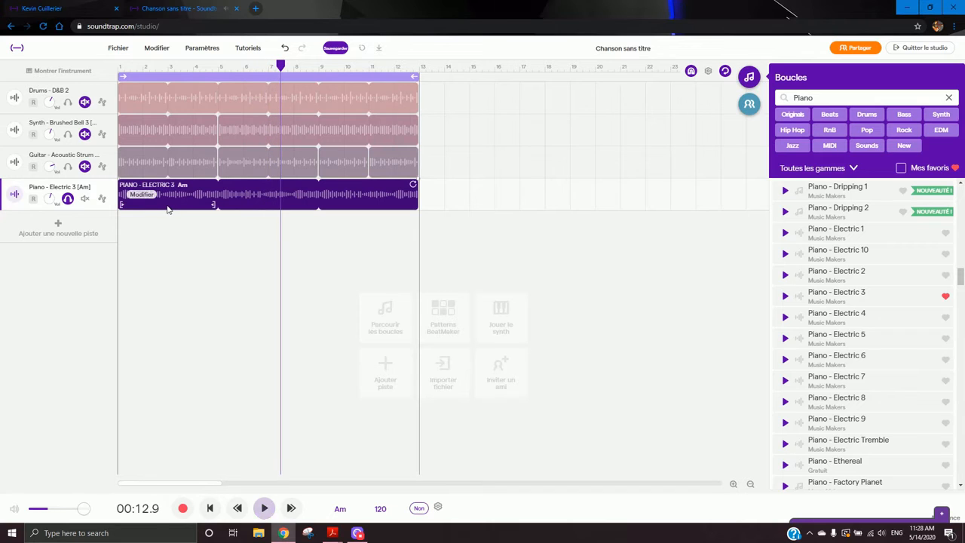
- Apply the Harmoniser Voice Transform to the first piano clip
right_click(171, 199)
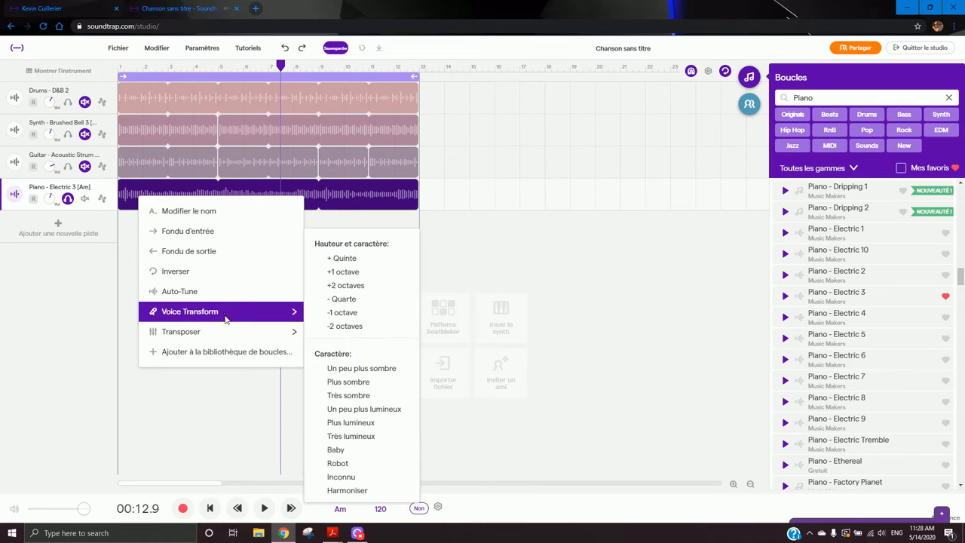
mouse_move(250, 309)
click(349, 491)
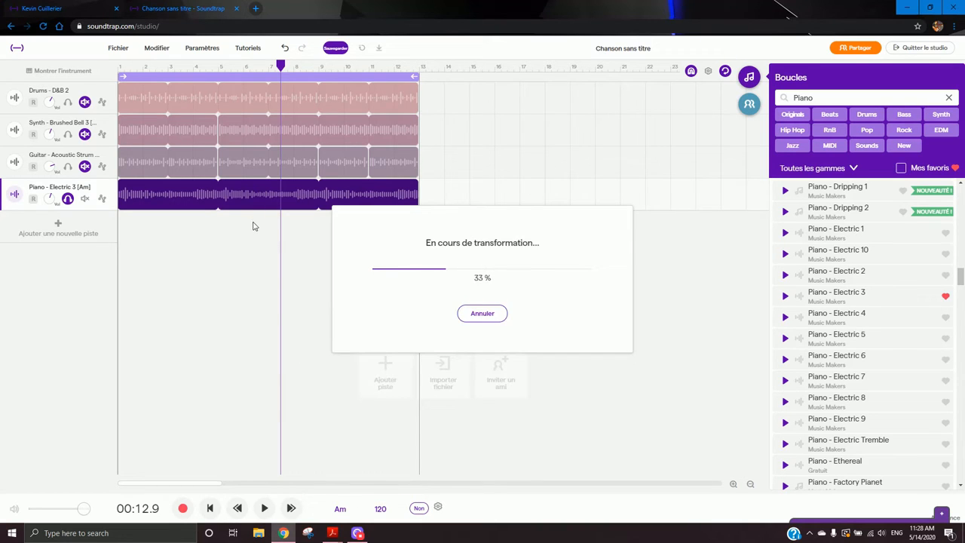
- Play the song from around bar 3, stop it, and unsolo the piano track
click(183, 68)
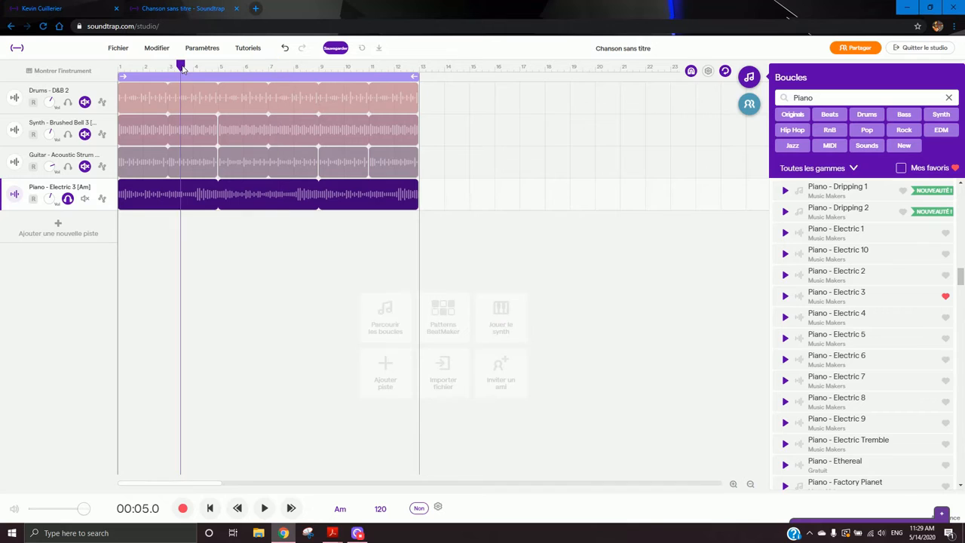
key(space)
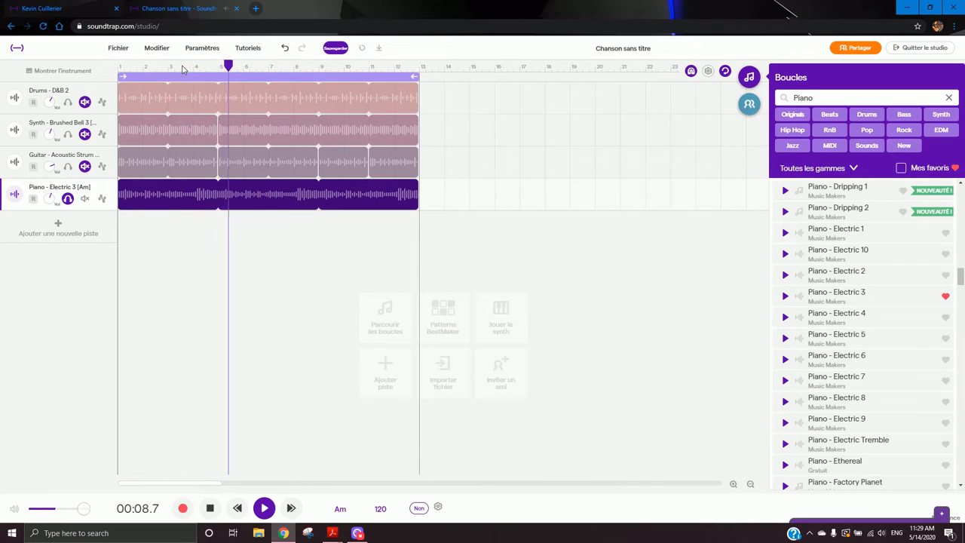
key(space)
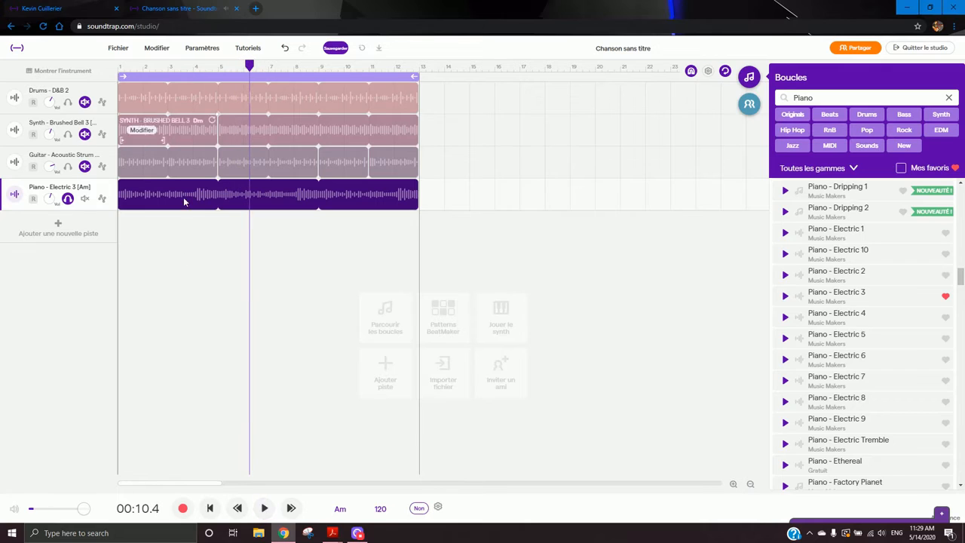
click(68, 199)
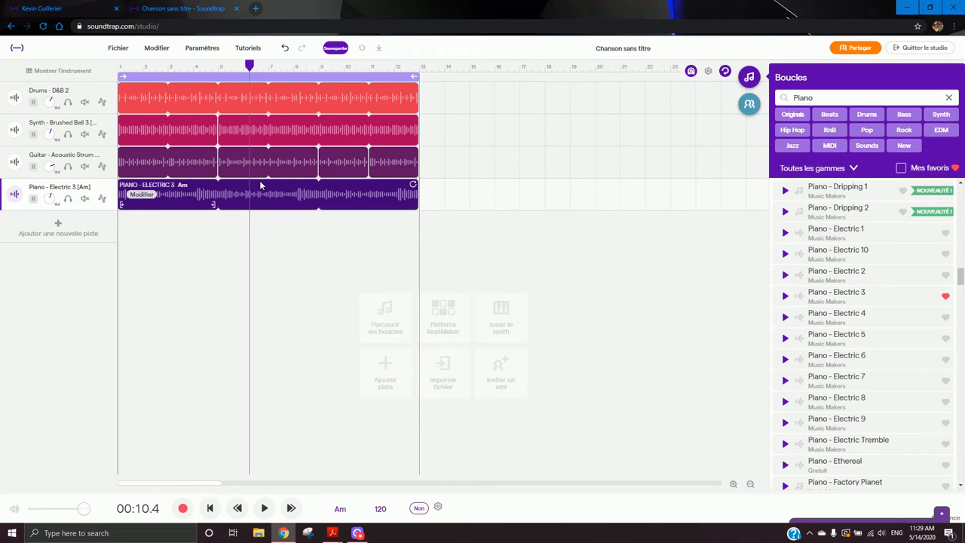
click(151, 196)
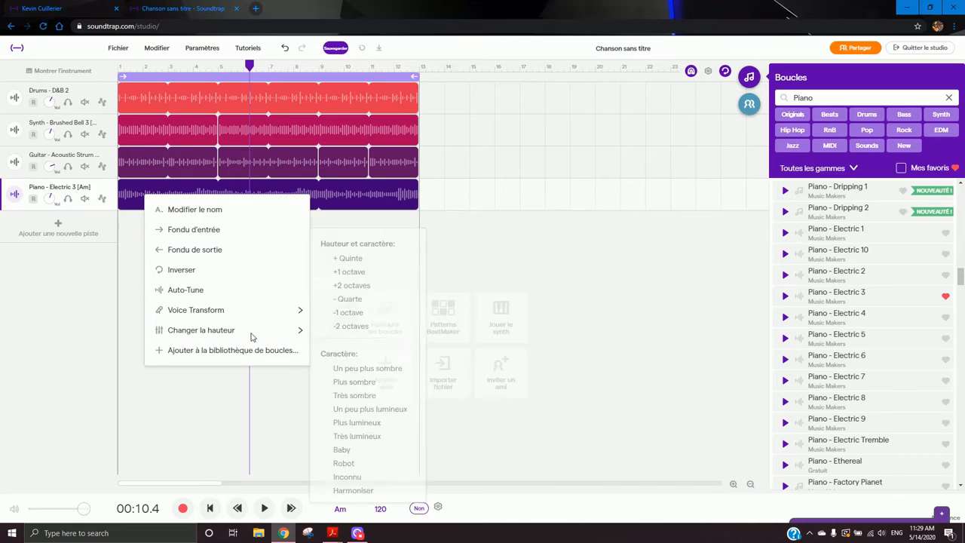
mouse_move(226, 331)
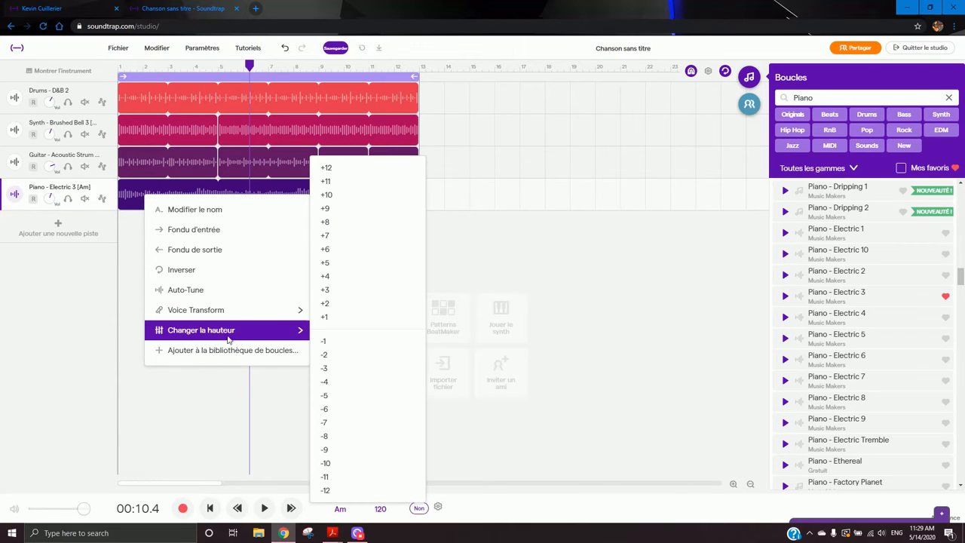
mouse_move(286, 310)
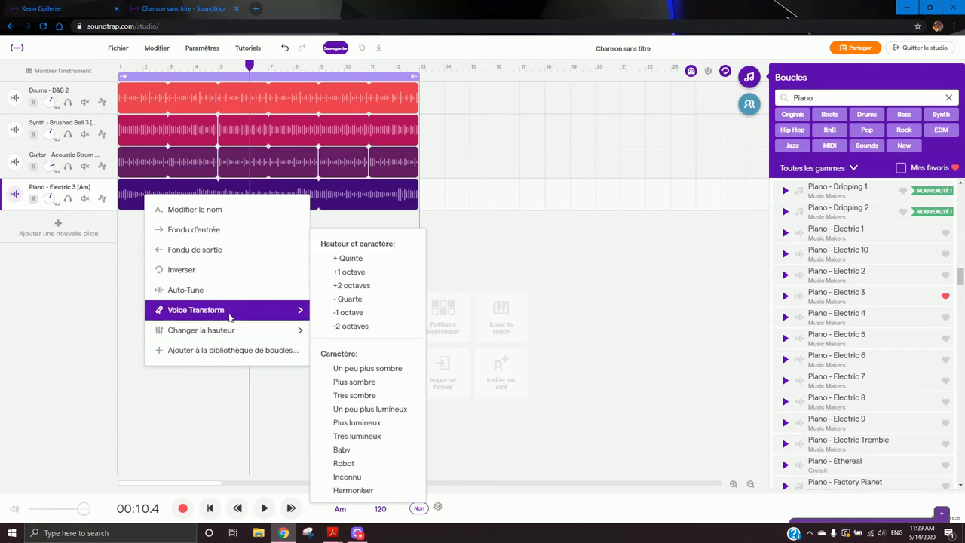
mouse_move(288, 328)
mouse_move(215, 306)
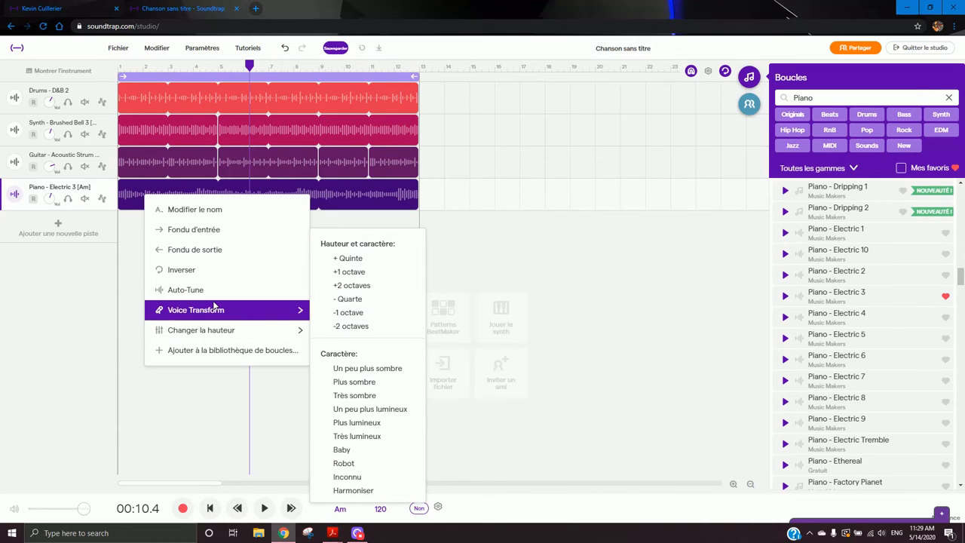
click(136, 268)
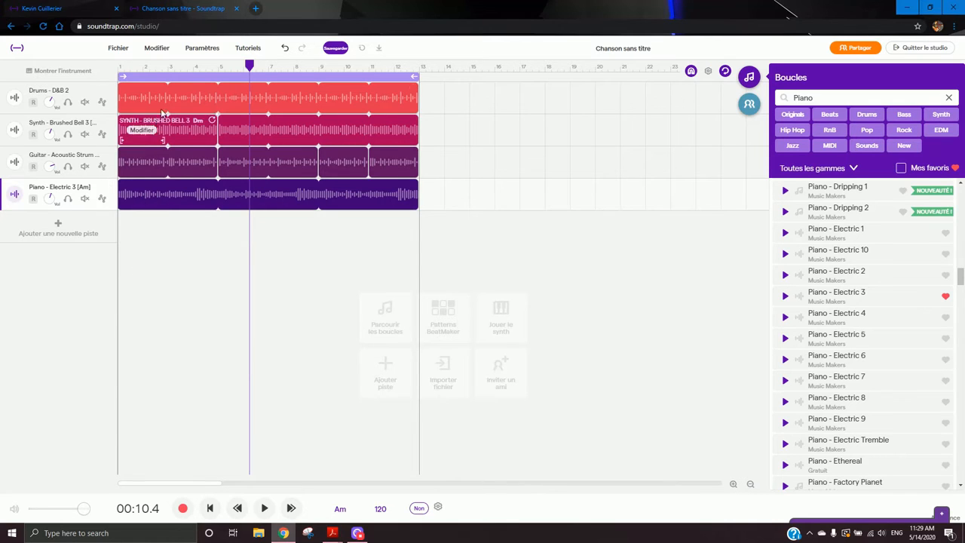
- Shorten the loop region to end at bar 5 and play it from the start
click(125, 68)
drag(415, 76, 215, 76)
key(space)
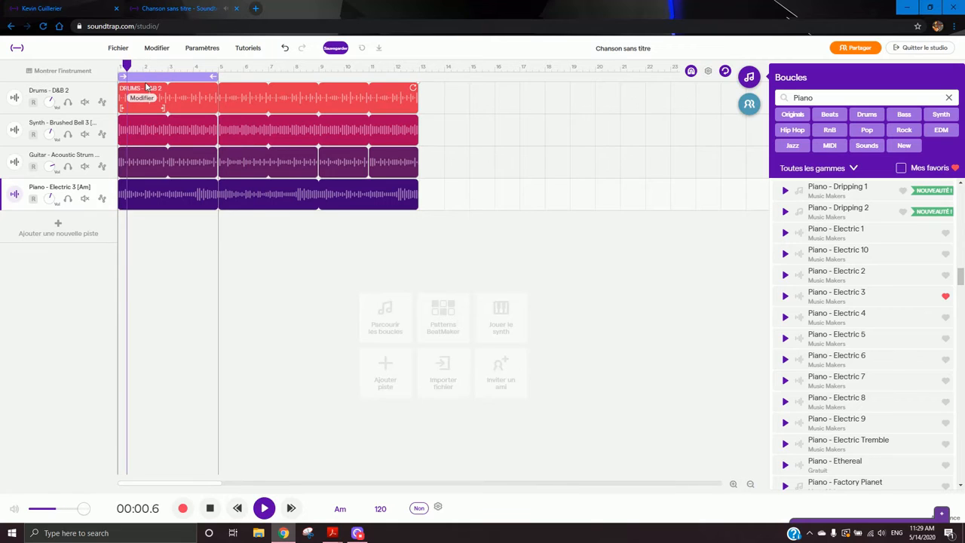
- Solo the piano track during playback, return to the start, and unsolo it again
click(67, 198)
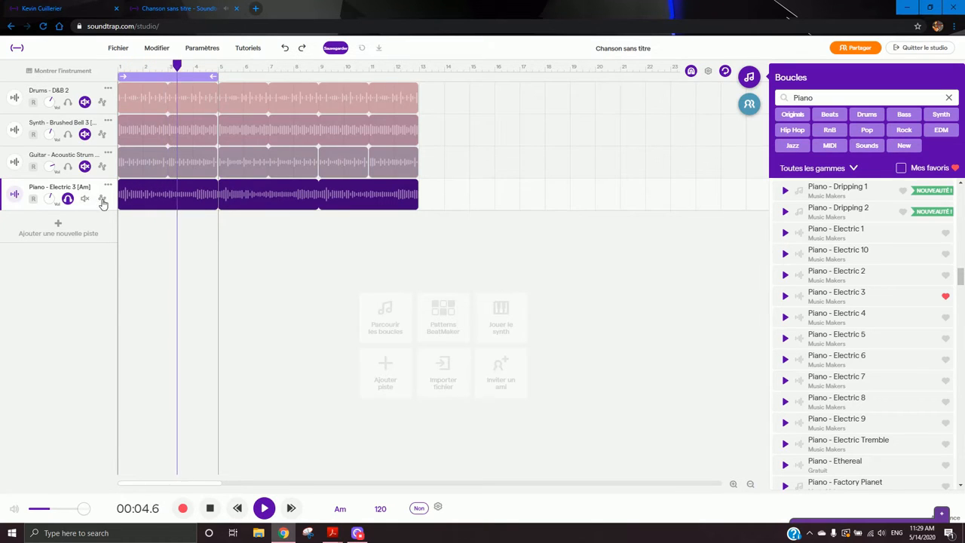
click(119, 67)
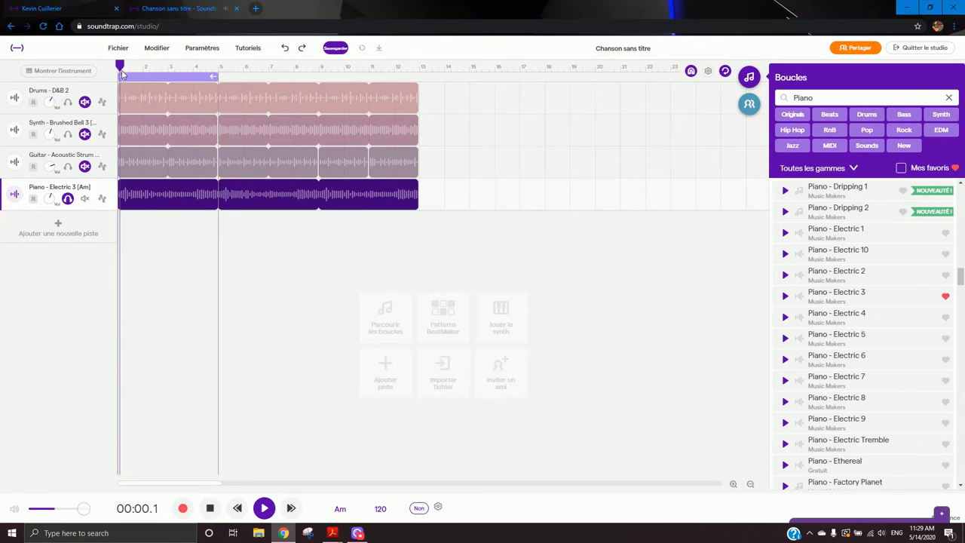
click(68, 199)
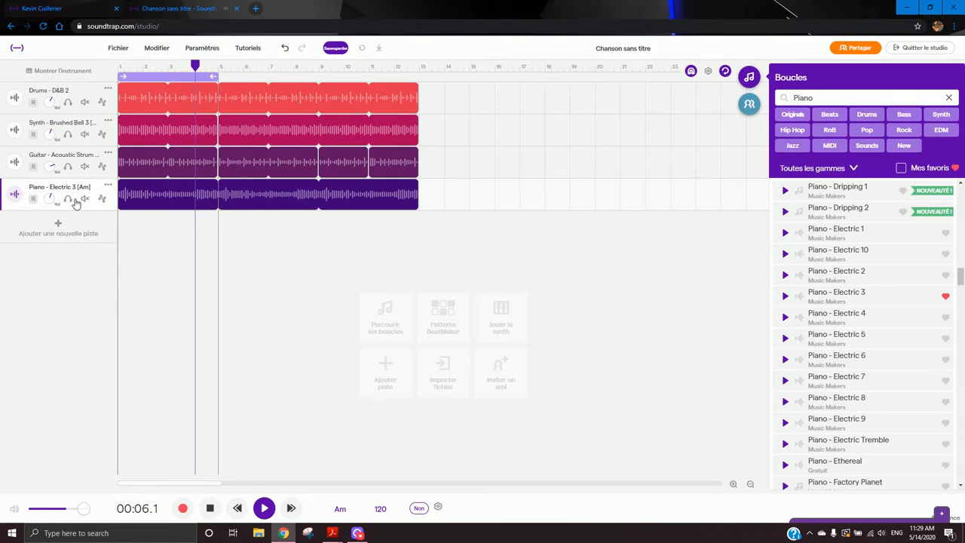
- Delete the Synth - Brushed Bell 3 track
click(84, 134)
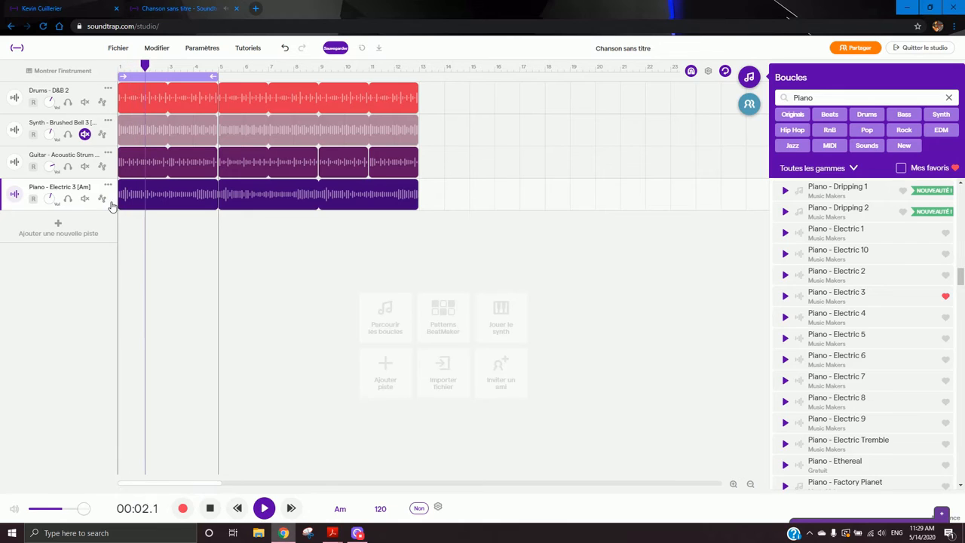
click(108, 122)
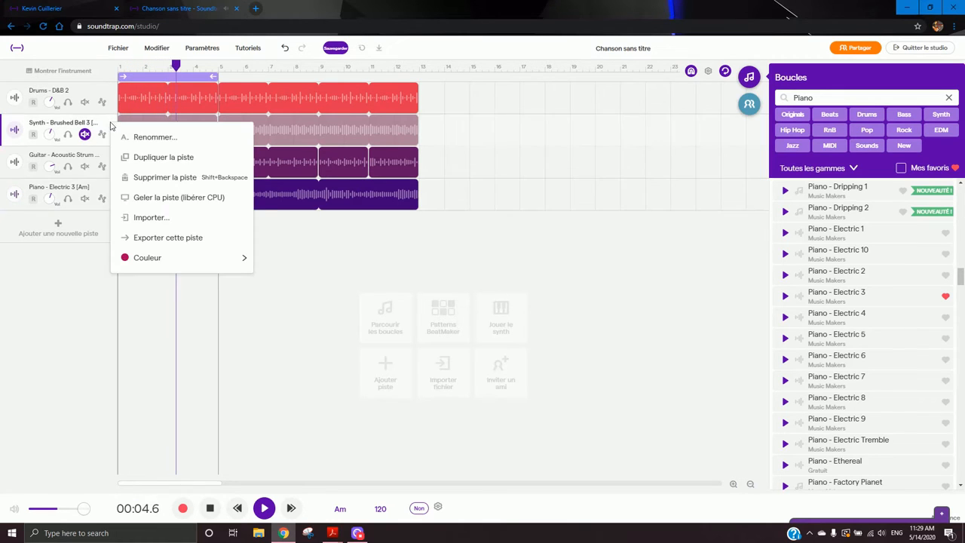
click(147, 176)
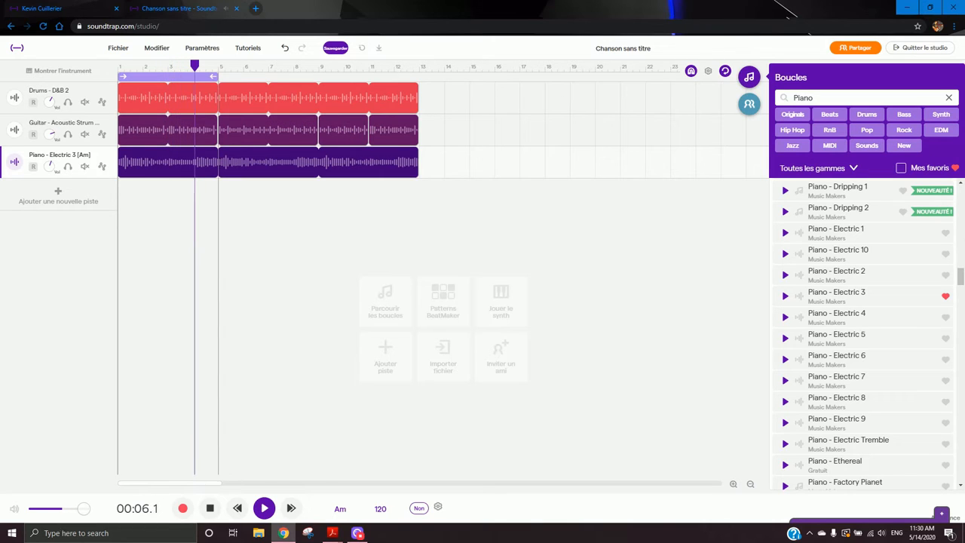
- Stop playback, extend the loop region back to bar 13, and return to the start
key(space)
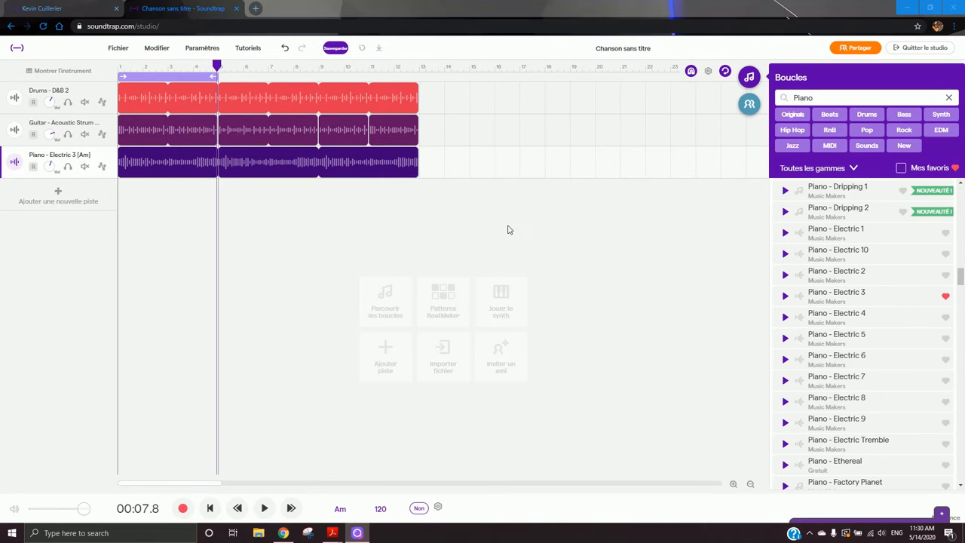
drag(217, 77, 414, 76)
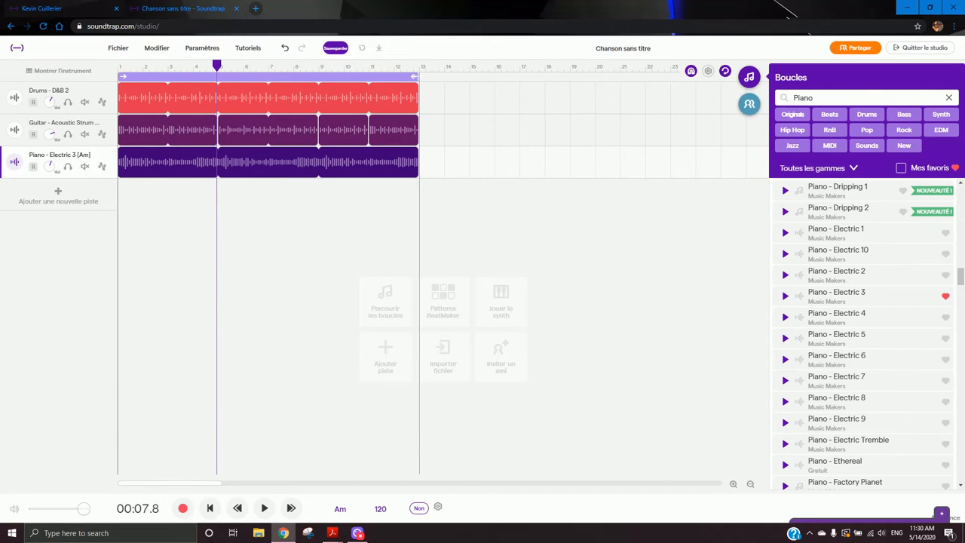
click(118, 69)
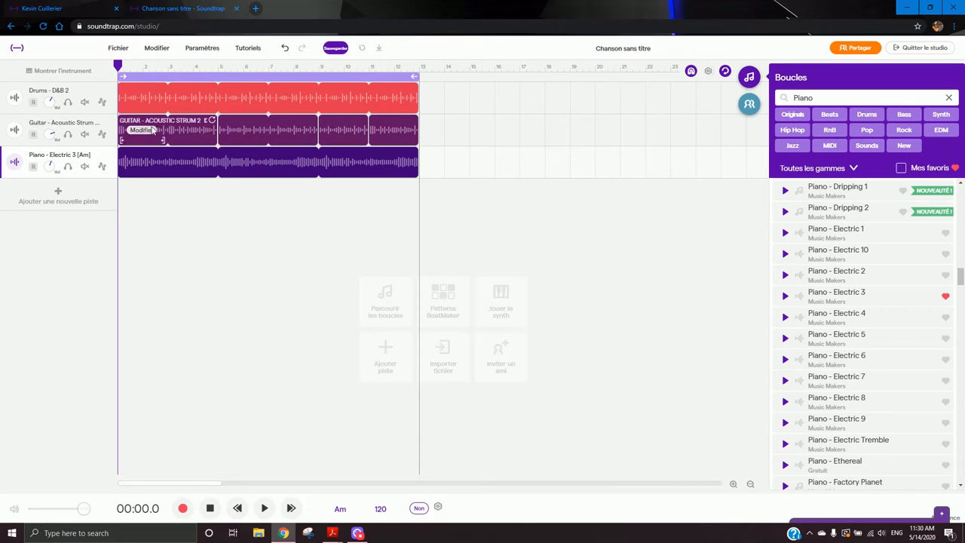
- Add a new Voix & micros microphone track
click(103, 102)
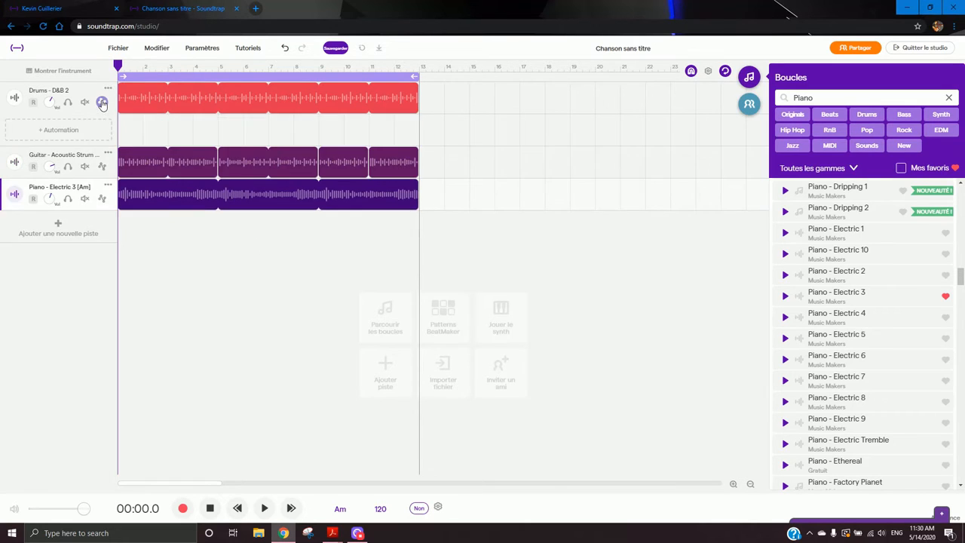
click(103, 103)
click(68, 200)
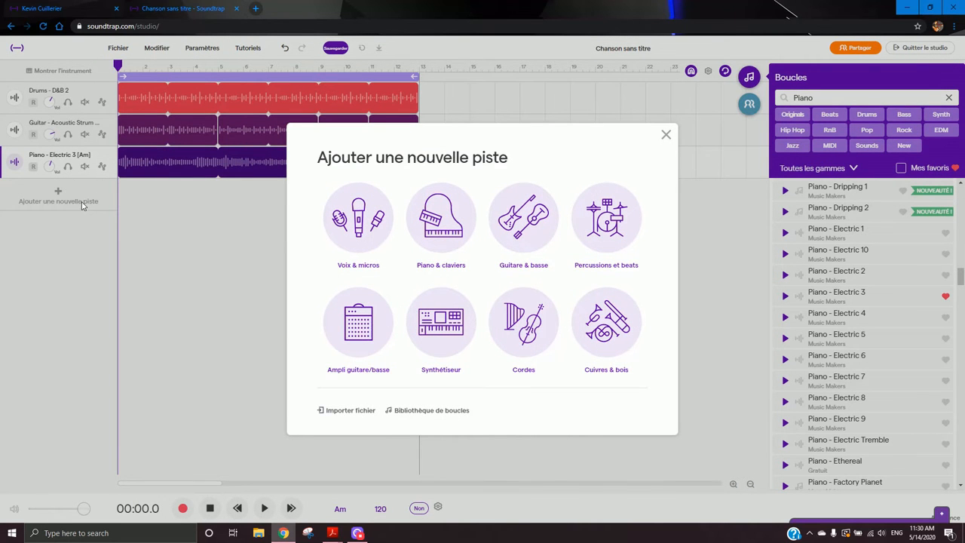
click(360, 242)
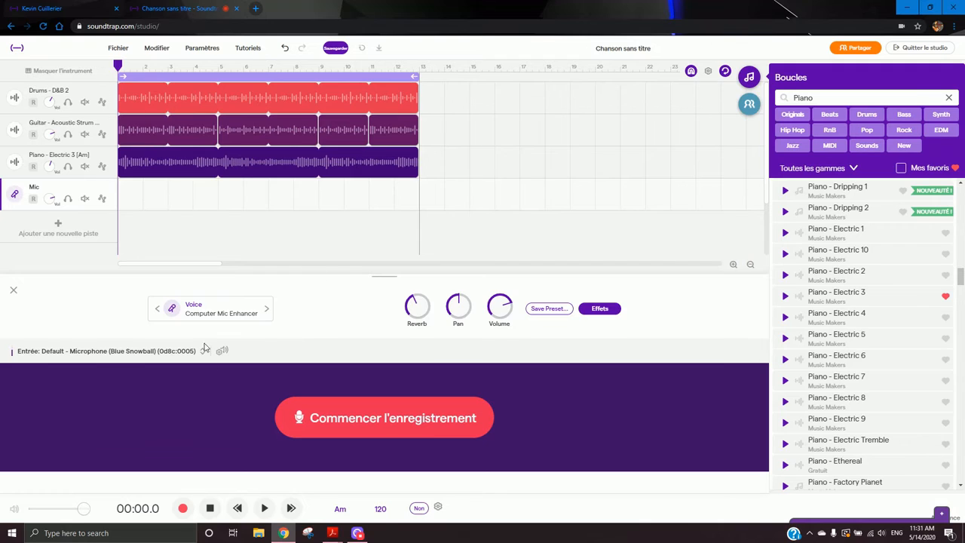
- Play the song, stop it, and return the playhead to the start
click(264, 508)
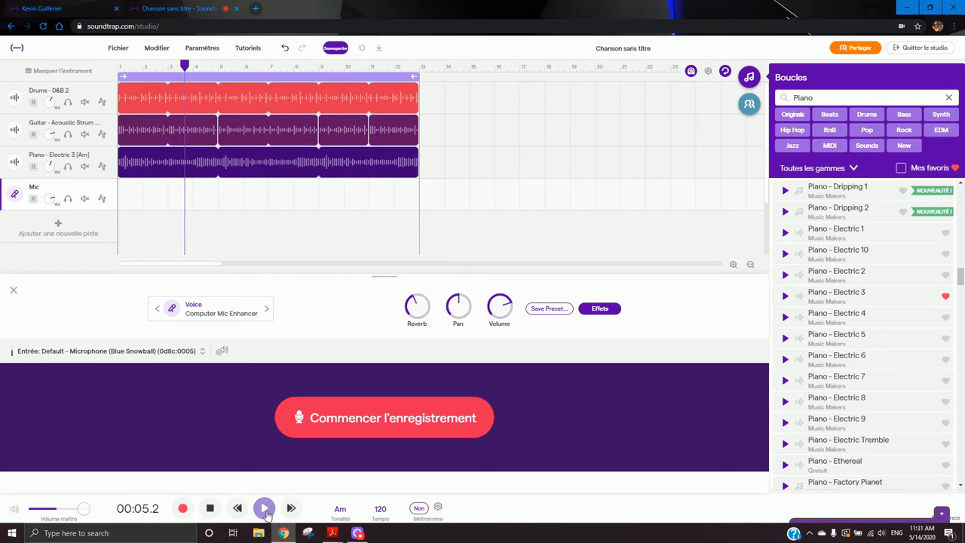
click(119, 67)
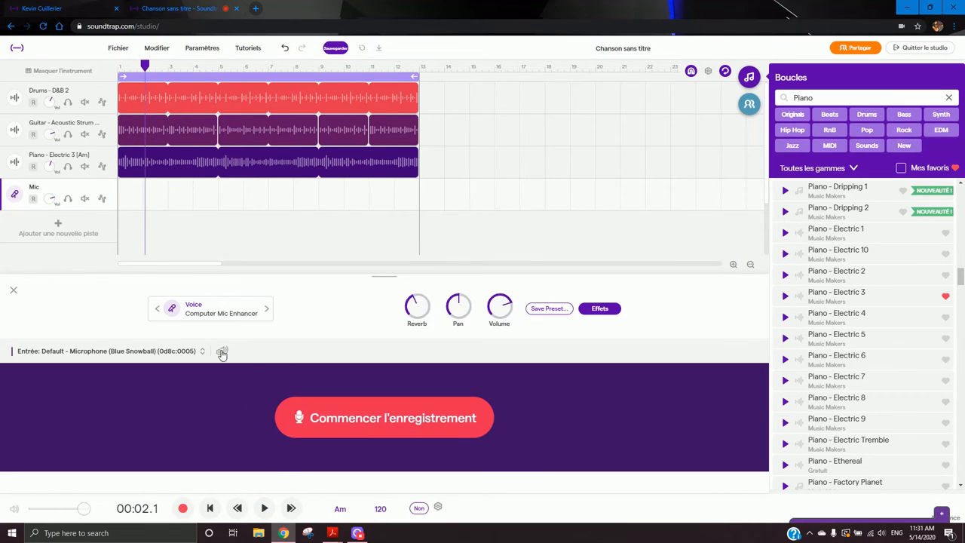
click(263, 509)
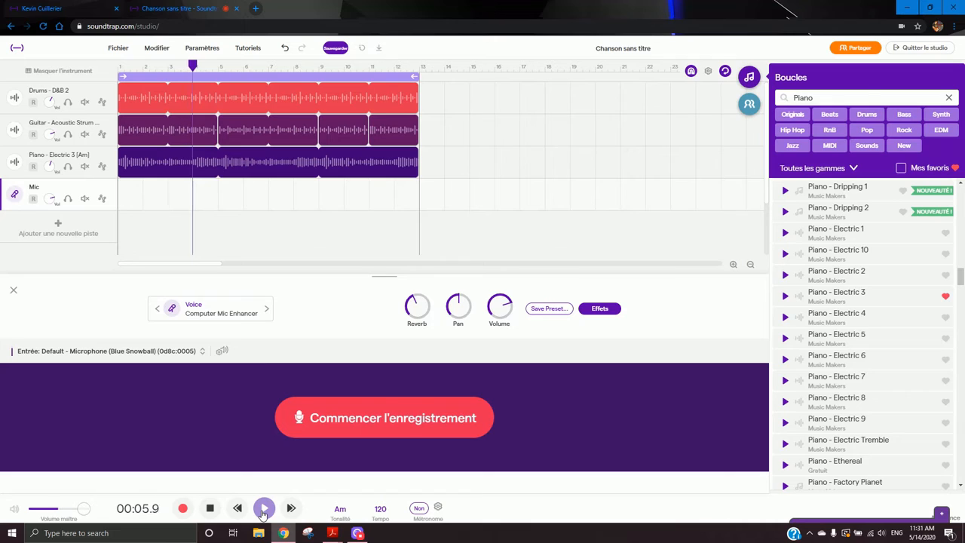
click(263, 509)
click(129, 69)
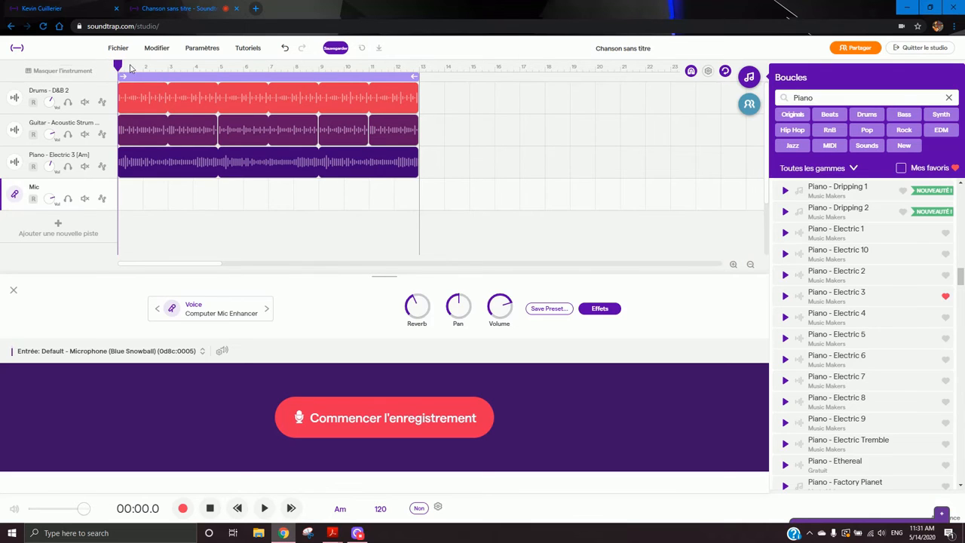
- Record a short microphone take on the Mic track and play it back from the start
click(338, 410)
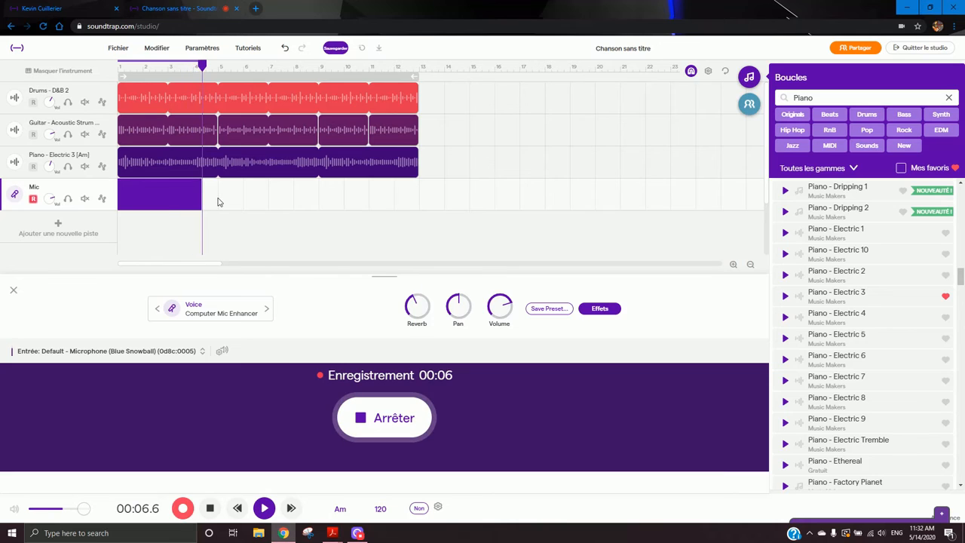
click(392, 418)
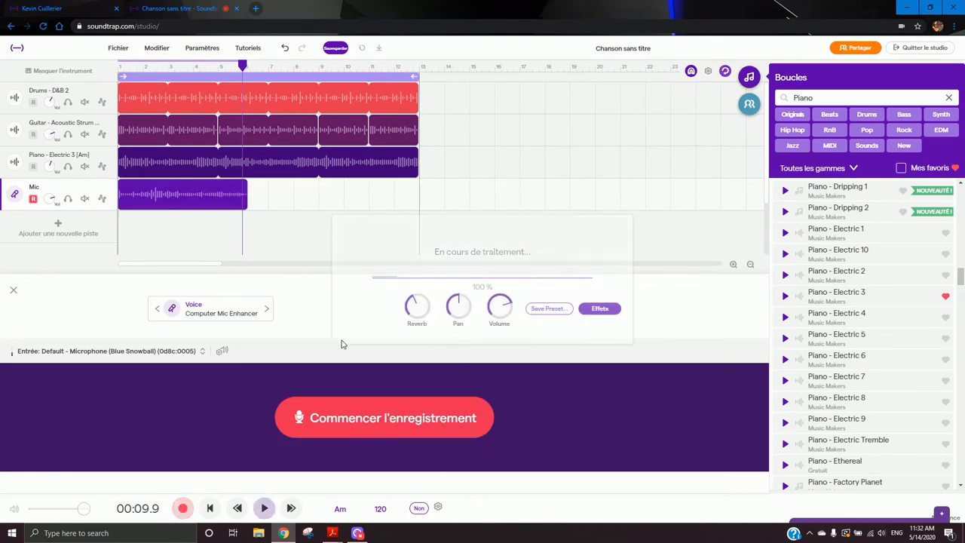
click(123, 67)
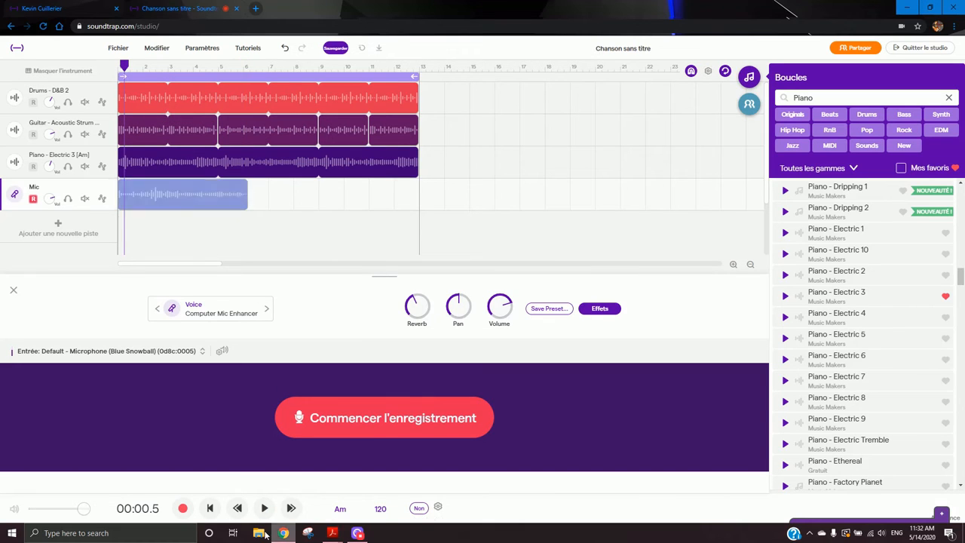
click(263, 509)
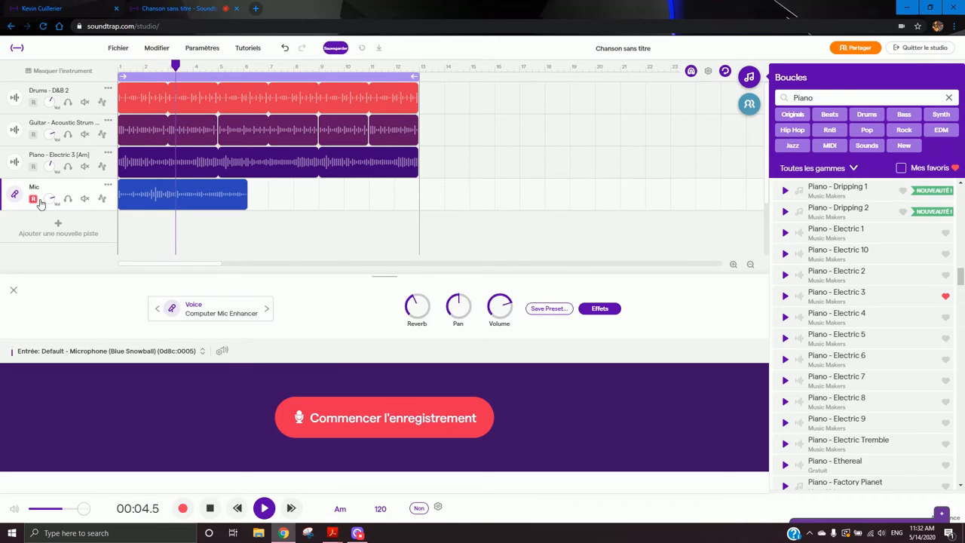
click(210, 510)
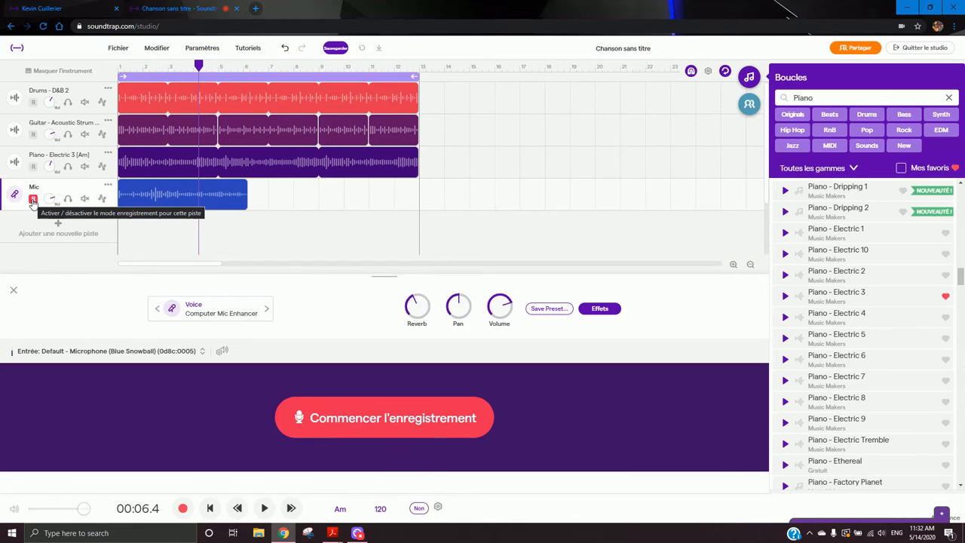
- Add a second Voix & micros track and arm it for recording instead of the Mic track
click(80, 227)
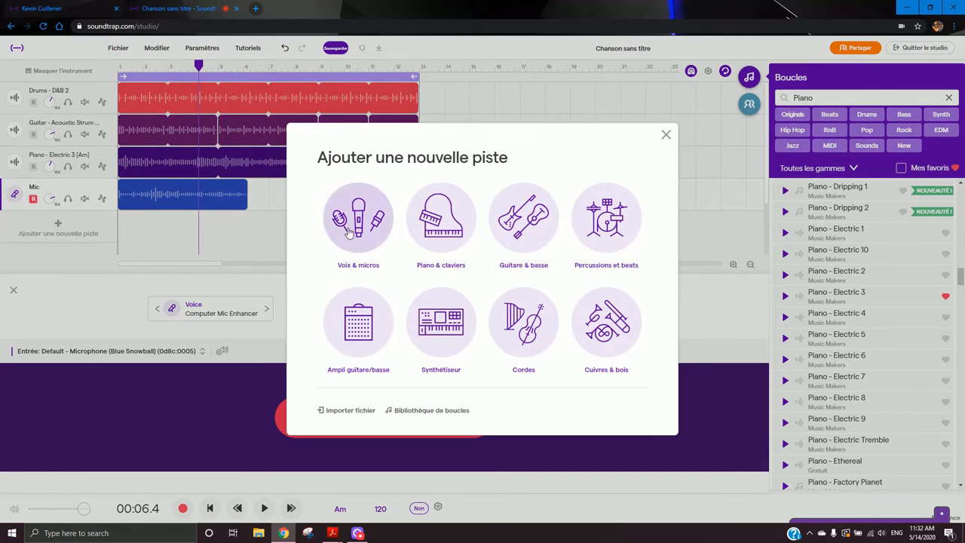
click(349, 232)
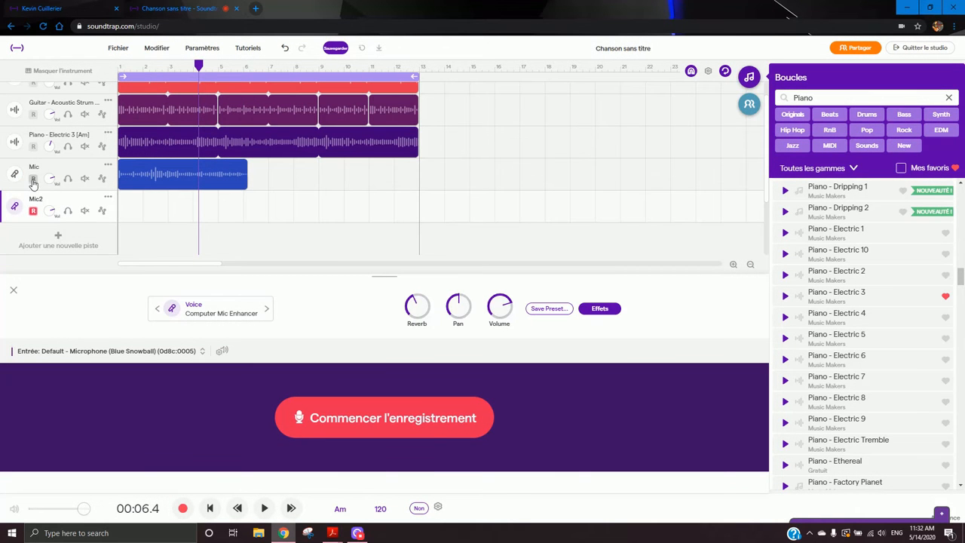
click(32, 210)
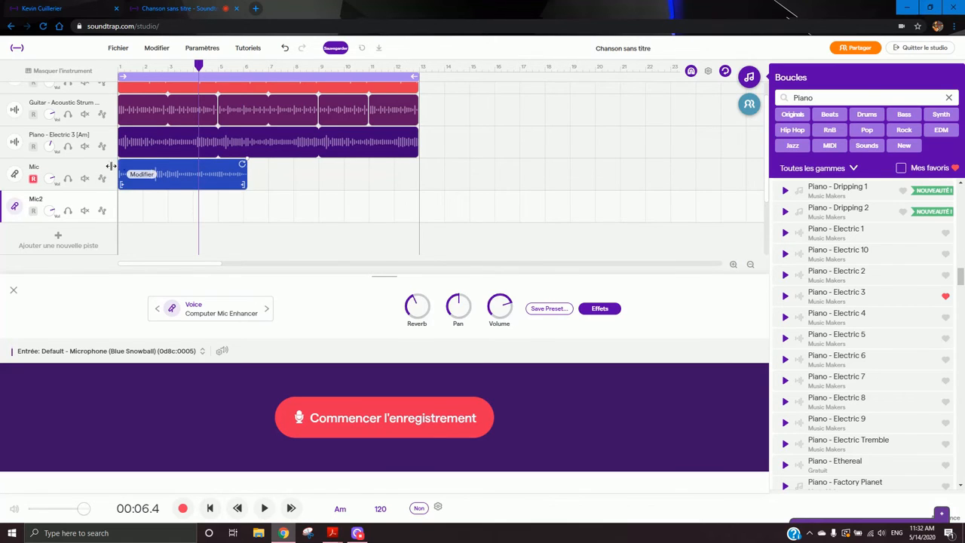
click(33, 178)
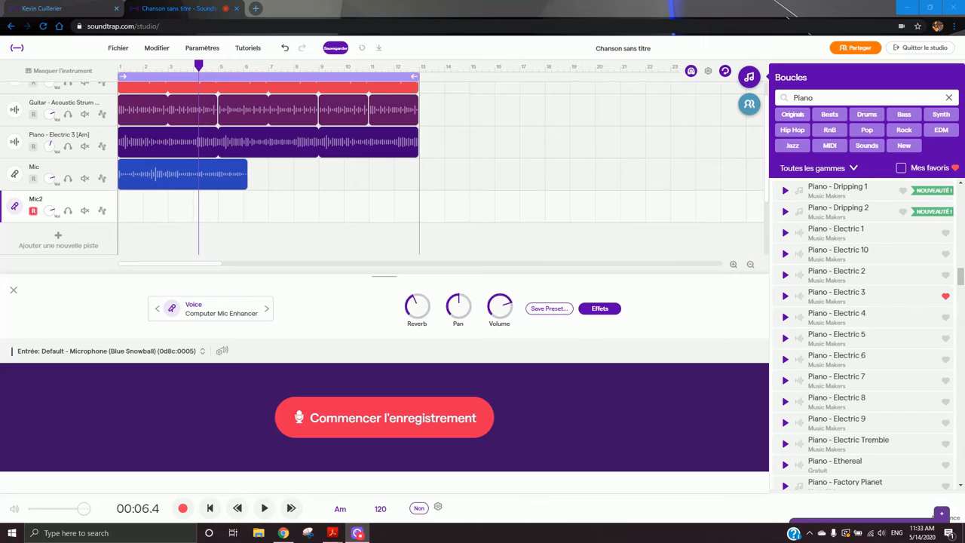
scroll(301, 169, up, 2)
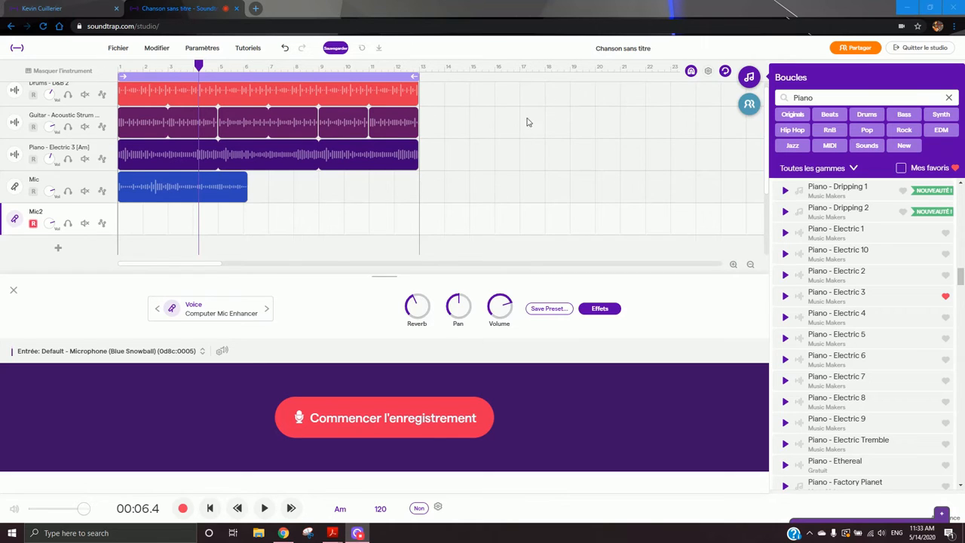
scroll(375, 178, up, 1)
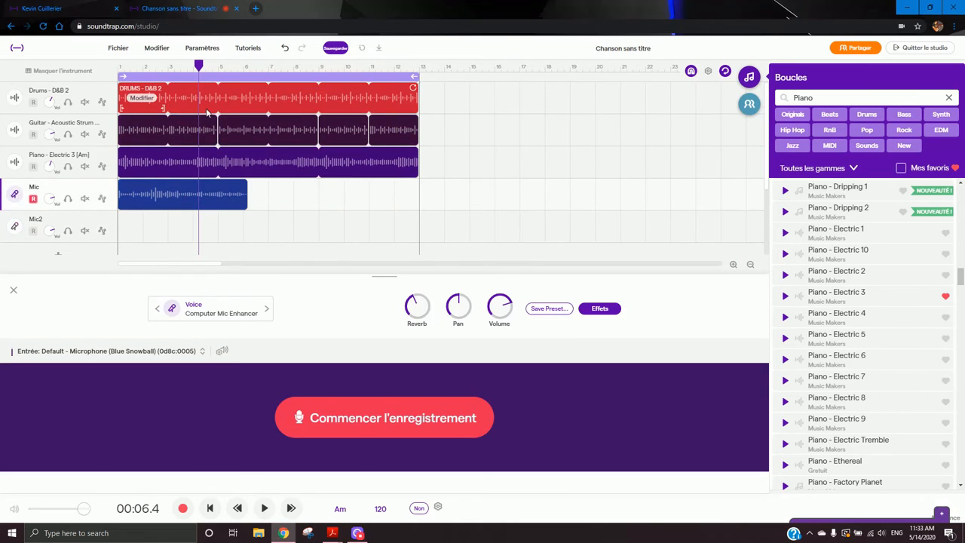
click(542, 160)
click(542, 160)
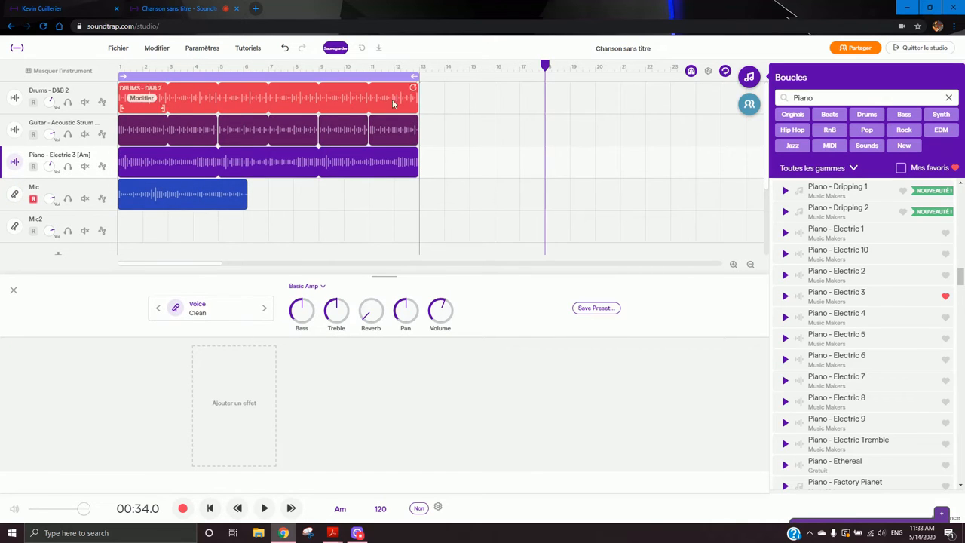
click(410, 104)
right_click(392, 133)
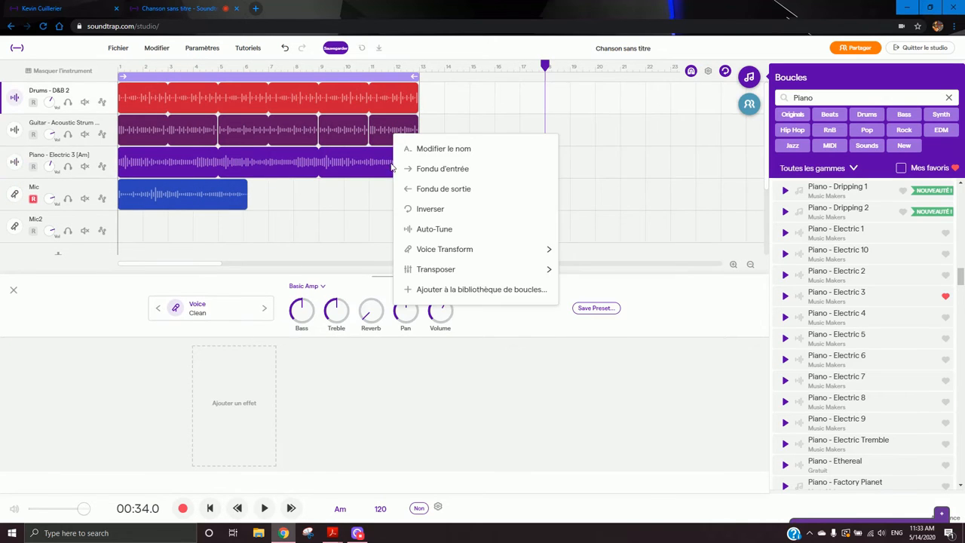
click(363, 166)
click(359, 164)
right_click(354, 139)
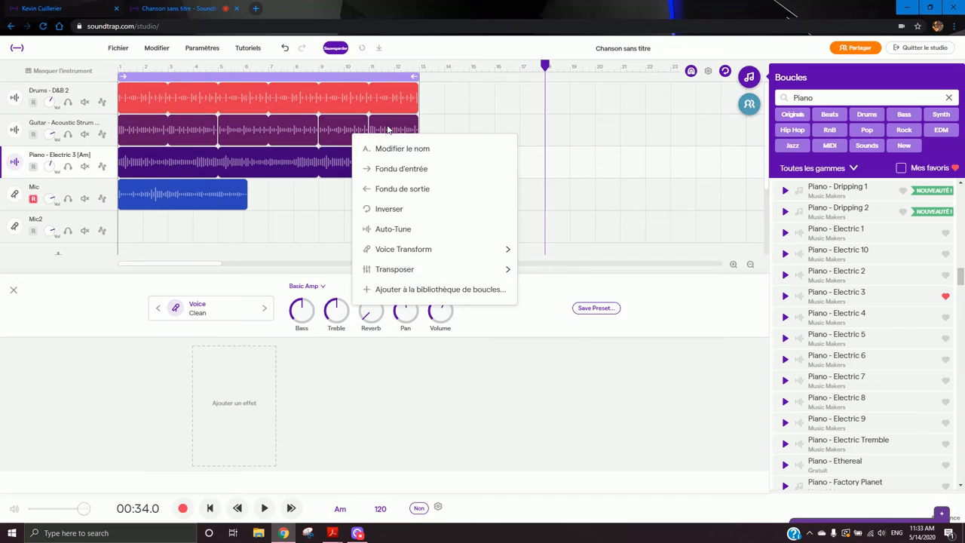
click(388, 130)
right_click(340, 129)
click(294, 130)
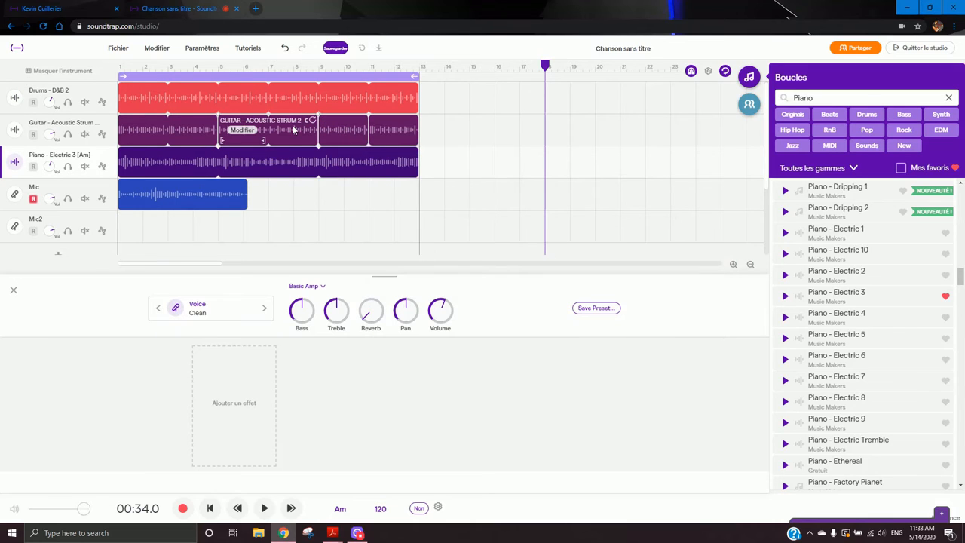
- Paste the piano region onto the guitar track after bar 13, then delete the pasted copy
click(441, 123)
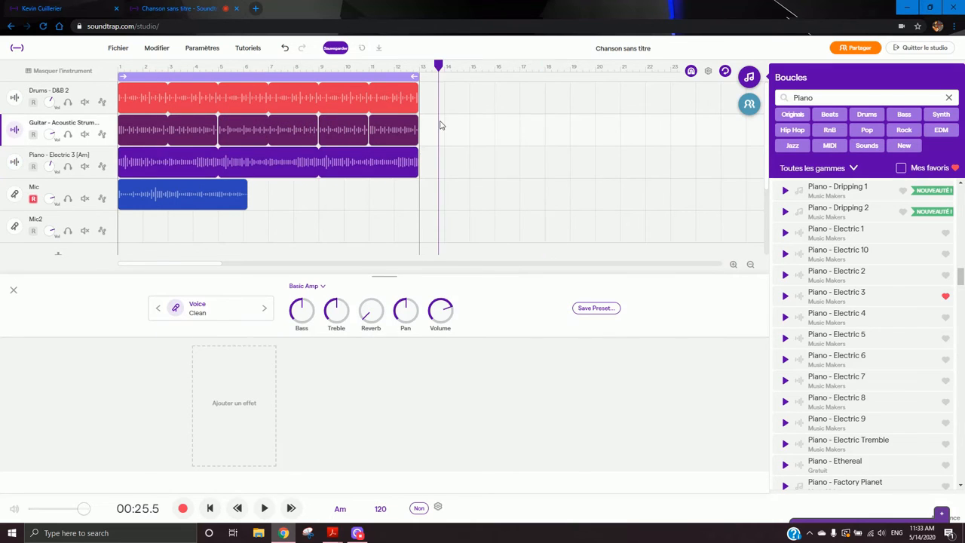
key(ctrl+v)
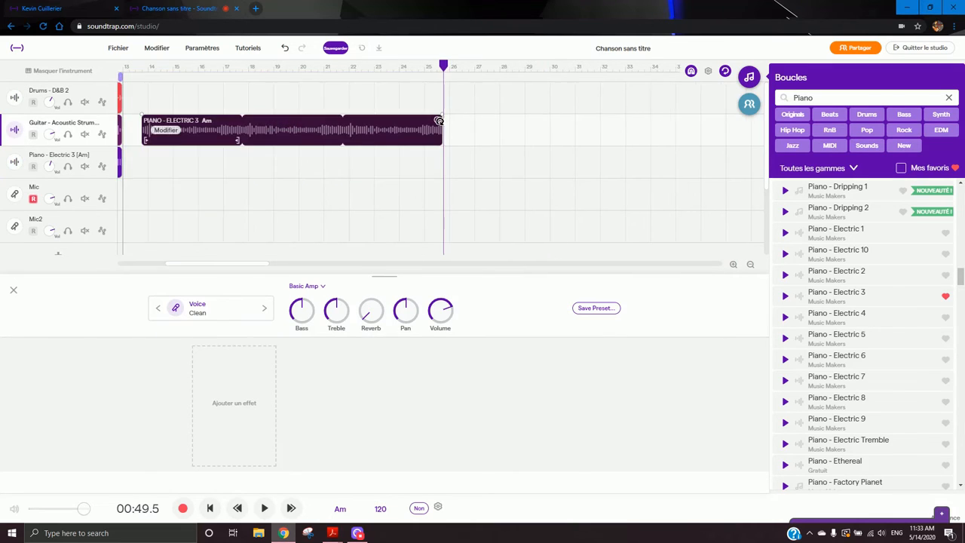
right_click(263, 131)
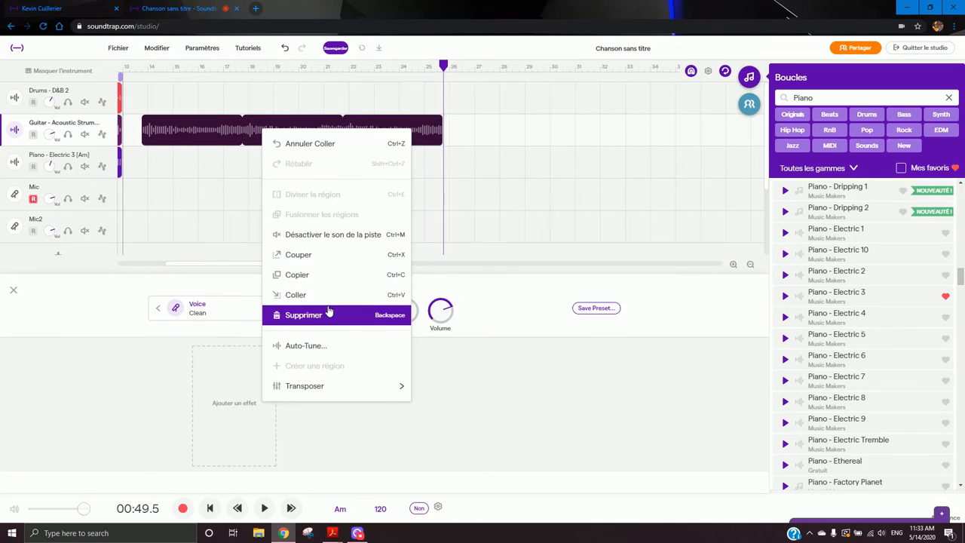
click(304, 314)
drag(260, 263, 205, 263)
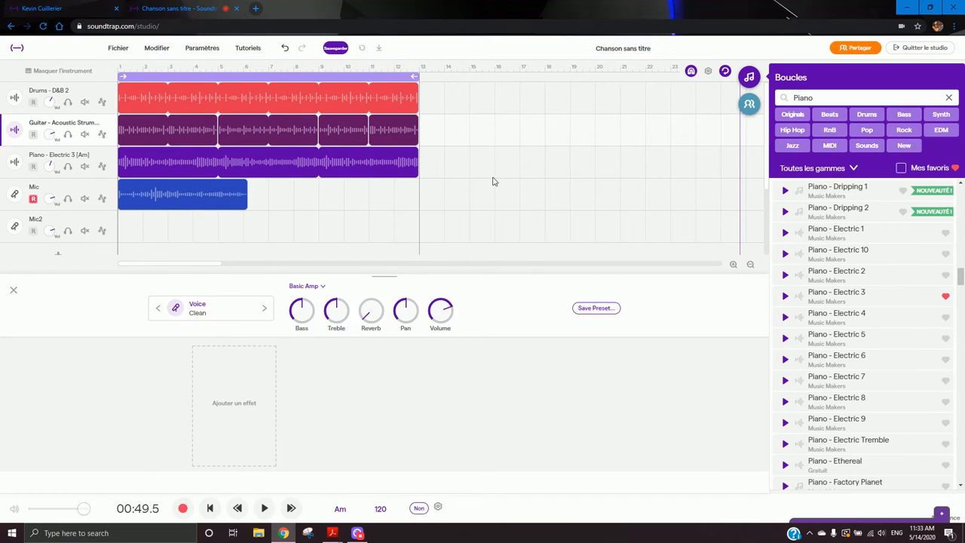
- Disarm recording on the Mic track and save the song
click(34, 198)
click(336, 48)
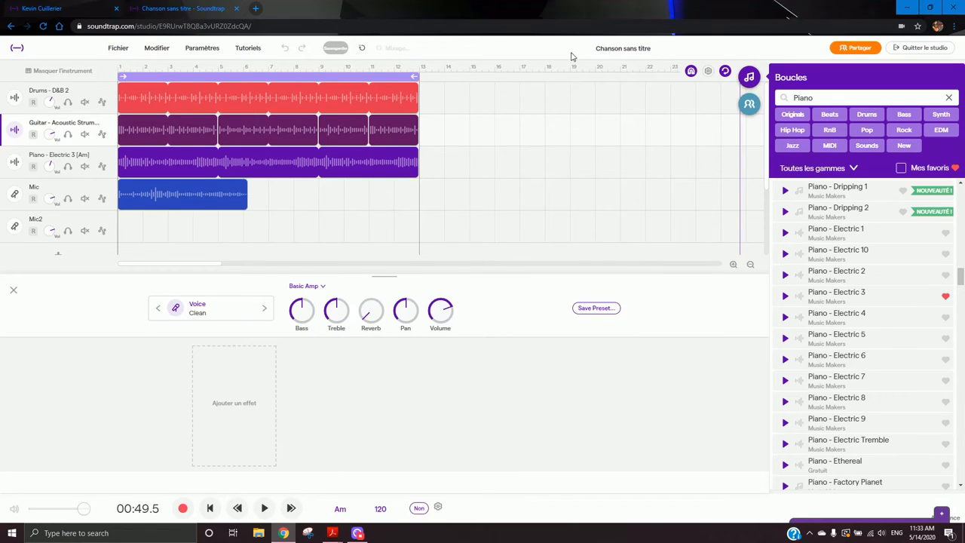
- Rename the song Atelier 15 mai
click(622, 50)
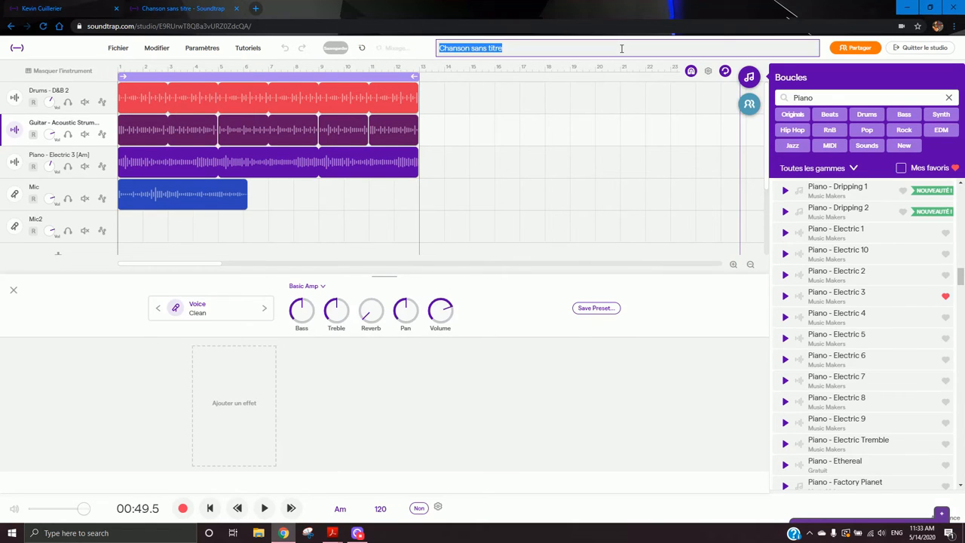
text(Atelier 15 mai)
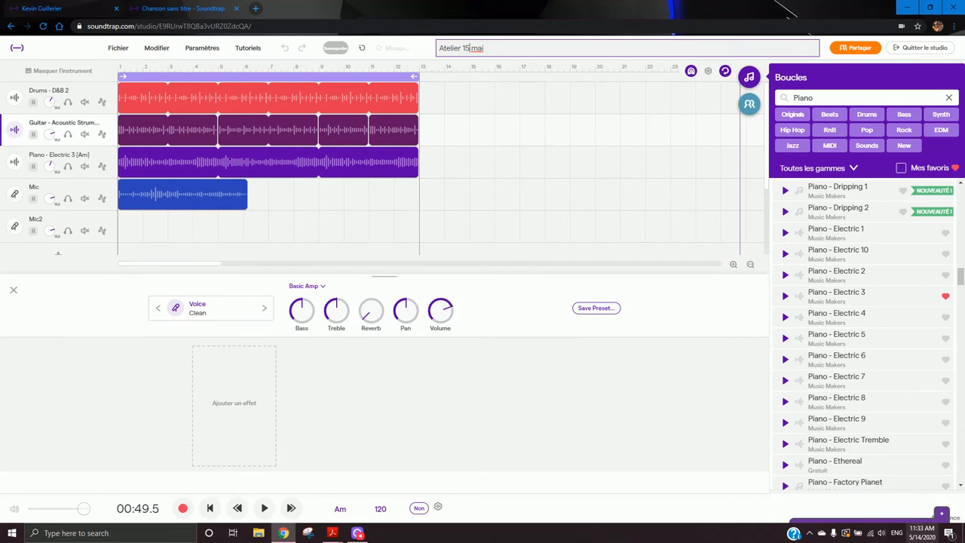
- Check today's date and rename the song Atelier 14 mai
click(921, 532)
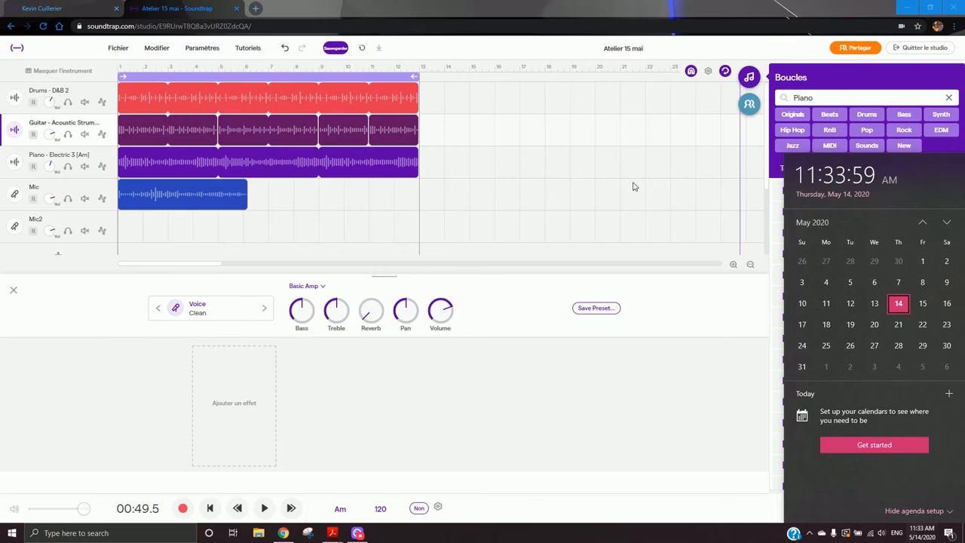
click(586, 49)
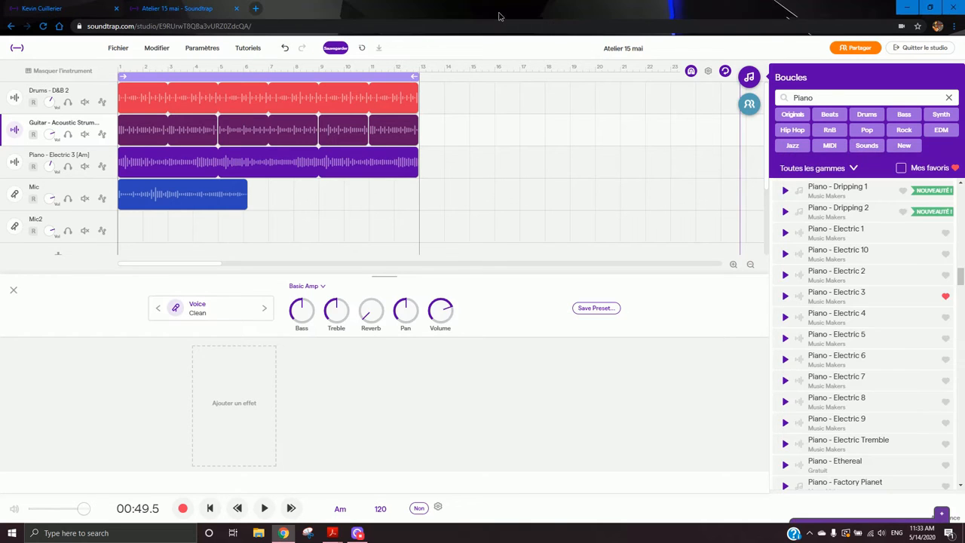
click(611, 51)
click(471, 47)
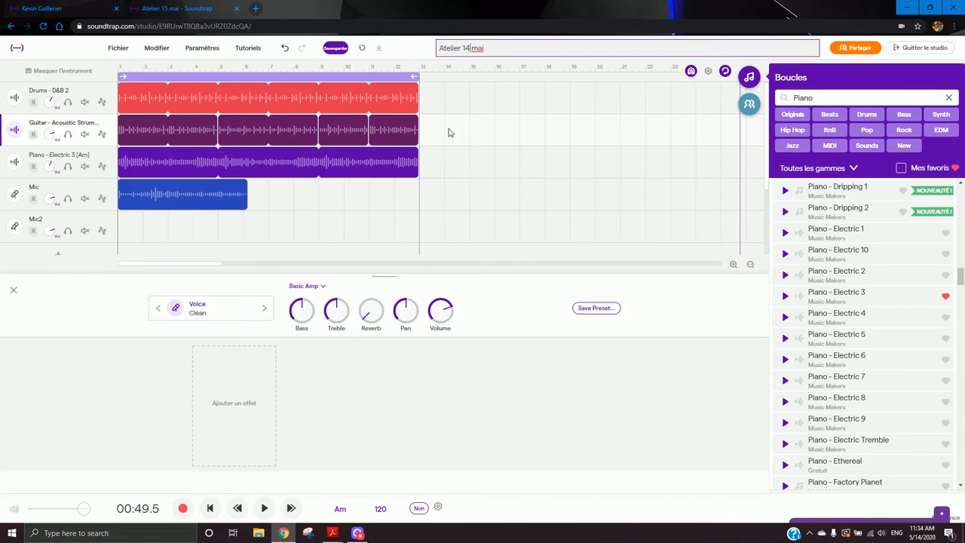
click(424, 54)
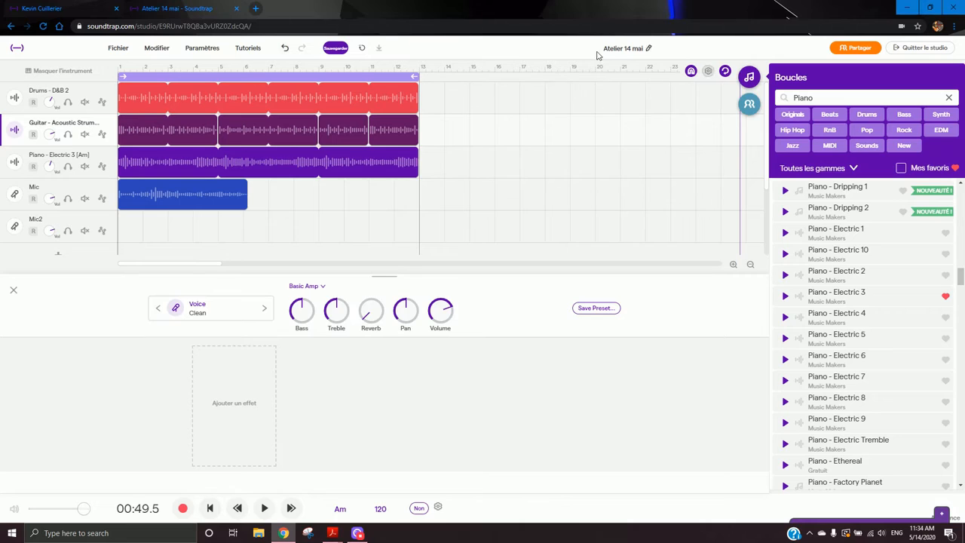
- Play the song from the start and stop it
click(119, 70)
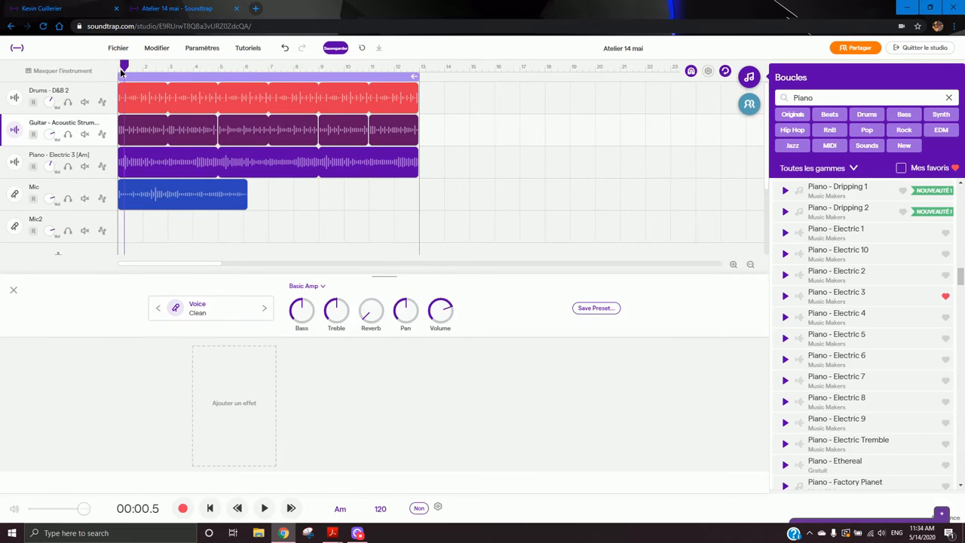
key(space)
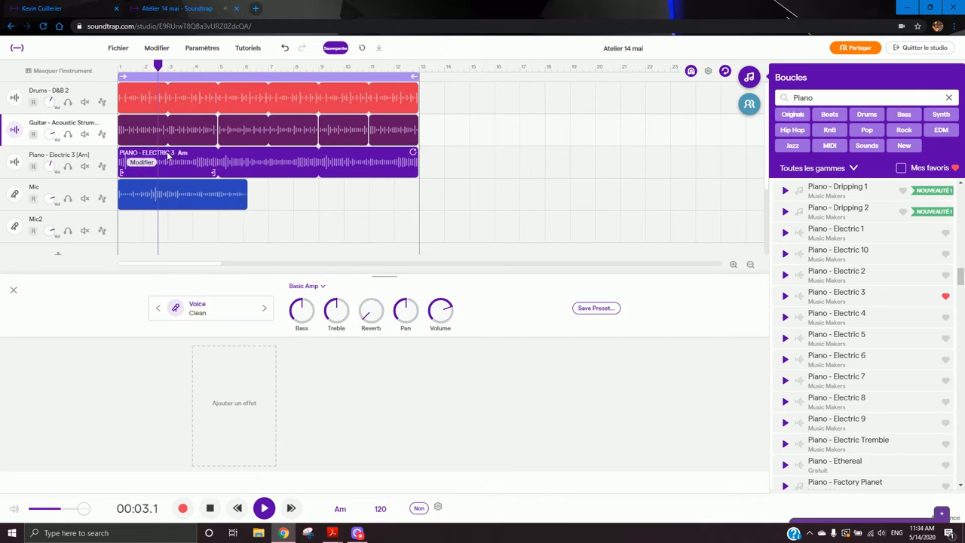
key(space)
- Delete the Mic track with its recording and clear the Piano loop search
click(108, 187)
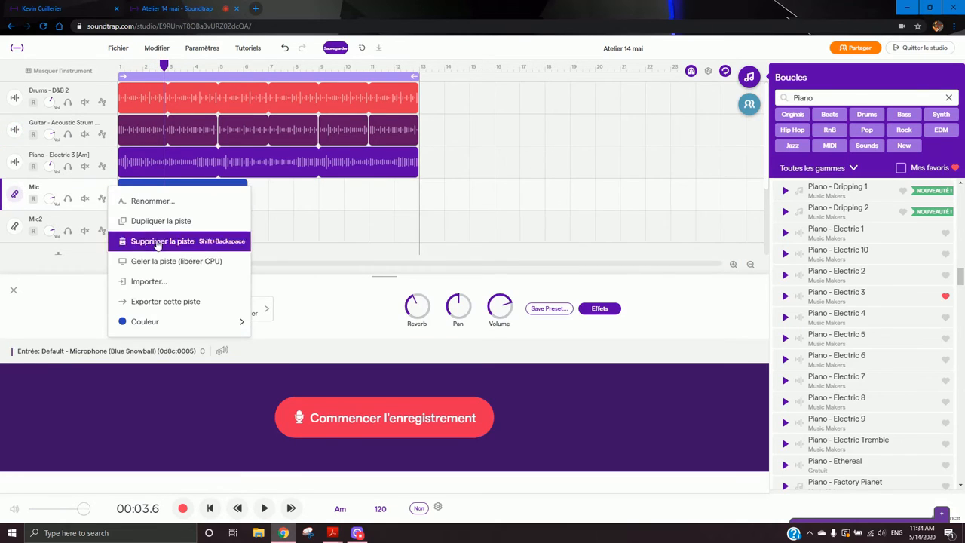
click(154, 241)
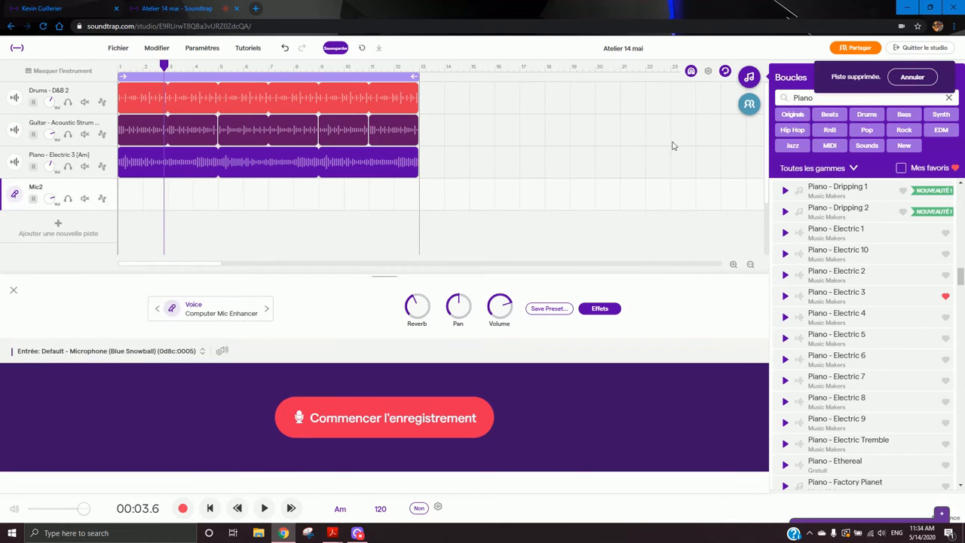
click(948, 97)
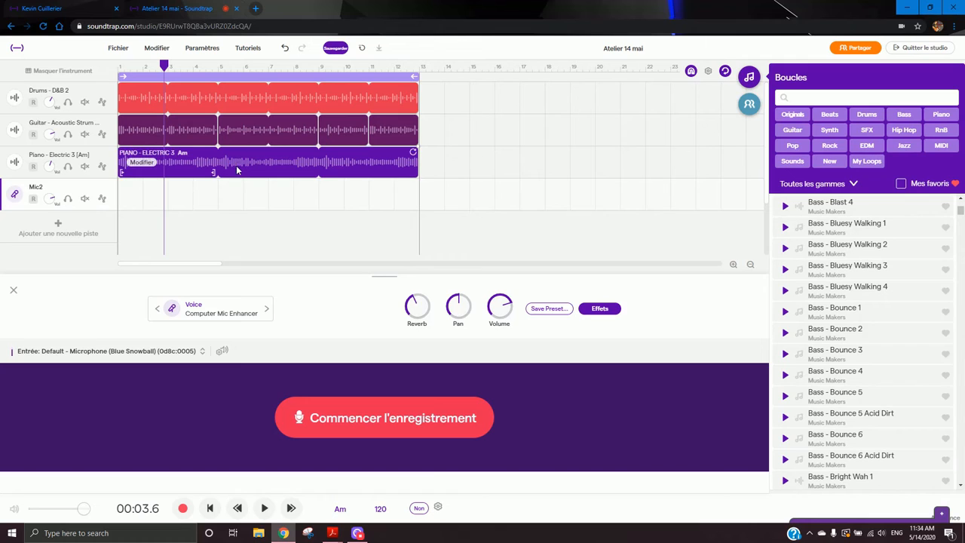
- Browse Synth loops, add the Percussion - Get It Xylo 1 loop on a new track and shorten it to about four bars
click(830, 130)
click(871, 212)
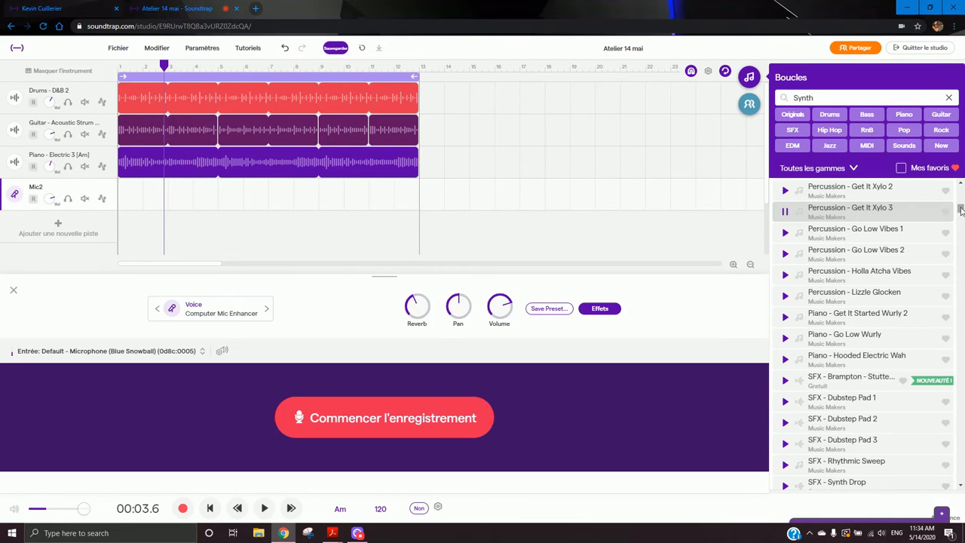
scroll(961, 211, up, 2)
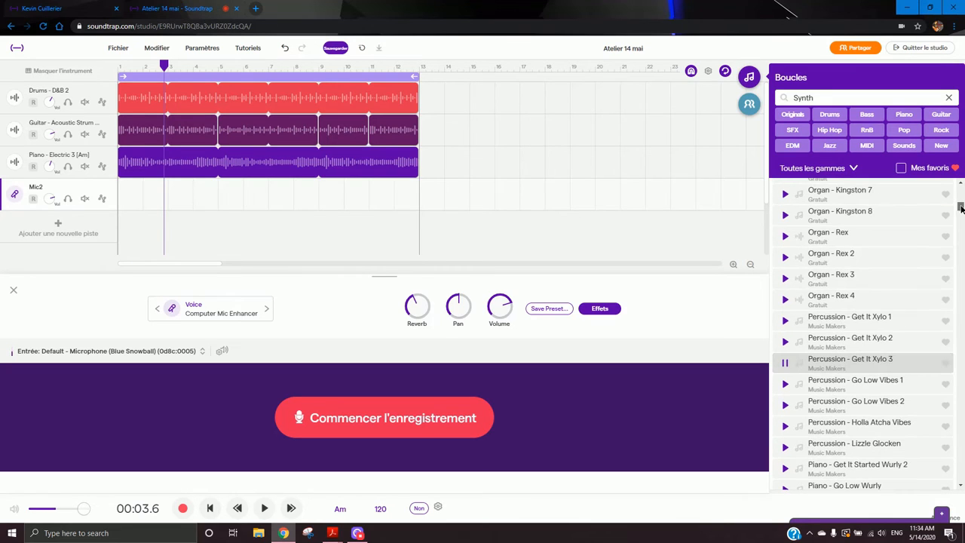
click(869, 323)
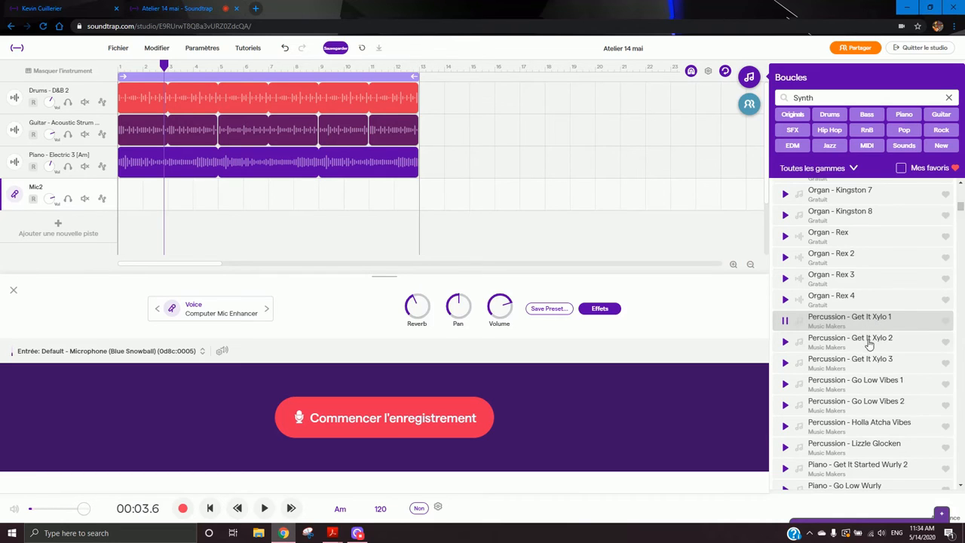
drag(873, 324, 119, 224)
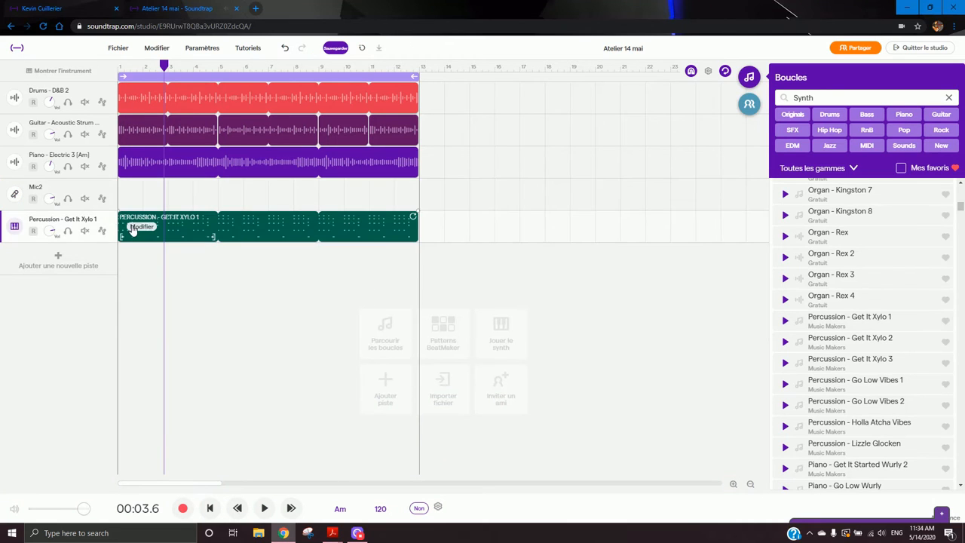
drag(413, 219, 216, 220)
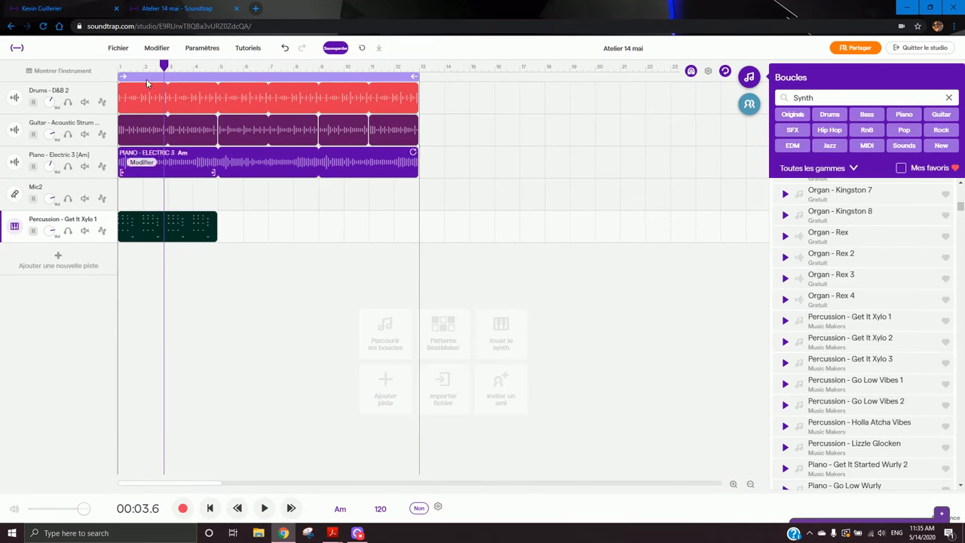
- Play the song from the start, stop it, and delete the xylophone clip
click(118, 67)
key(space)
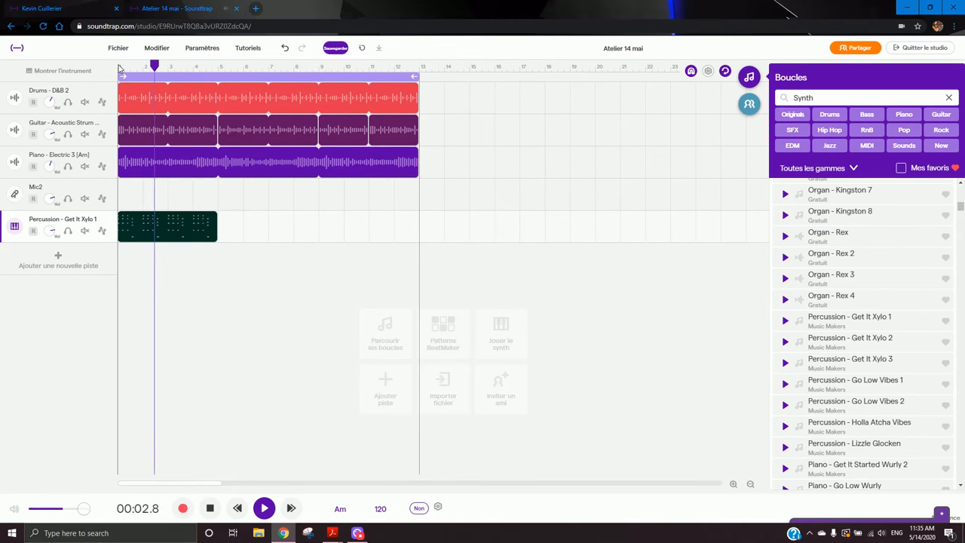
key(space)
key(Delete)
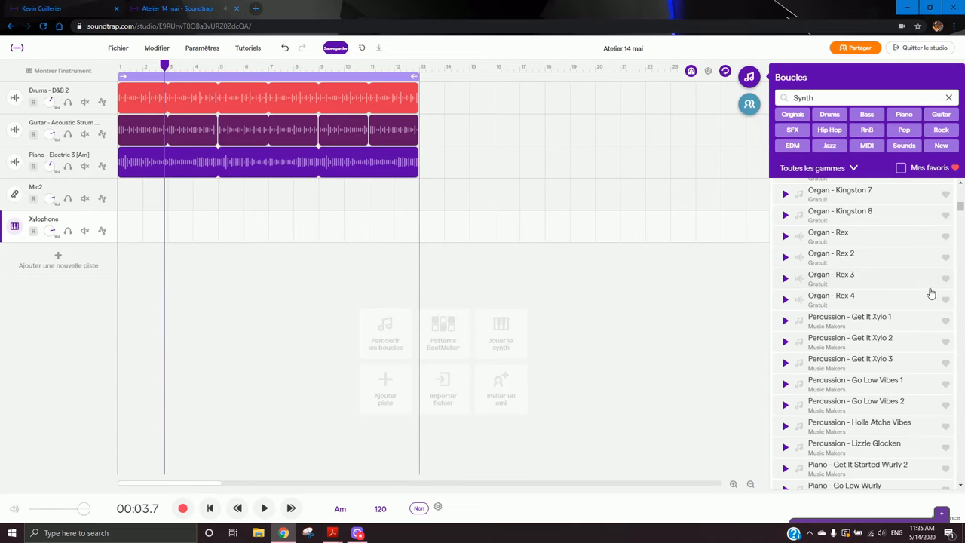
- Filter the loop library by Synth and SFX and preview several sound-effect loops
scroll(913, 291, up, 3)
click(950, 99)
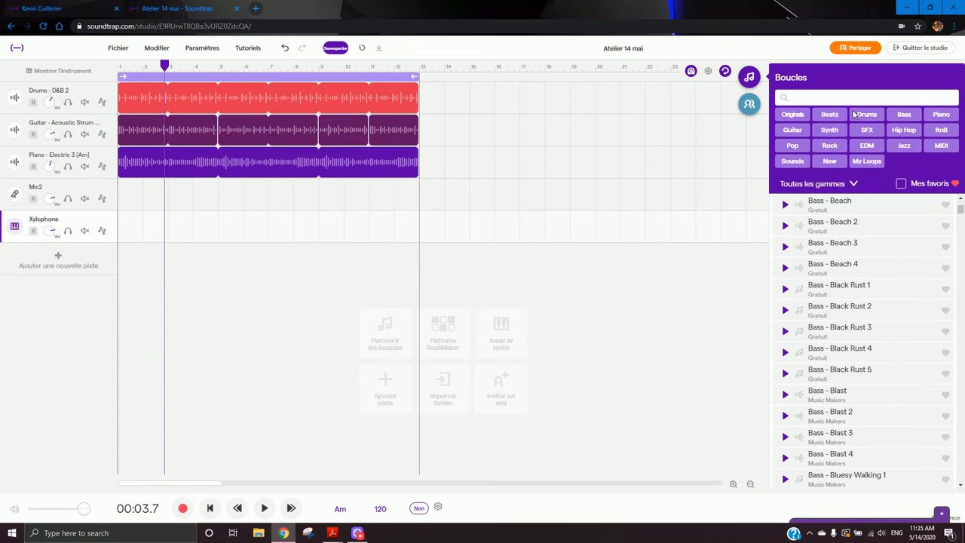
click(827, 131)
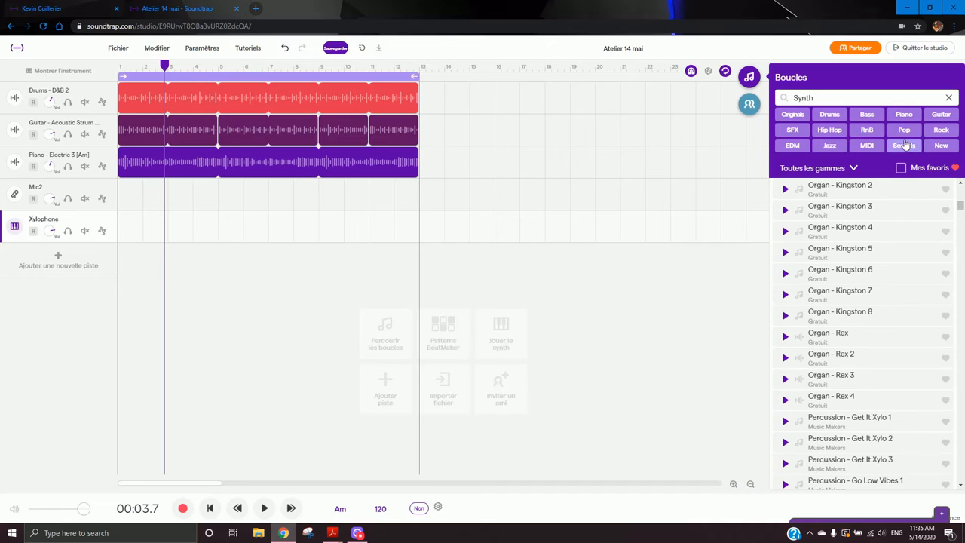
click(792, 131)
click(852, 242)
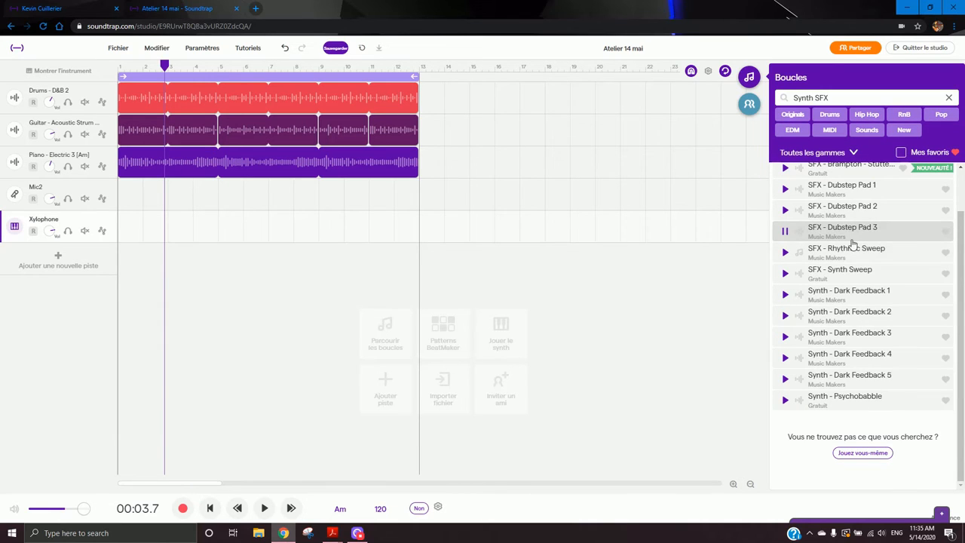
click(859, 255)
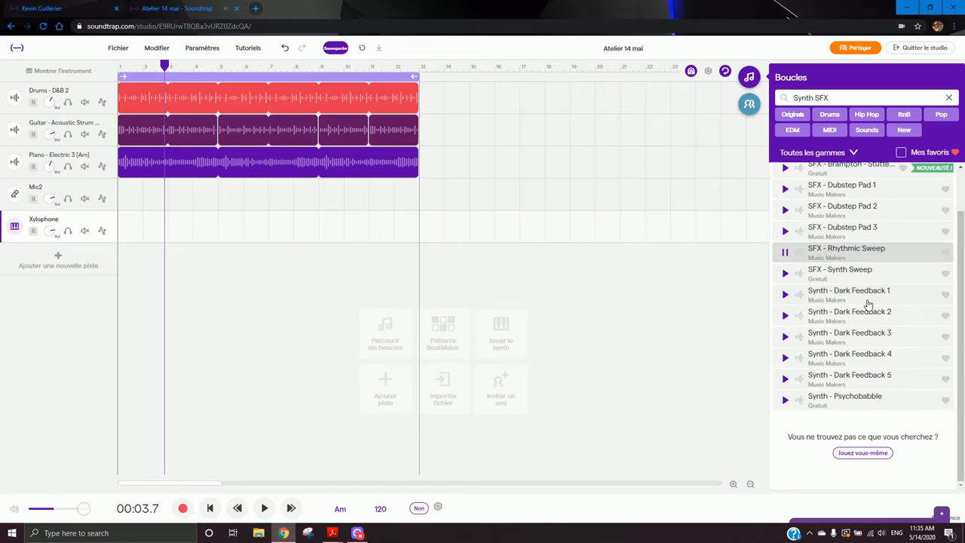
scroll(871, 282, up, 1)
click(867, 199)
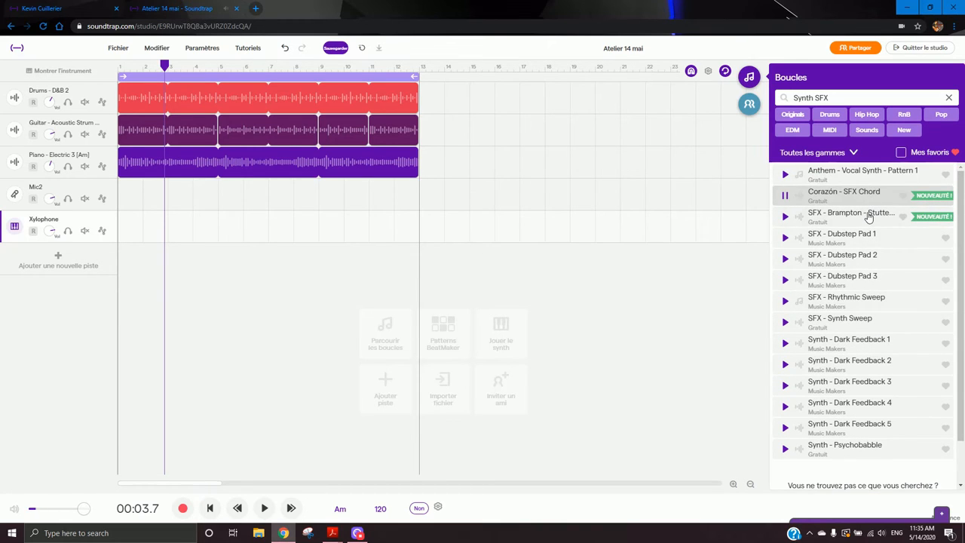
click(869, 217)
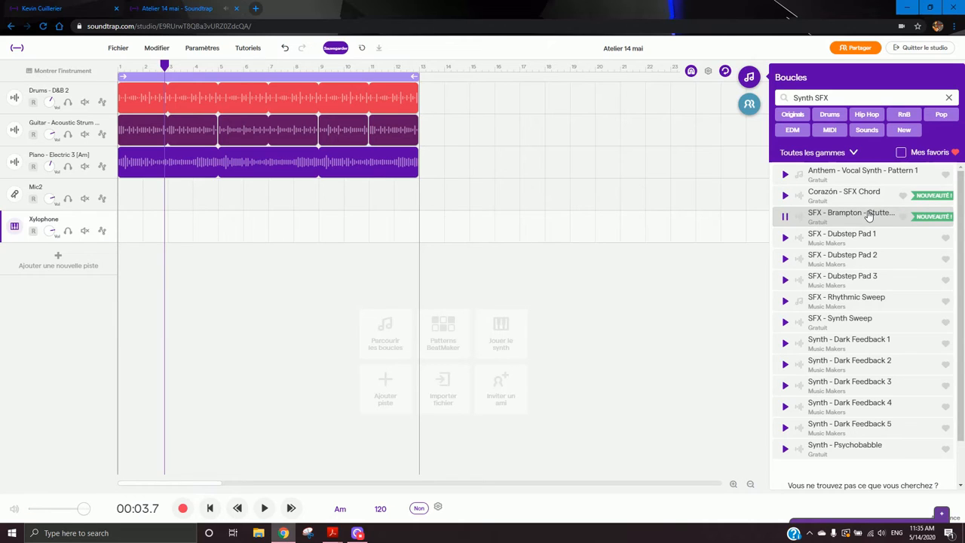
- Add the SFX - Brampton Stutter loop at the song's start, accepting its placement on a new audio track
drag(869, 215, 133, 233)
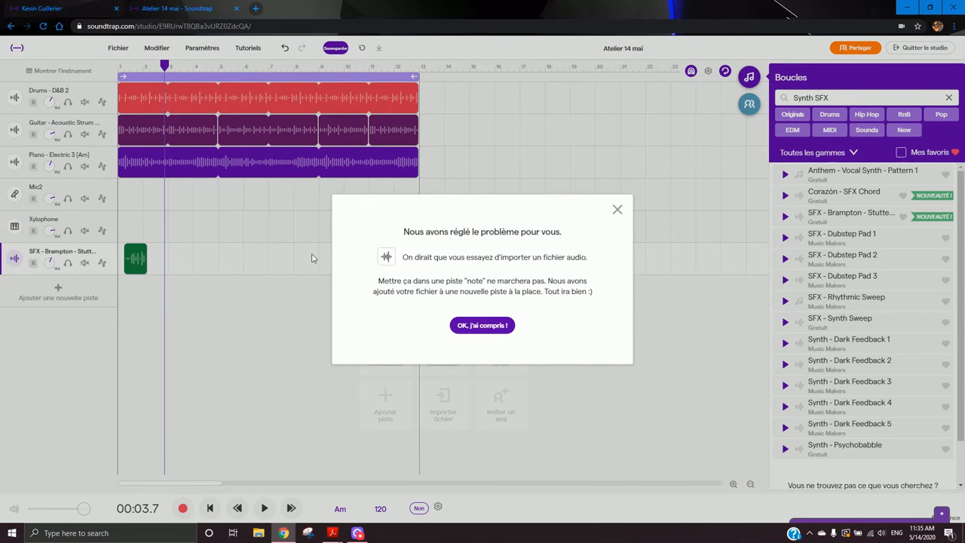
click(482, 324)
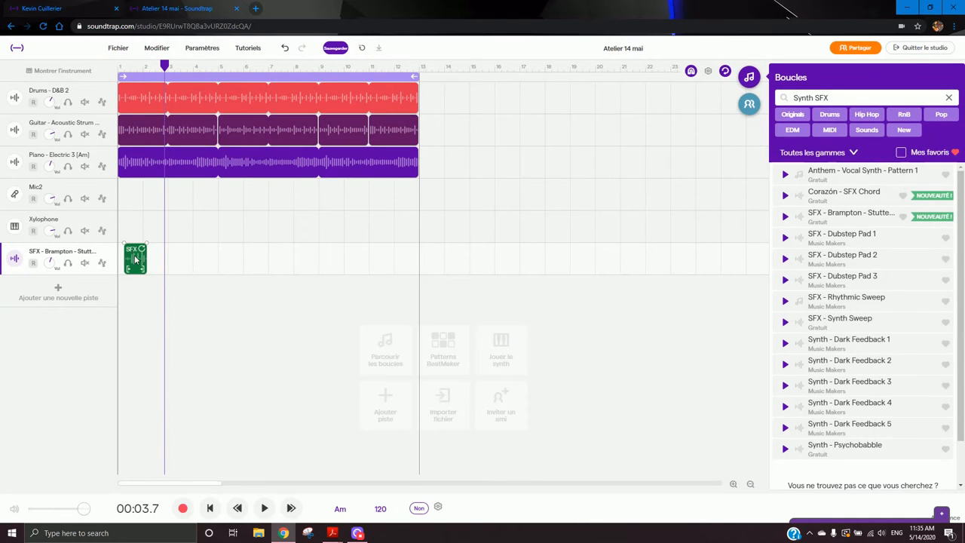
click(179, 309)
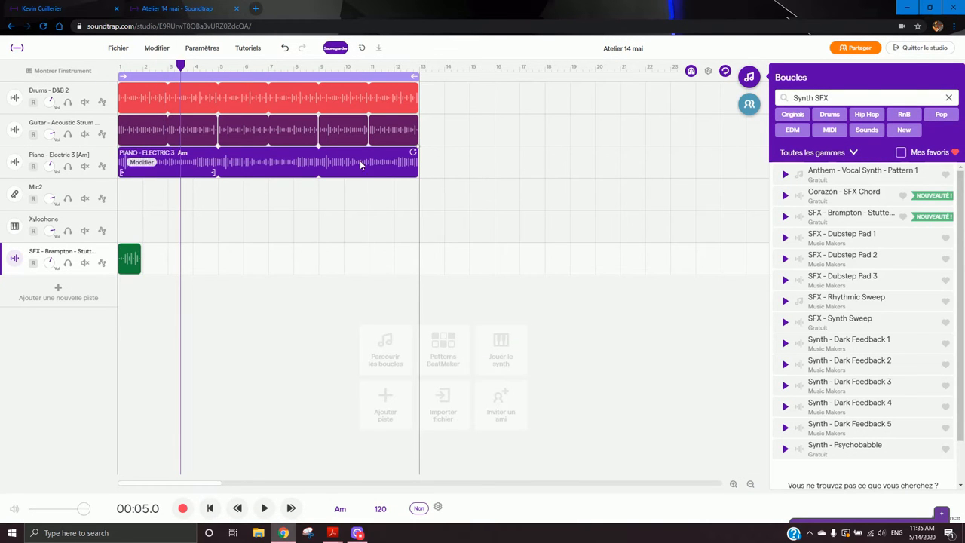
- Shift the drums, piano and guitar loops about one bar later so the sound effect plays first
click(384, 161)
shift+click(165, 98)
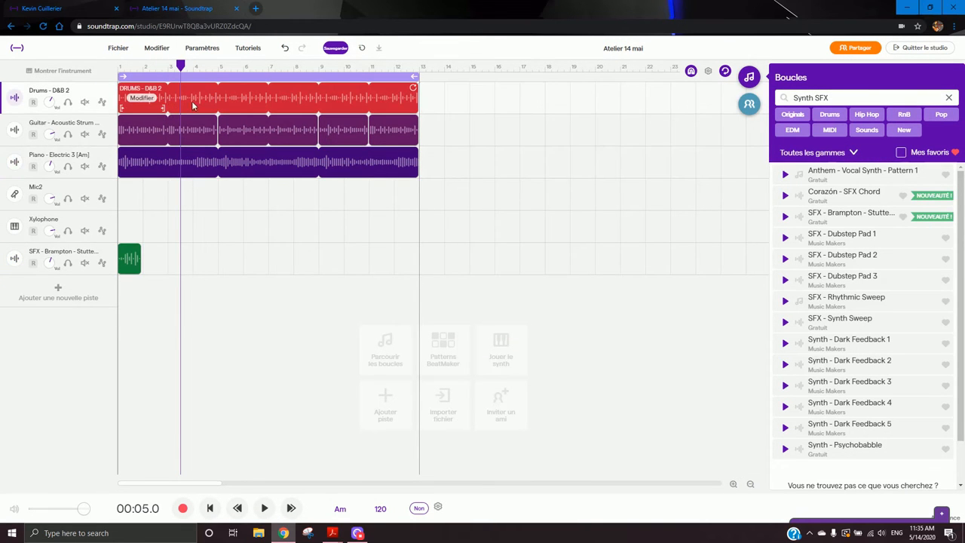
drag(192, 106, 262, 106)
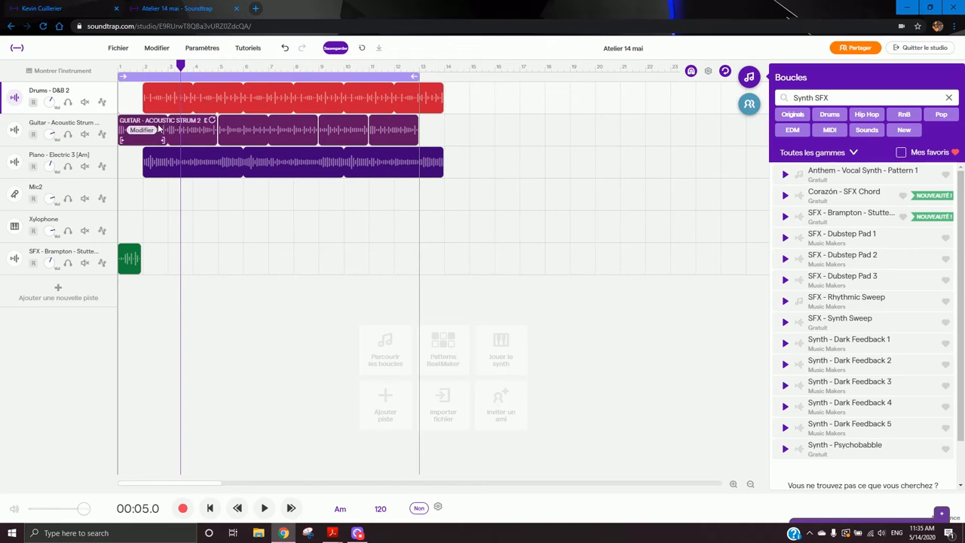
drag(164, 141, 189, 141)
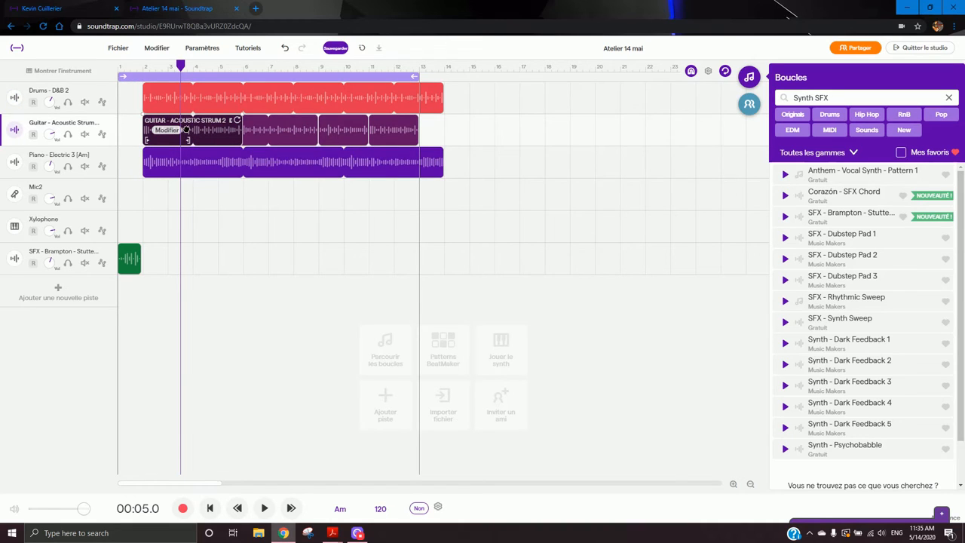
- Play the song from the start and stop it
click(119, 69)
key(space)
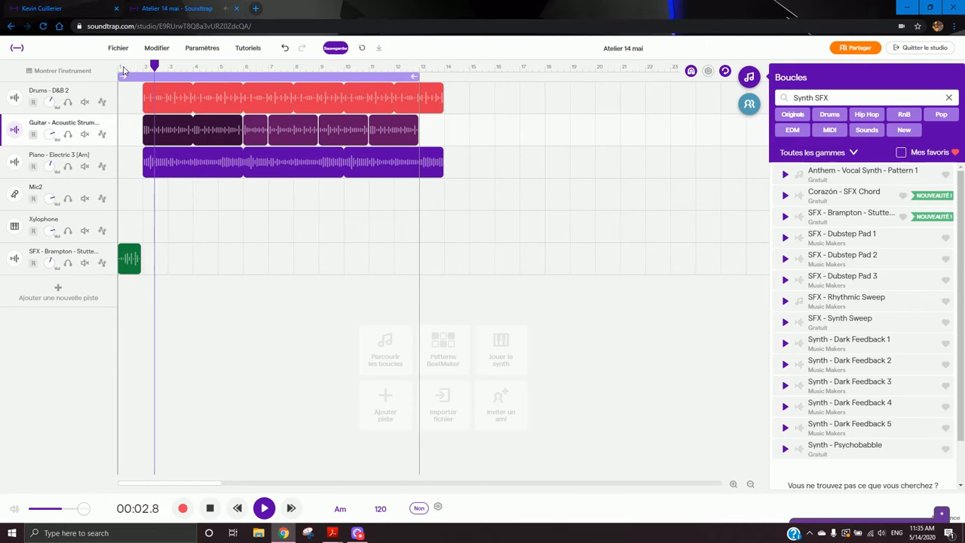
key(space)
- Move the drums, guitar and piano loops to start about half a bar in, undoing two misplaced guitar clip moves
drag(197, 97, 186, 98)
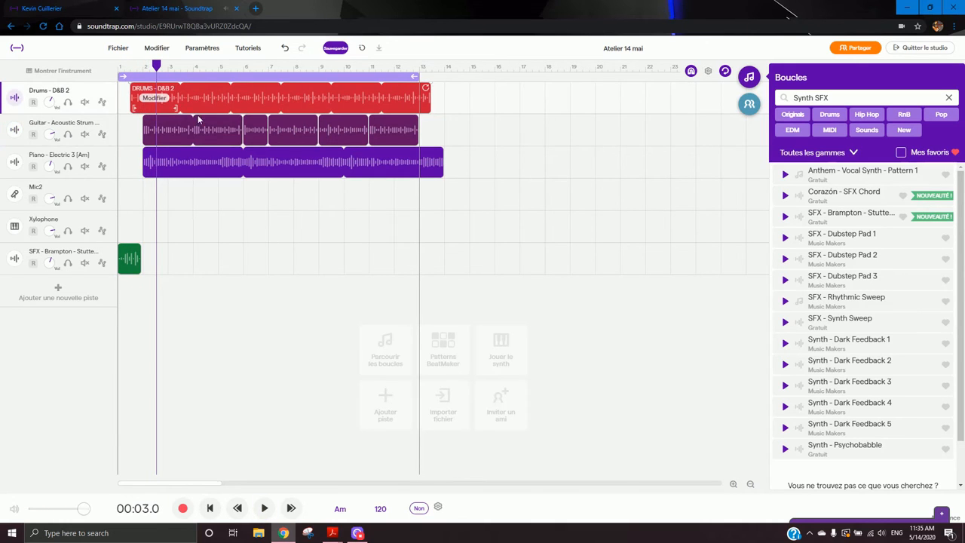
drag(199, 130, 190, 135)
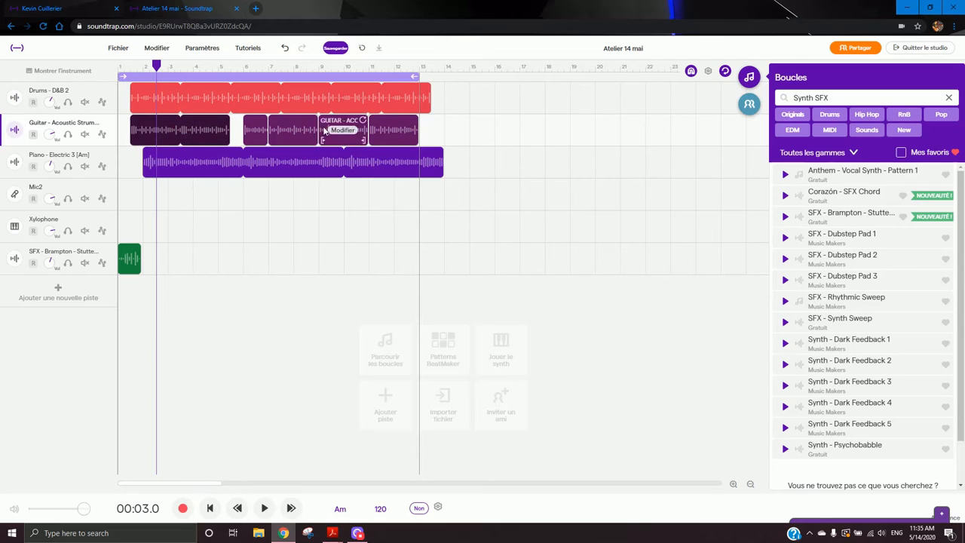
drag(265, 130, 249, 130)
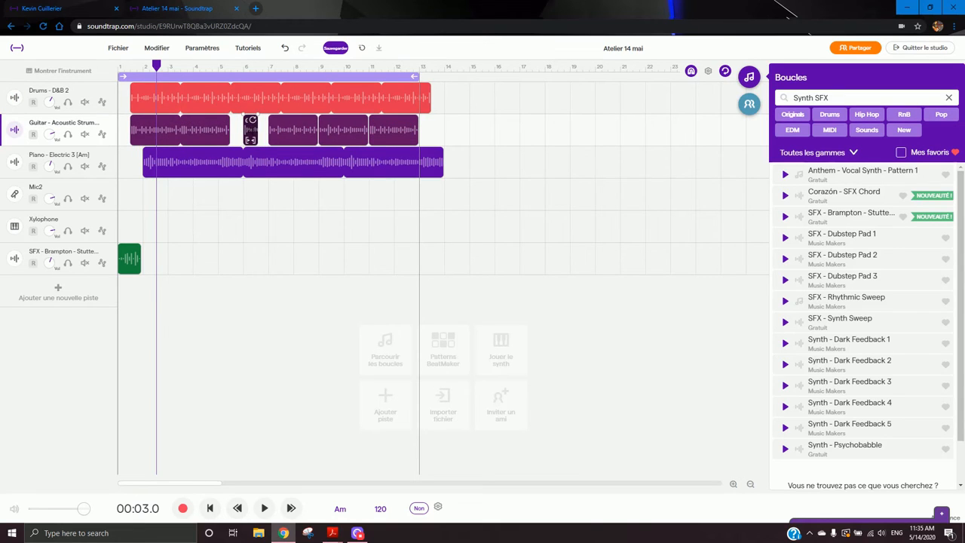
key(ctrl+z)
key(ctrl+z)
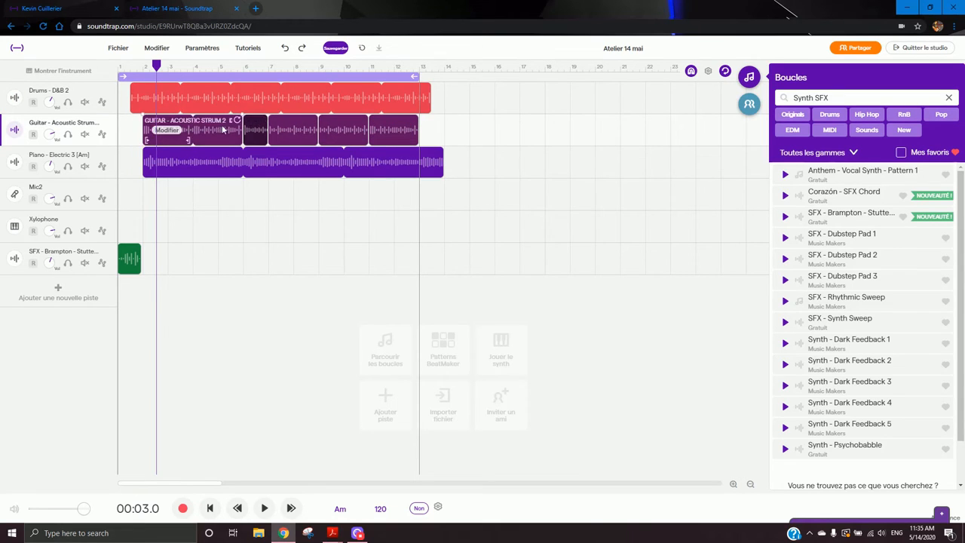
click(403, 125)
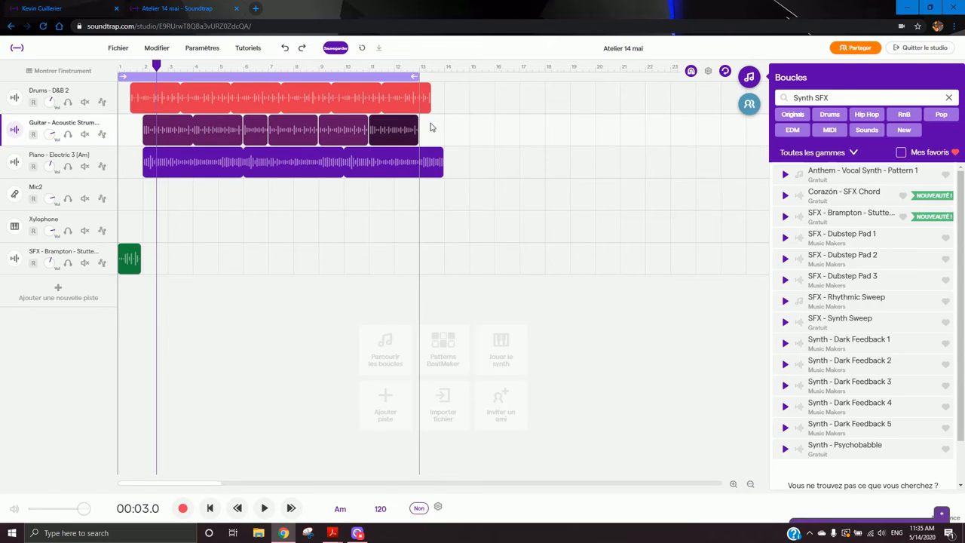
drag(430, 123, 184, 126)
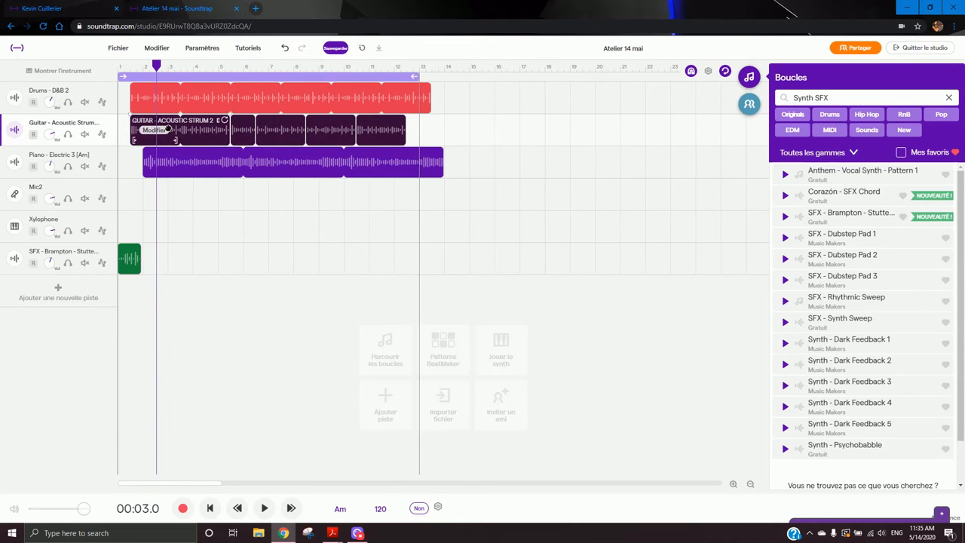
click(194, 161)
drag(193, 160, 181, 161)
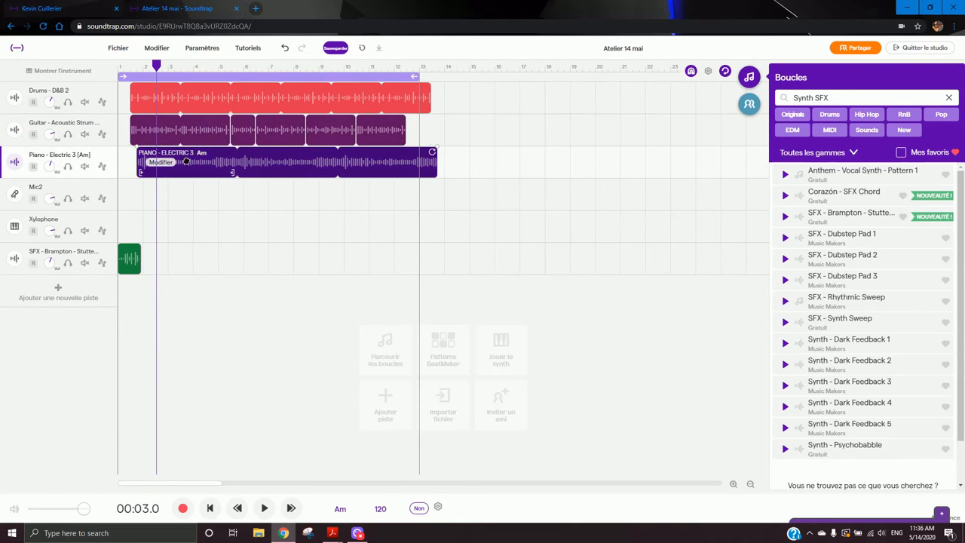
- Play the song from the start and stop it
click(115, 68)
key(space)
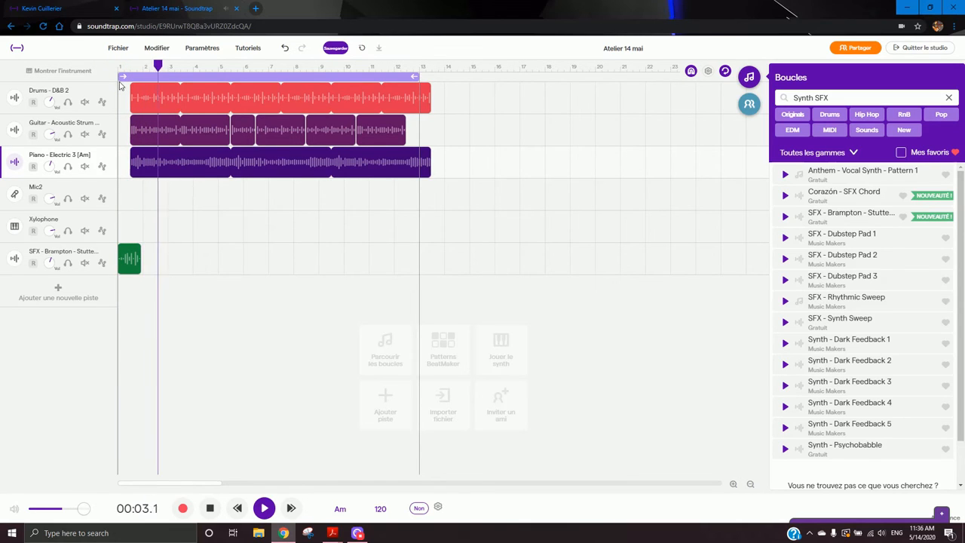
key(space)
- Nudge the drums, guitar and piano loops slightly later so all three start together
drag(187, 92, 194, 91)
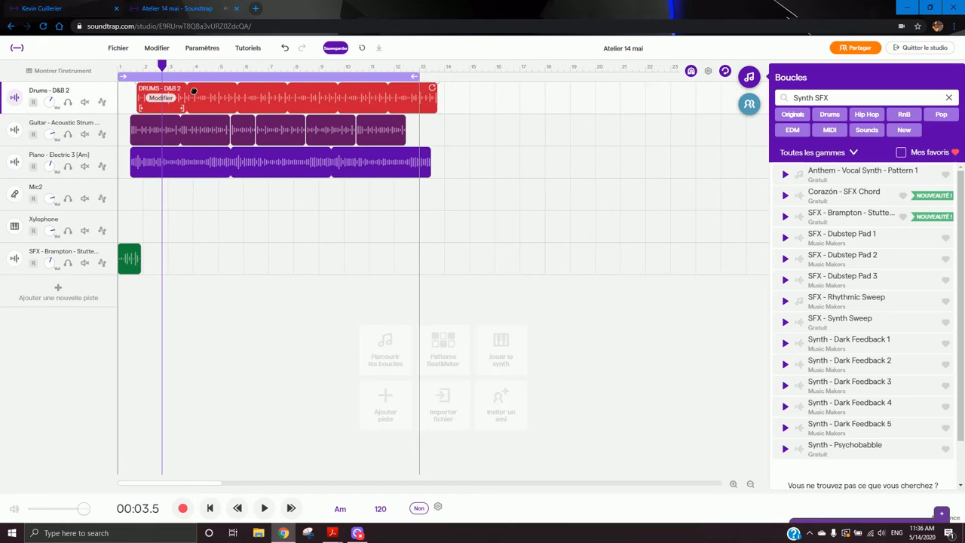
click(171, 130)
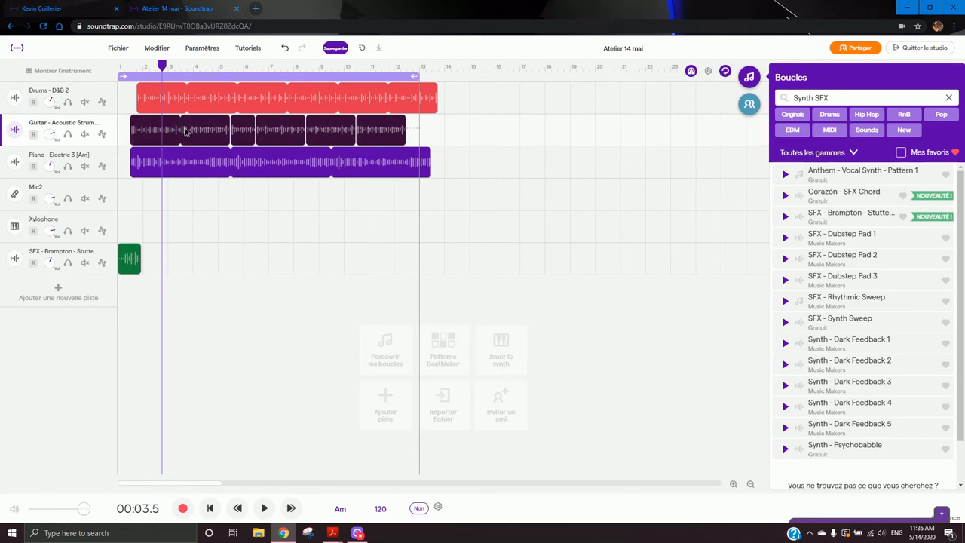
drag(170, 131, 178, 131)
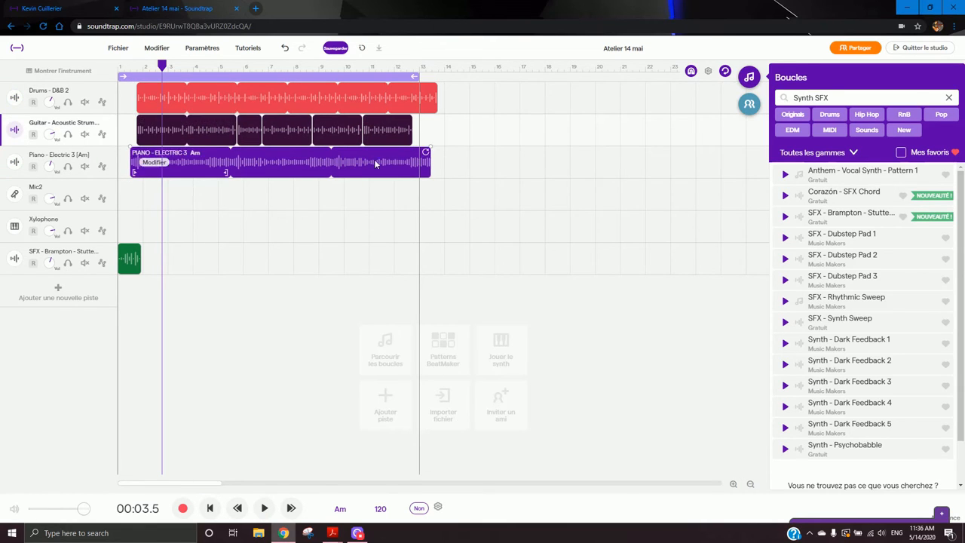
drag(336, 167, 343, 168)
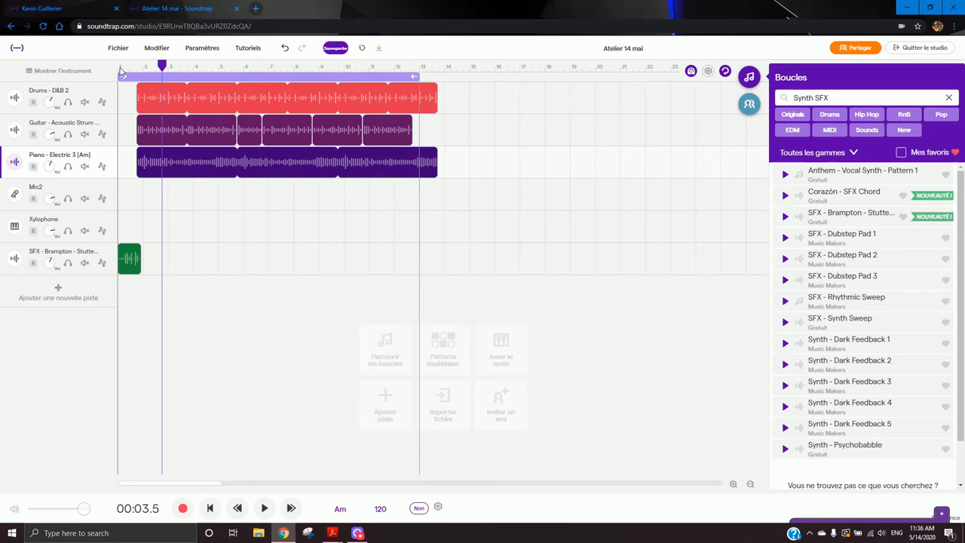
- Play the song from the start, stop it, and delete the SFX clip
click(121, 70)
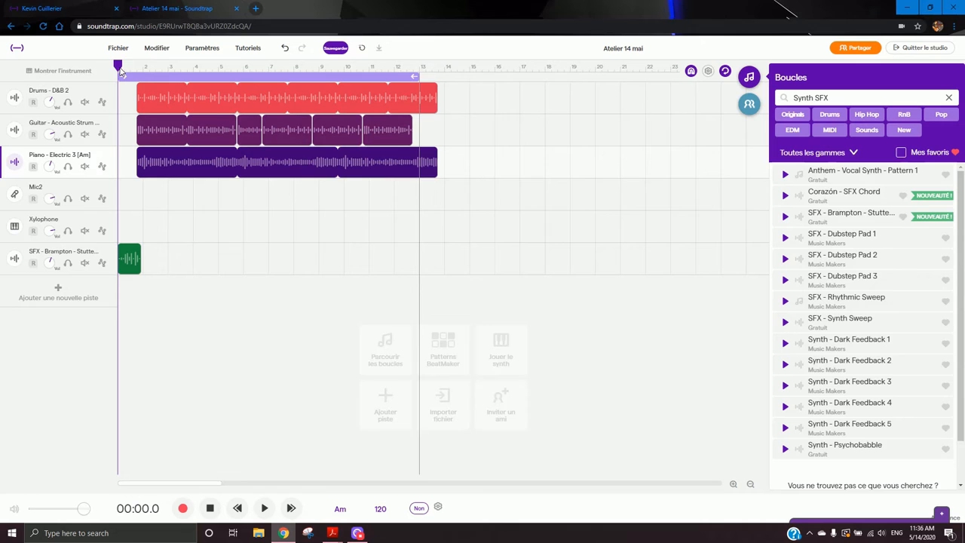
key(space)
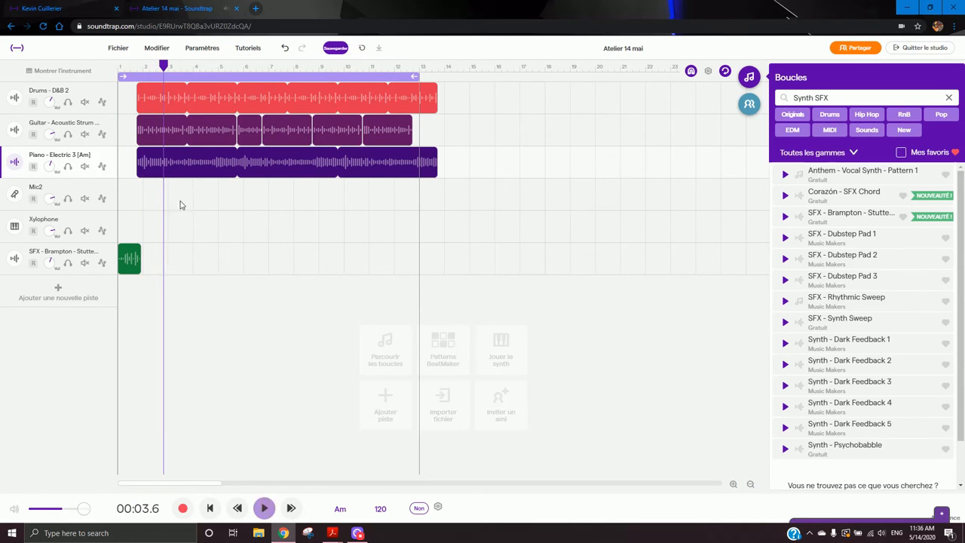
key(space)
click(131, 263)
key(Delete)
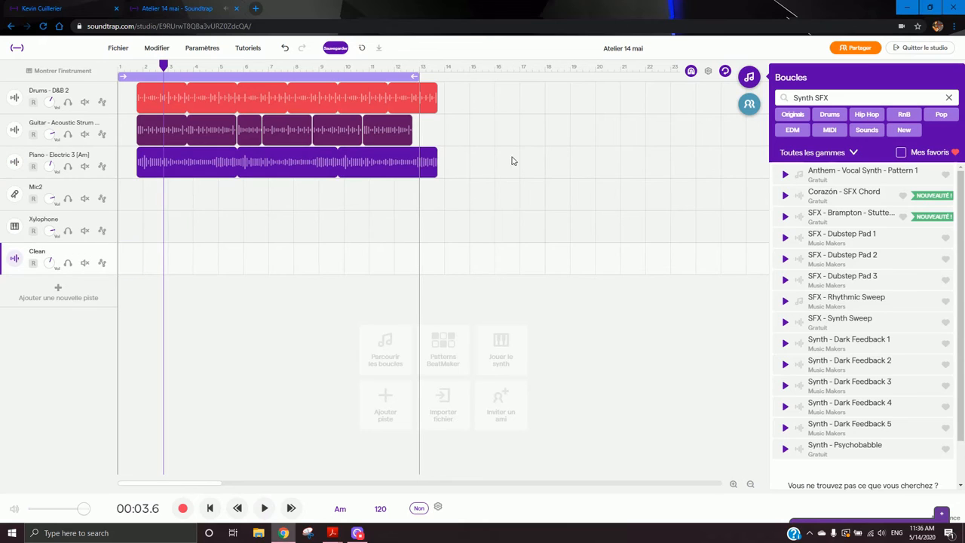
- Select the drums, guitar and piano loops together and move them back to the very start of the song
drag(492, 164, 138, 80)
drag(235, 98, 192, 98)
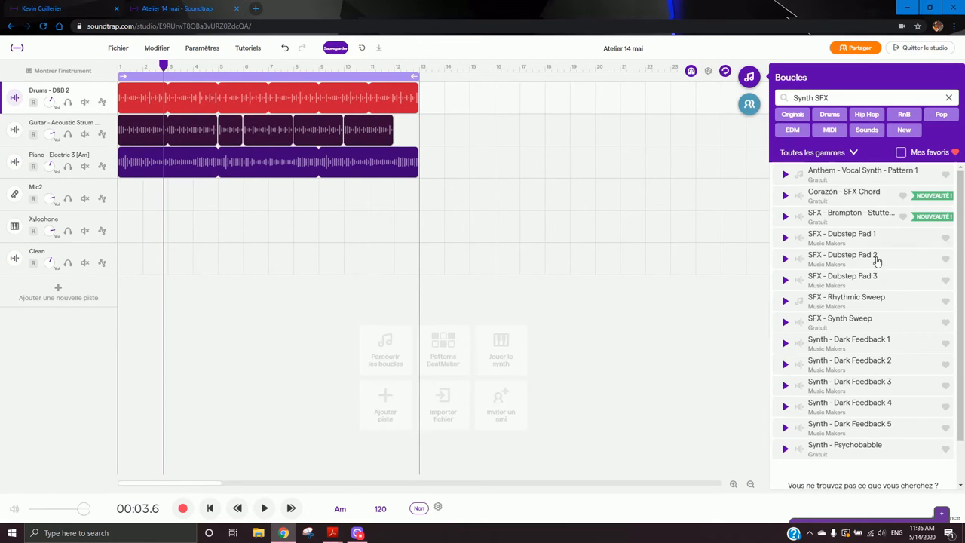
- Preview several Synth SFX loops from the search results, then clear the loop search
click(935, 276)
click(866, 429)
scroll(882, 419, down, 1)
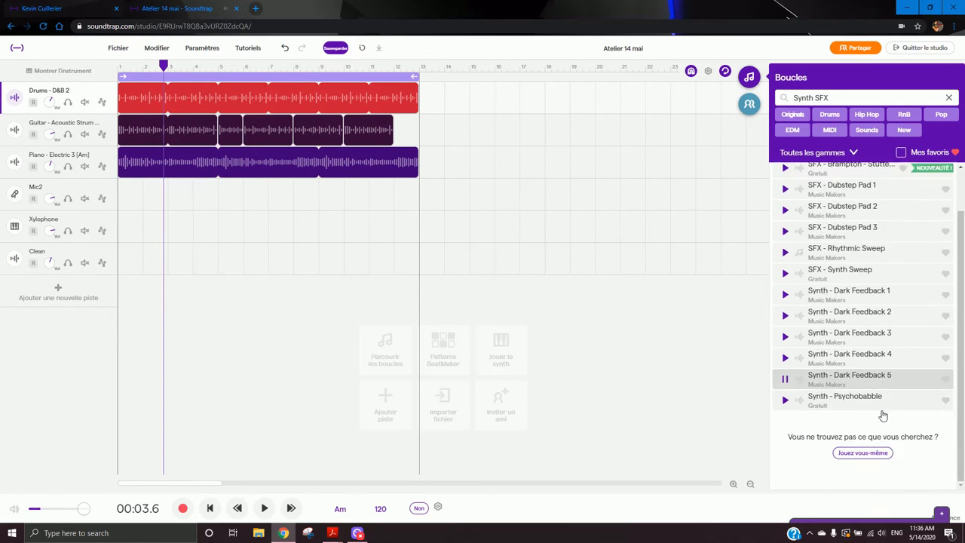
click(871, 398)
scroll(876, 369, up, 1)
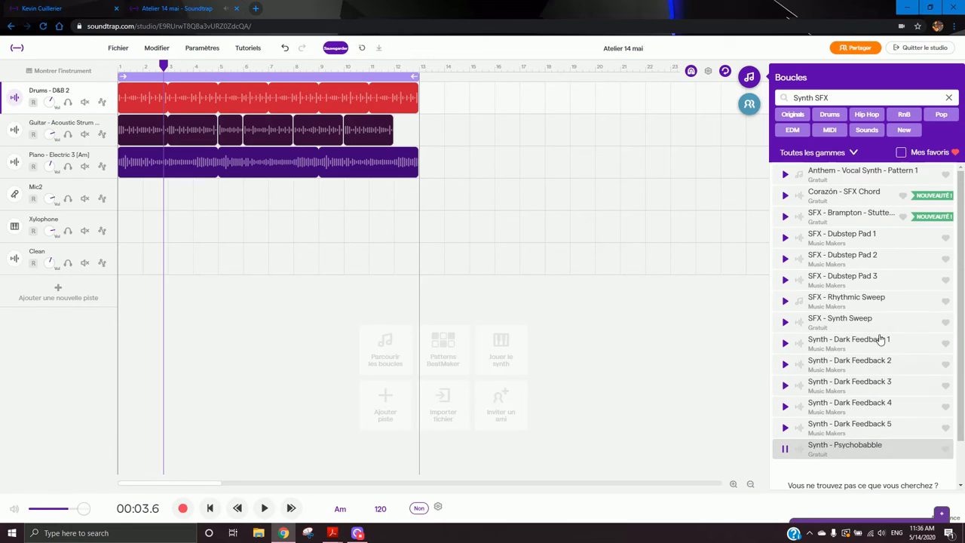
click(861, 183)
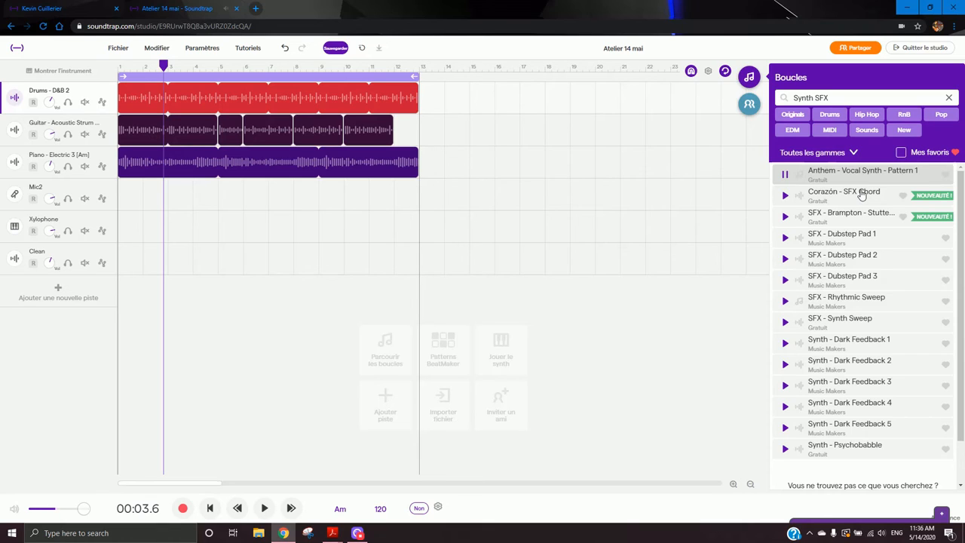
click(784, 175)
click(951, 98)
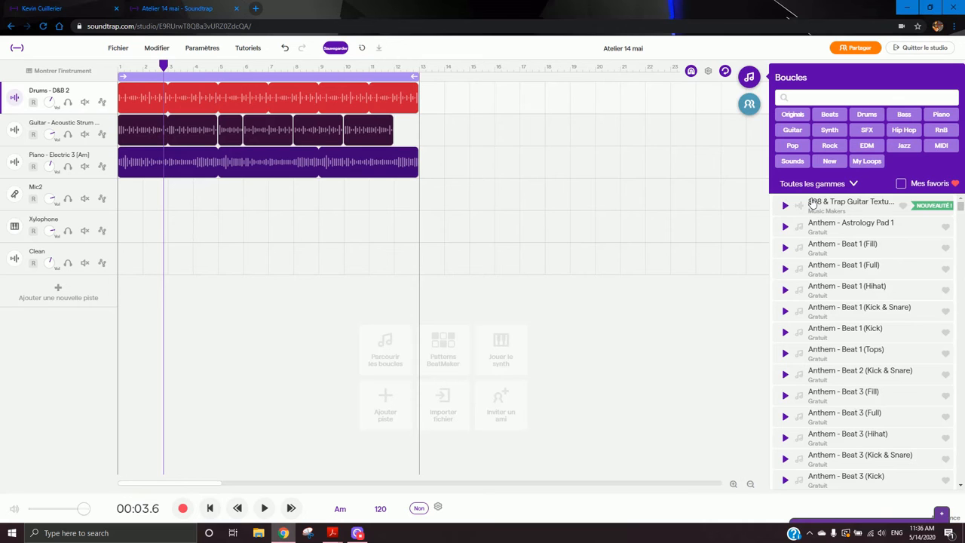
- Add a new Voice & microphone track to the song
click(85, 296)
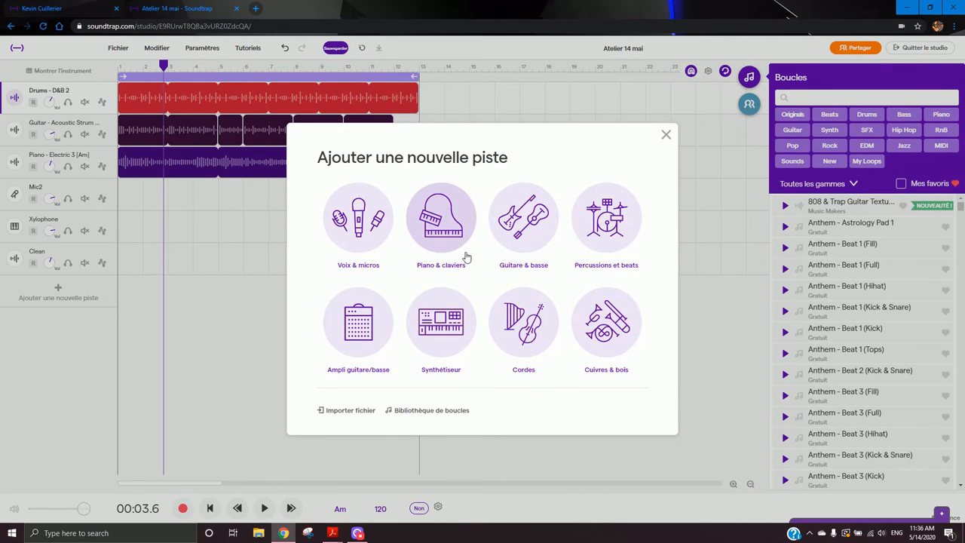
click(370, 237)
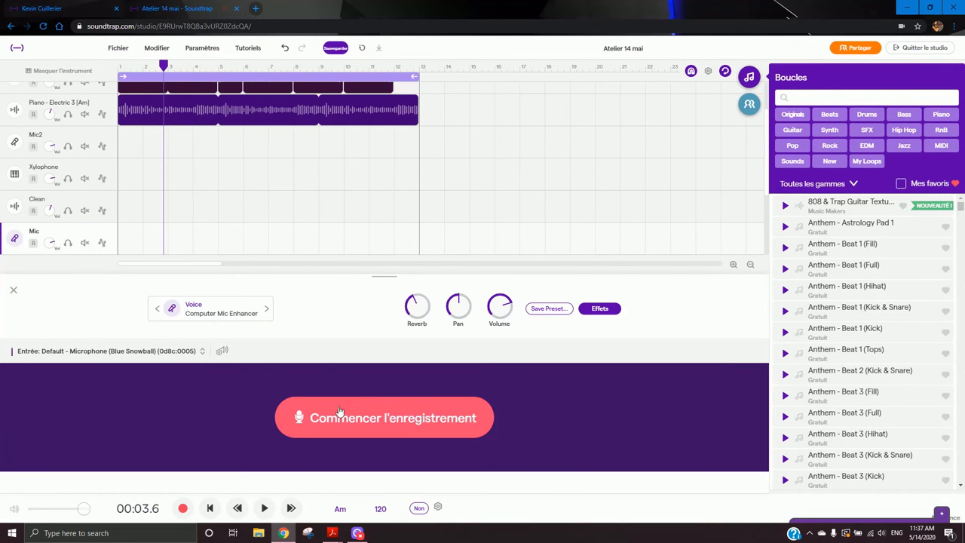
- Browse guitar amp presets for the new Mic track and choose Rock "Fuzz in a Stack"
click(227, 312)
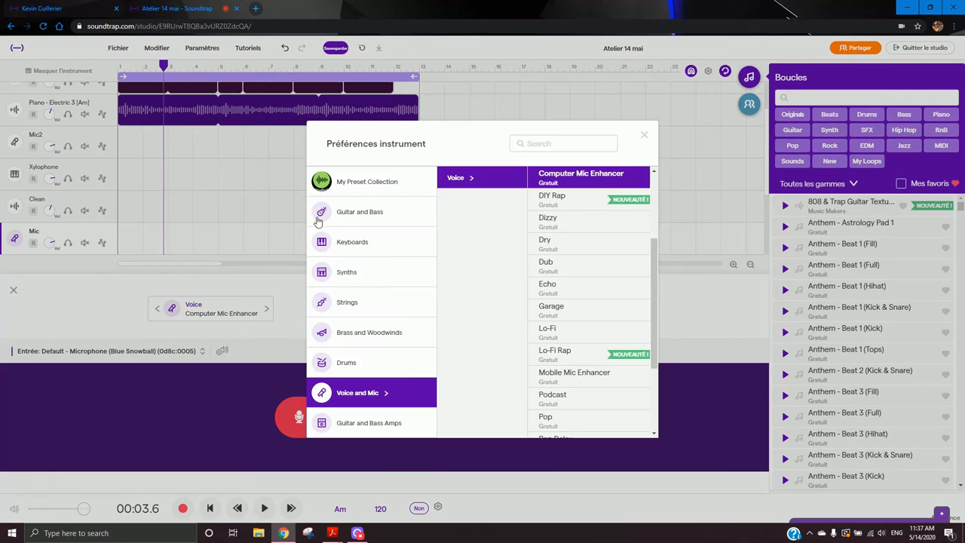
click(358, 221)
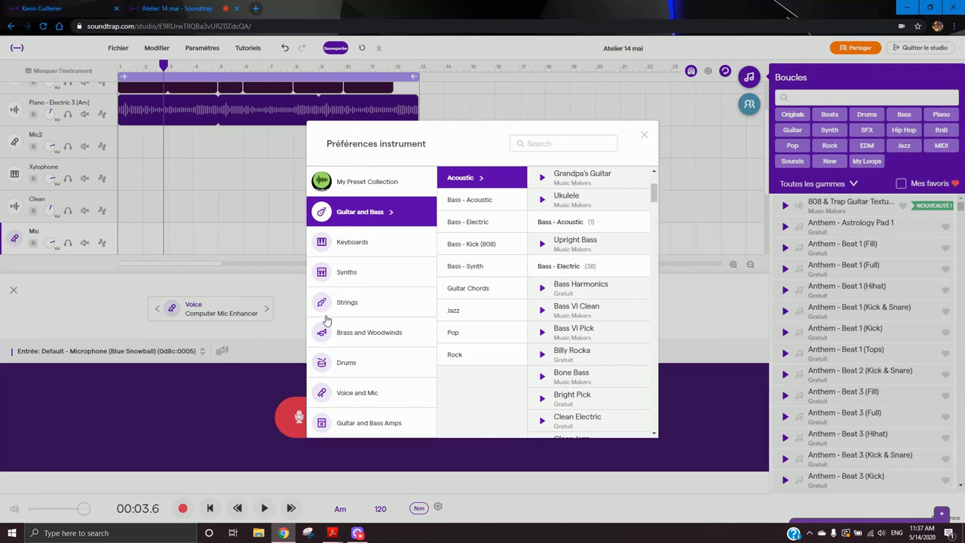
click(377, 422)
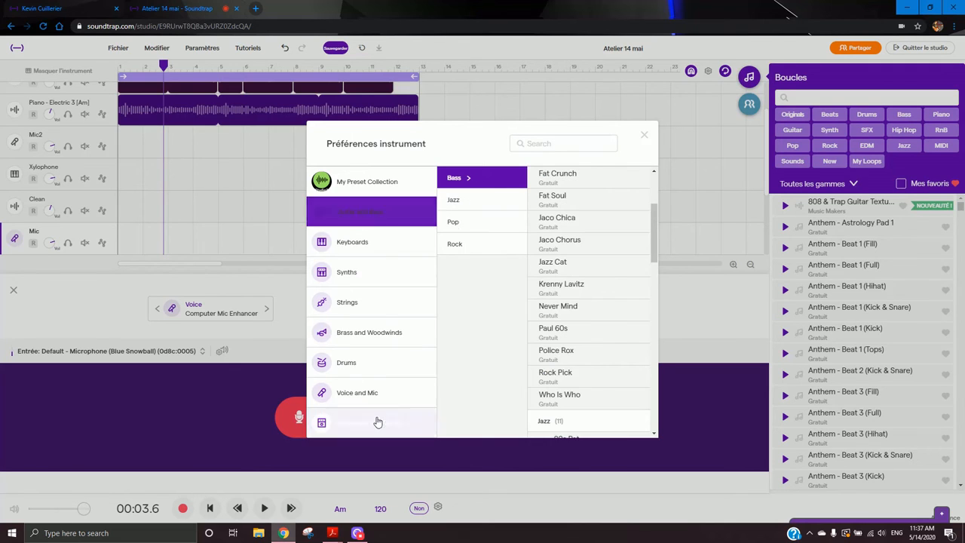
click(484, 222)
click(562, 222)
click(594, 285)
click(596, 349)
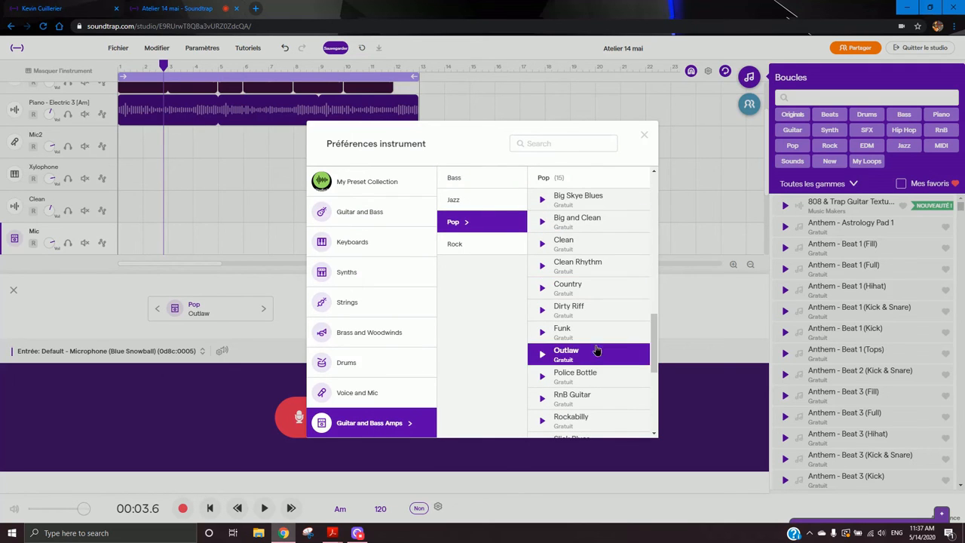
click(590, 406)
click(592, 425)
scroll(587, 332, down, 3)
click(586, 332)
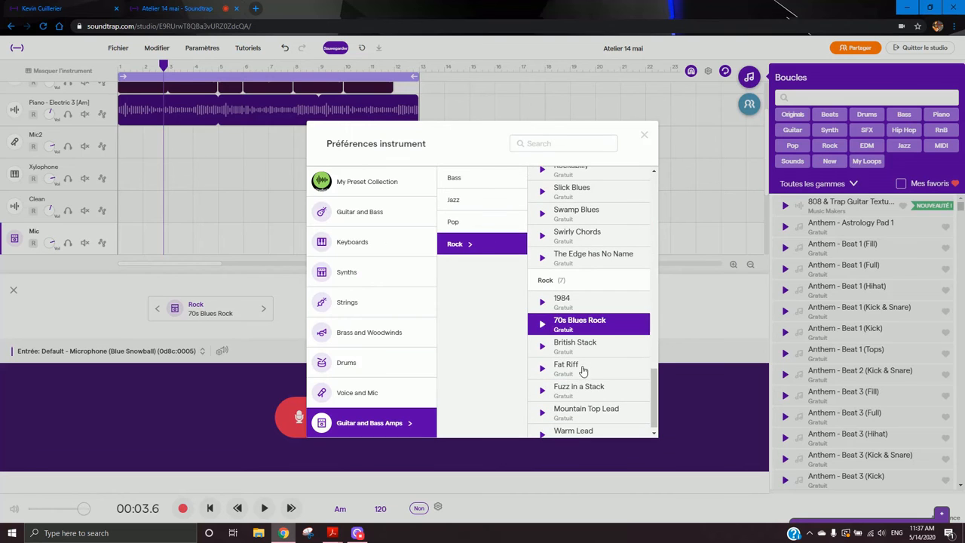
click(585, 368)
click(582, 391)
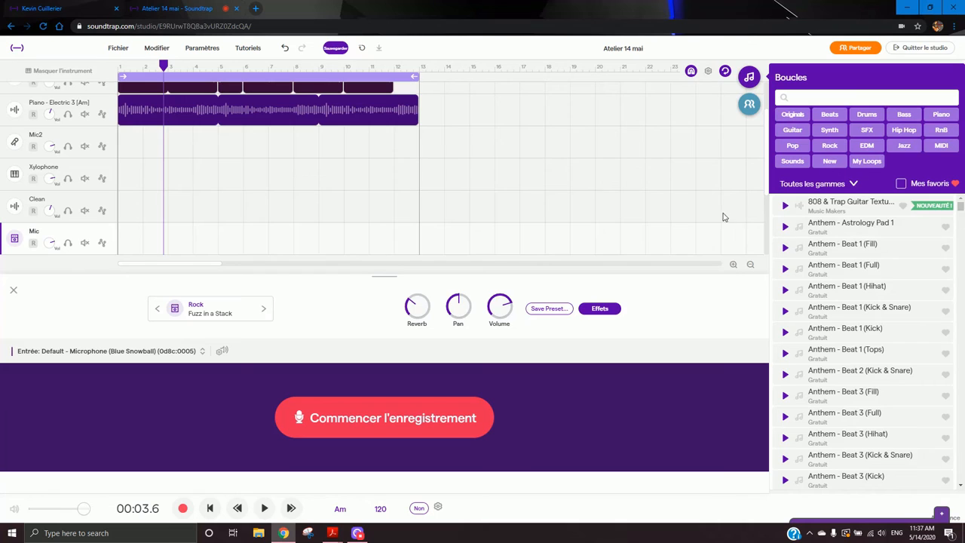
- Save the project and leave the studio for the projects page
scroll(345, 202, up, 1)
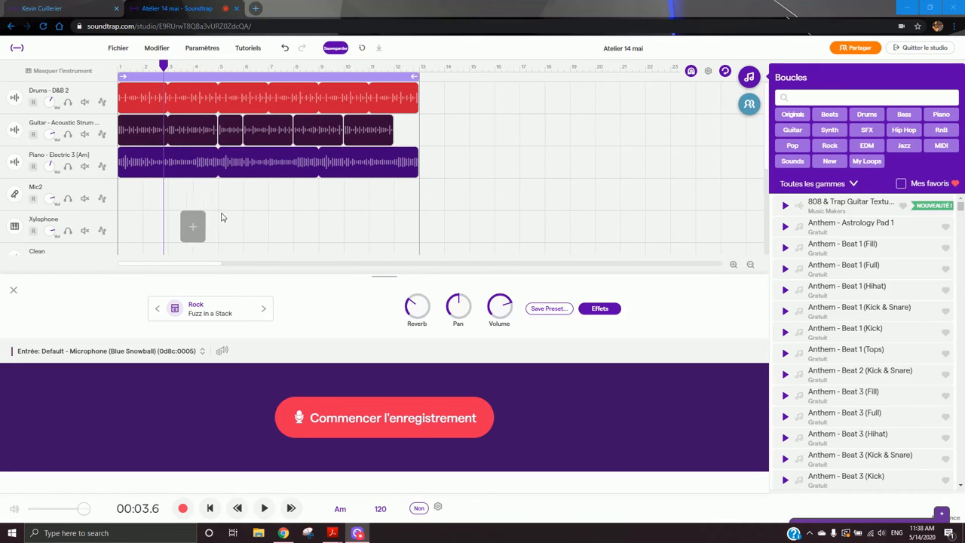
click(336, 49)
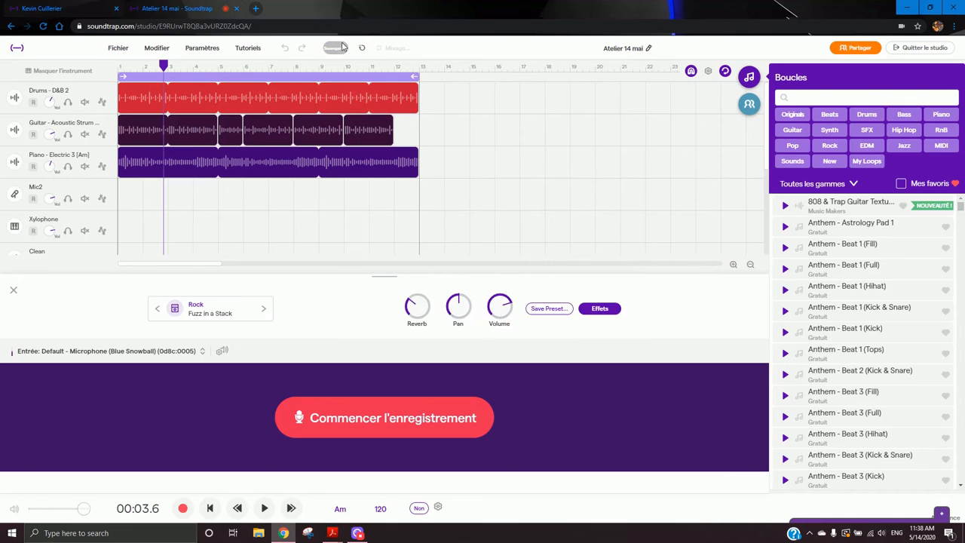
click(15, 50)
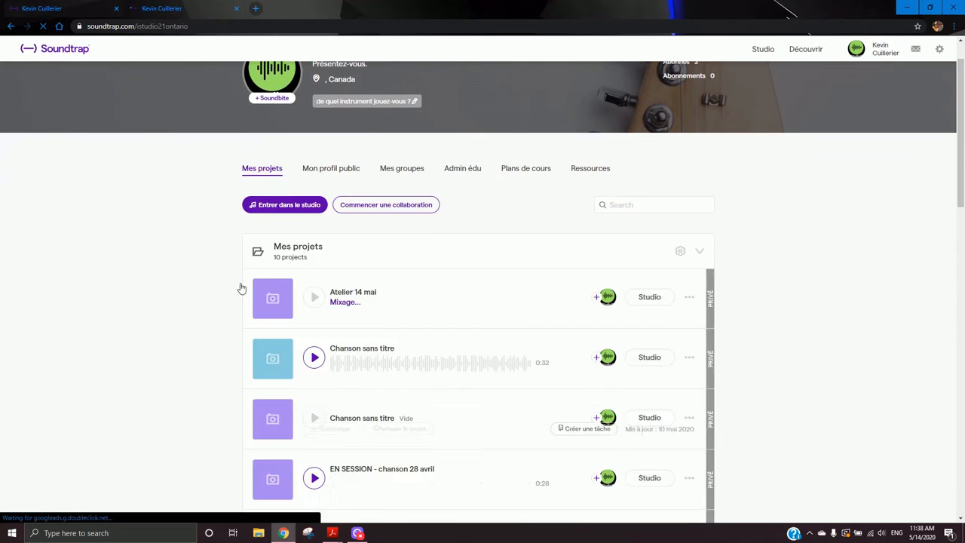
- Scroll through the project list and folders on the projects page
scroll(334, 248, down, 2)
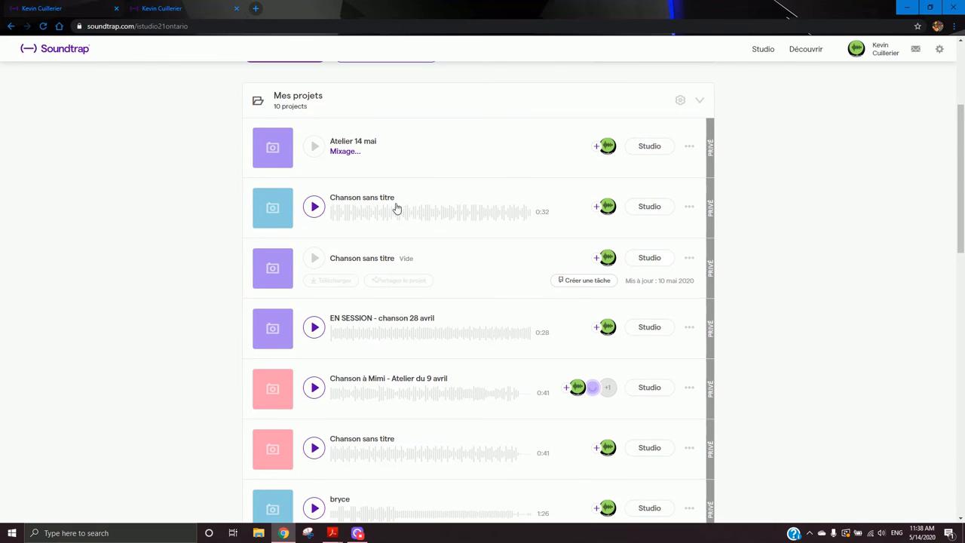
scroll(350, 305, down, 10)
scroll(362, 468, down, 2)
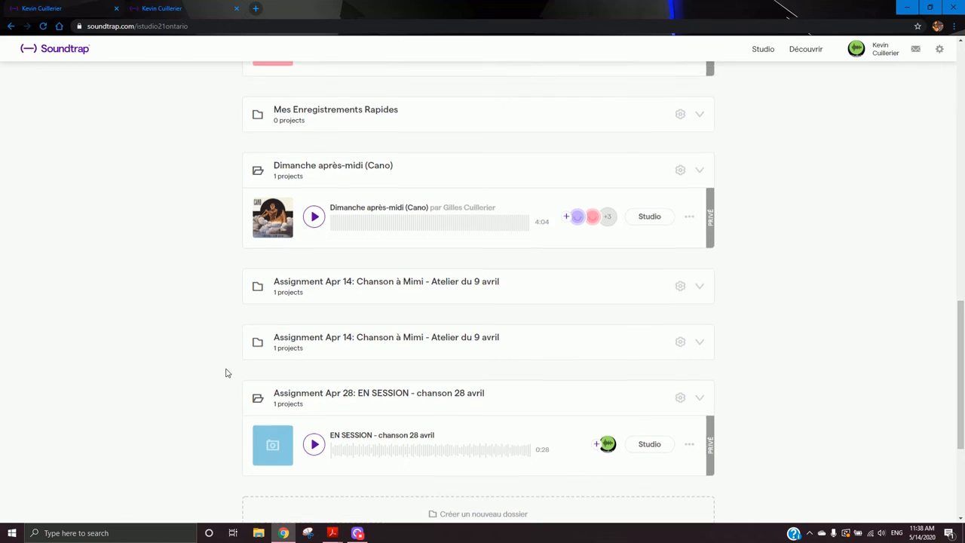
scroll(226, 371, up, 15)
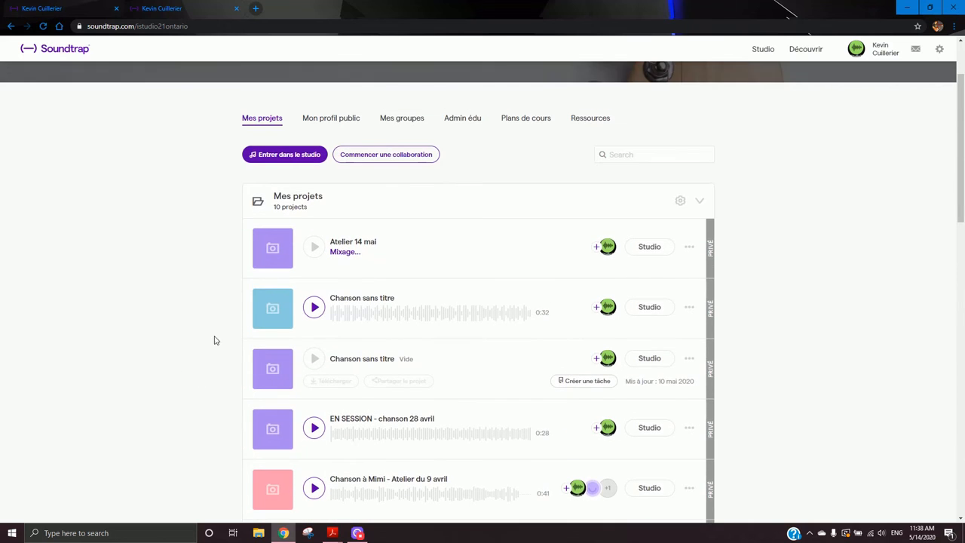
scroll(215, 339, down, 2)
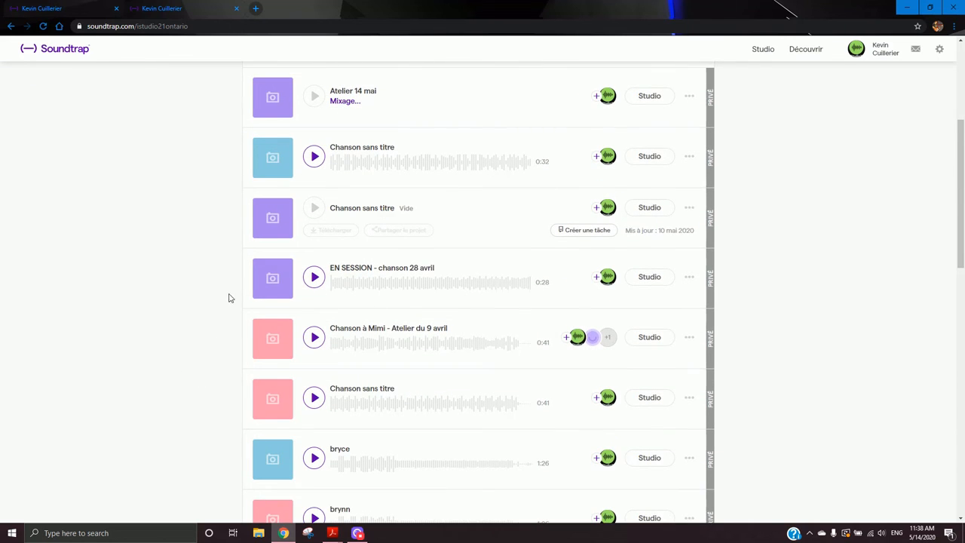
scroll(231, 301, down, 4)
scroll(231, 305, up, 4)
- Play previews of the Chanson à Mimi, EN SESSION and Chanson sans titre projects, then pause
click(313, 337)
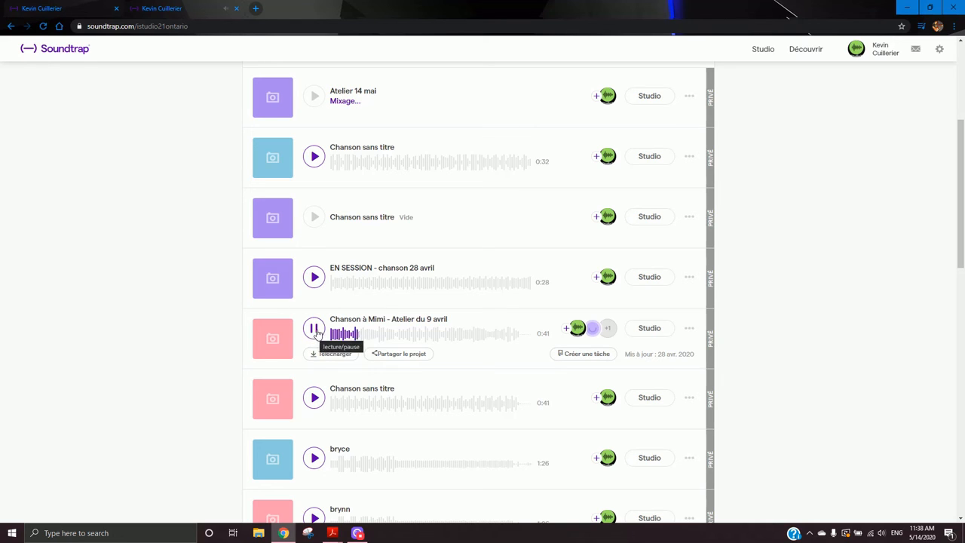
click(315, 330)
click(314, 278)
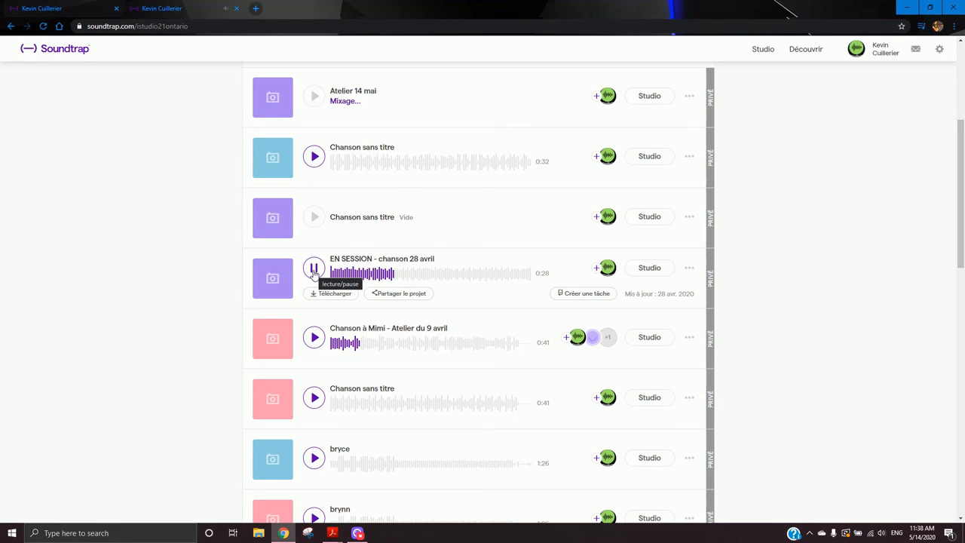
click(322, 159)
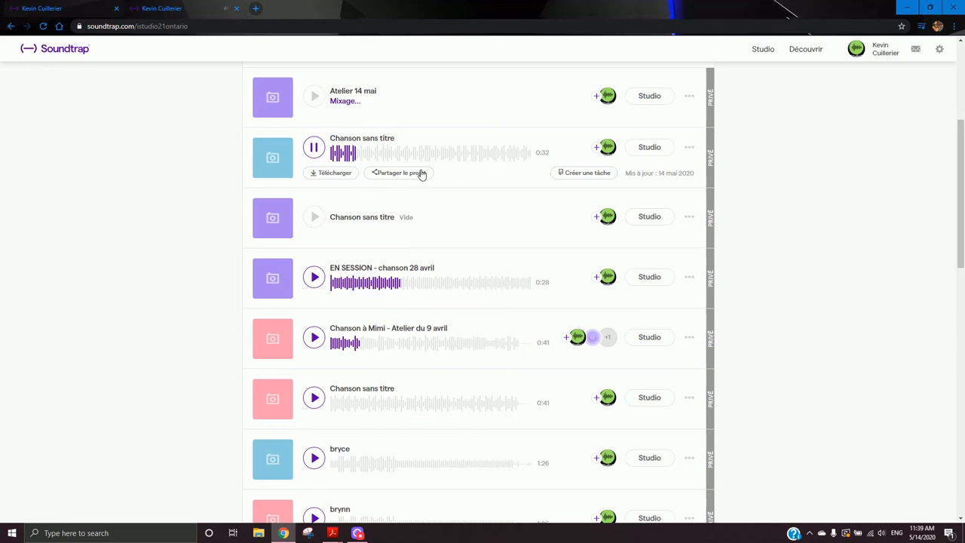
scroll(423, 174, up, 2)
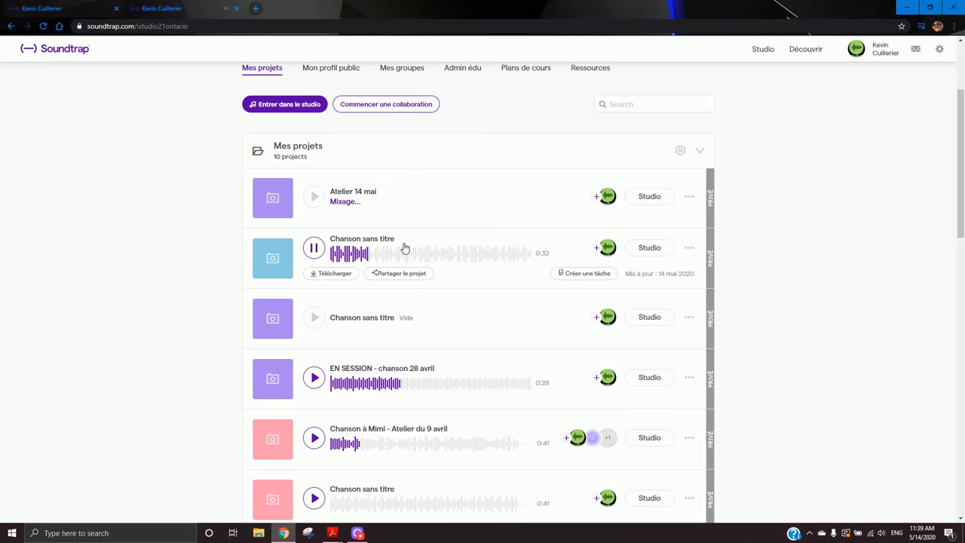
click(314, 248)
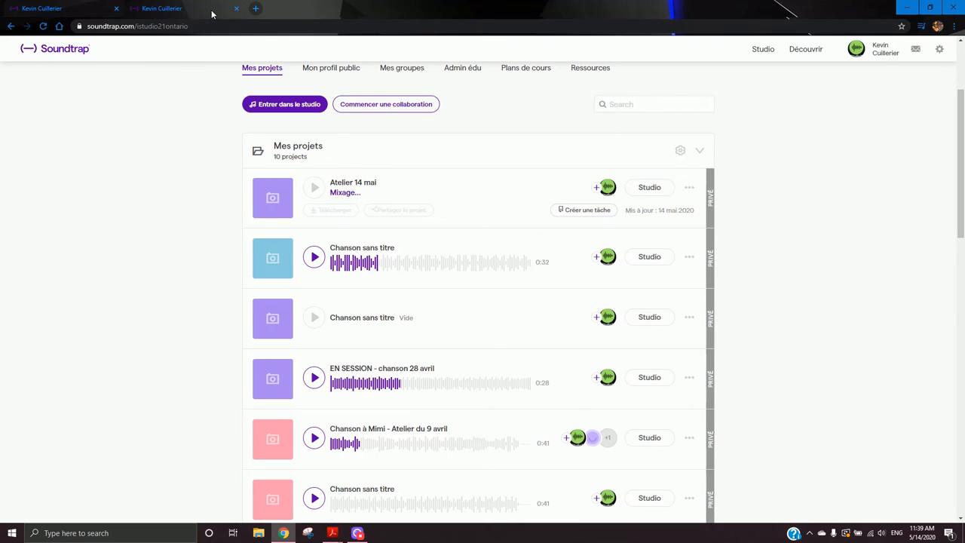
click(79, 11)
click(189, 11)
- Download the Chanson sans titre project as an MP3 file saved to the Desktop
click(689, 256)
scroll(705, 266, down, 2)
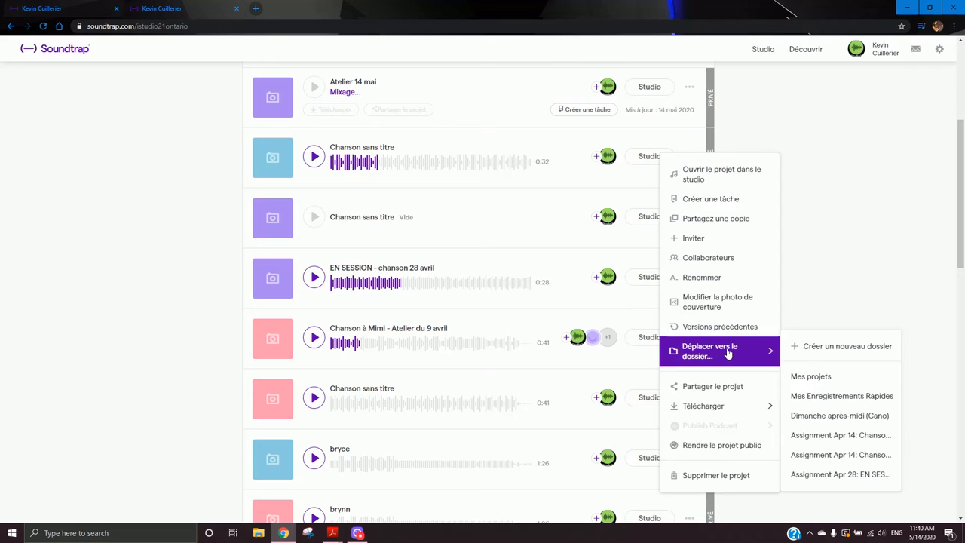
mouse_move(727, 413)
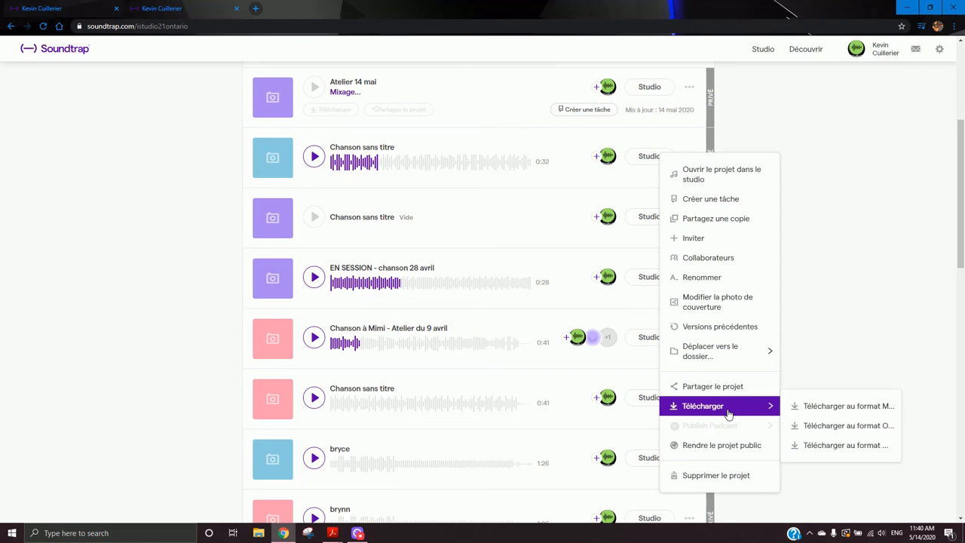
click(728, 414)
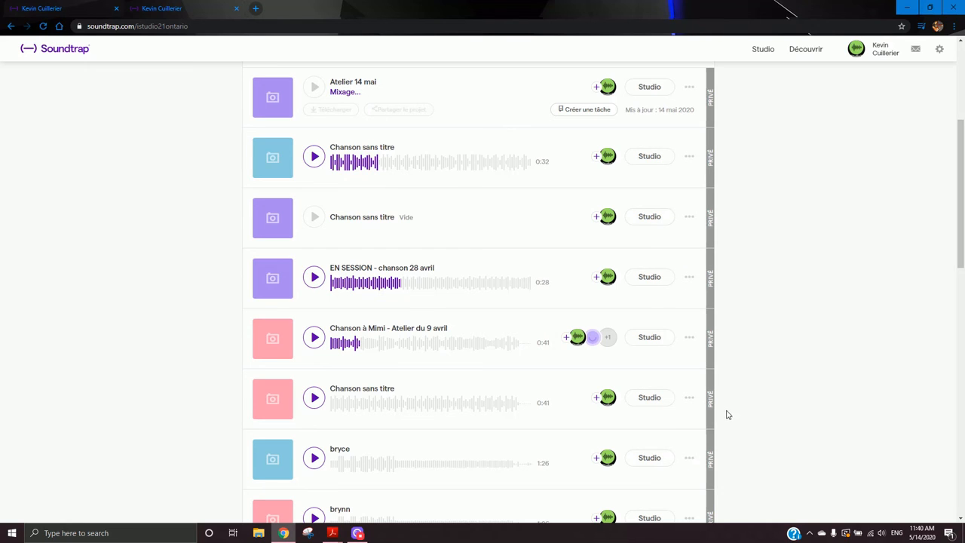
click(689, 156)
mouse_move(714, 414)
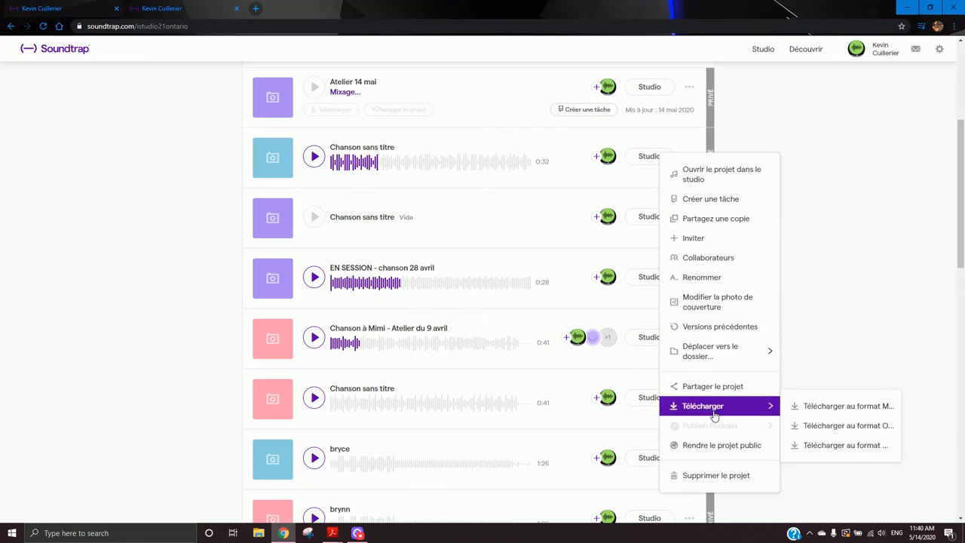
click(815, 407)
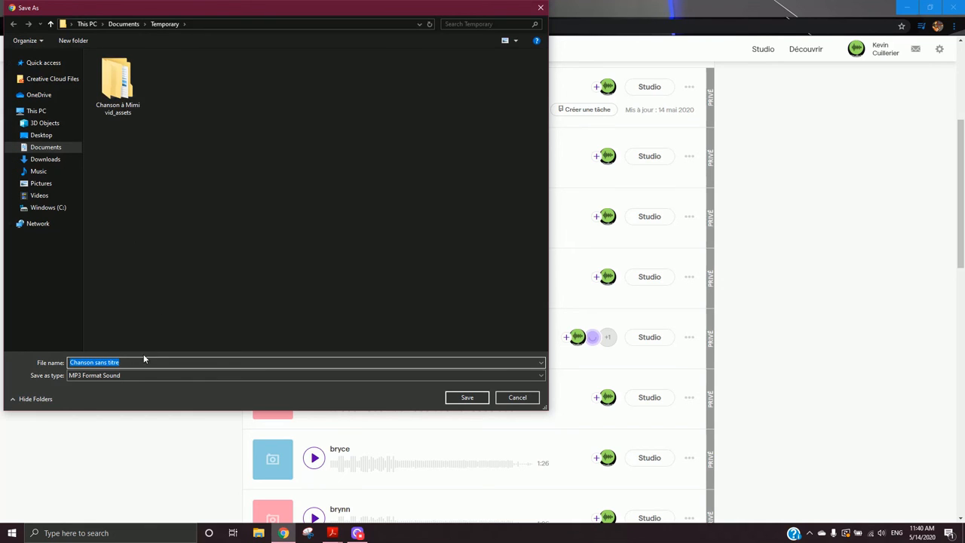
click(53, 137)
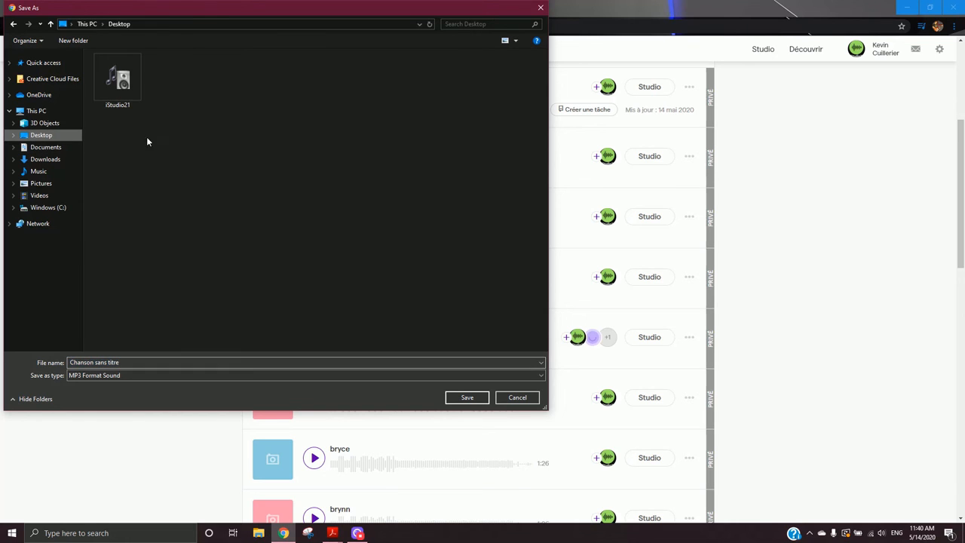
click(467, 398)
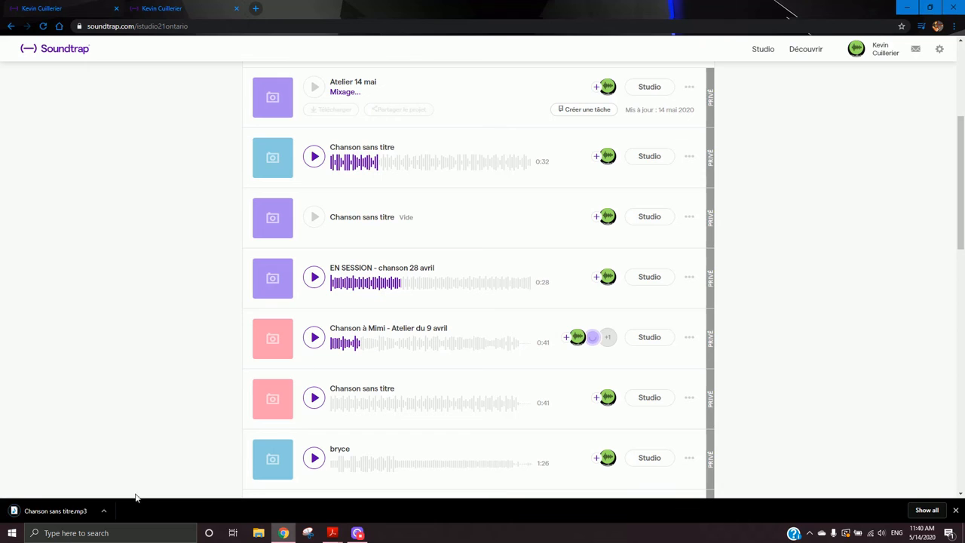
- Open the downloaded MP3 in the media player, seek through it and pause playback
click(57, 511)
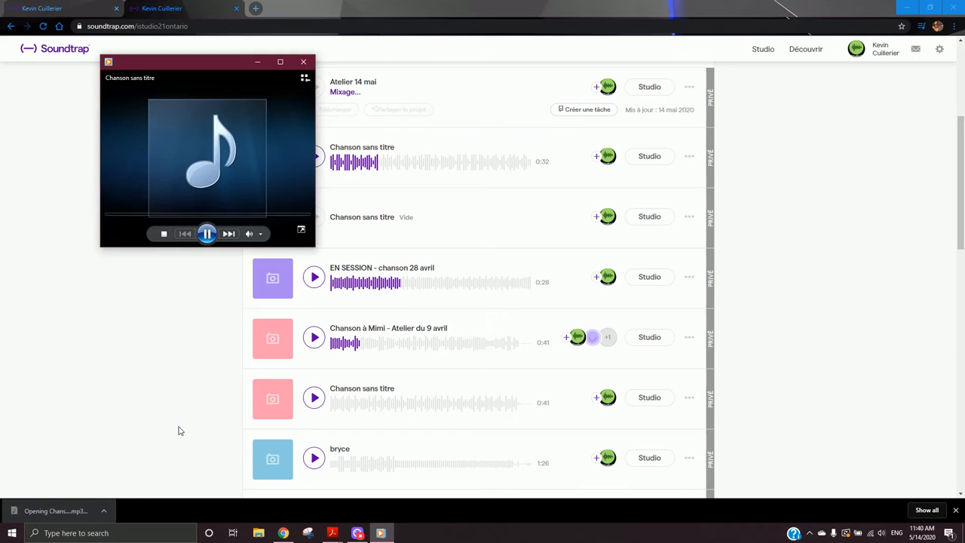
click(206, 216)
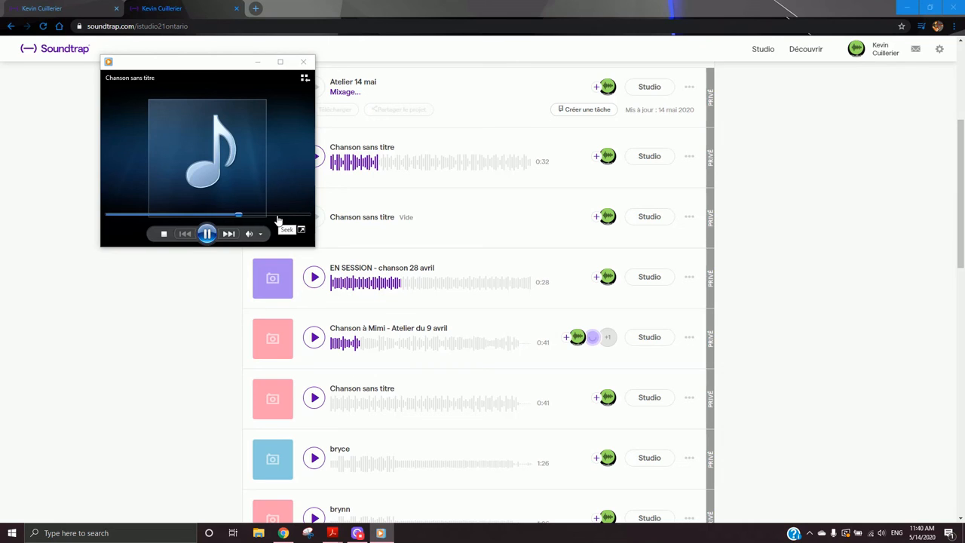
click(206, 233)
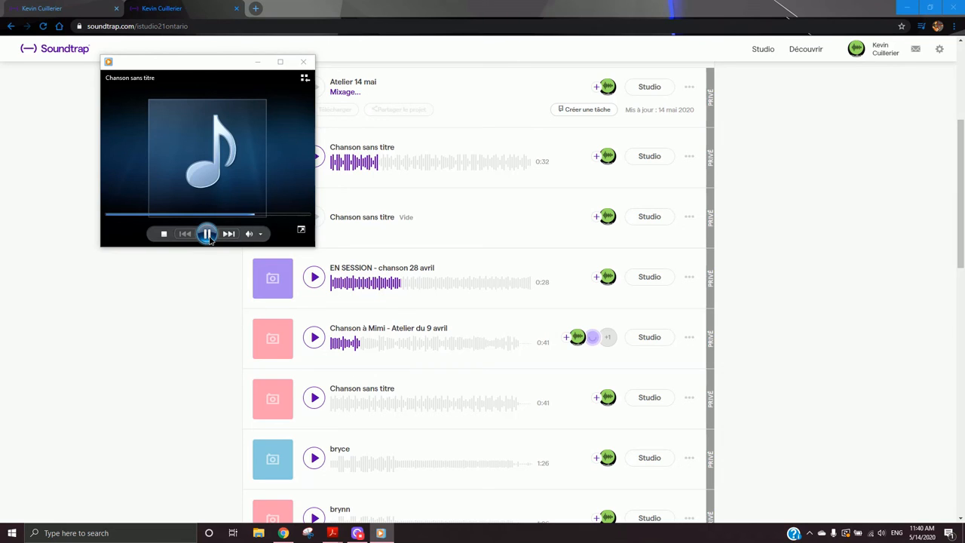
- Close the media player and open the Atelier 14 mai project in the studio
click(305, 61)
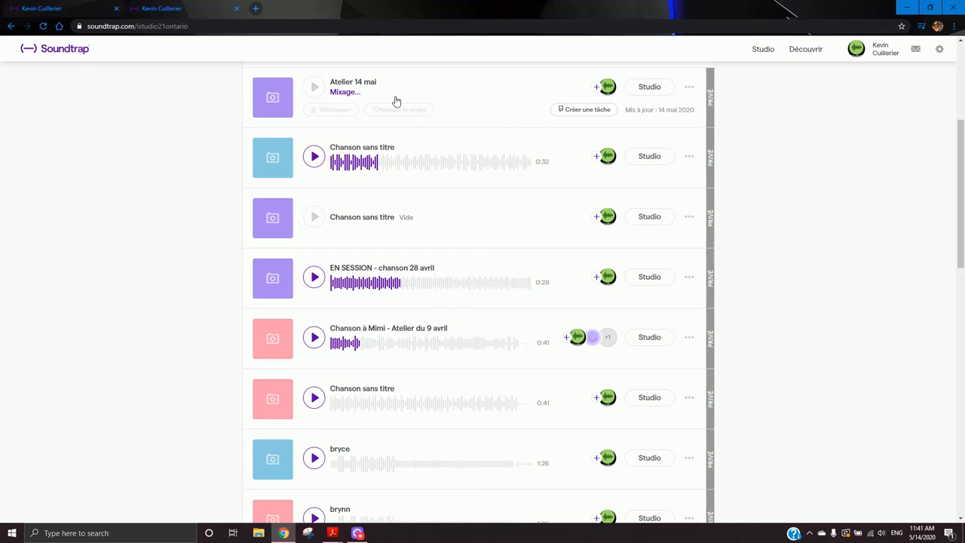
click(299, 104)
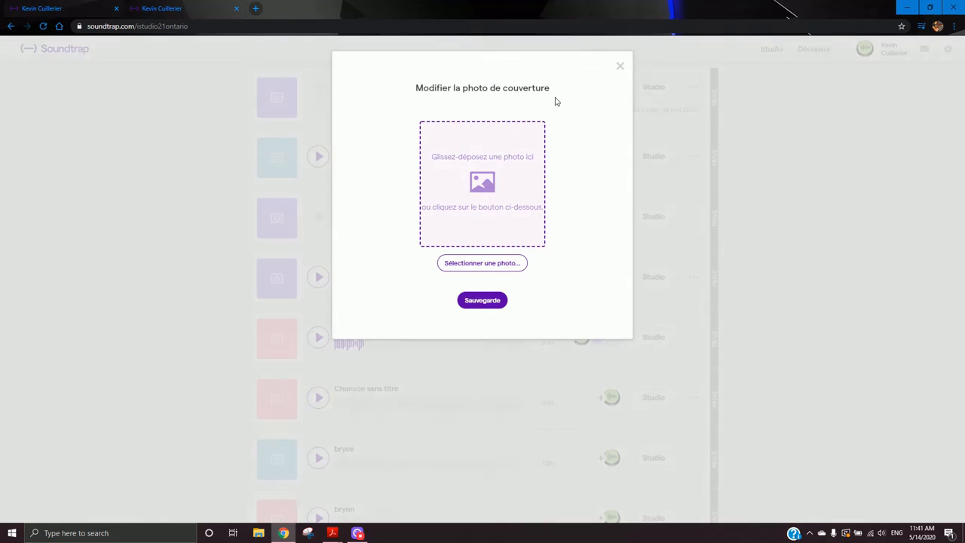
click(619, 67)
click(647, 85)
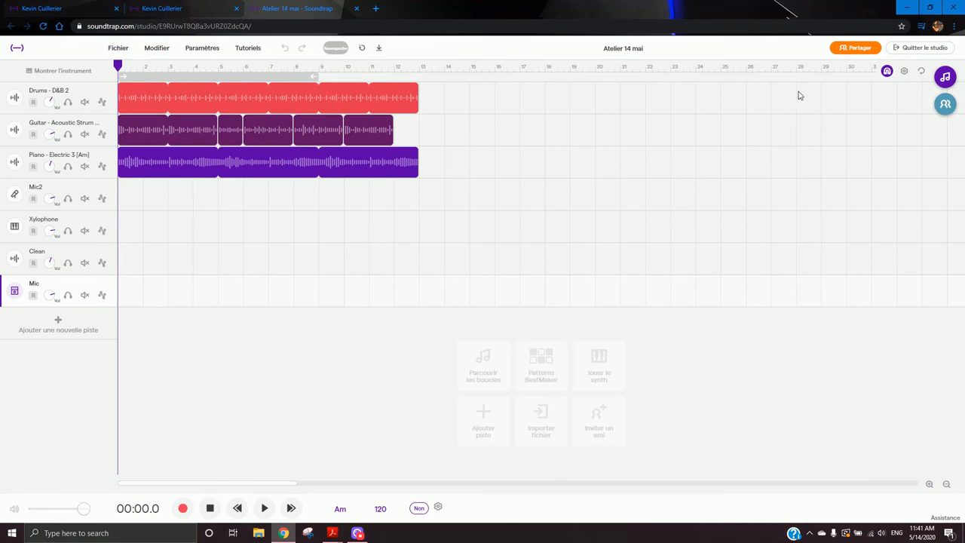
- Open the loop browser, show only favourite loops with an empty search, and preview the Piano - Electric 3 loop
click(946, 76)
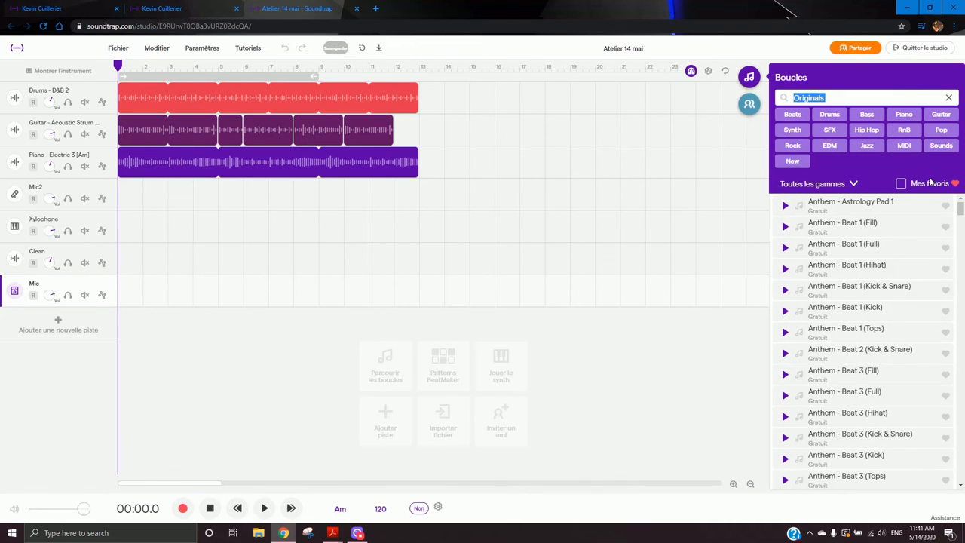
click(901, 184)
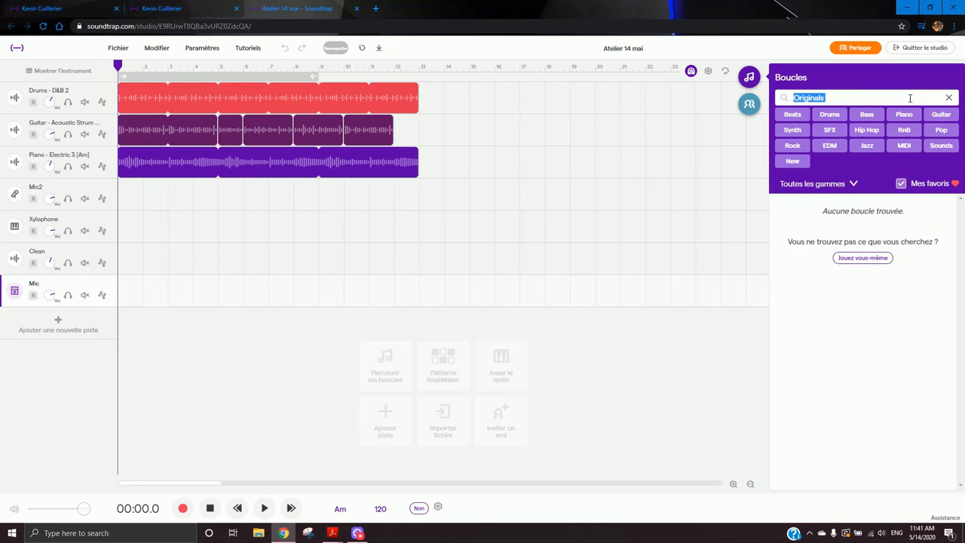
click(948, 97)
click(864, 210)
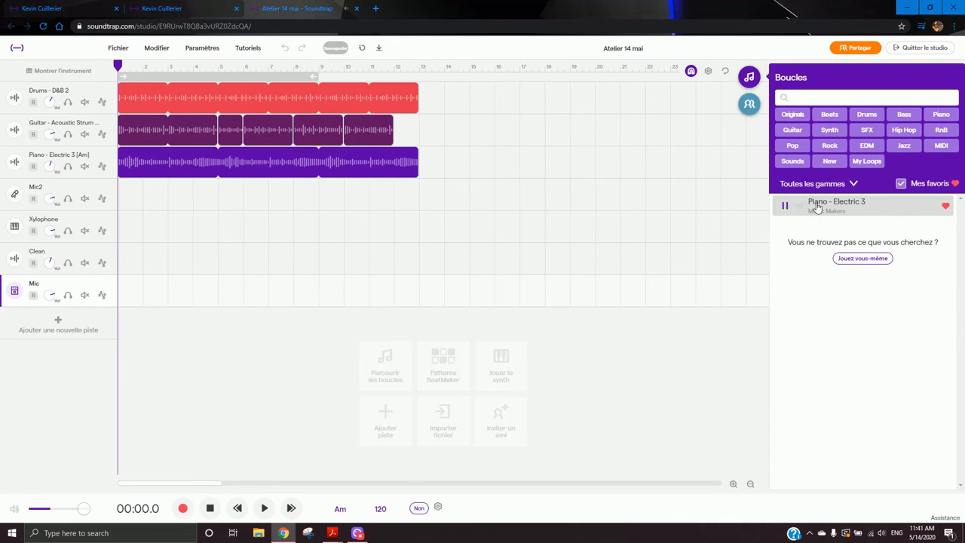
- Turn off the favourites filter in the loop browser and toggle playback of the project
click(900, 185)
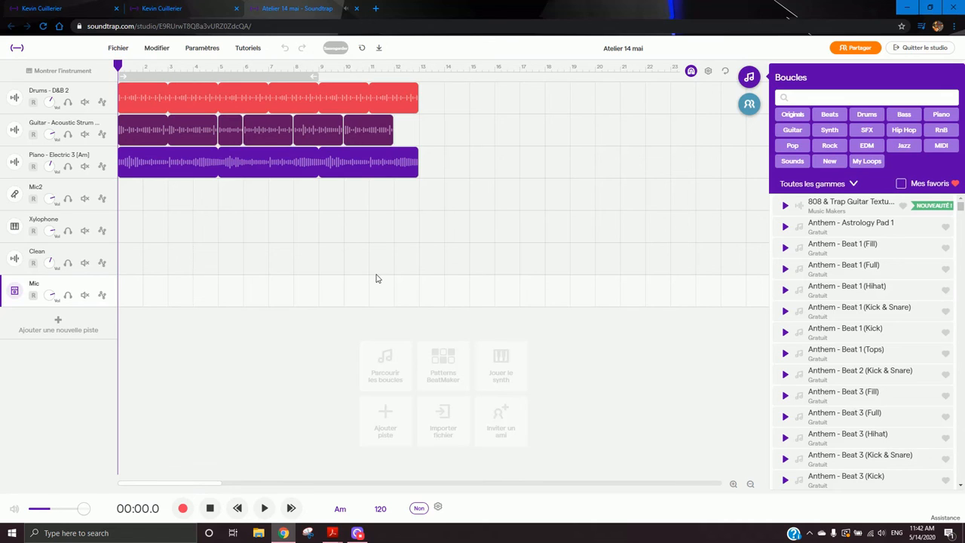
click(266, 508)
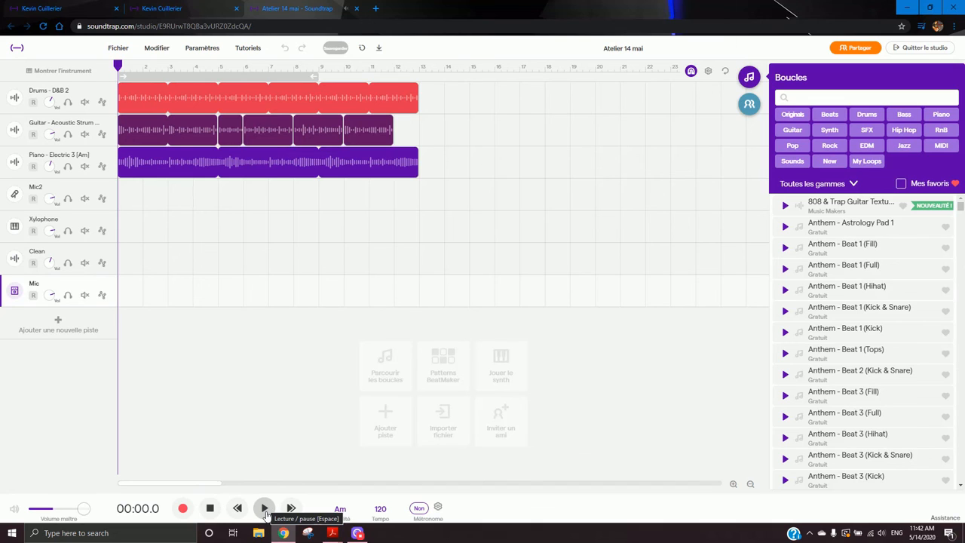